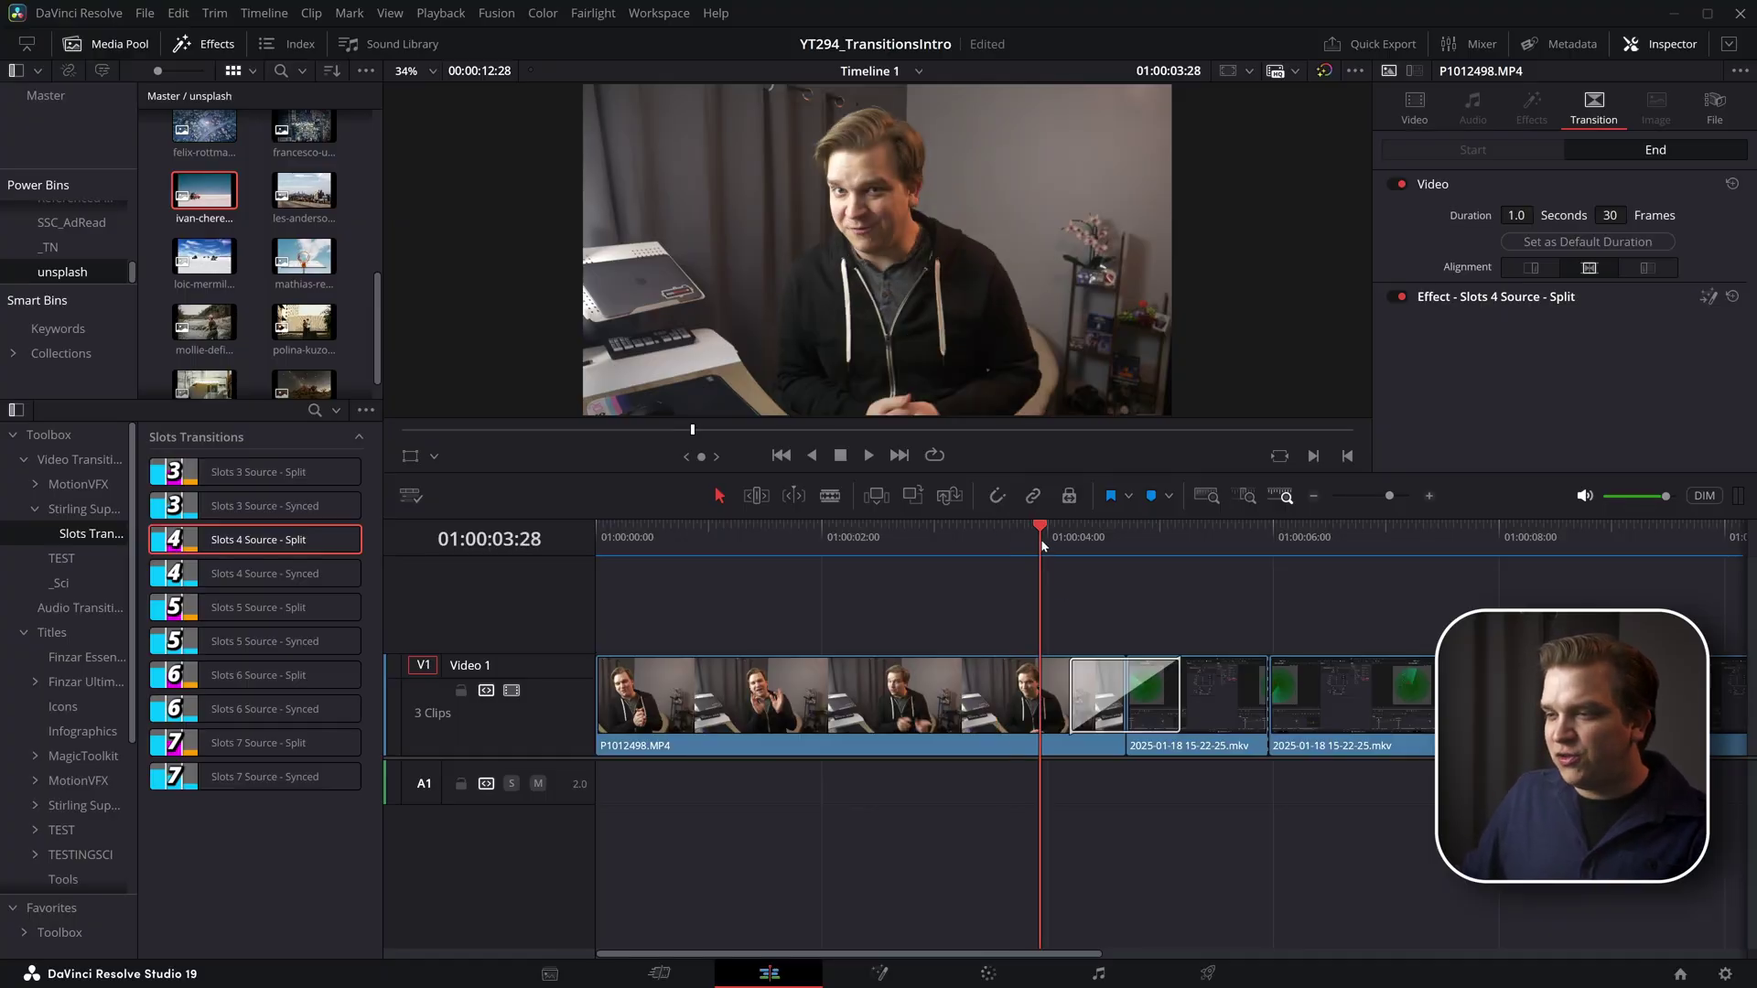
Step: Play the timeline through the existing Slots transition
drag(1043, 540, 1054, 540)
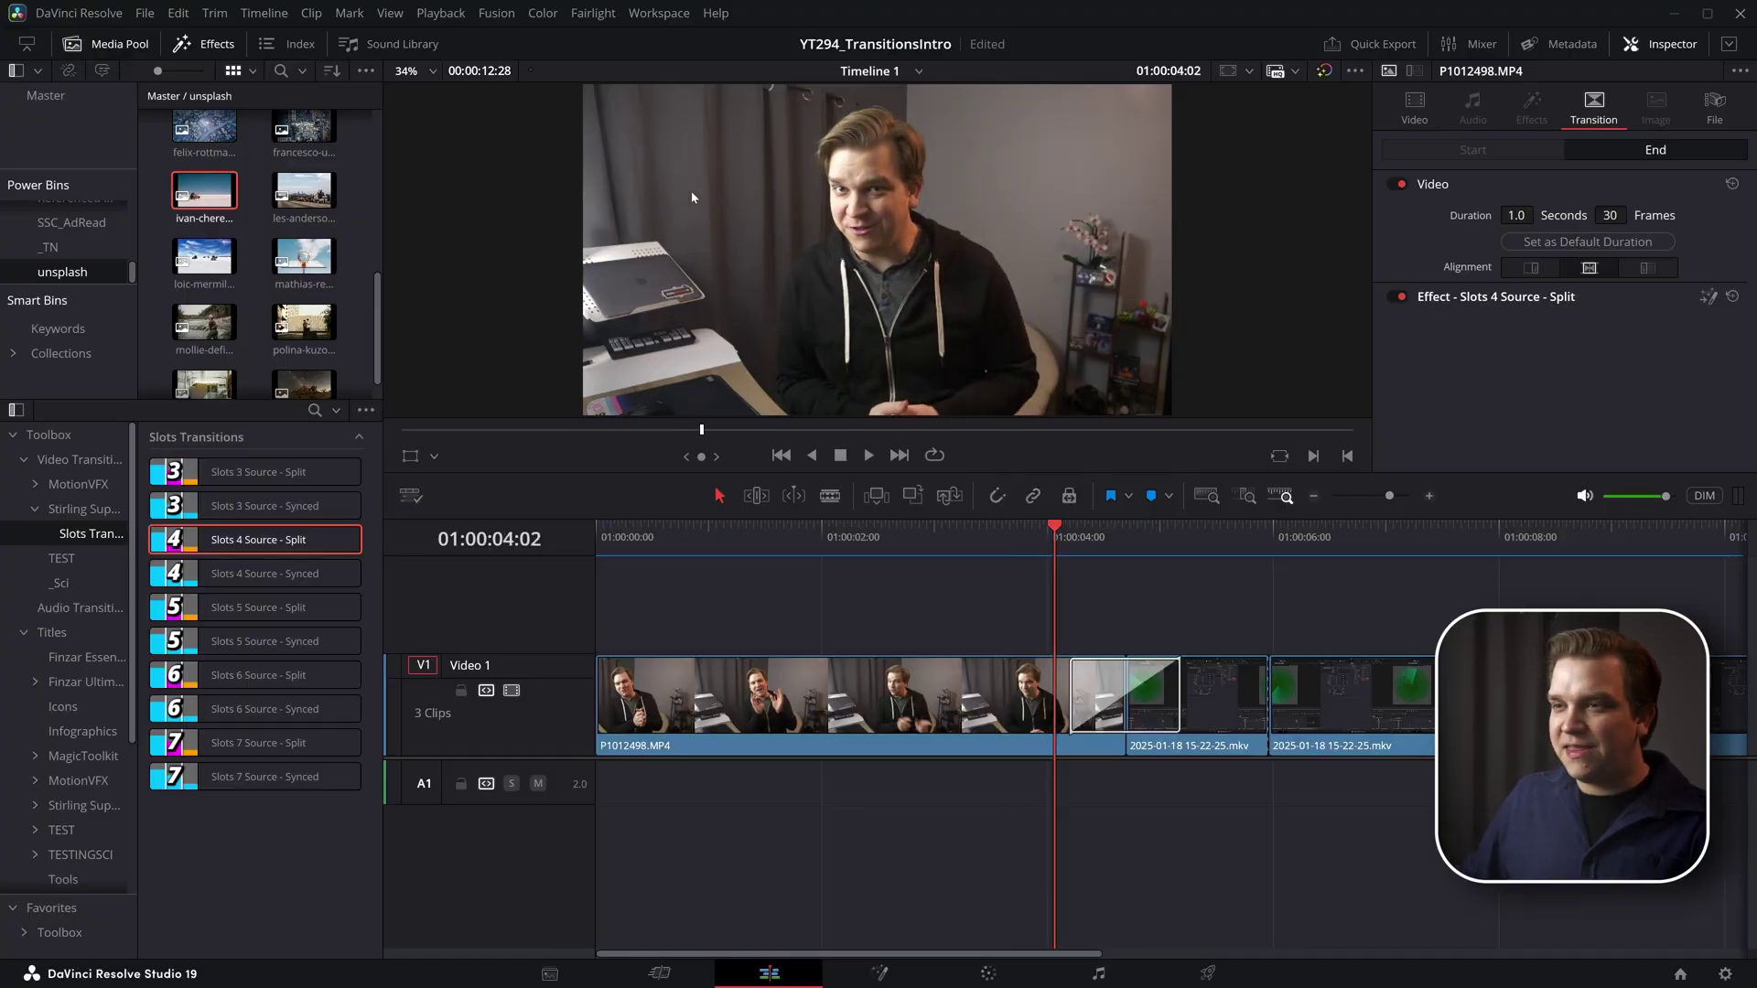
key(space)
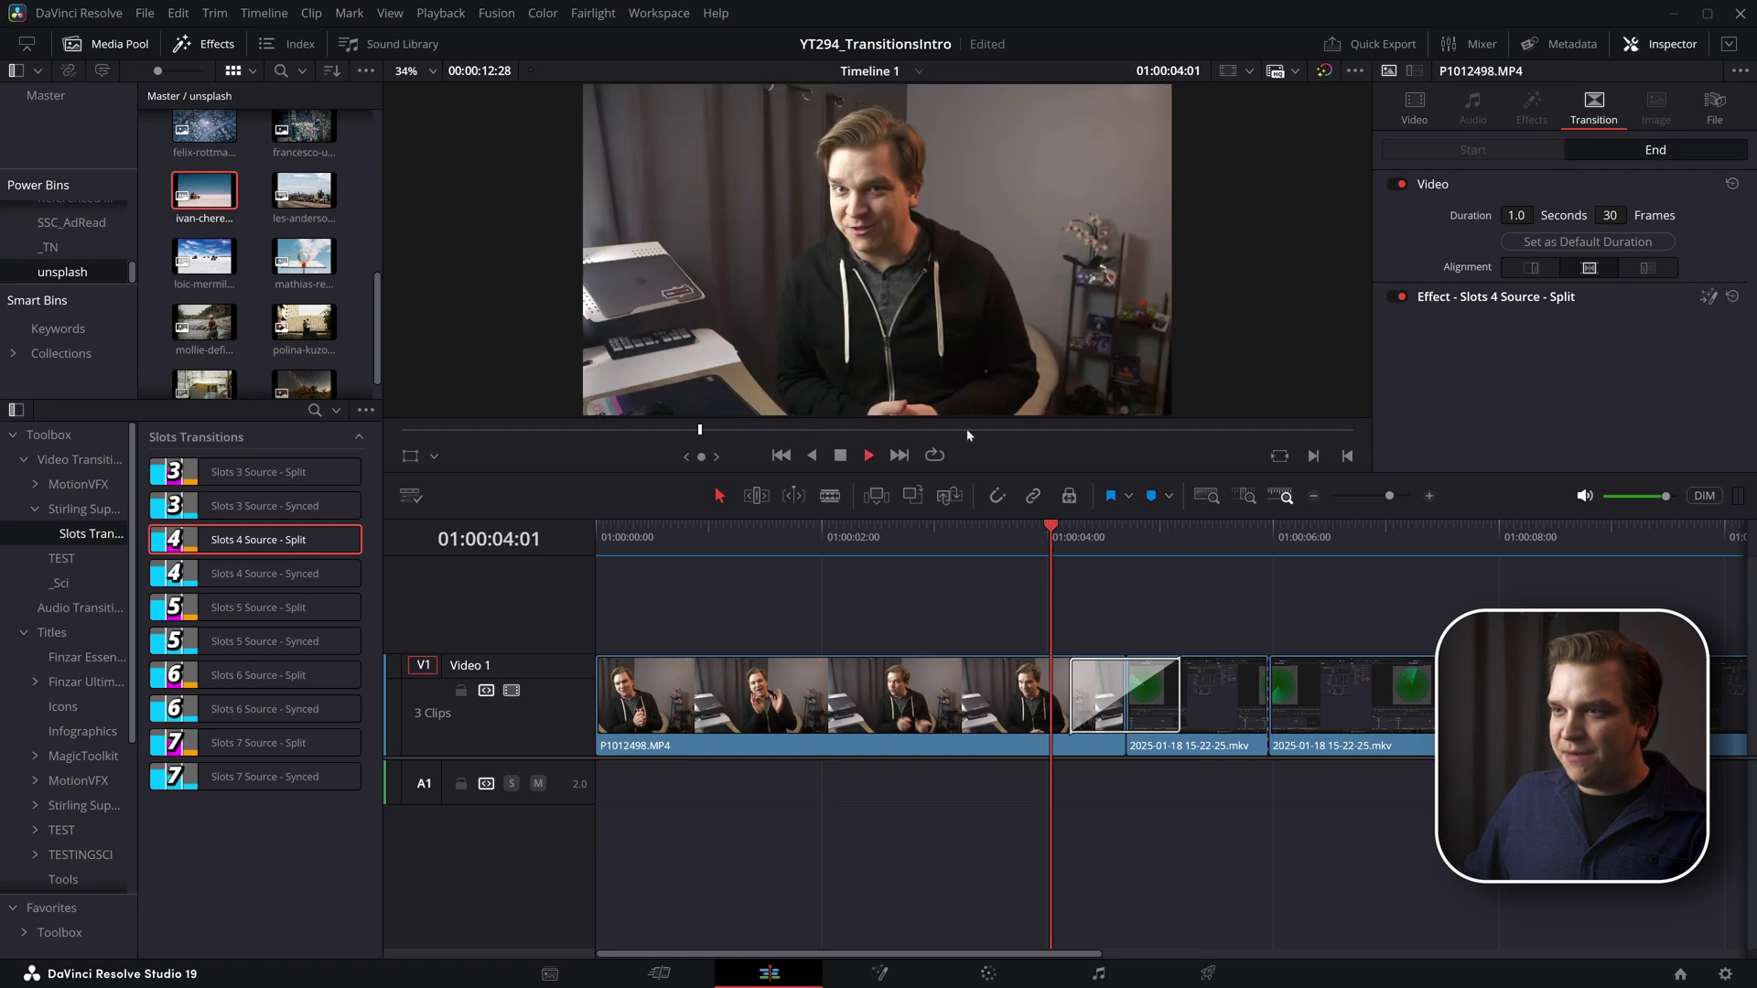
key(space)
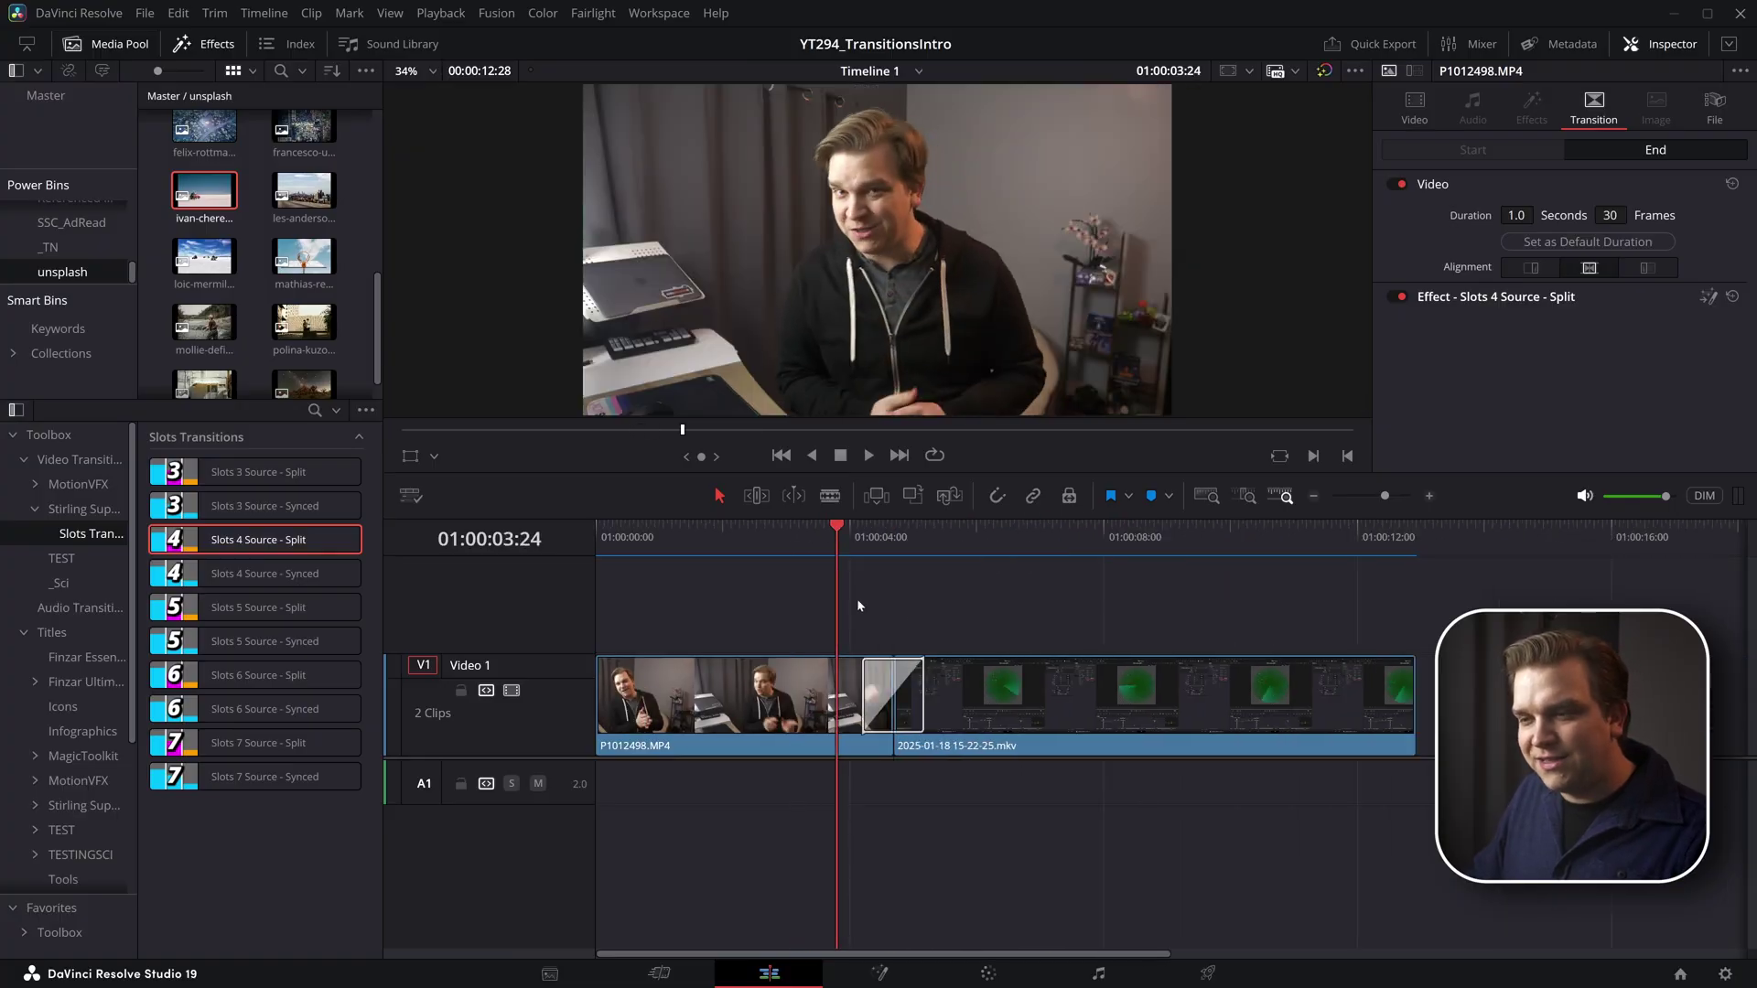
Step: Delete the Slots transition between the two clips on Video 1
scroll(858, 605, up, 2)
click(712, 549)
click(1124, 549)
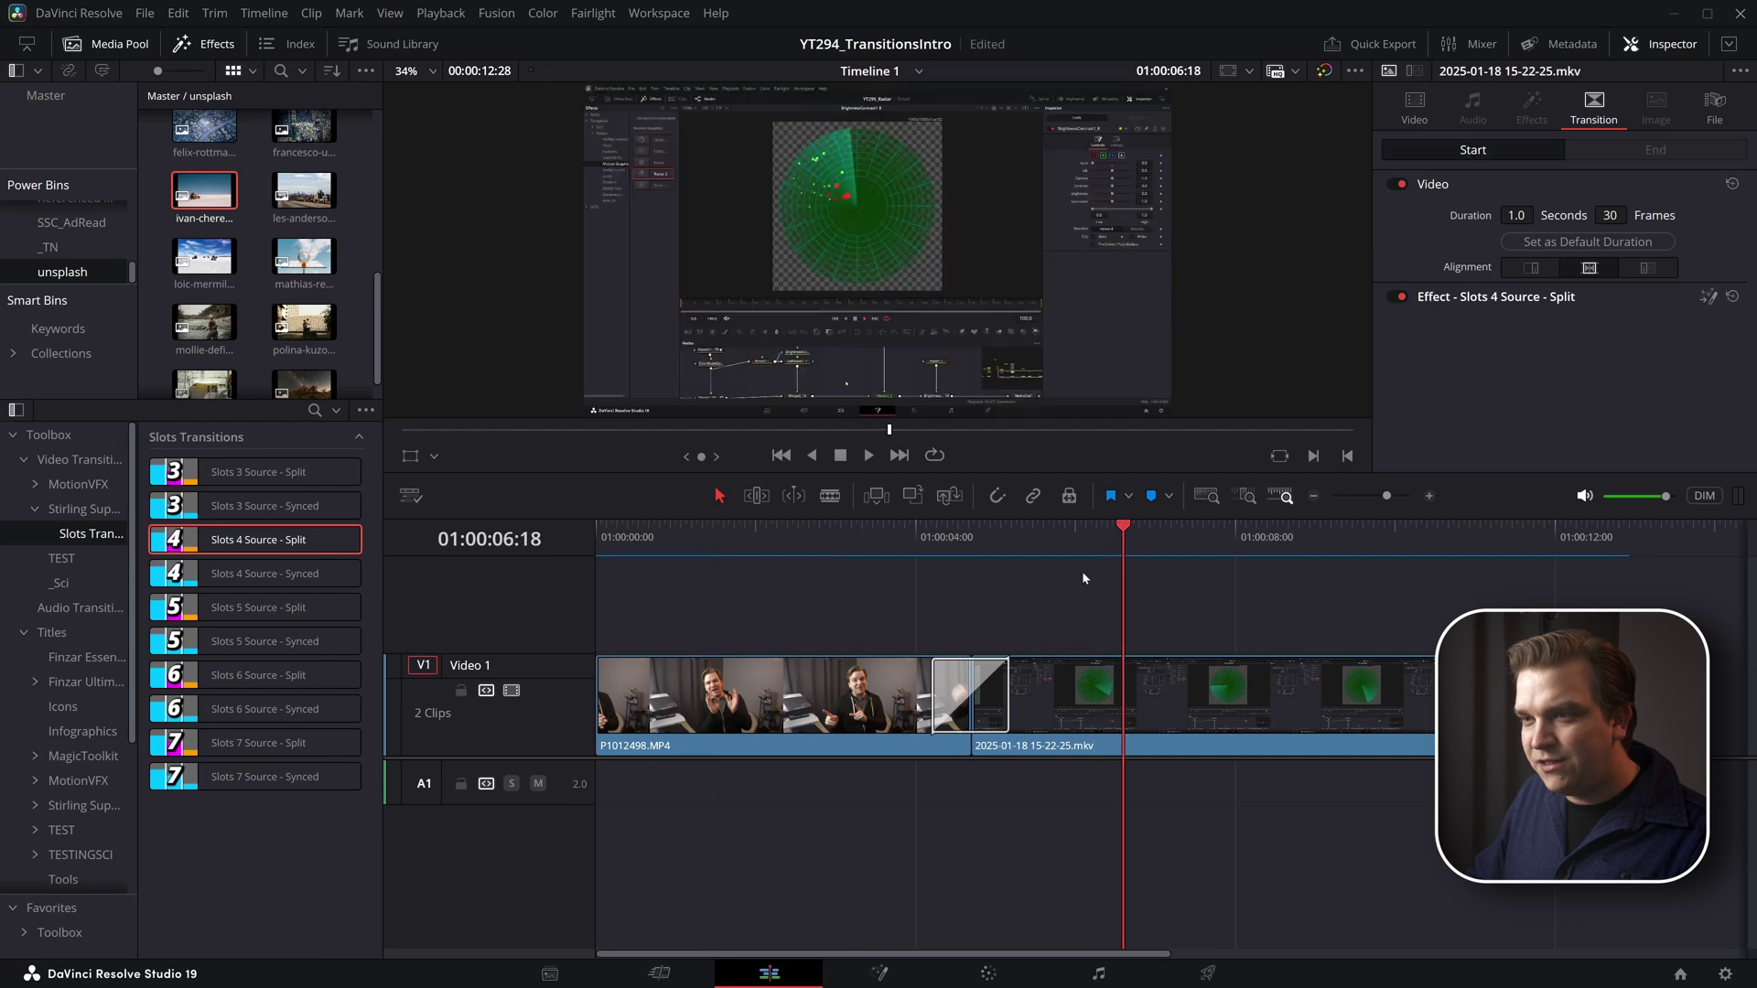
scroll(996, 591, up, 2)
click(968, 680)
key(Delete)
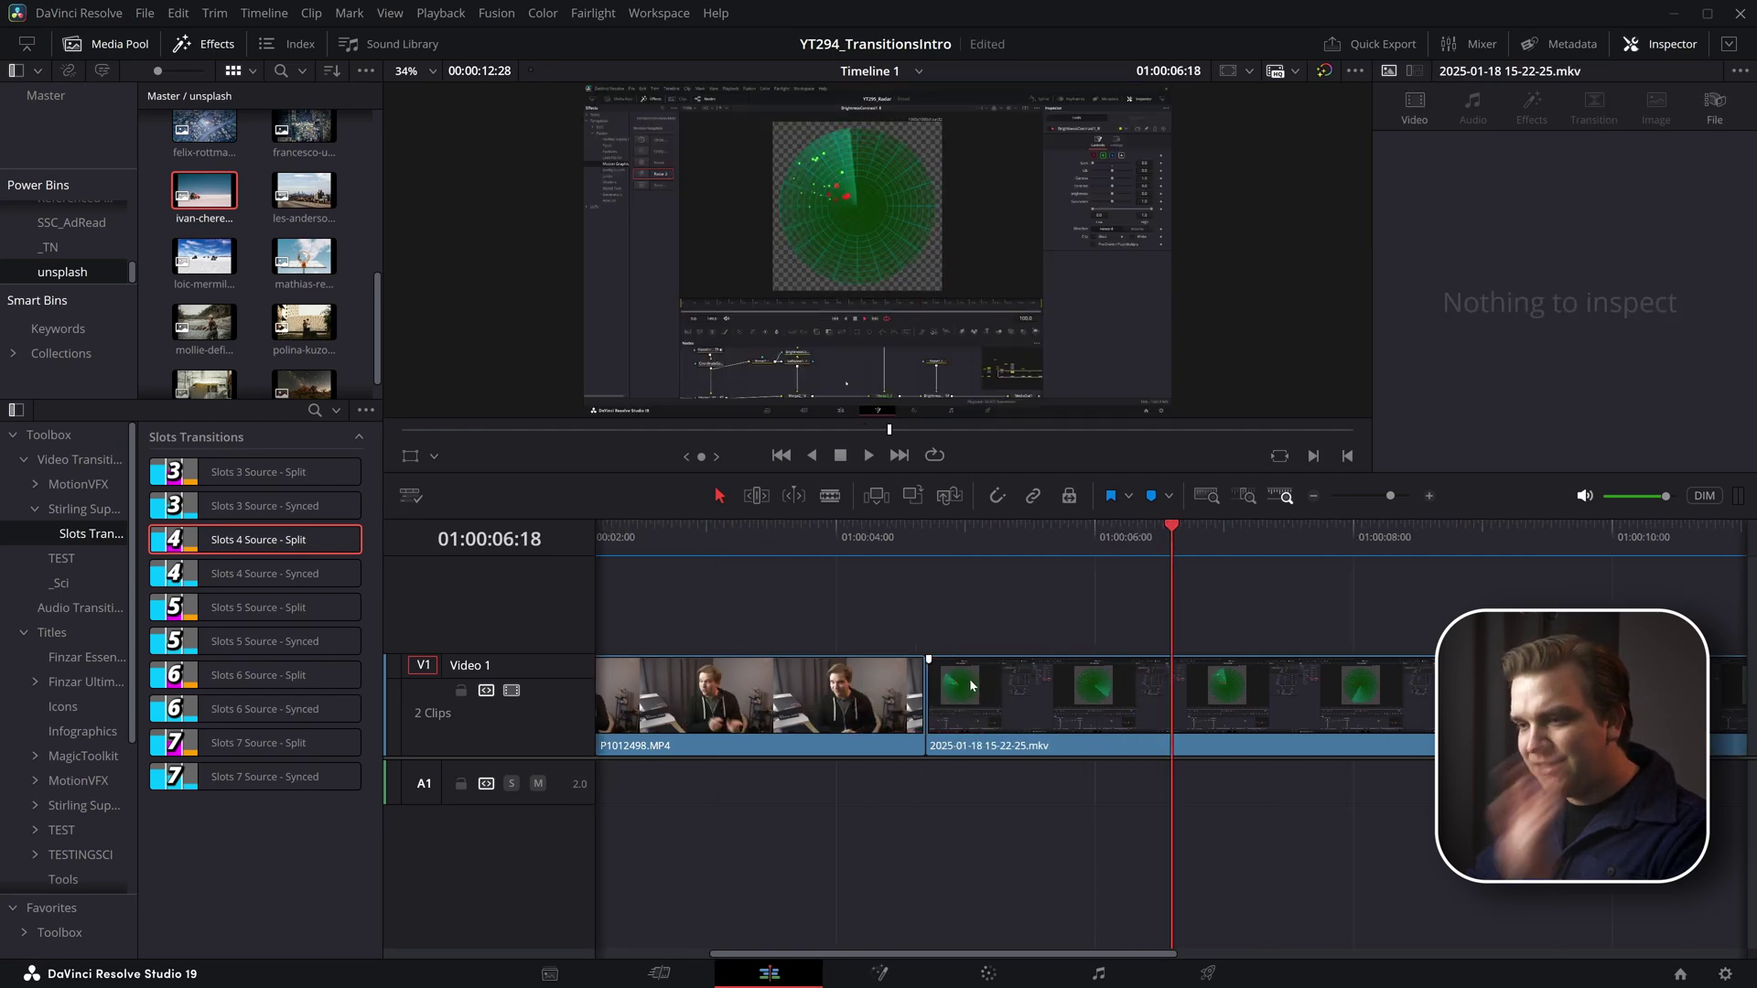
Step: Hide the Media Pool and Effects panels
scroll(972, 640, left, 3)
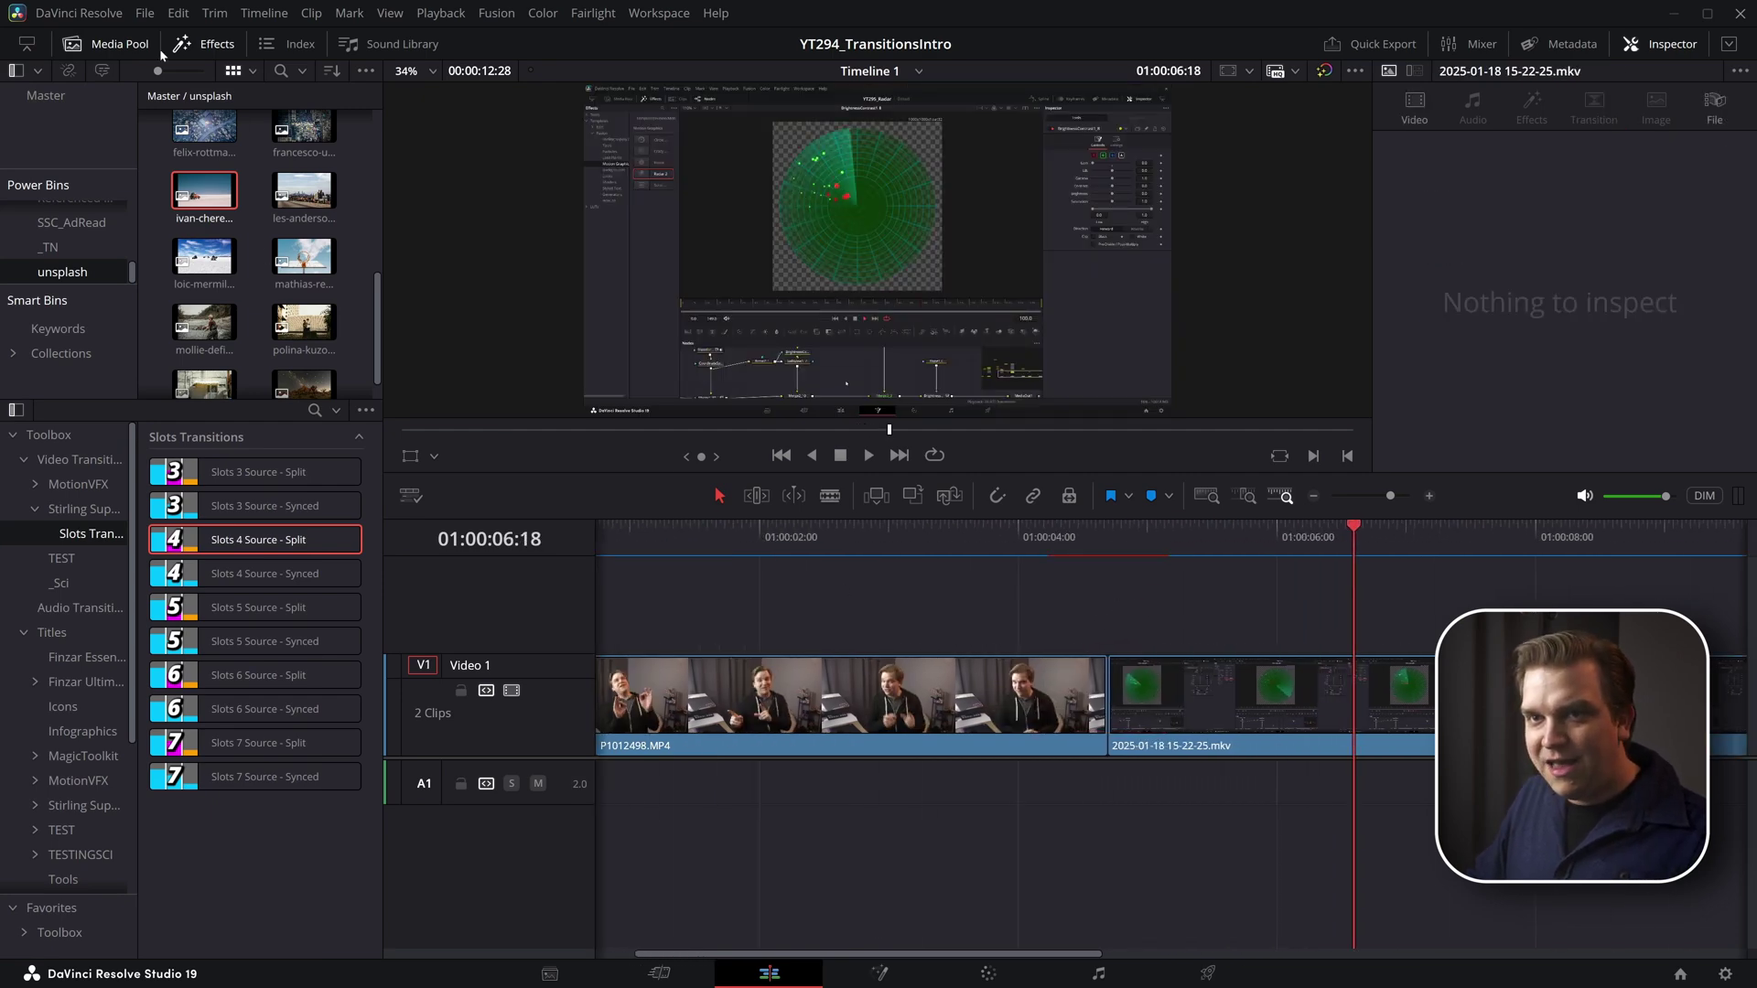
click(205, 44)
click(124, 46)
scroll(697, 626, up, 3)
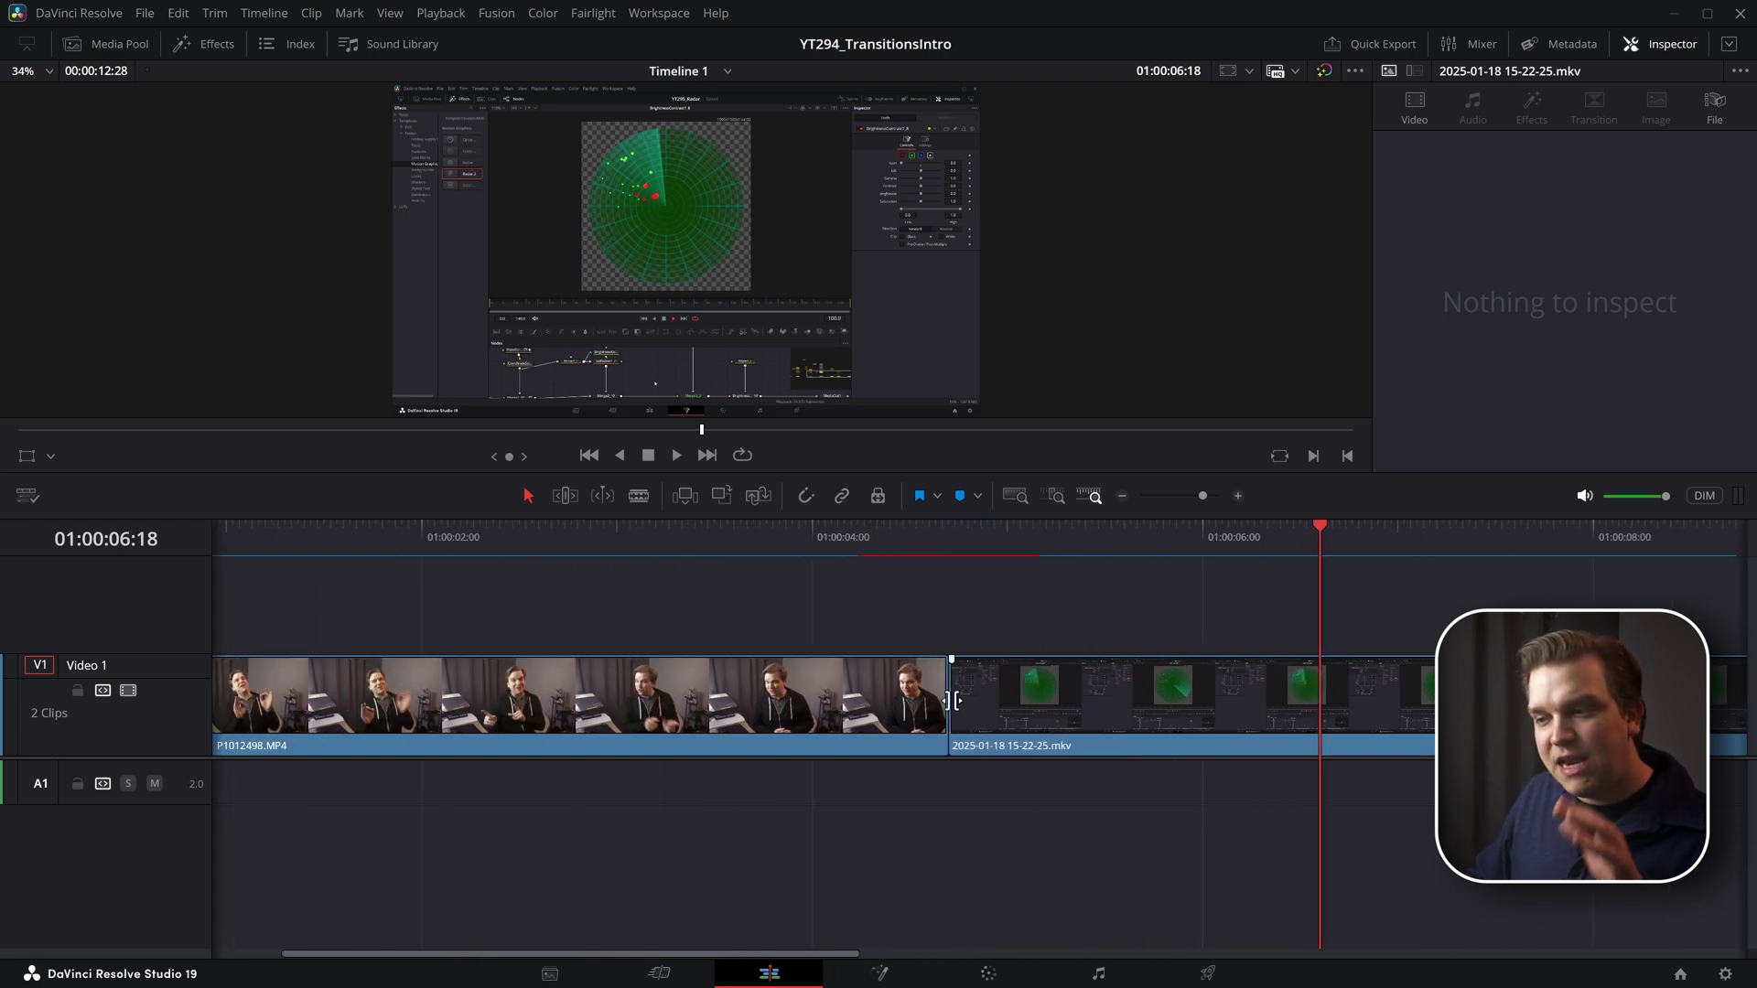
Step: Add a 30-frame Cross Dissolve at the cut and play it back
right_click(950, 702)
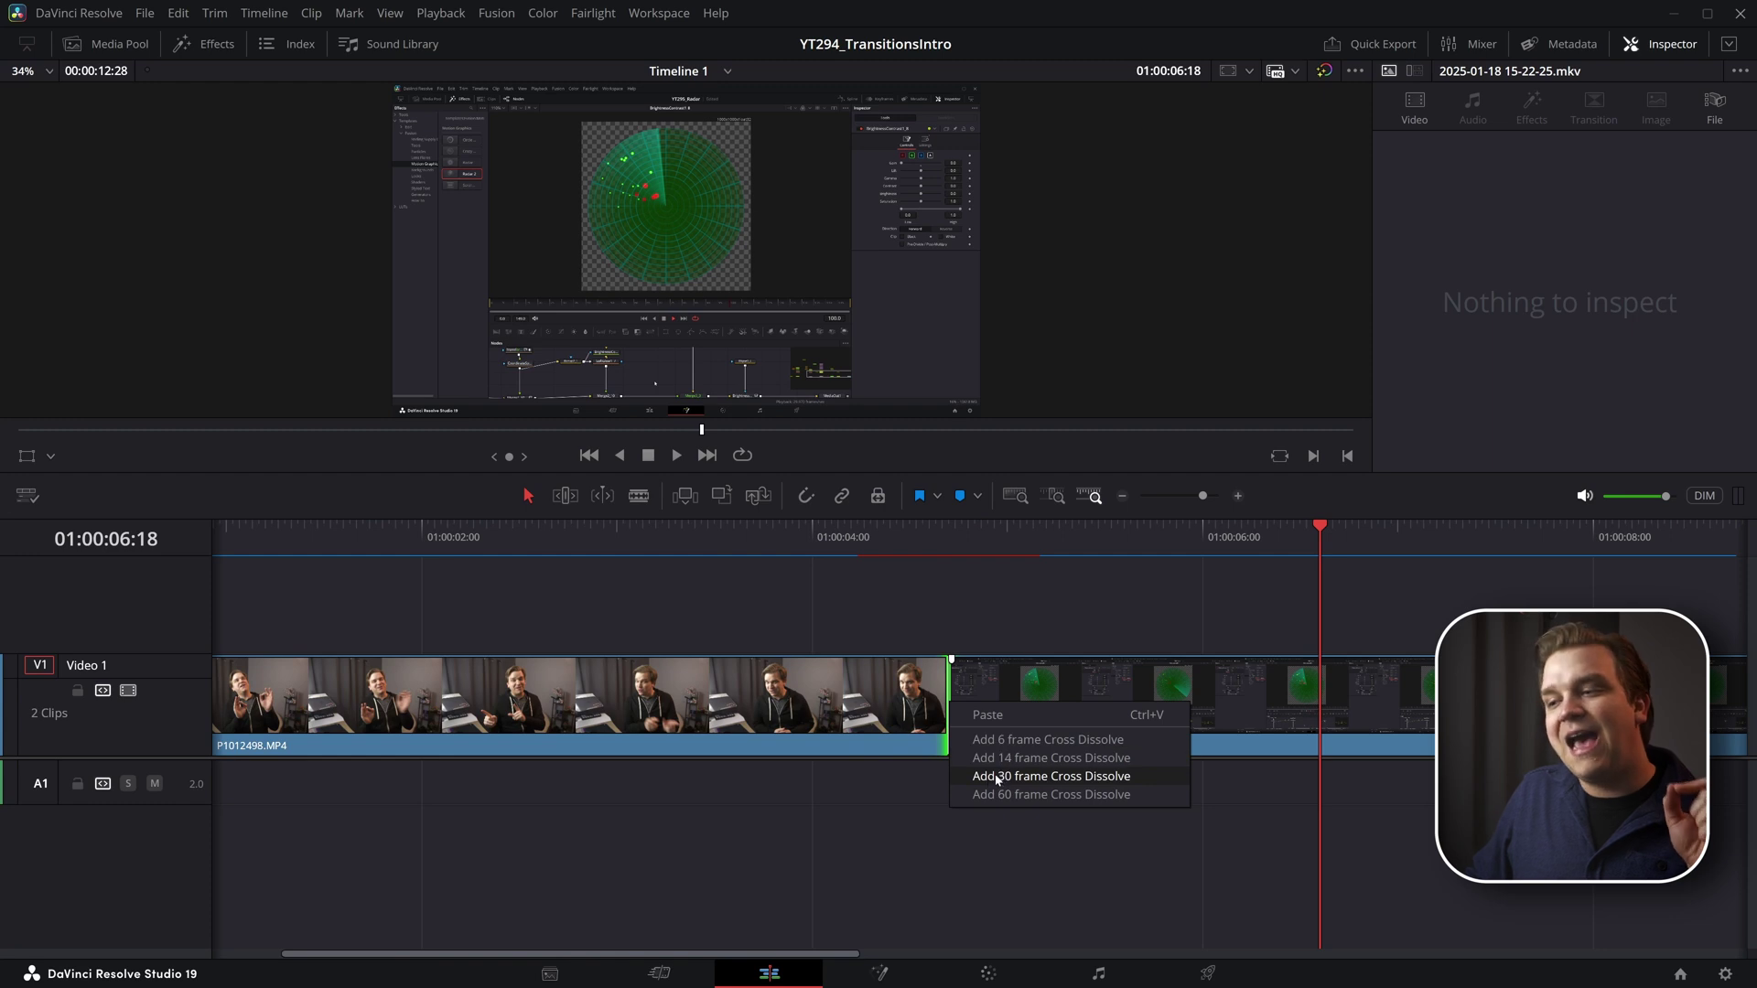
click(996, 780)
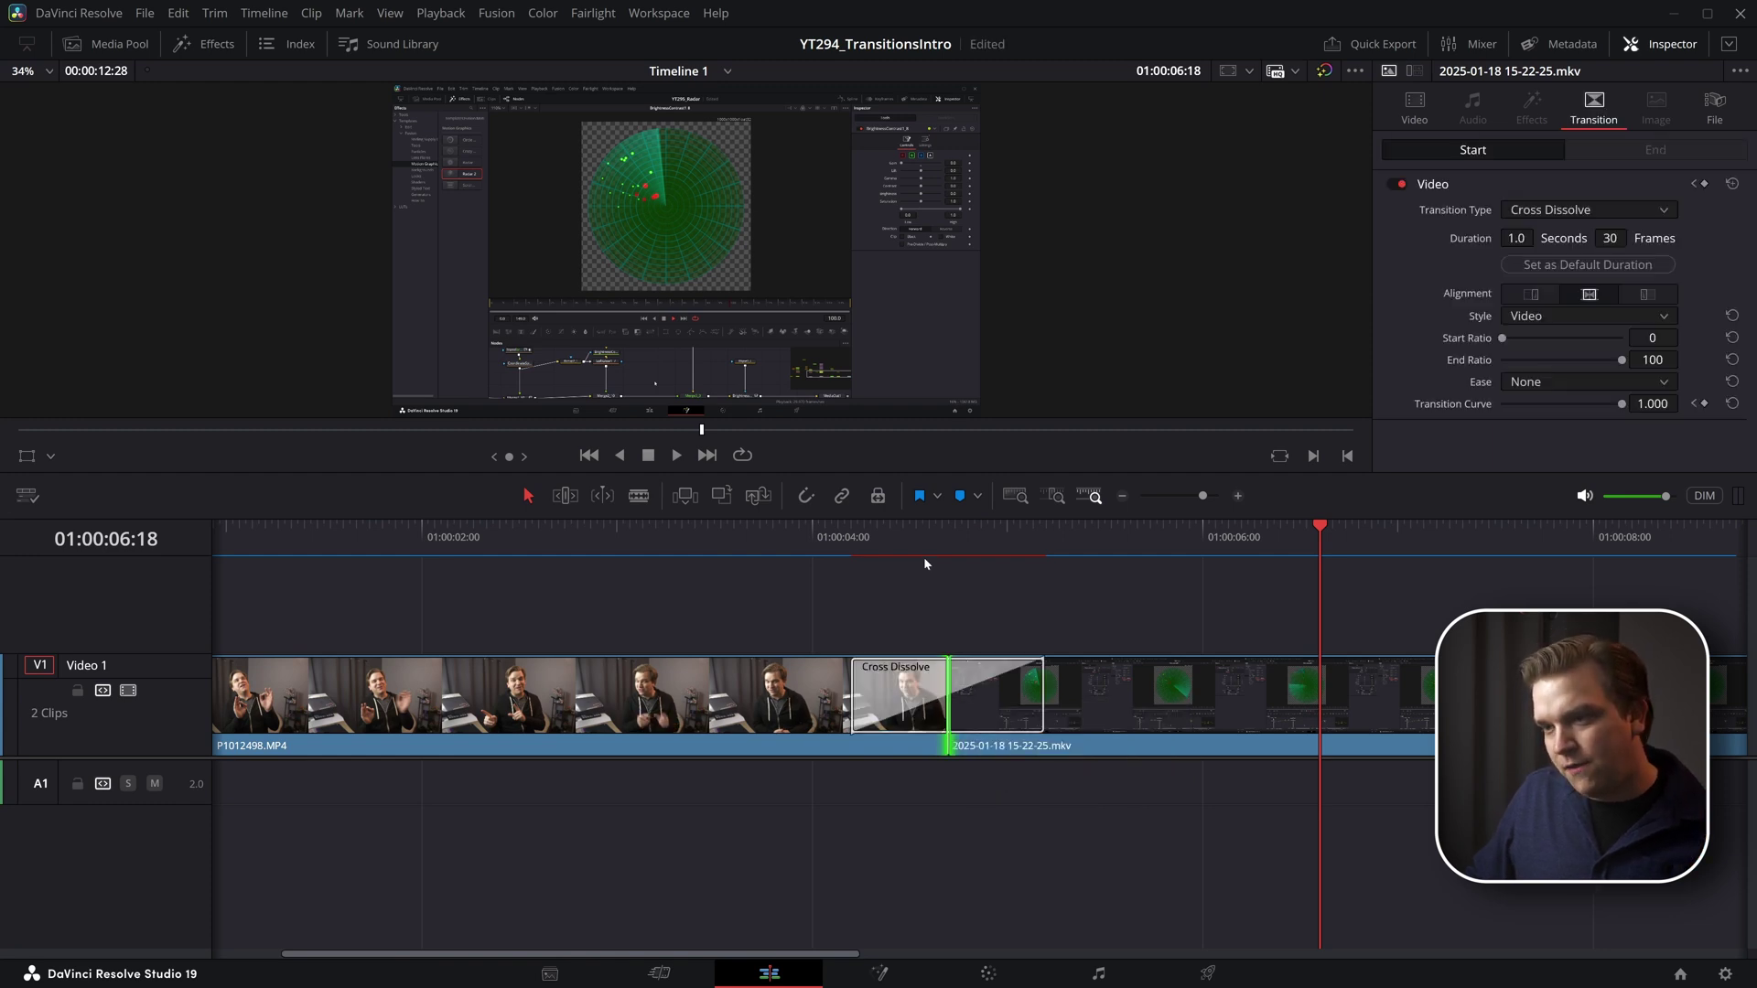
drag(924, 563, 772, 604)
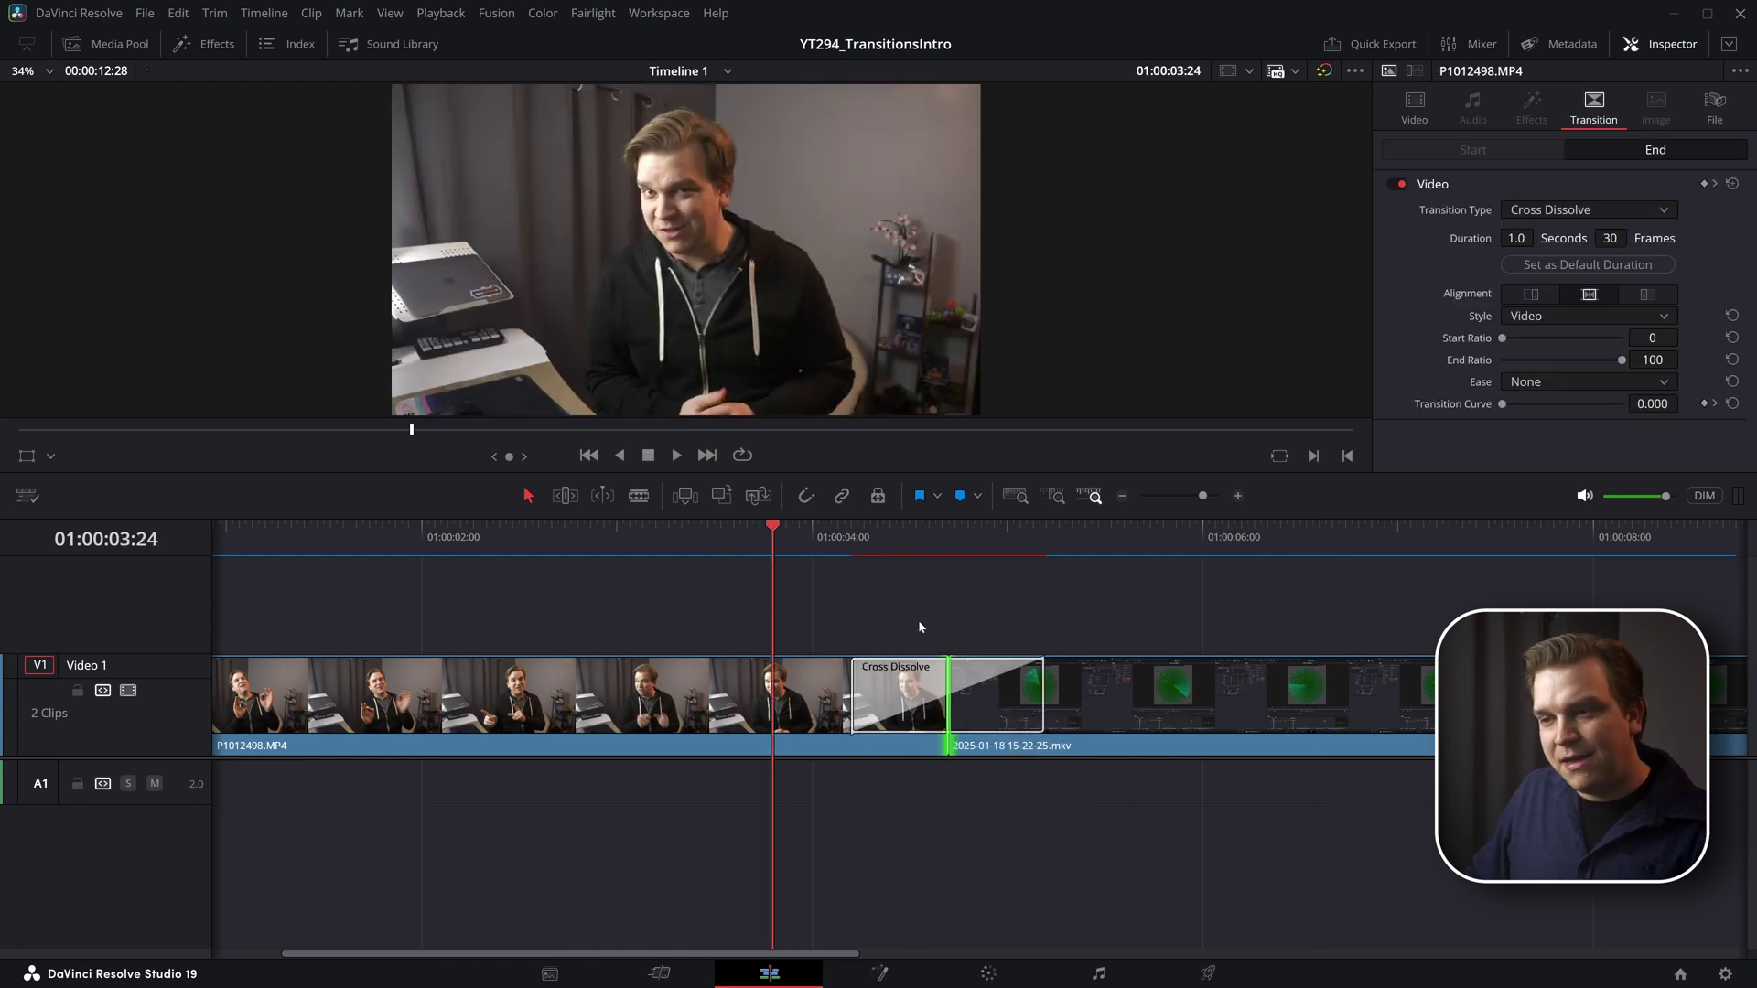
key(space)
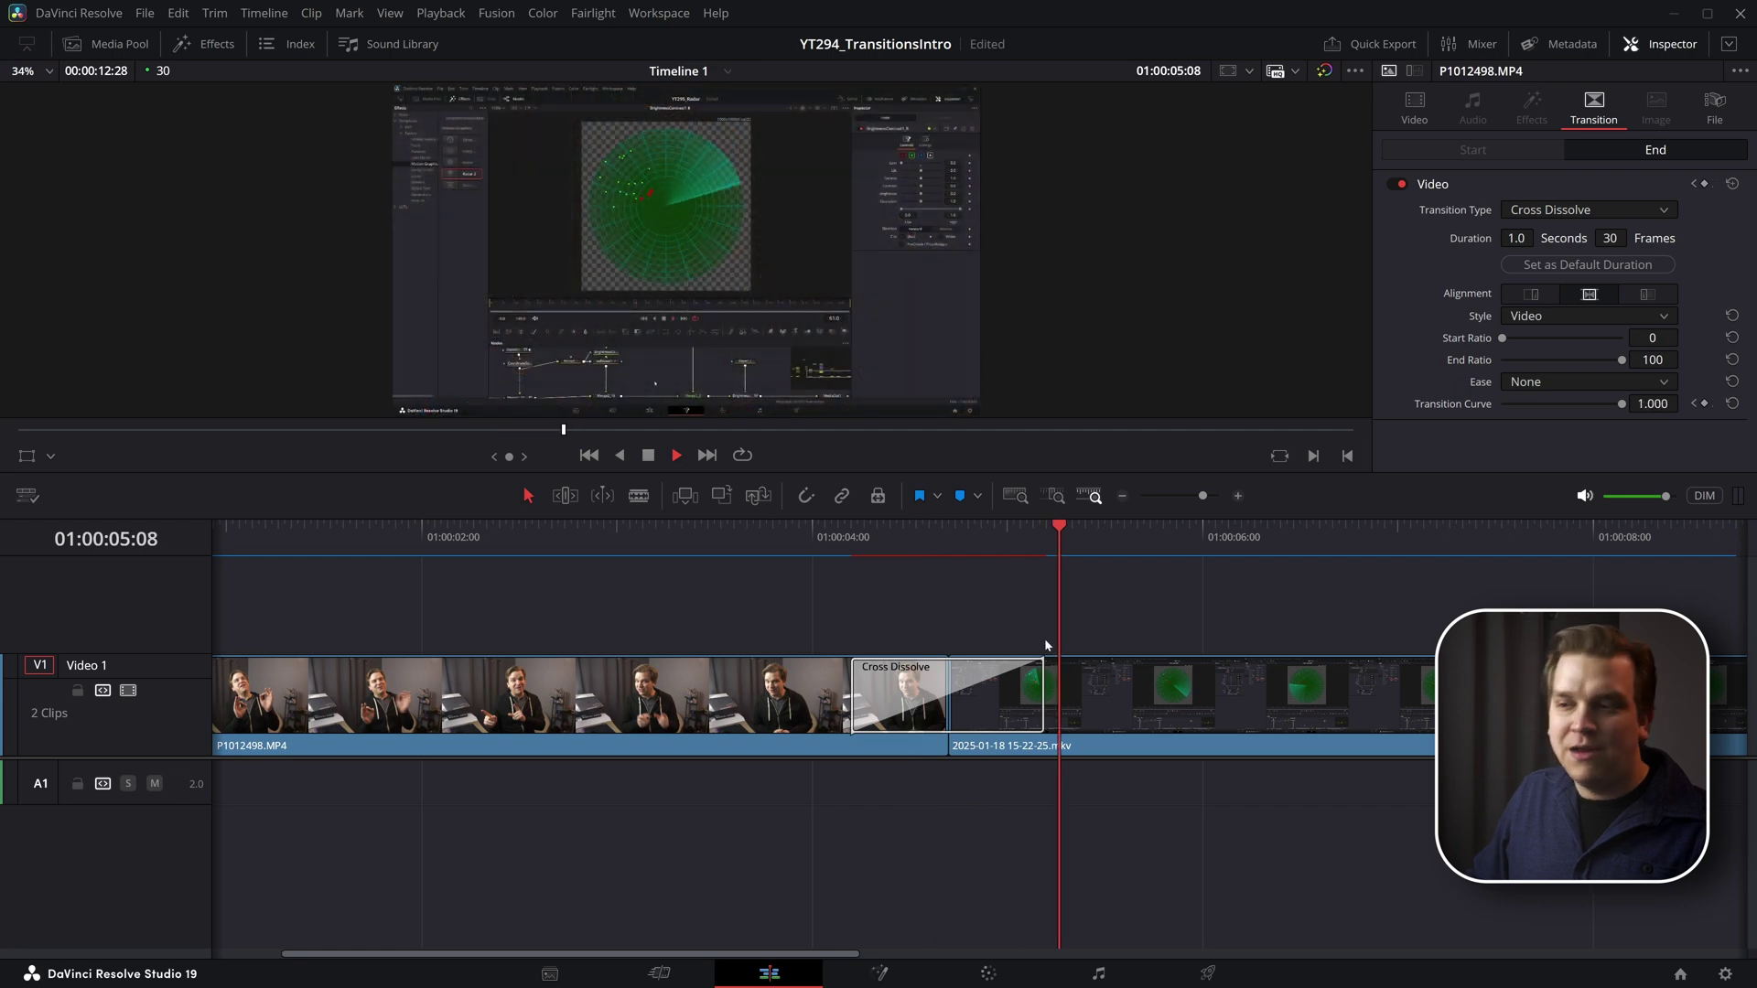
key(space)
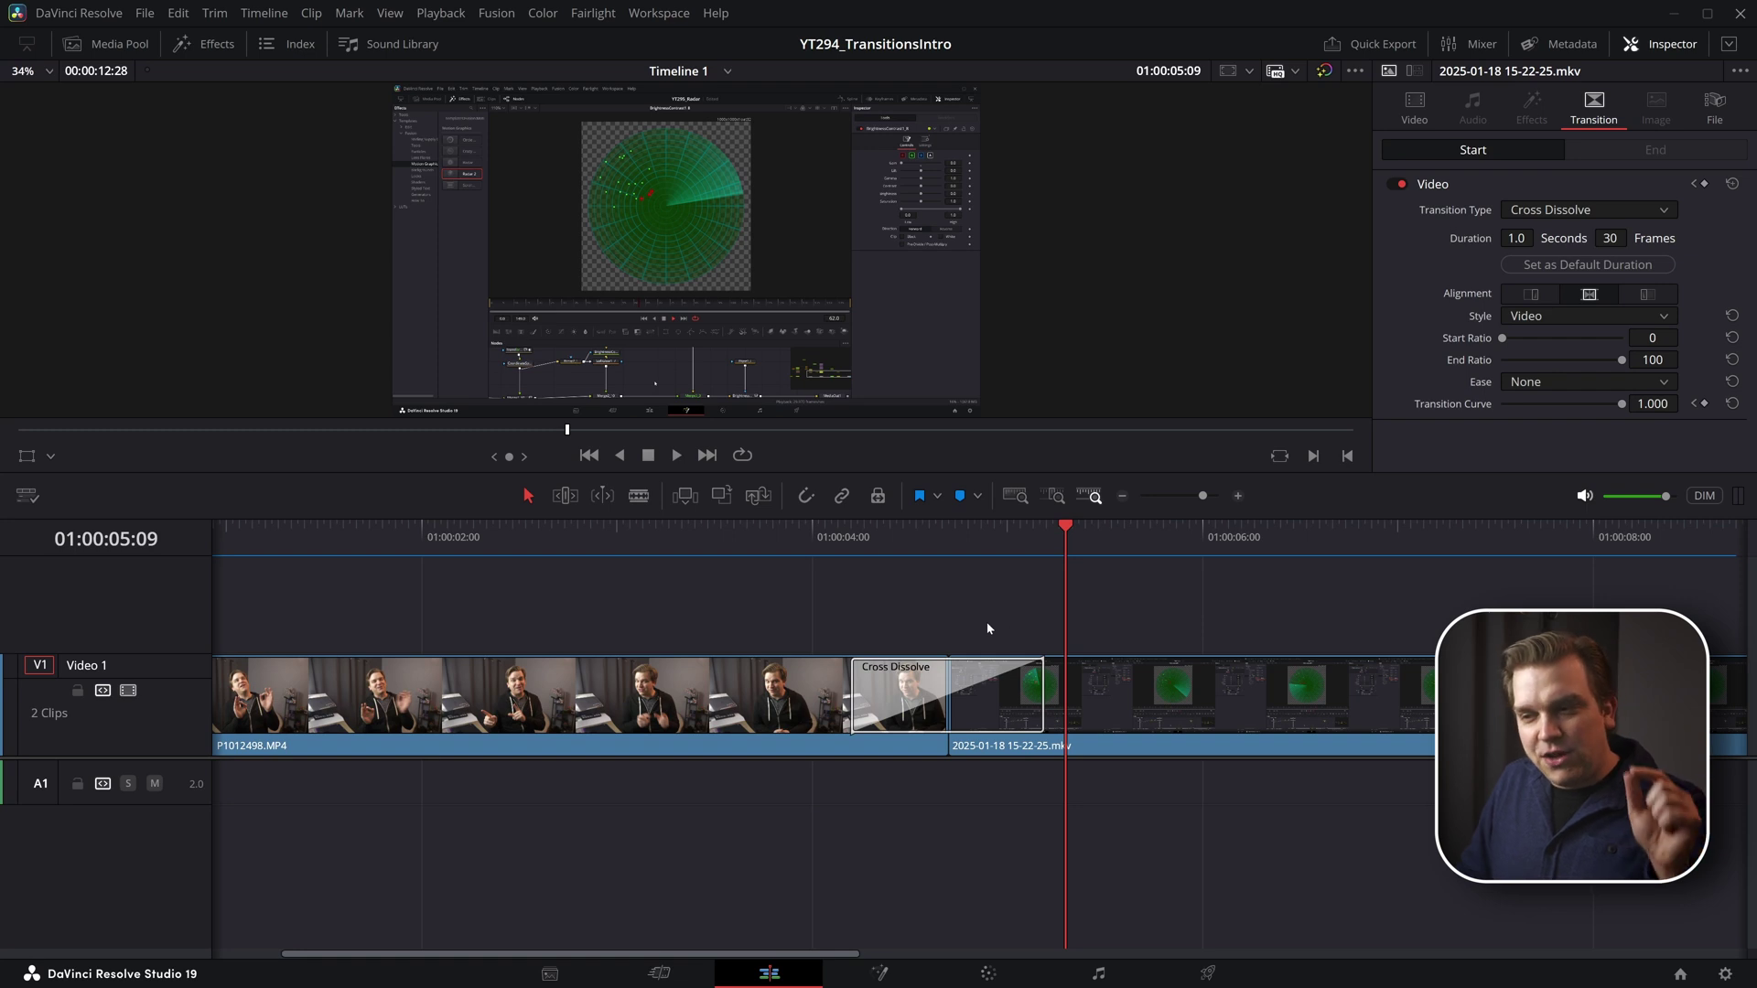
Step: Convert the 30-frame Cross Dissolve on Video 1 into a Fusion Cross Dissolve
right_click(980, 688)
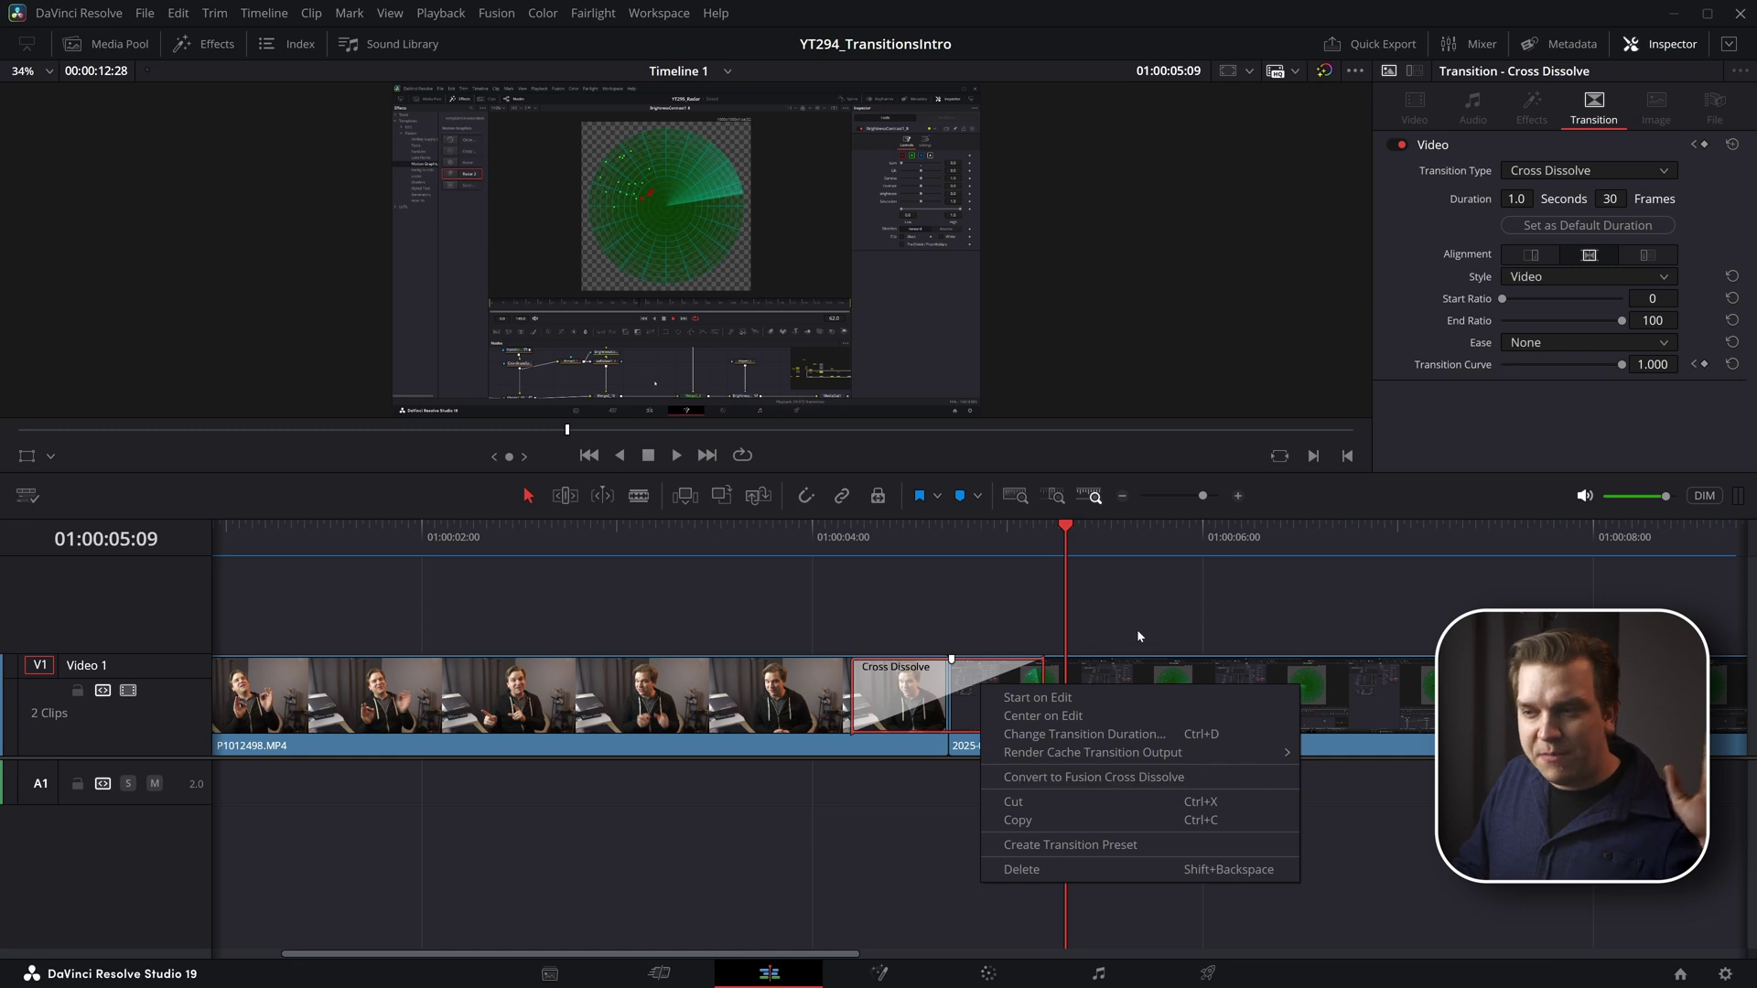
click(977, 591)
click(976, 586)
click(1000, 706)
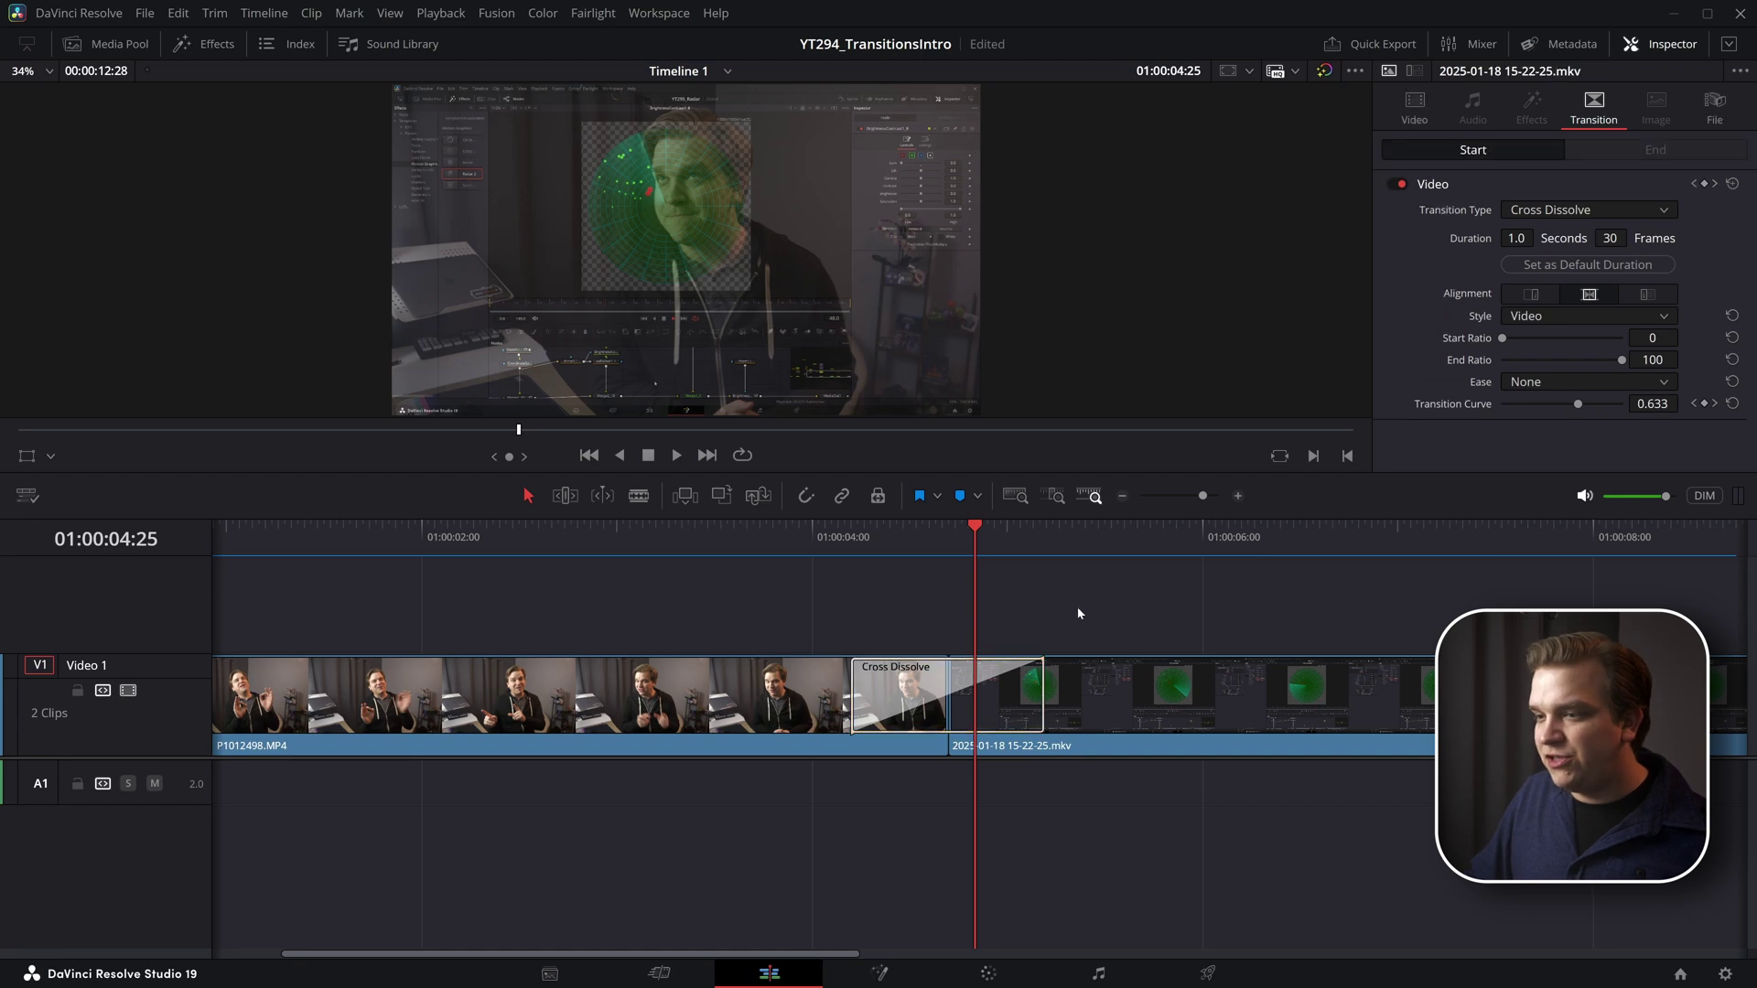
right_click(1010, 670)
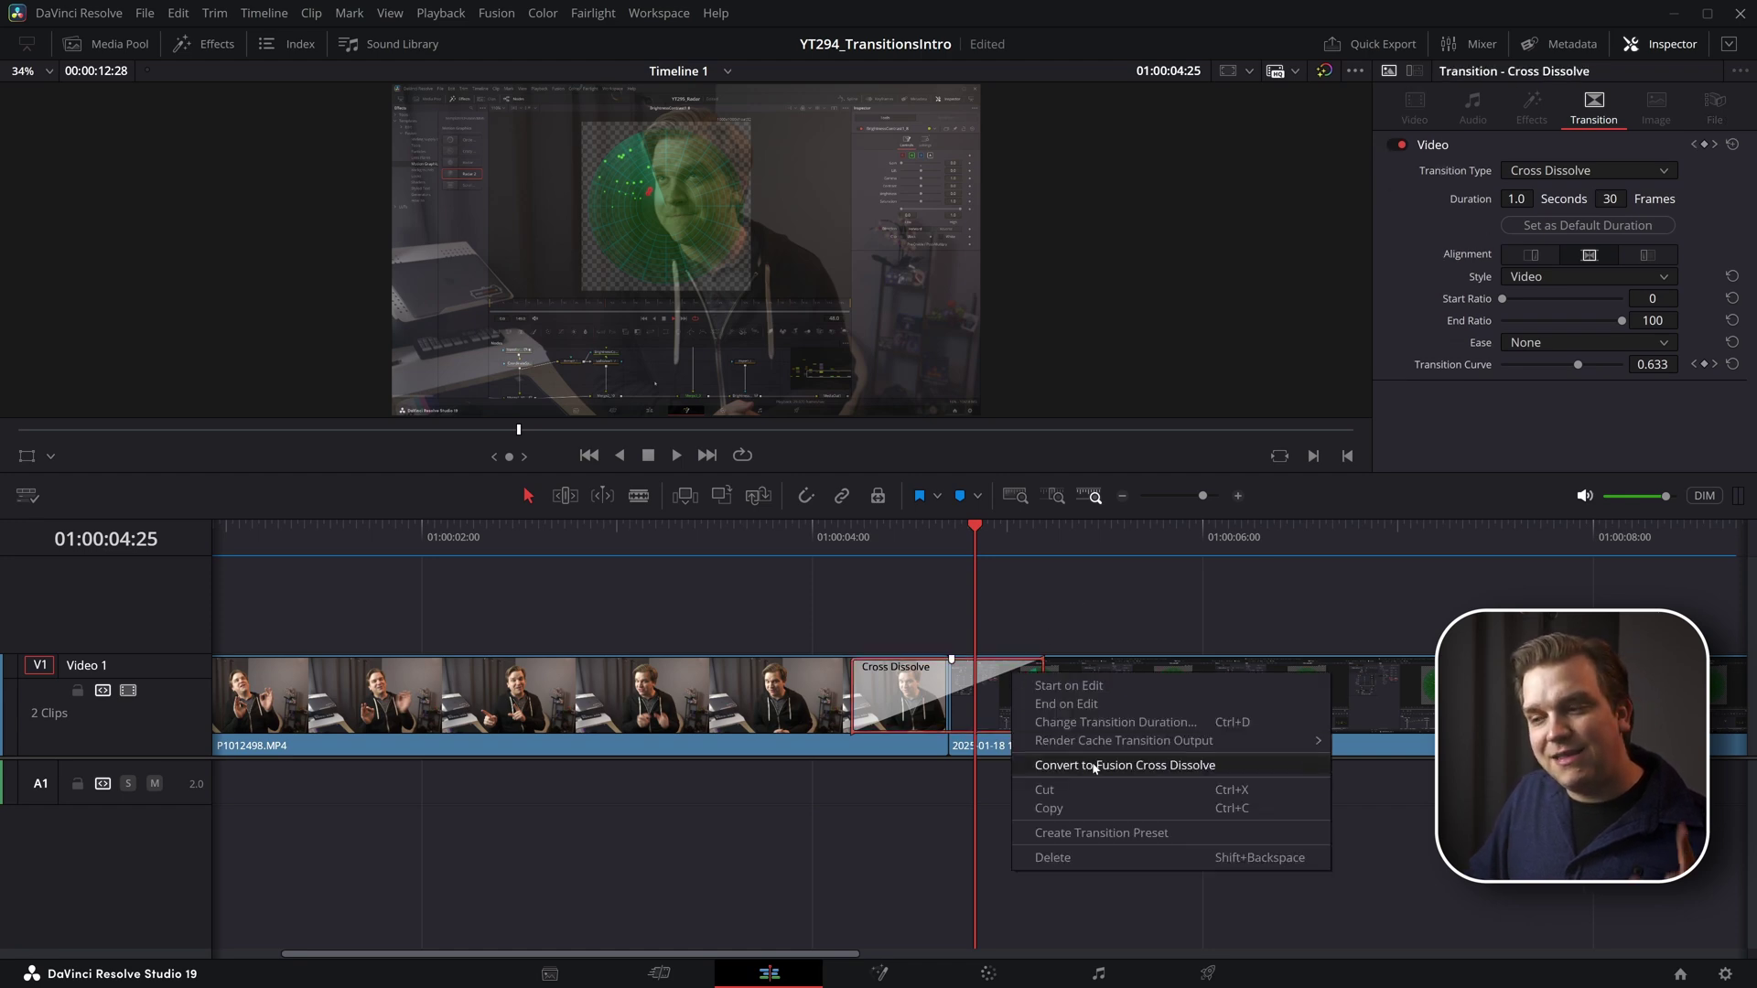
click(1096, 766)
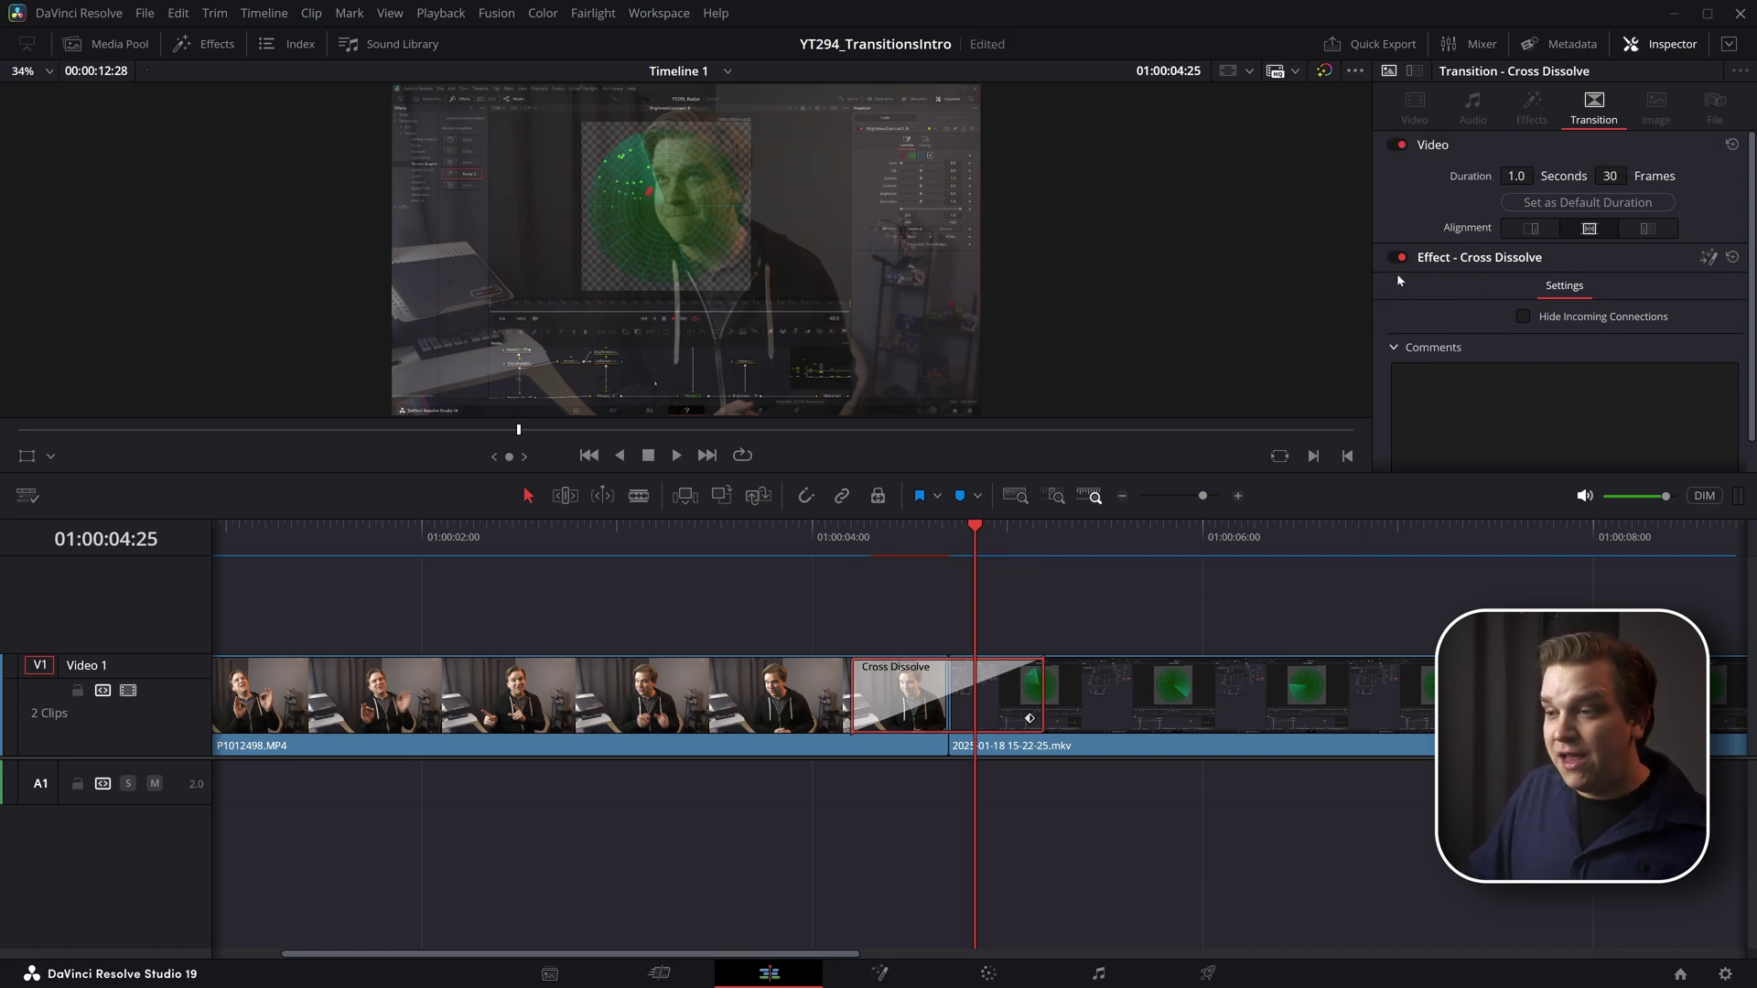
Step: Open the transition's node graph in Fusion and select MediaIn1 and MediaIn2
click(1706, 260)
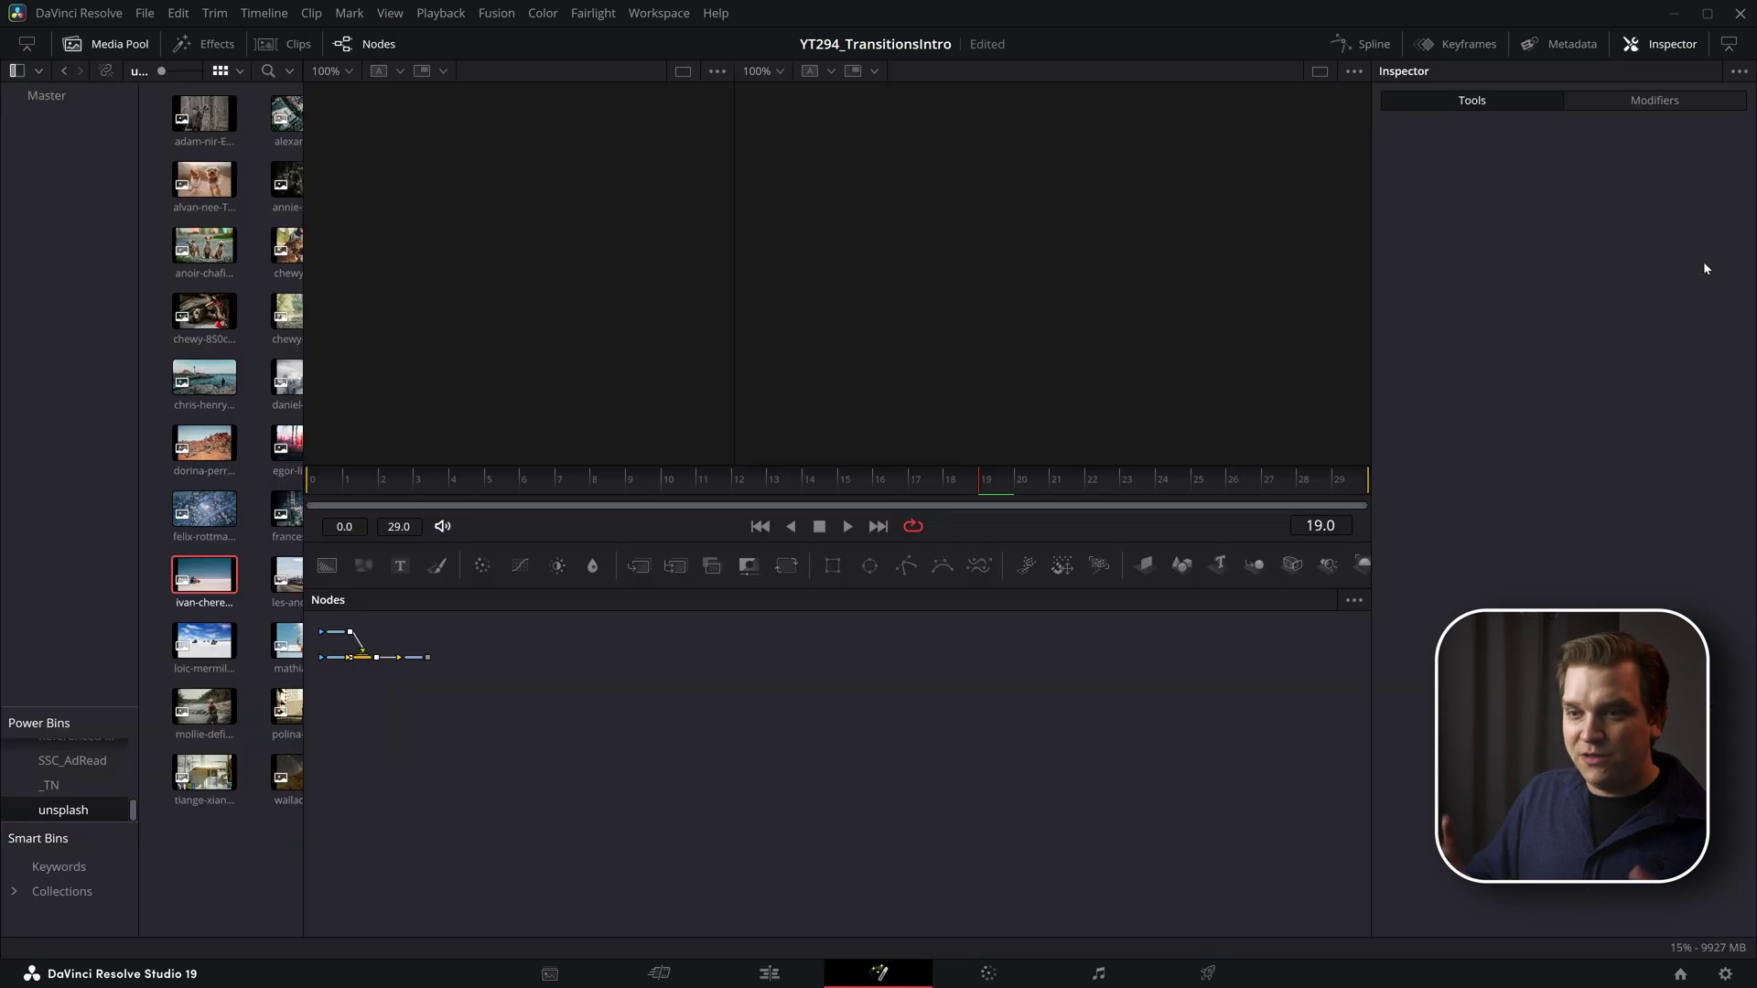
scroll(748, 775, up, 6)
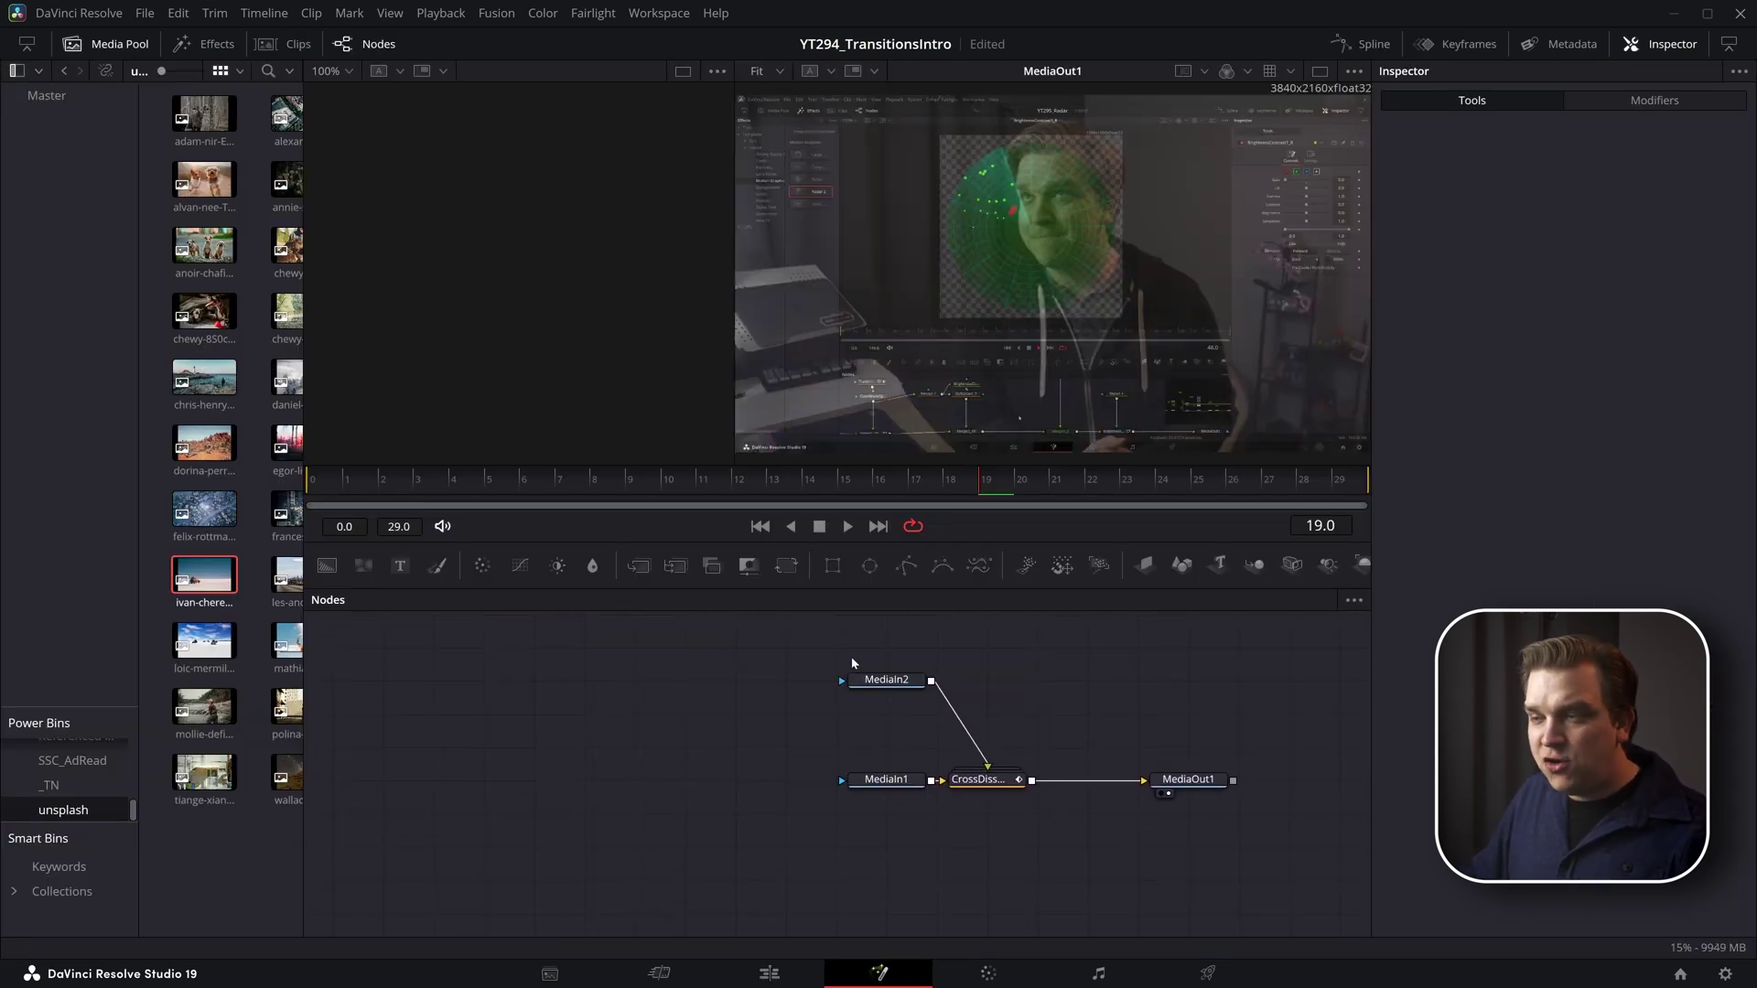
drag(776, 646, 926, 789)
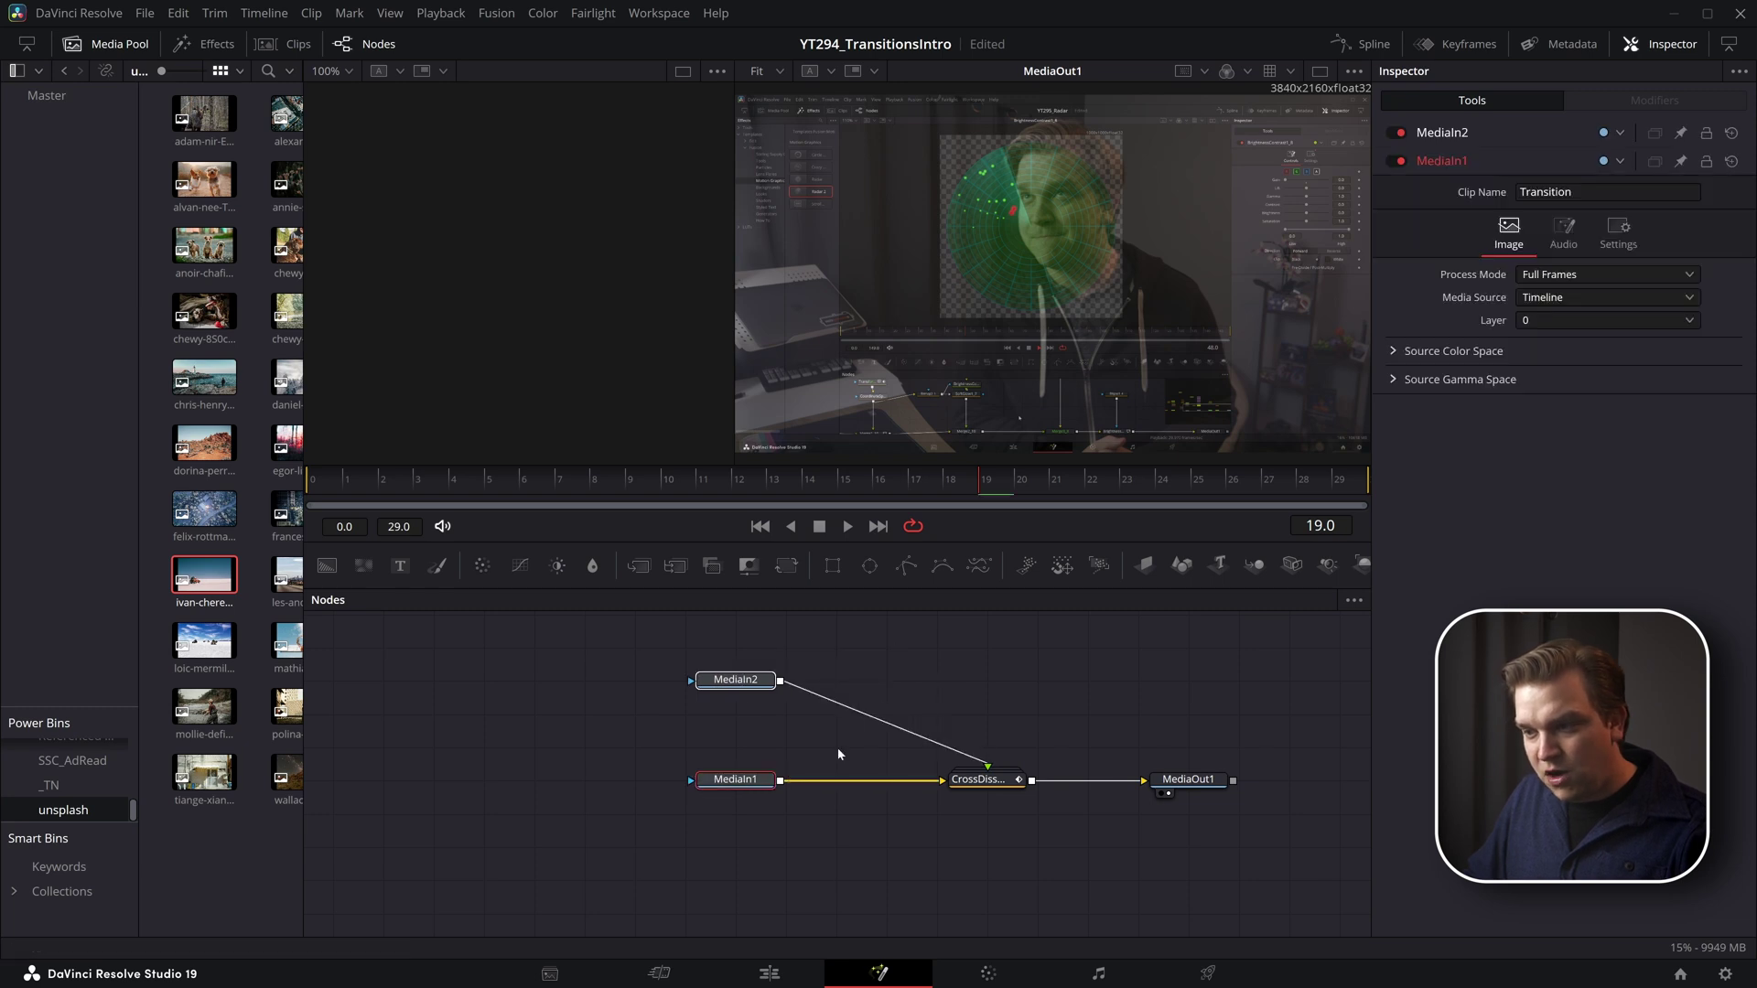
scroll(1103, 750, up, 5)
scroll(1105, 758, down, 1)
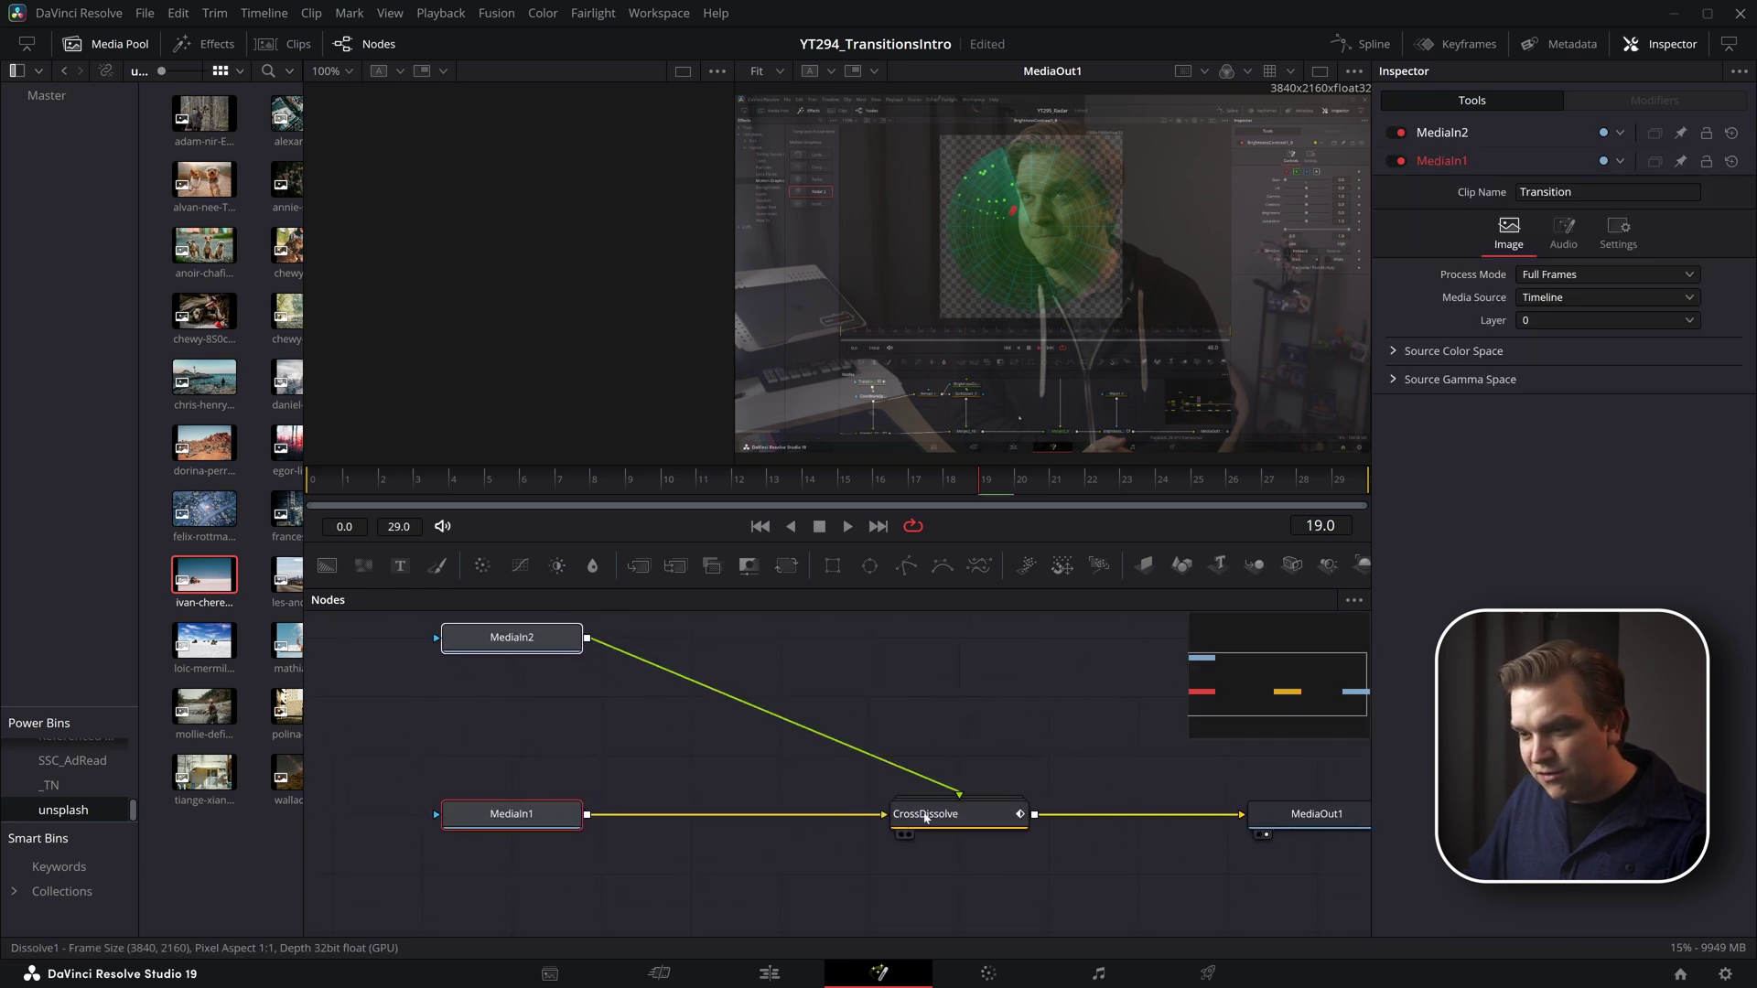
Step: Hide the Media Pool and zoom the Nodes panel to frame the graph
click(98, 45)
scroll(768, 695, up, 2)
scroll(859, 717, down, 3)
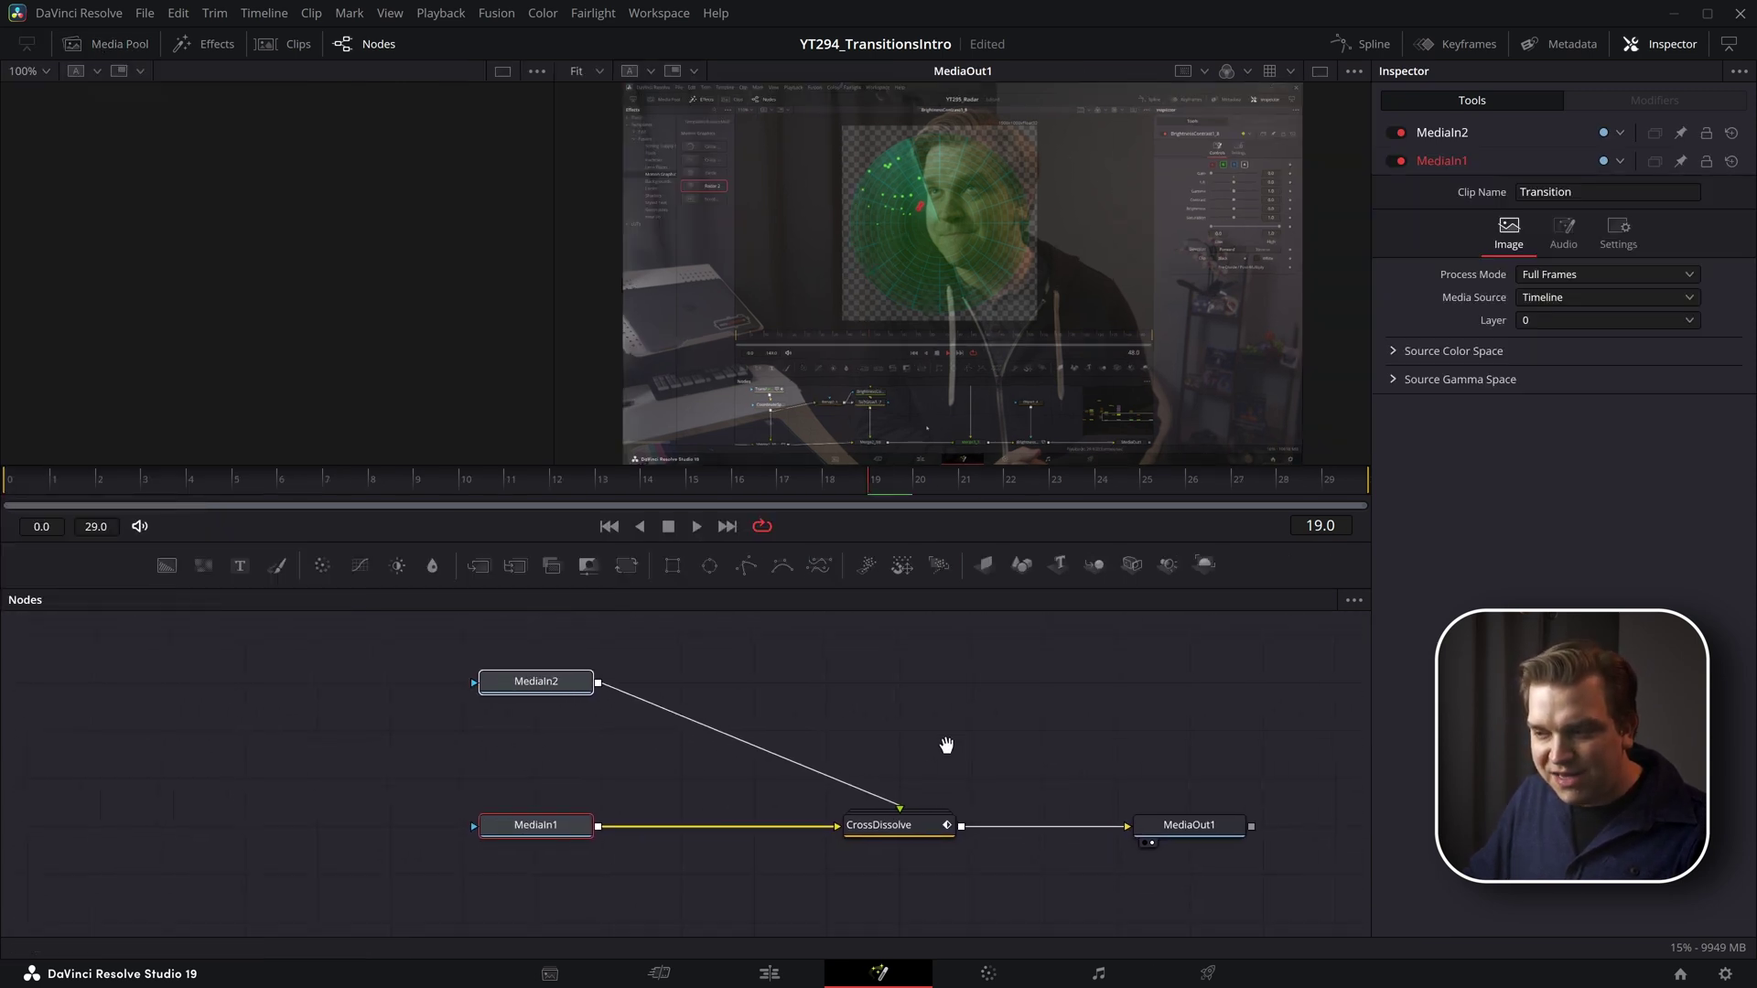
scroll(915, 745, down, 1)
click(904, 738)
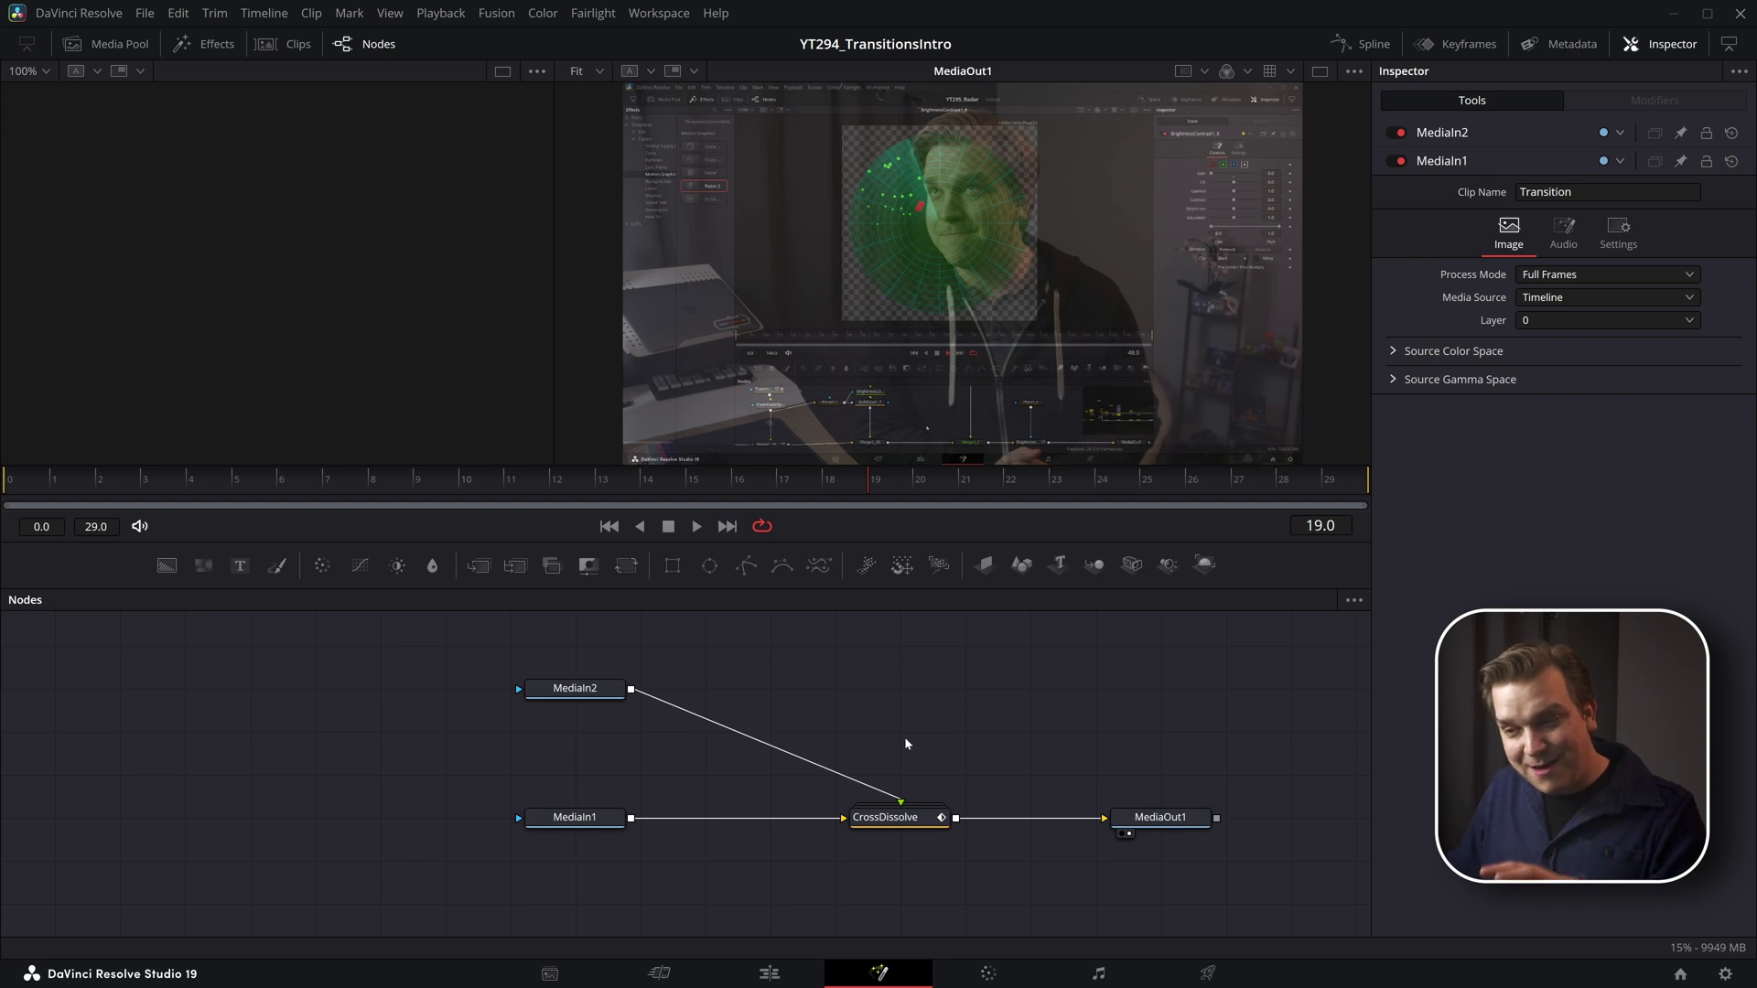
mouse_move(1135, 822)
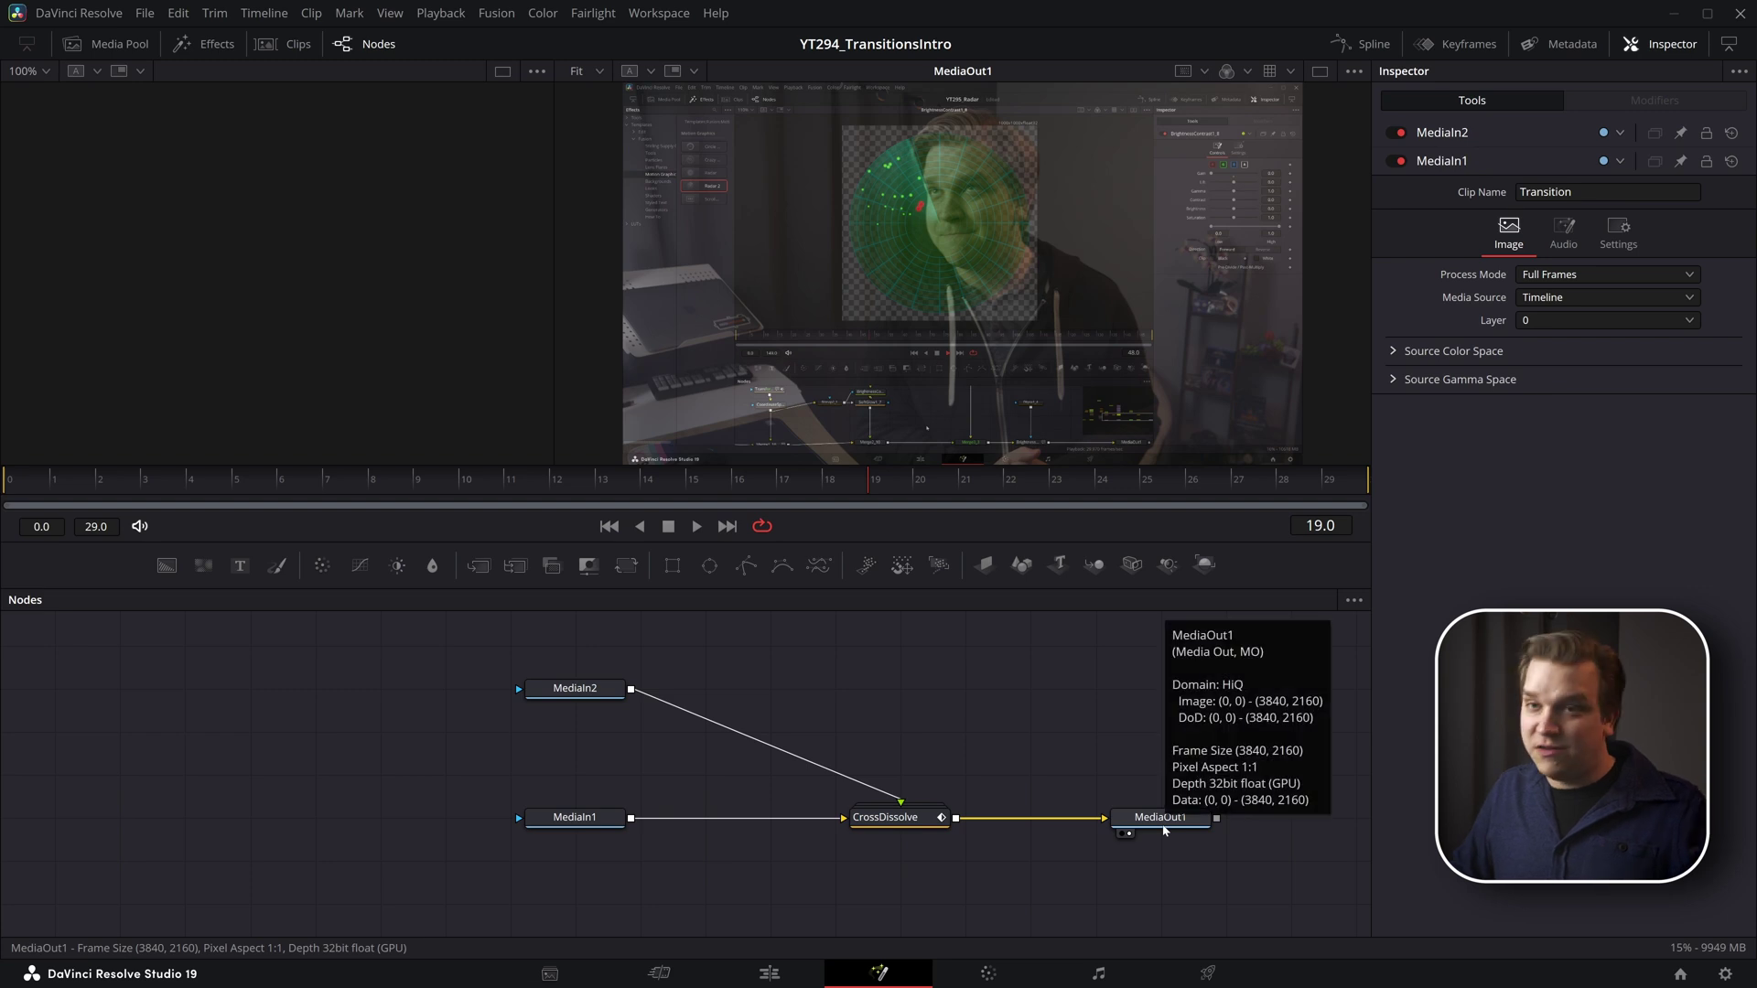
Step: Expand the CrossDissolve group, shift it left and inspect MediaOut1
double_click(878, 819)
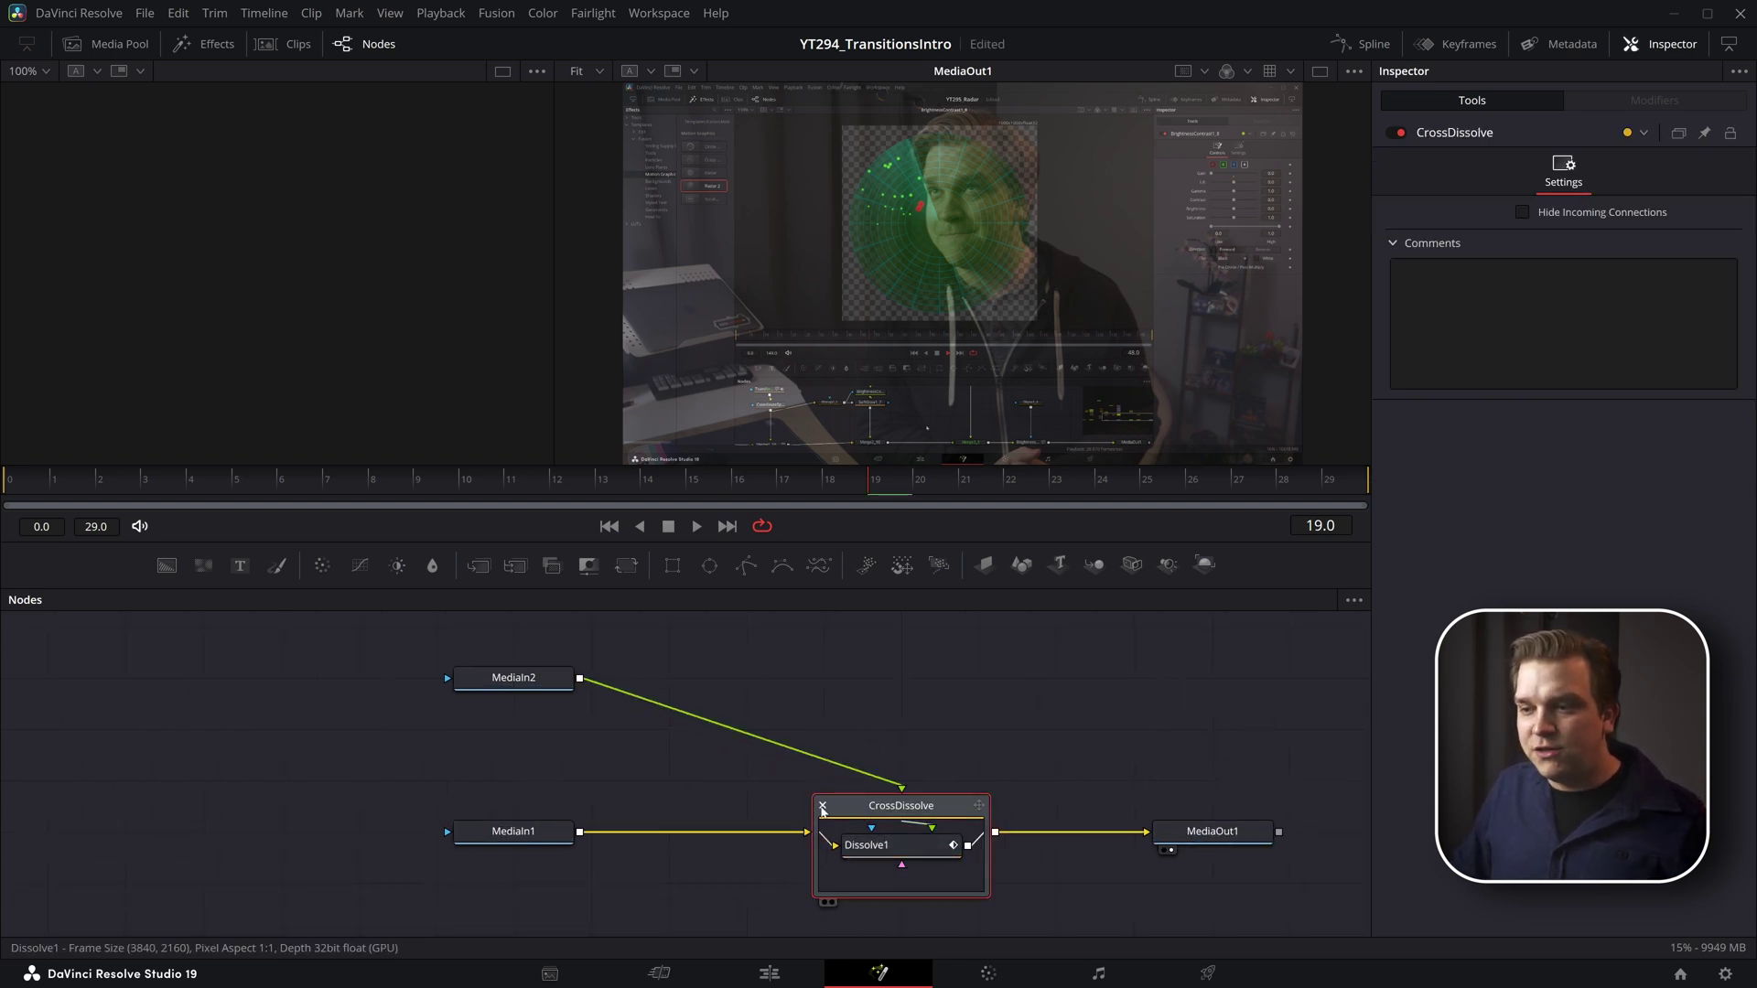
drag(852, 811, 775, 811)
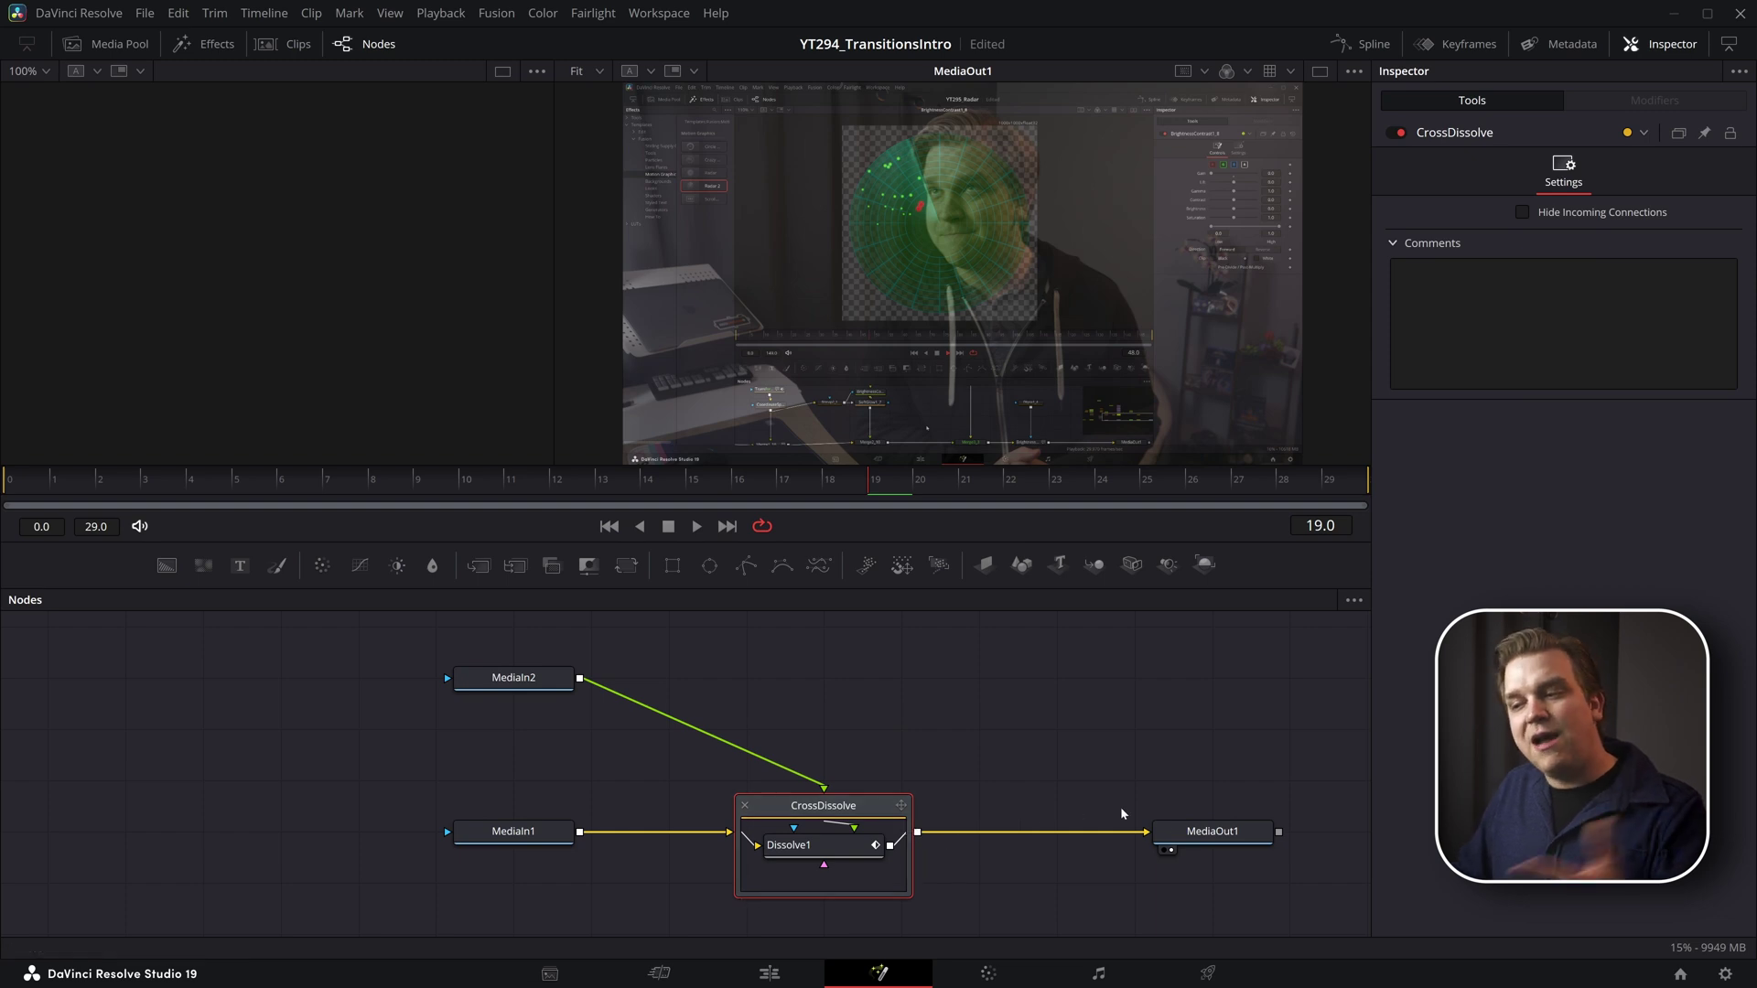
click(1207, 837)
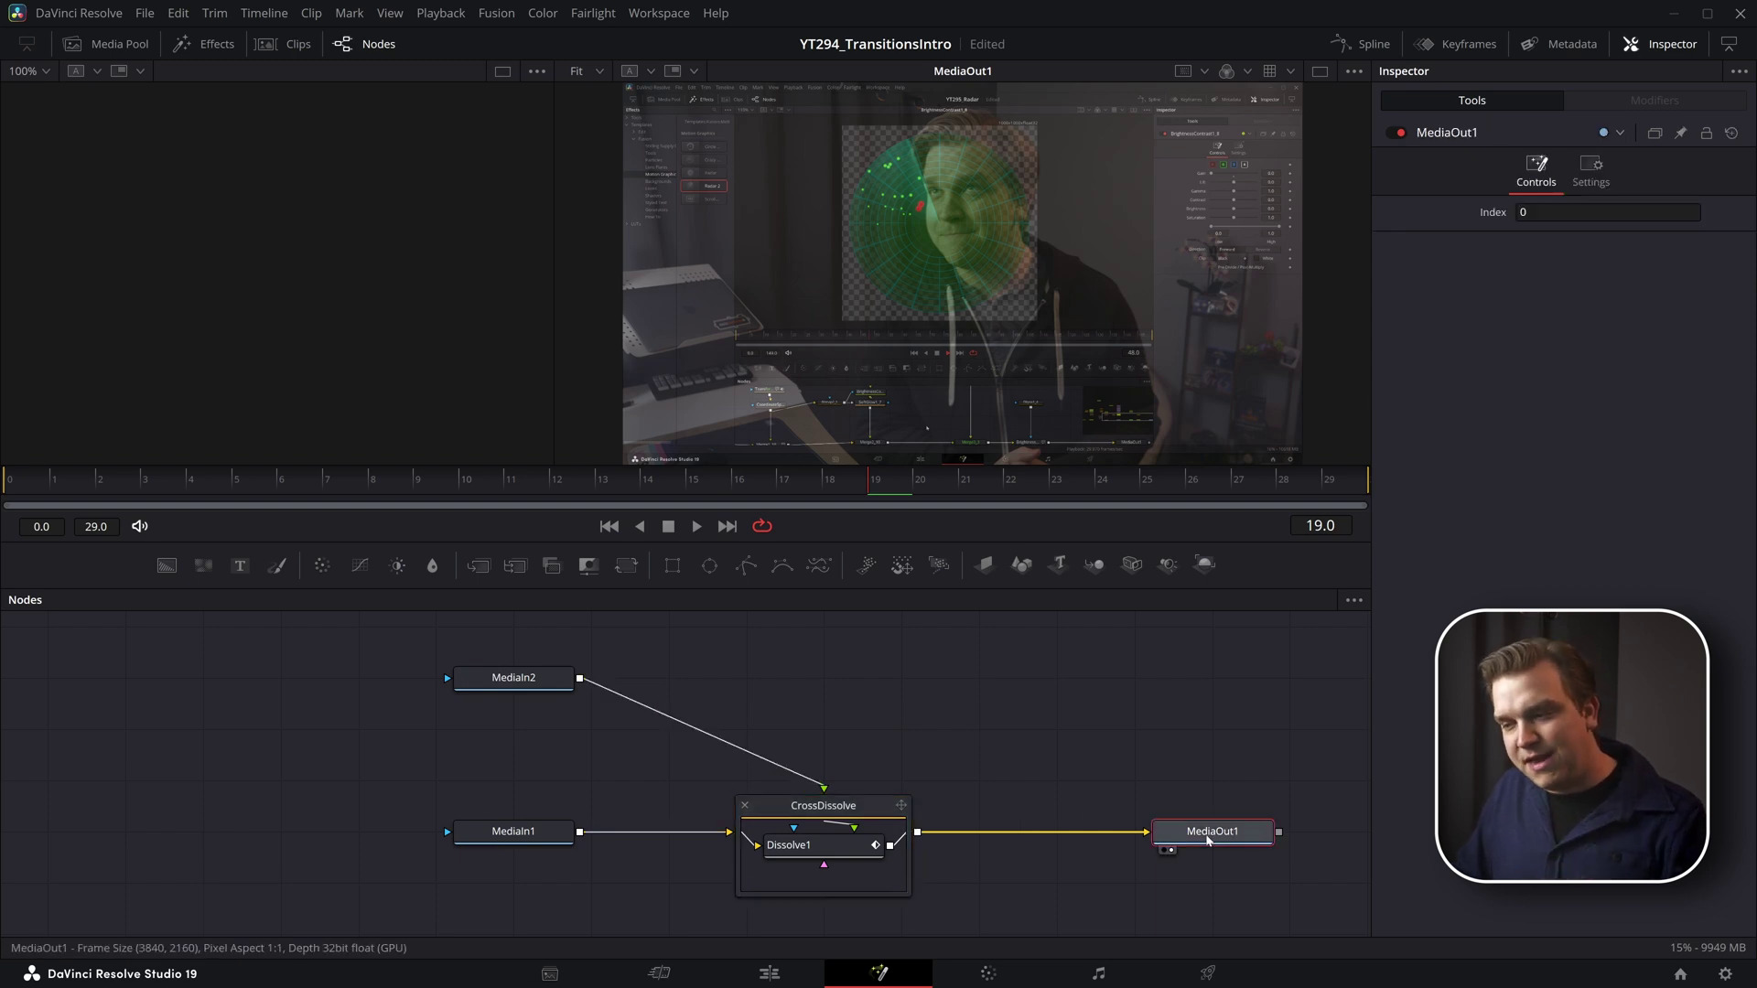
Step: Load MediaIn1 into the left viewer and MediaIn2 into the right viewer
click(512, 831)
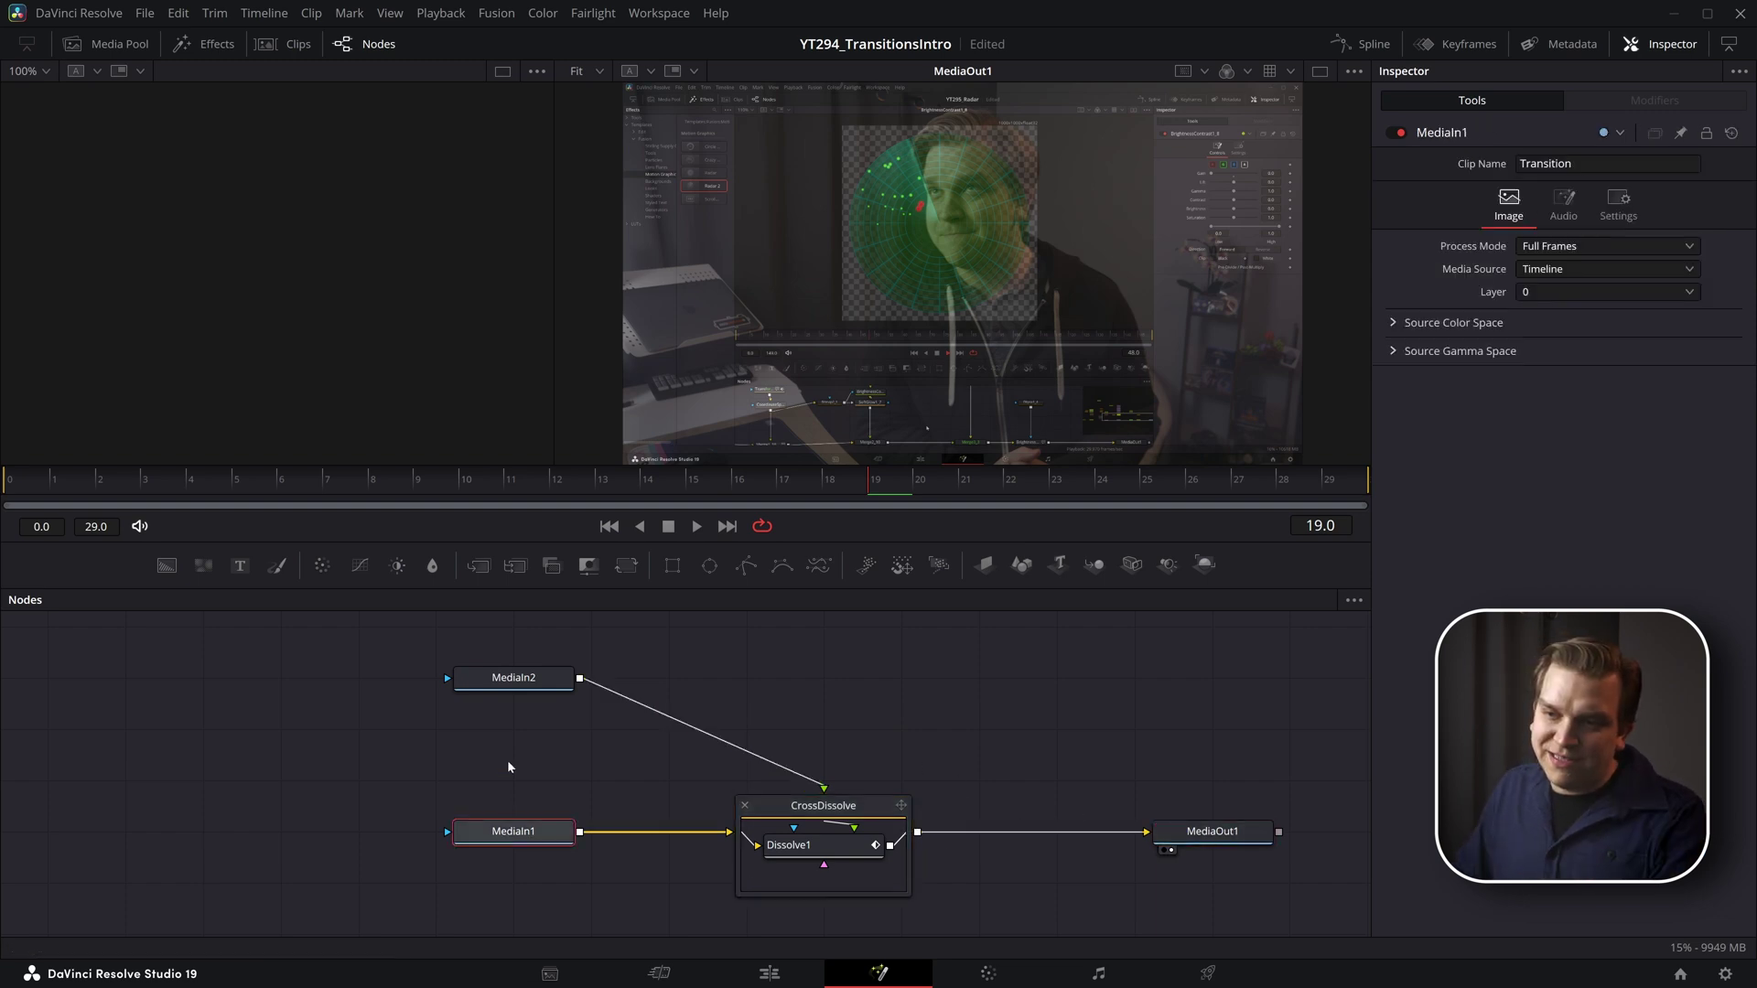
click(512, 679)
click(535, 829)
click(512, 679)
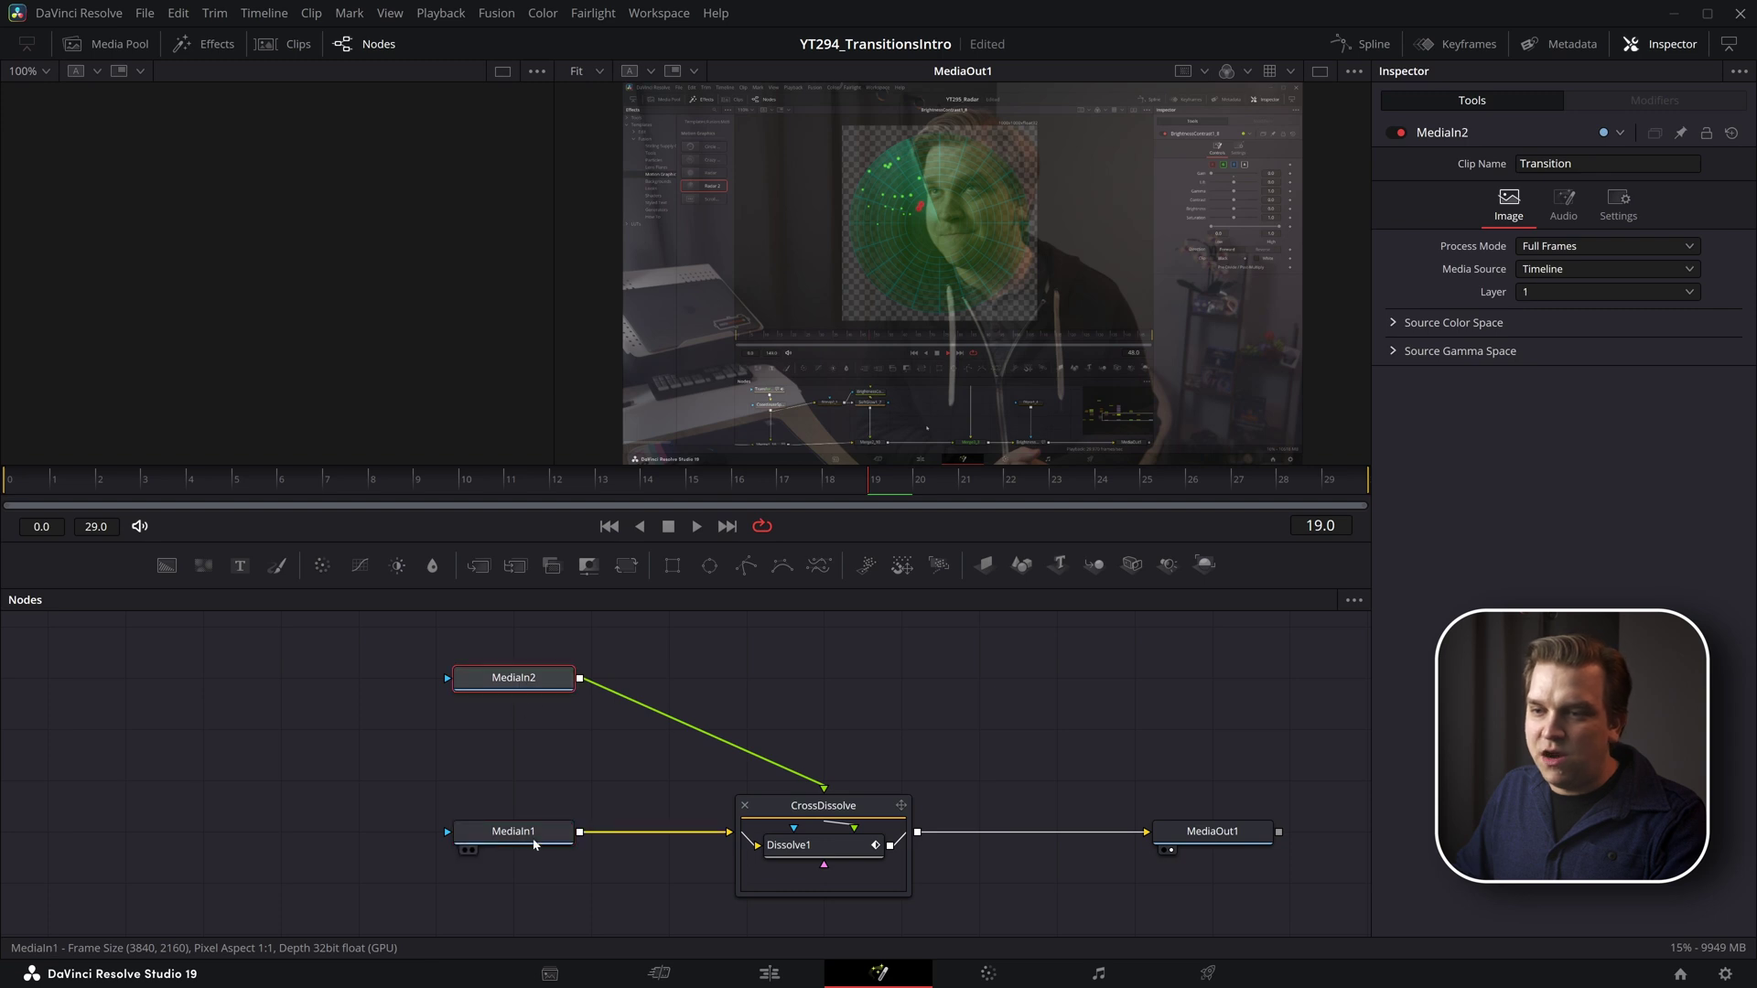
click(534, 828)
drag(535, 828, 320, 283)
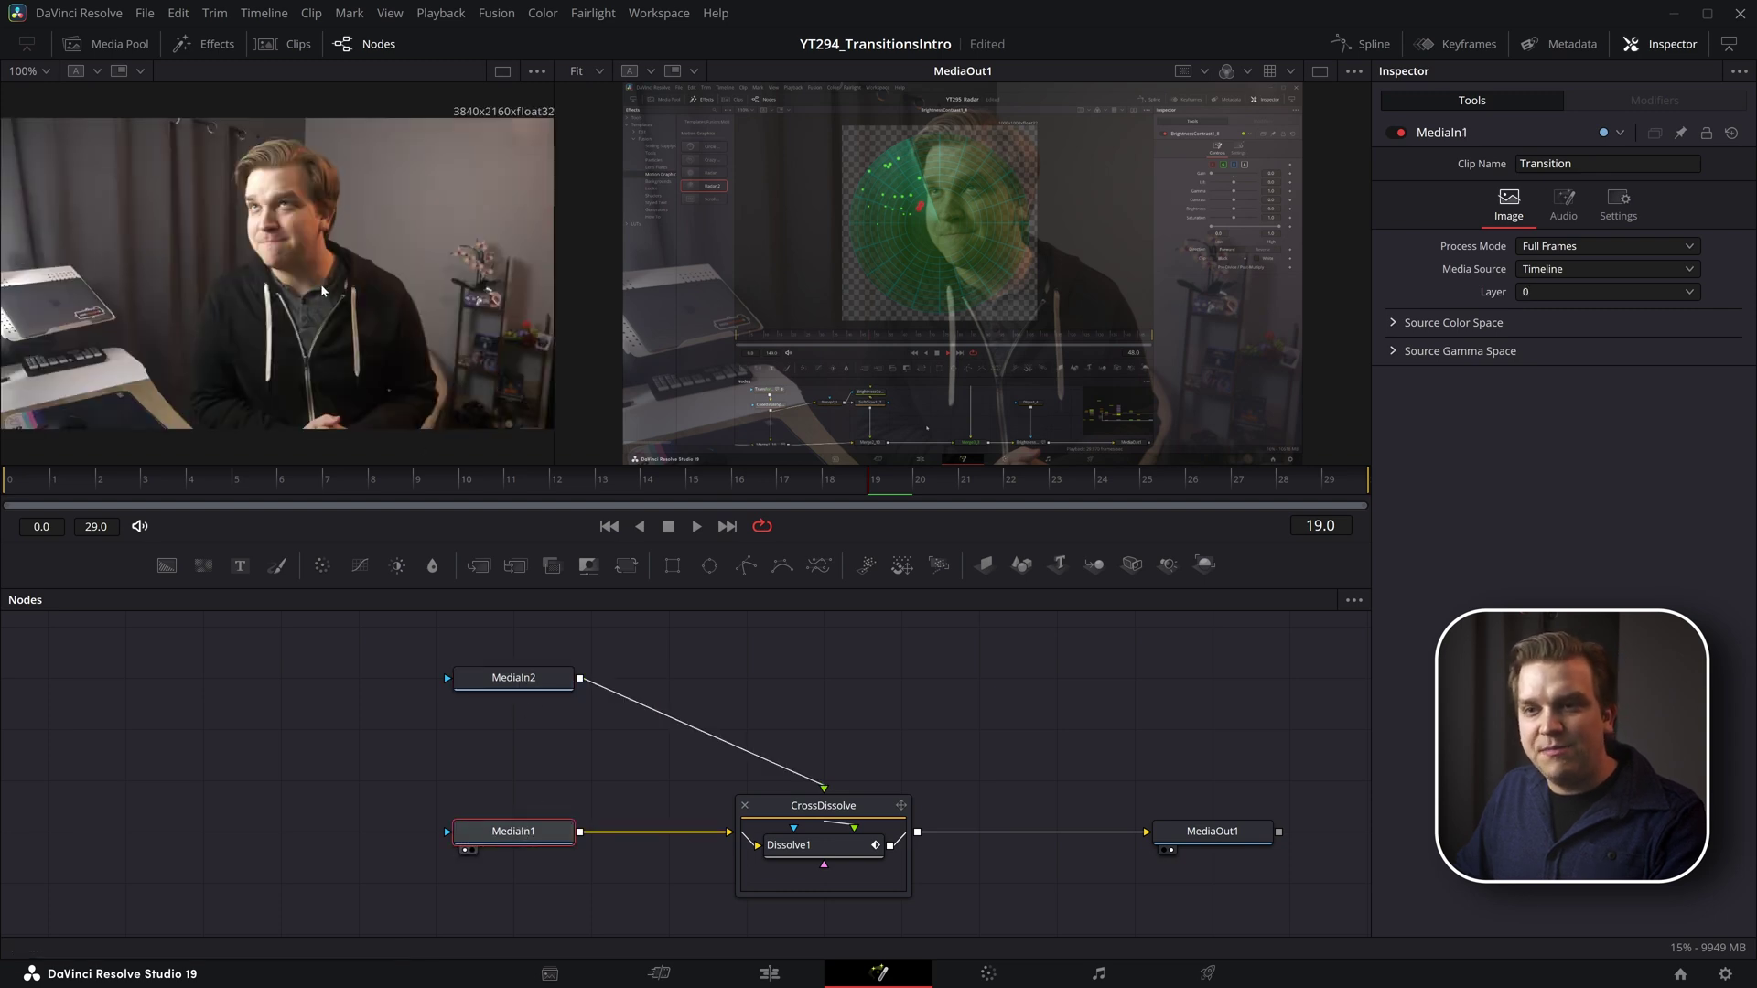
key(2)
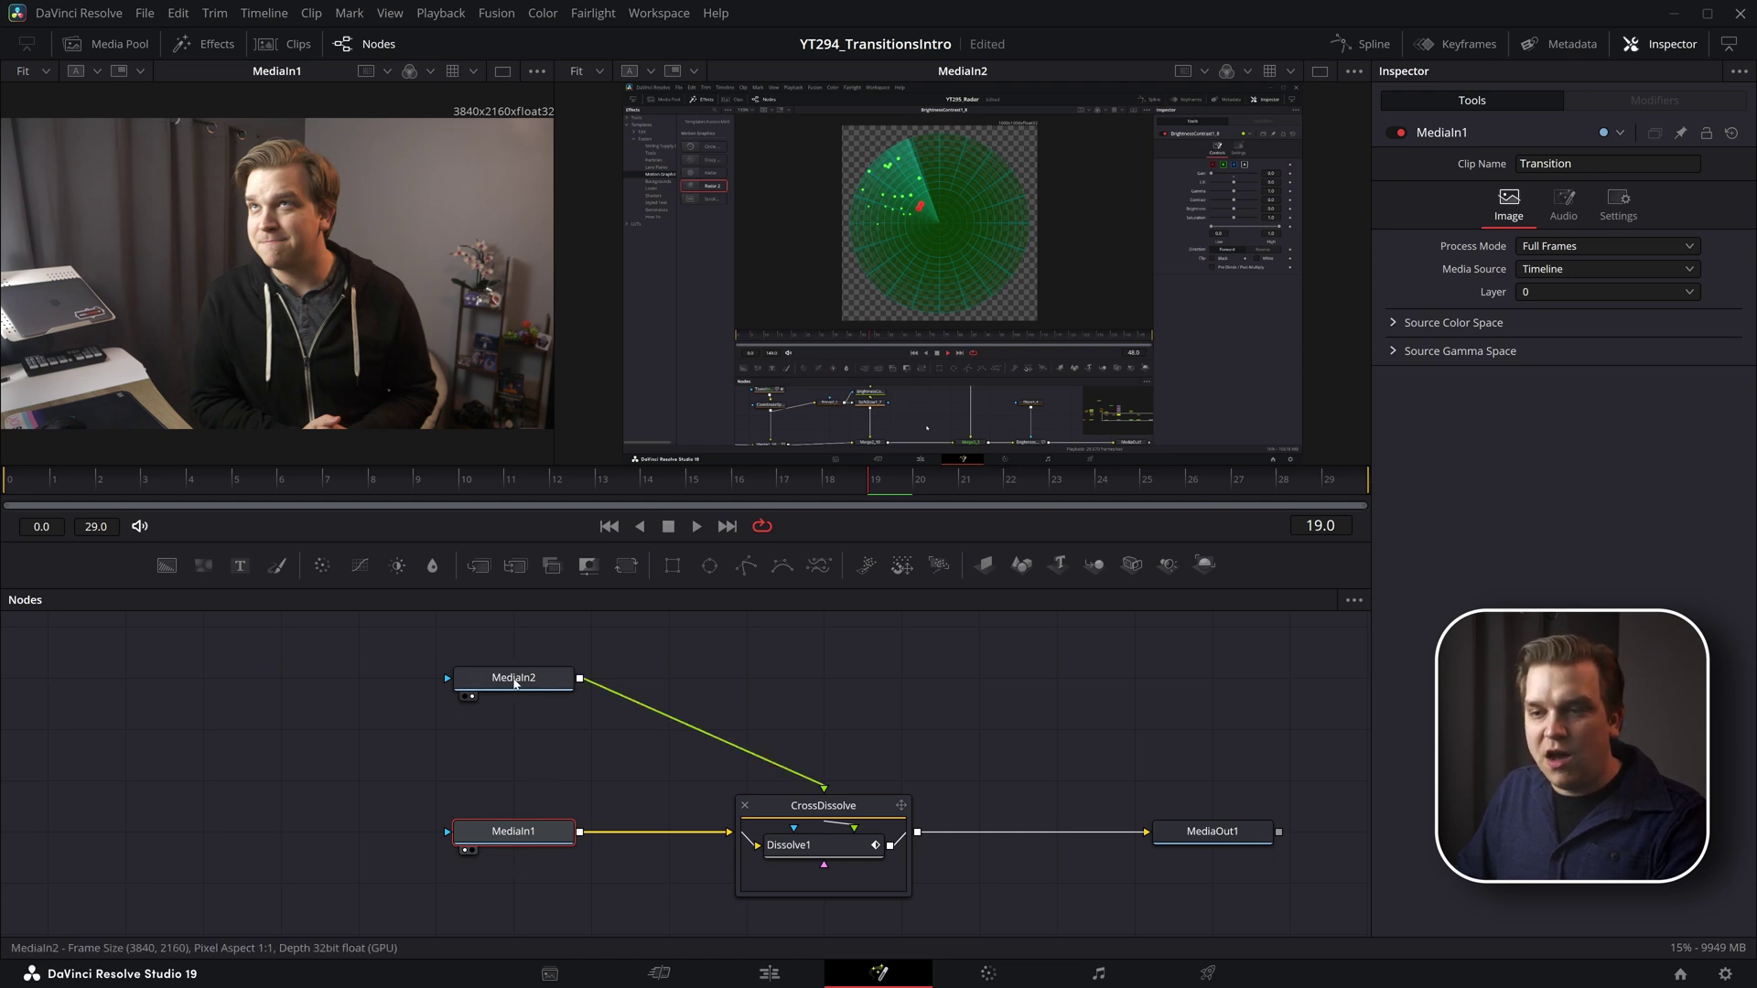
Step: Check the Layer settings (MediaIn1 layer 0, MediaIn2 layer 1) and scrub the transition frames
click(515, 681)
key(1)
click(527, 835)
key(2)
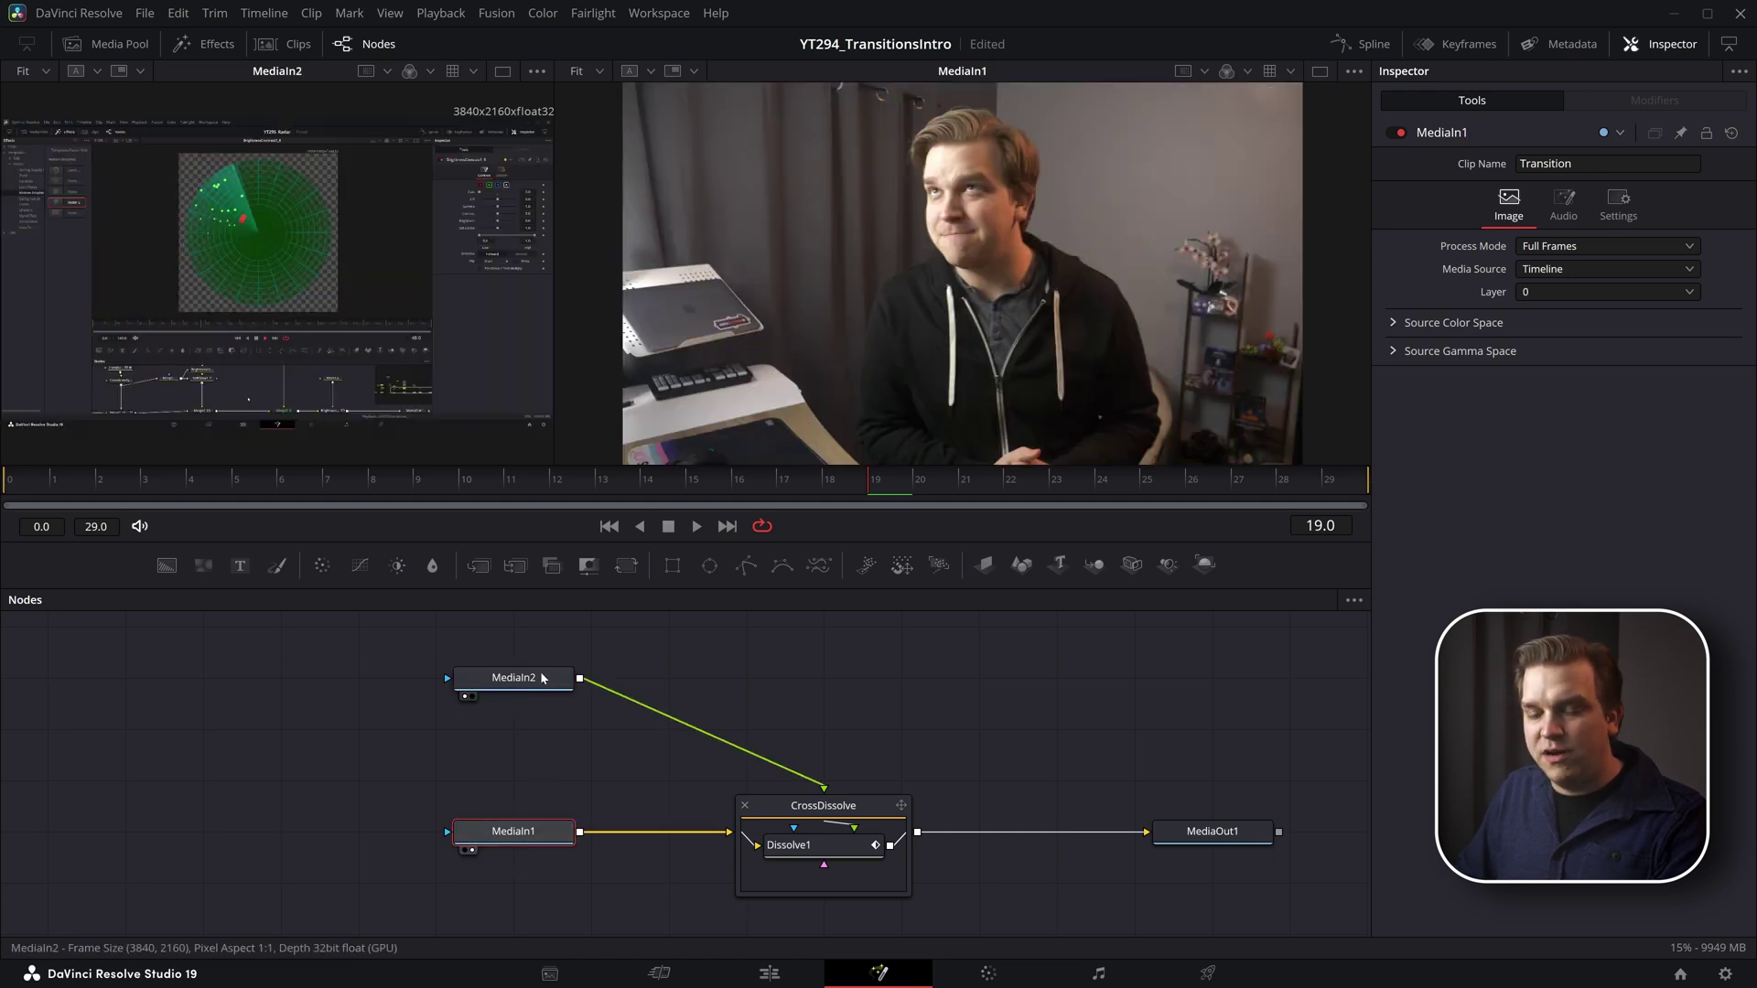
click(540, 685)
click(494, 840)
key(1)
click(512, 685)
key(2)
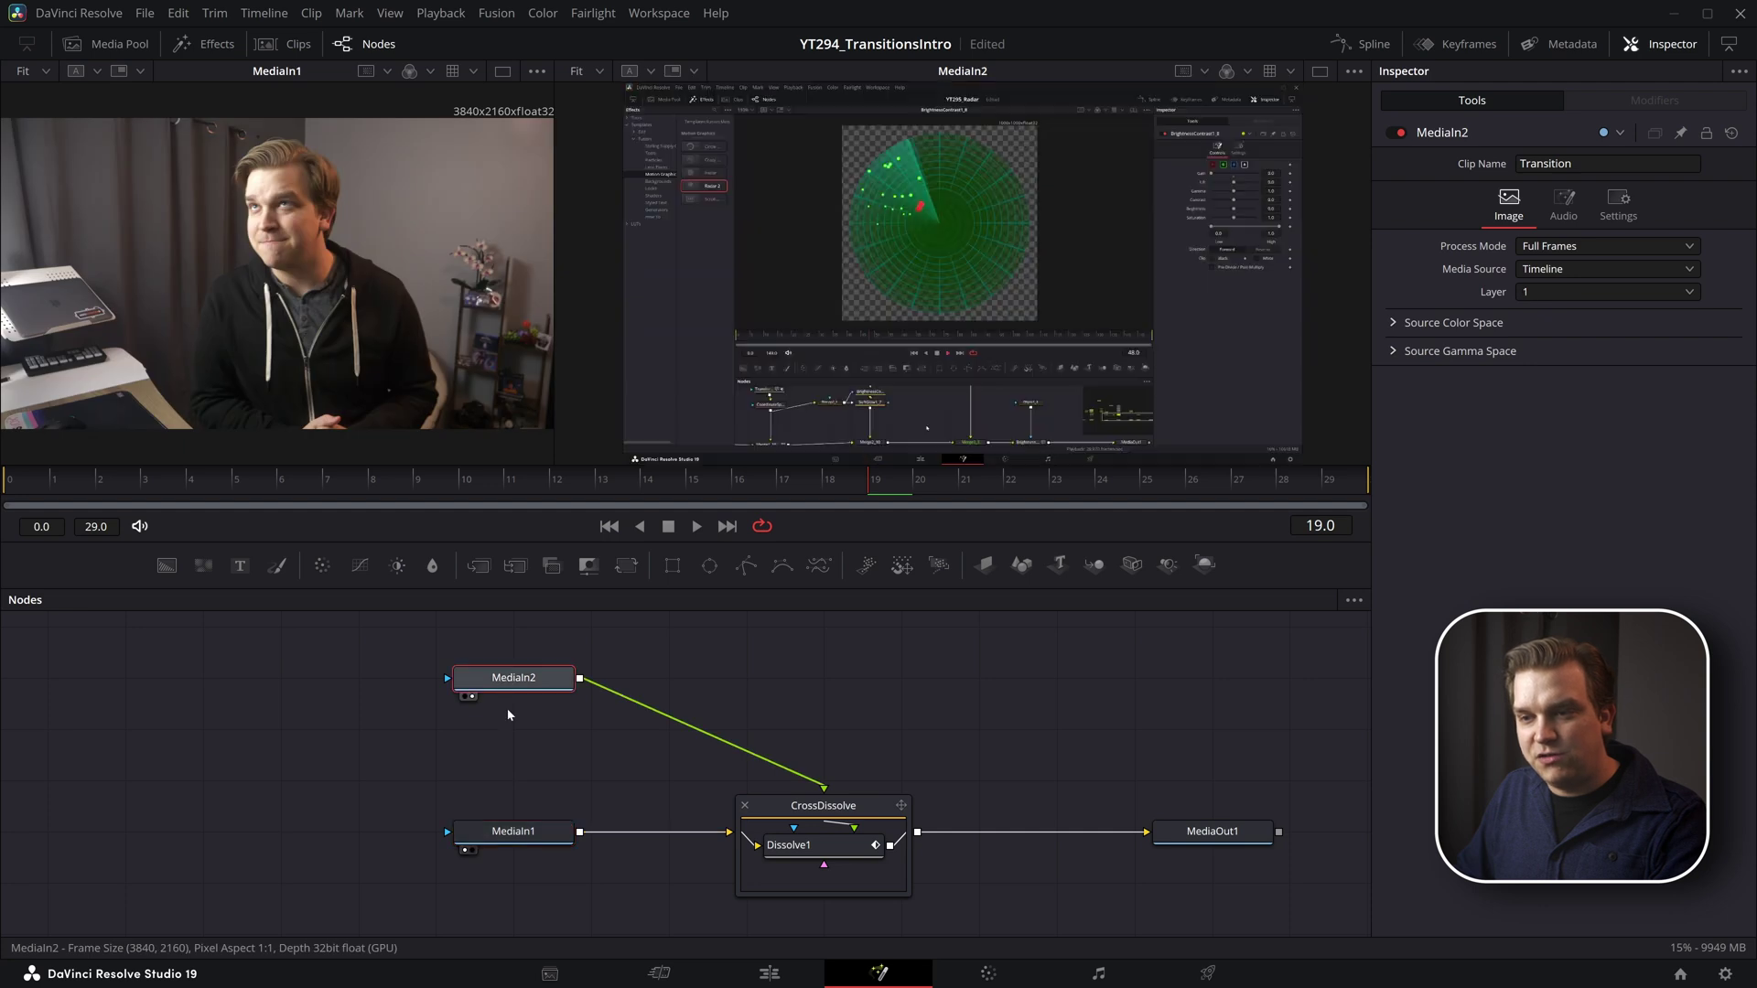
click(543, 774)
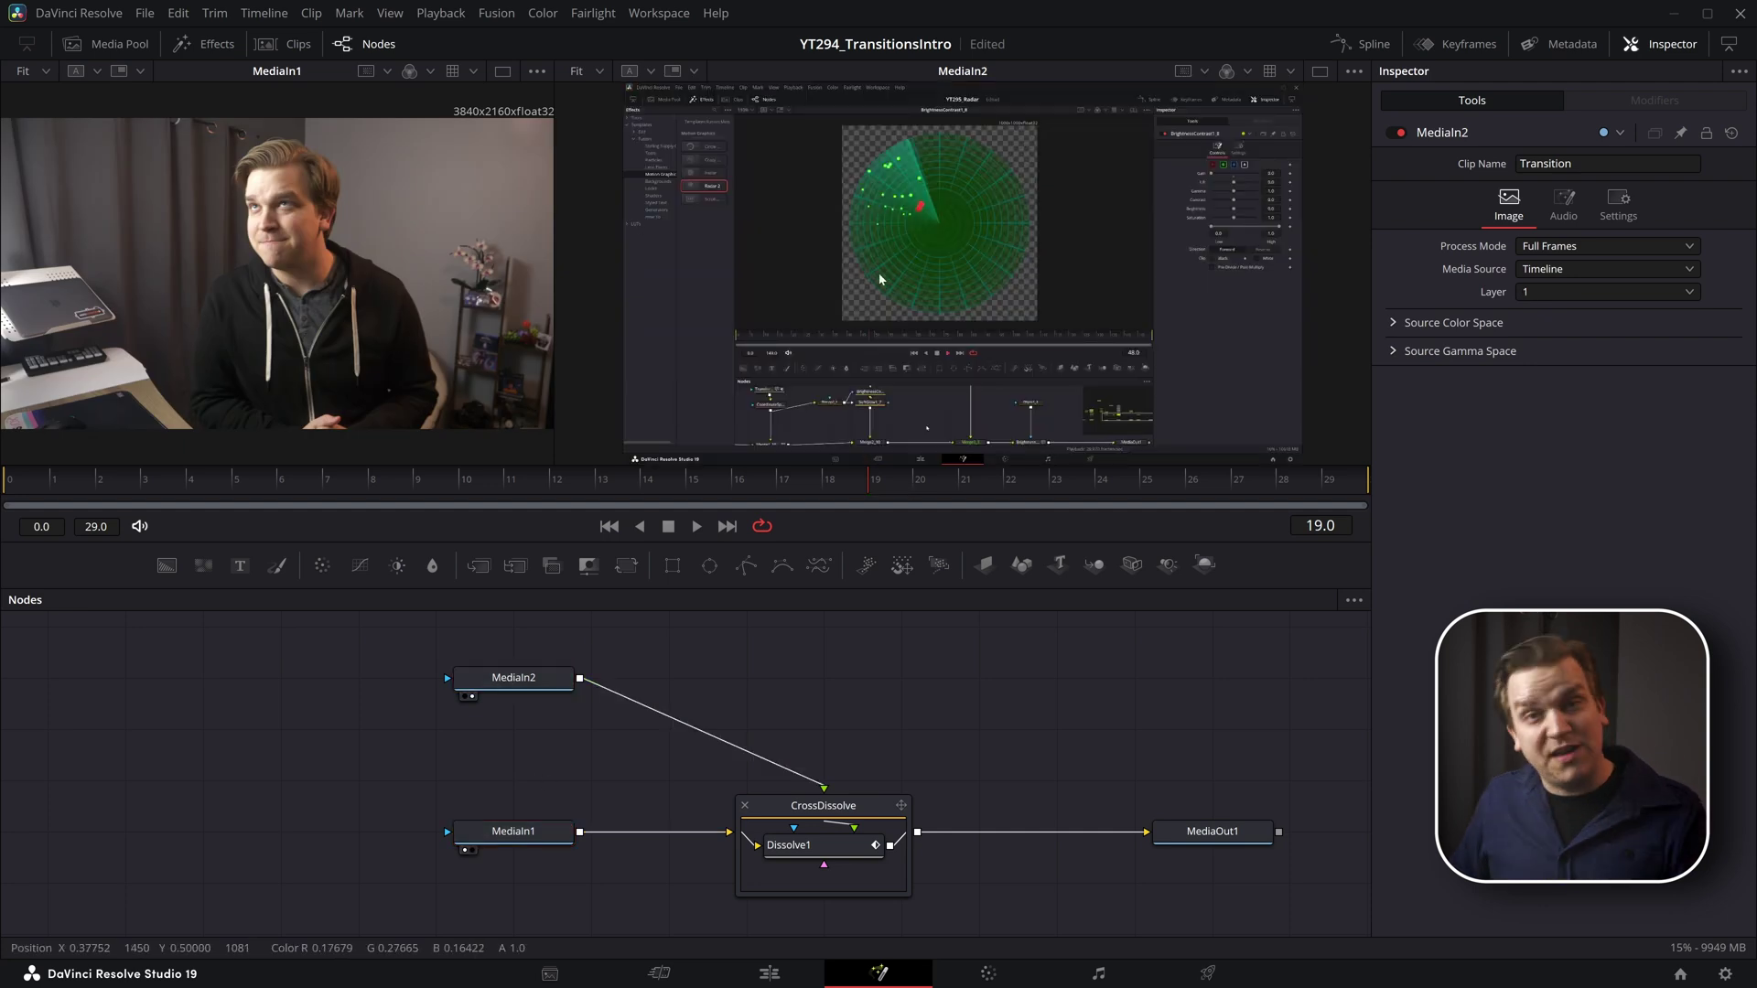
click(508, 836)
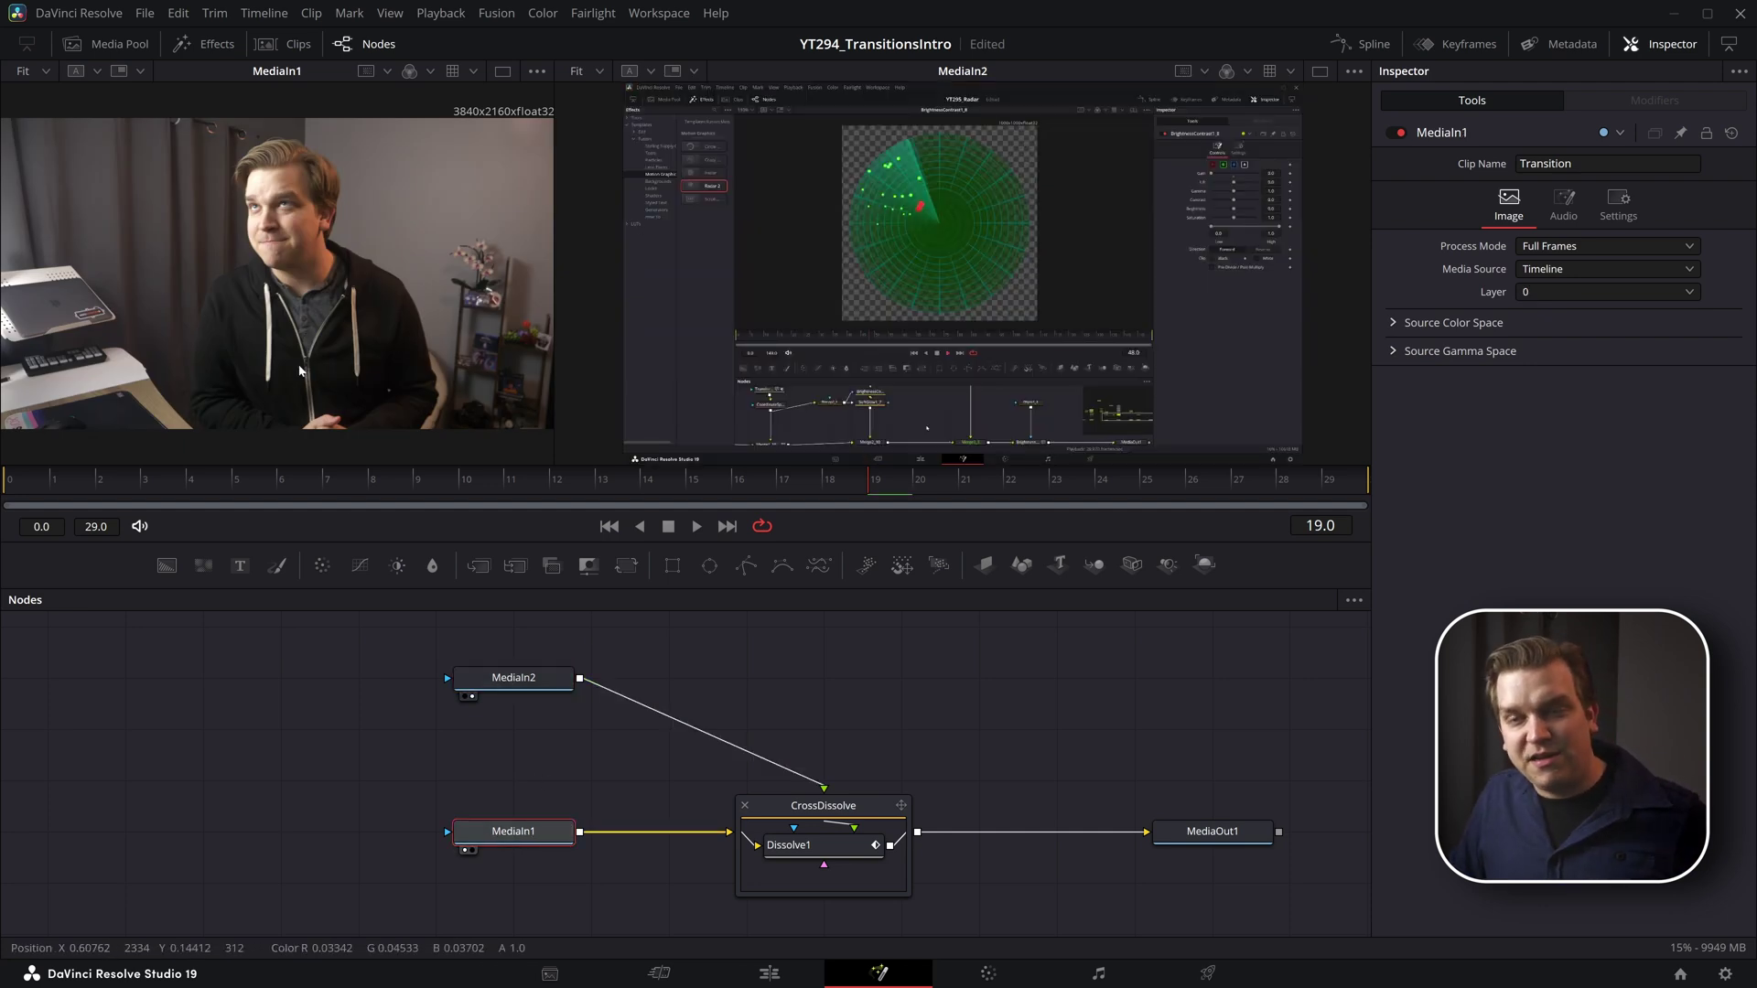
drag(125, 492, 145, 551)
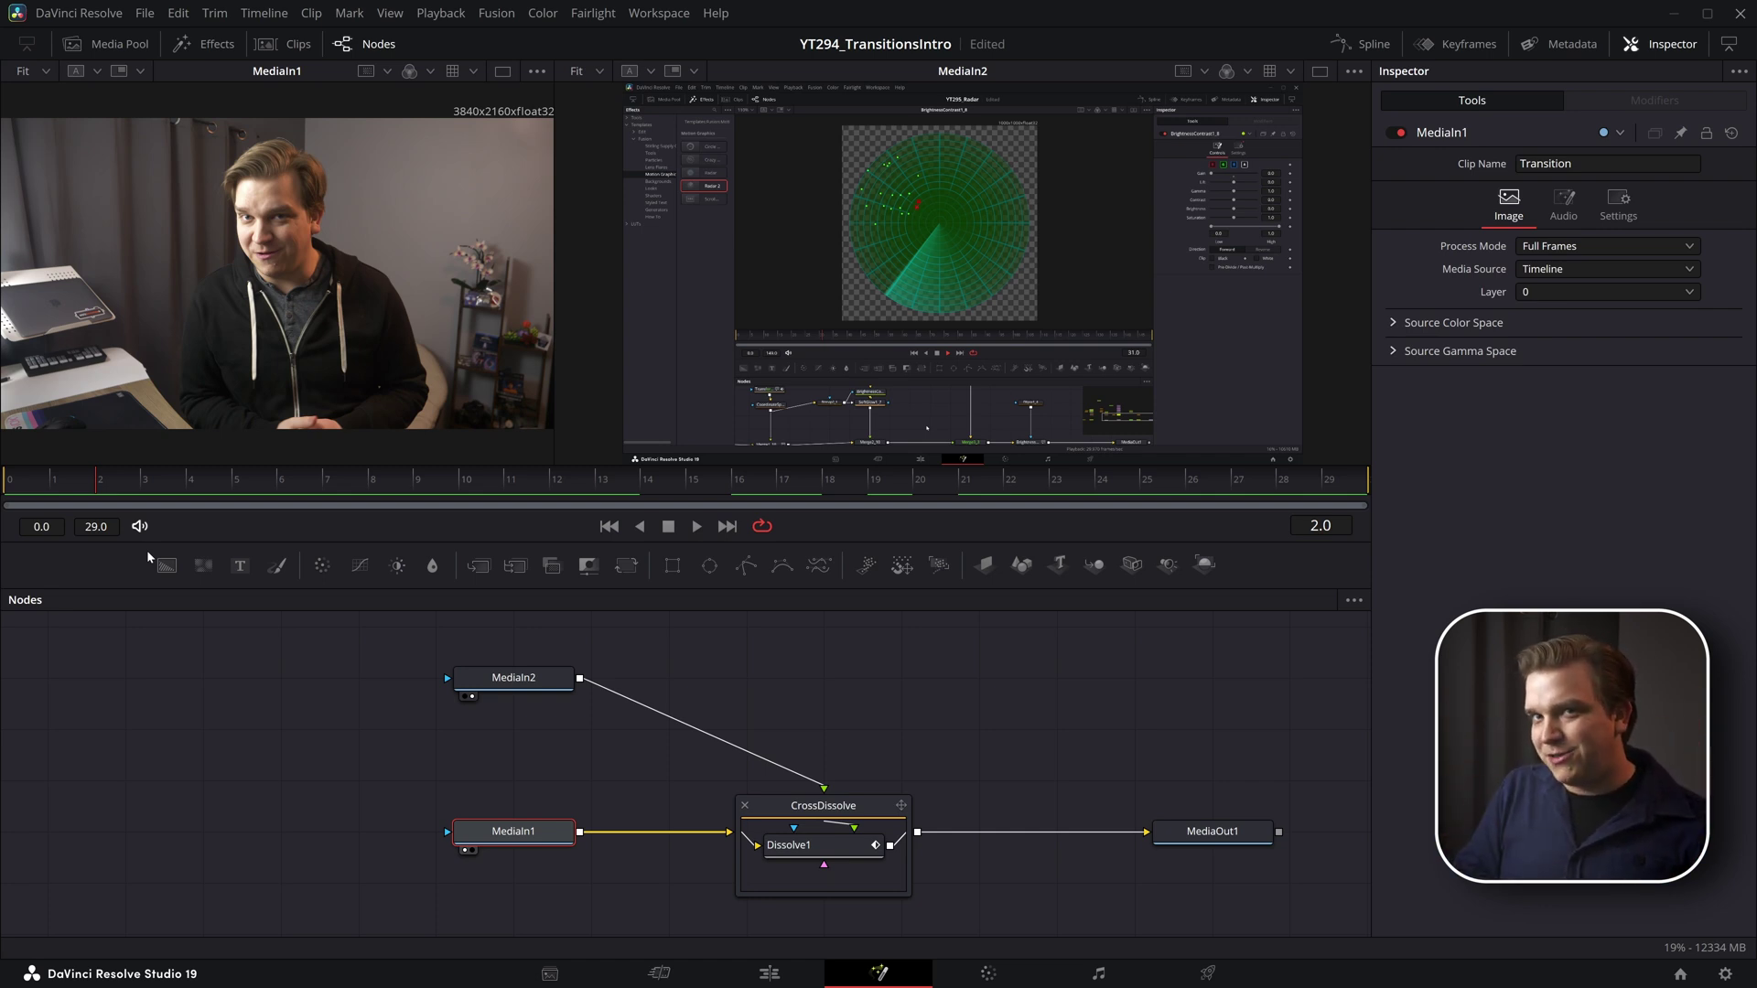
Step: Show the CrossDissolve result in viewer 2 and play it from the first frame
click(513, 677)
drag(588, 488, 802, 612)
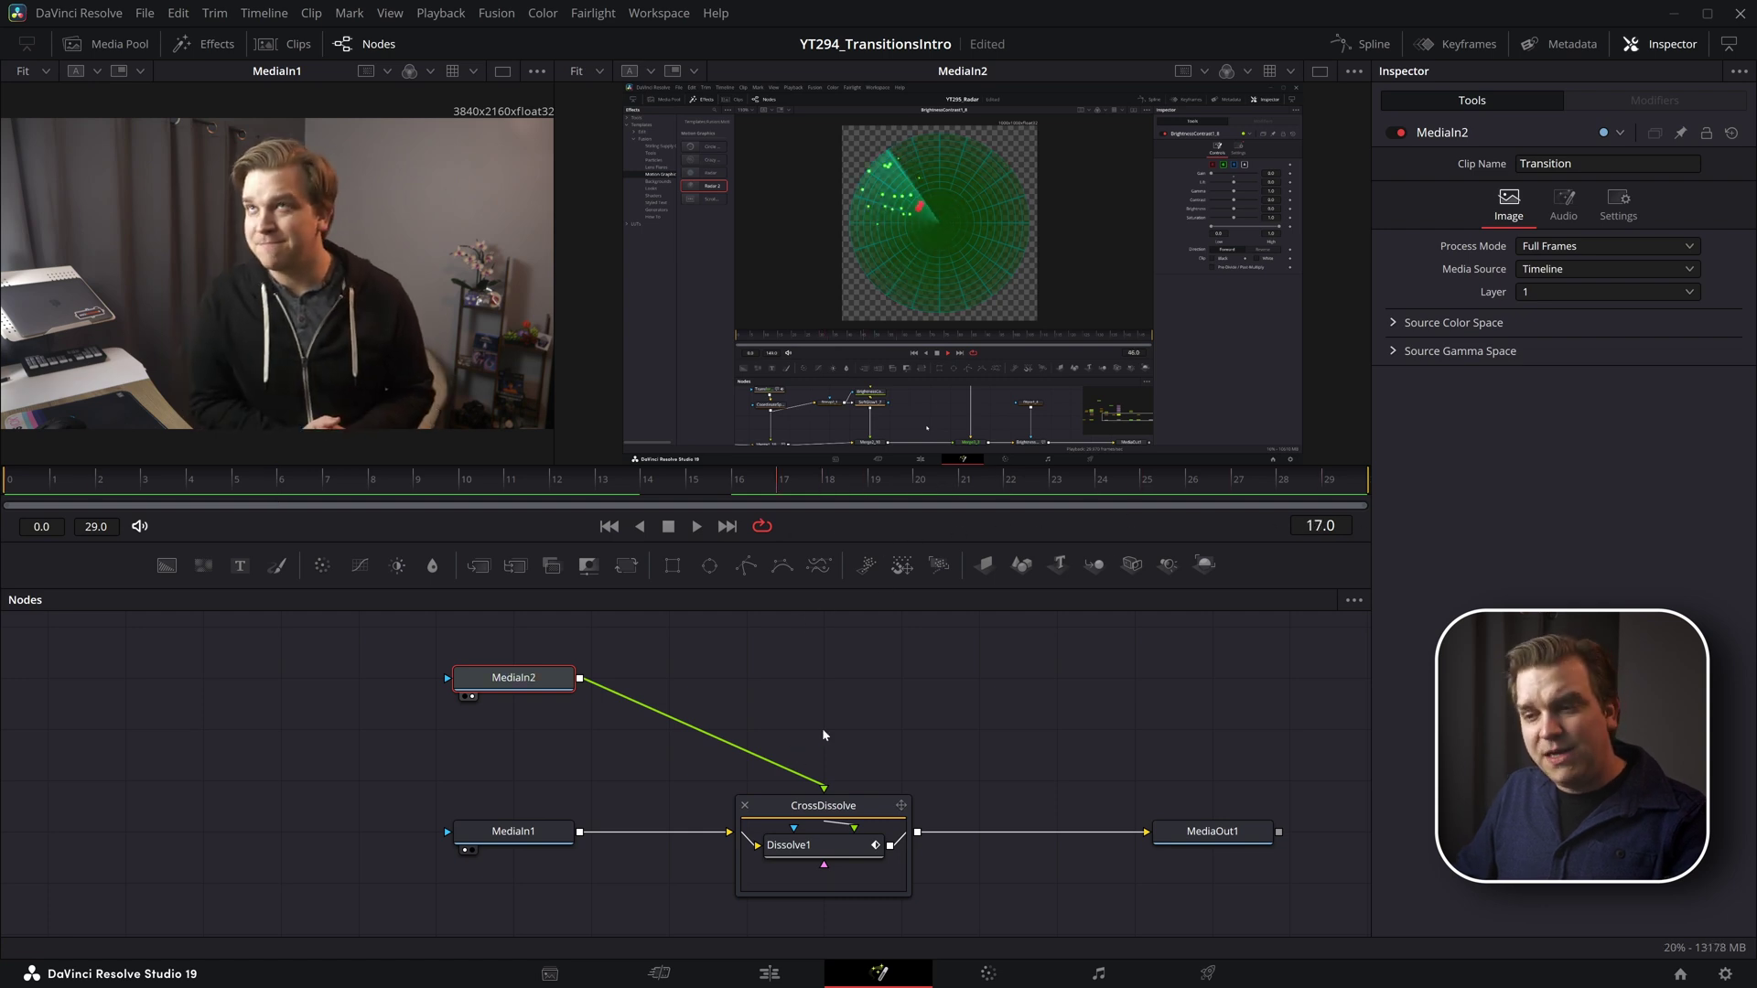
scroll(821, 727, up, 1)
click(817, 805)
key(2)
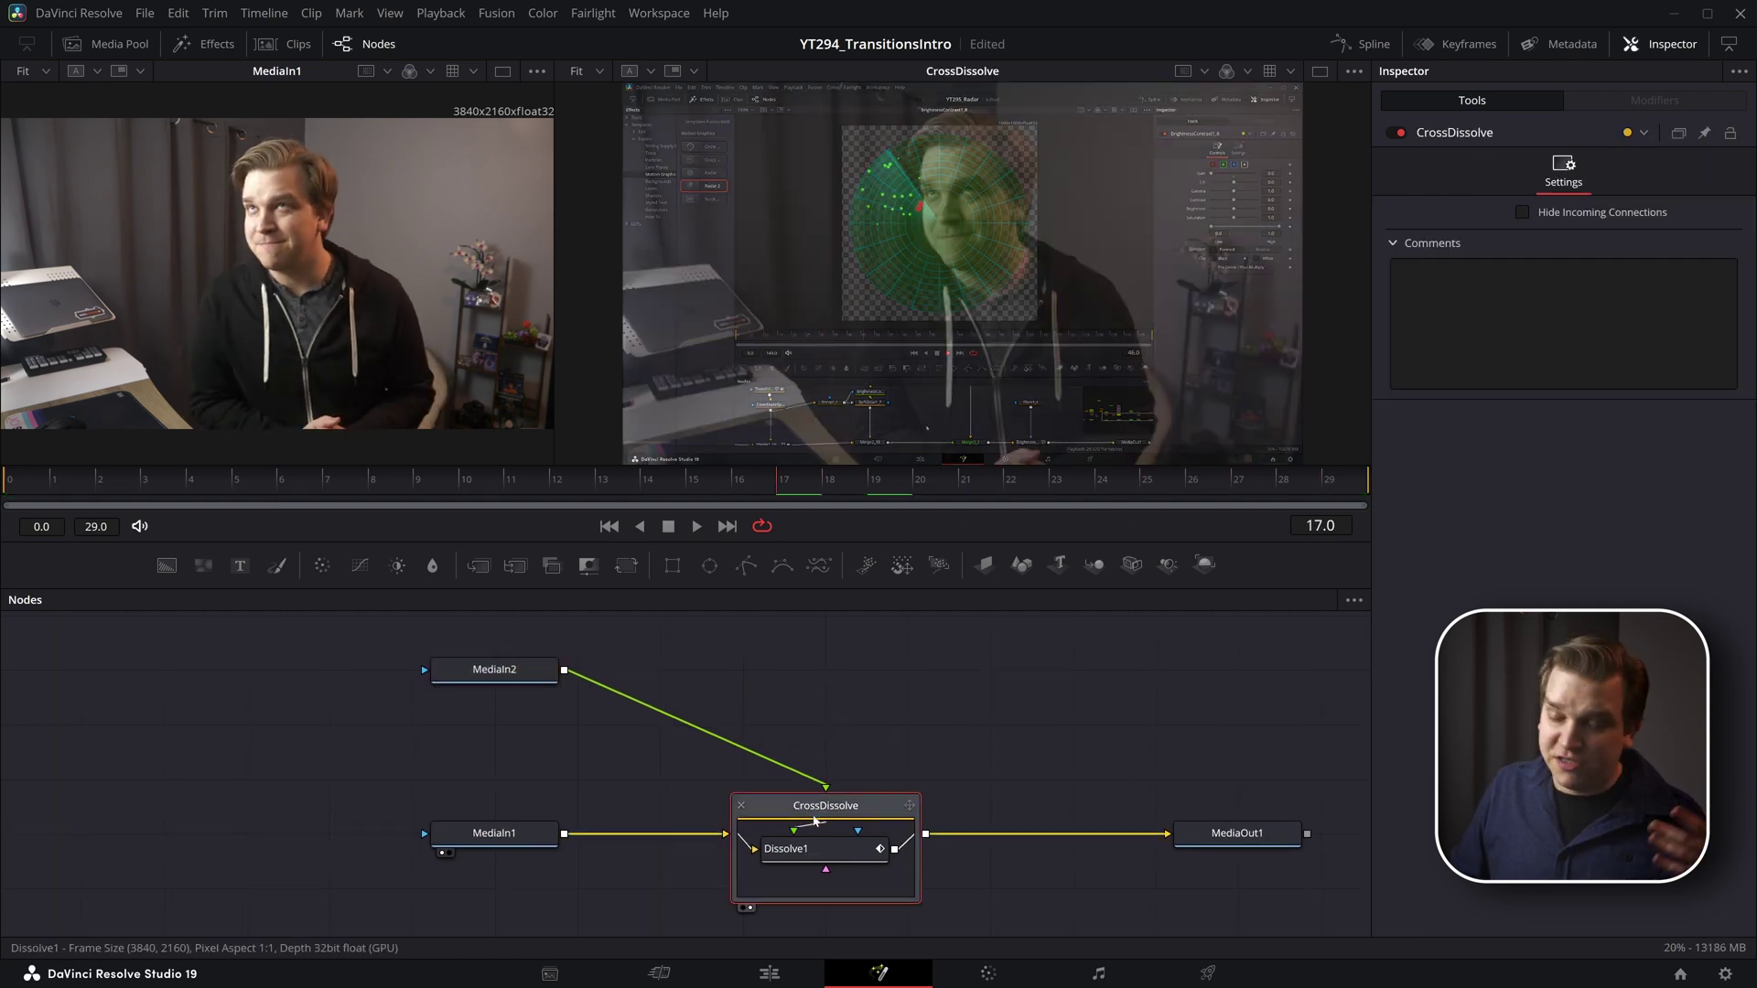
key(Home)
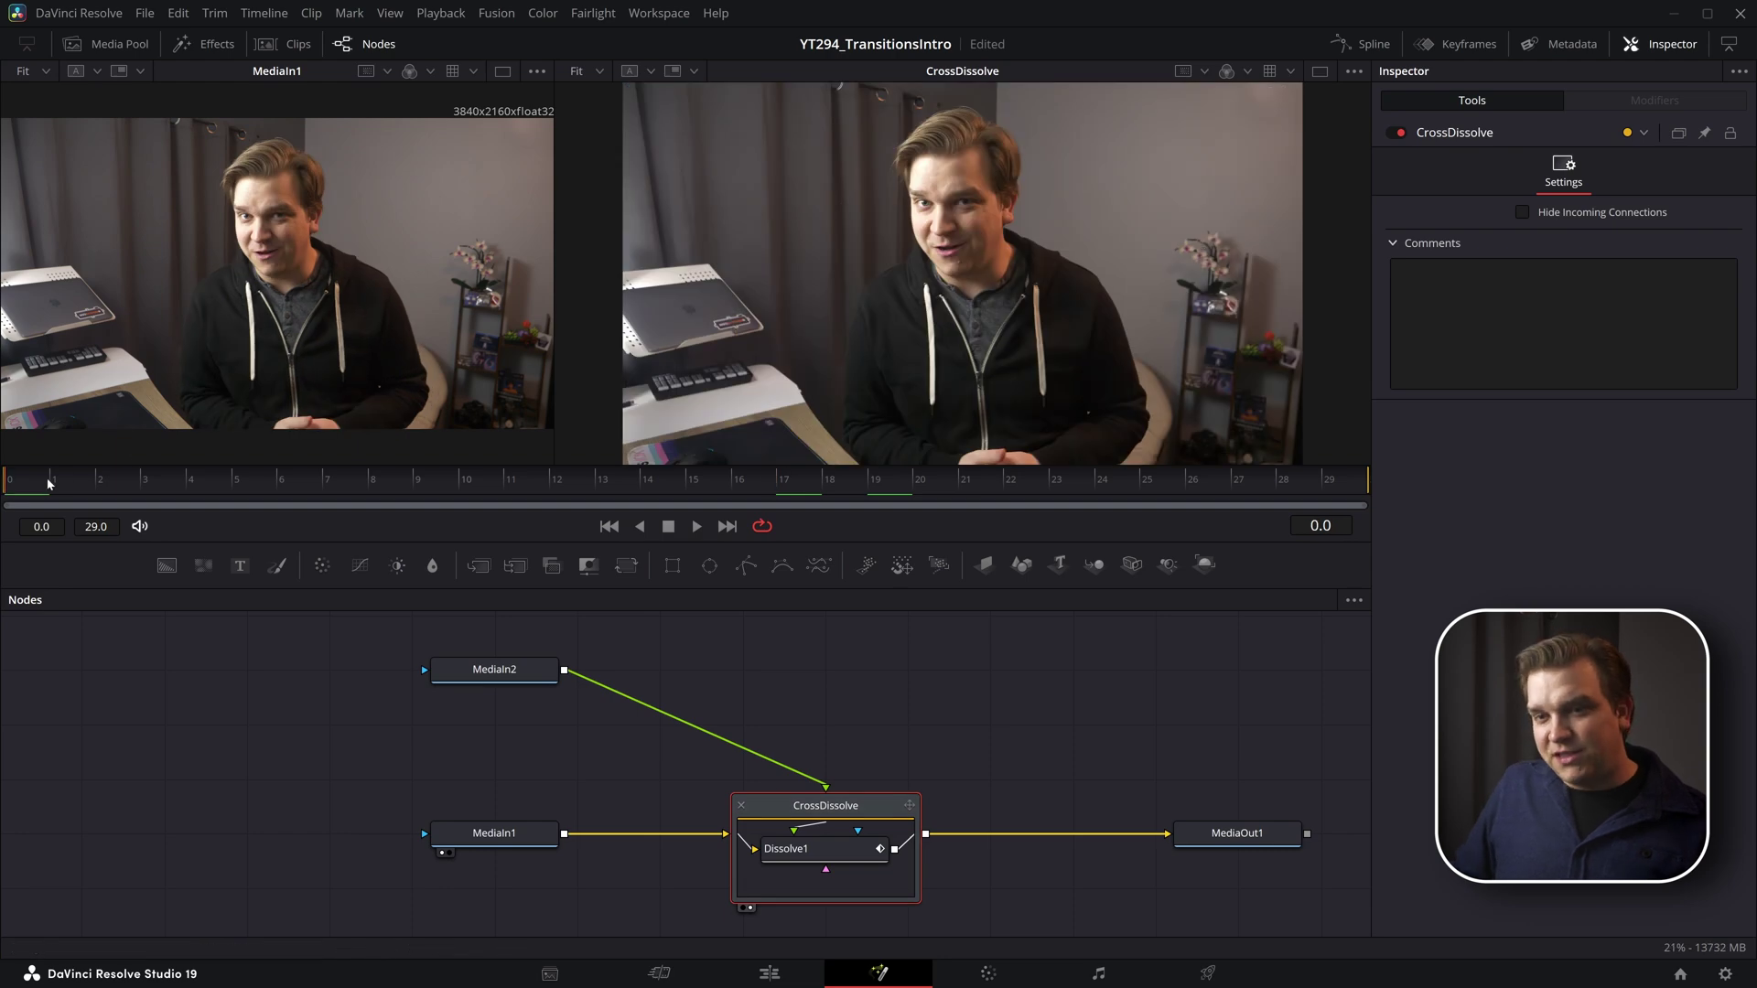
key(space)
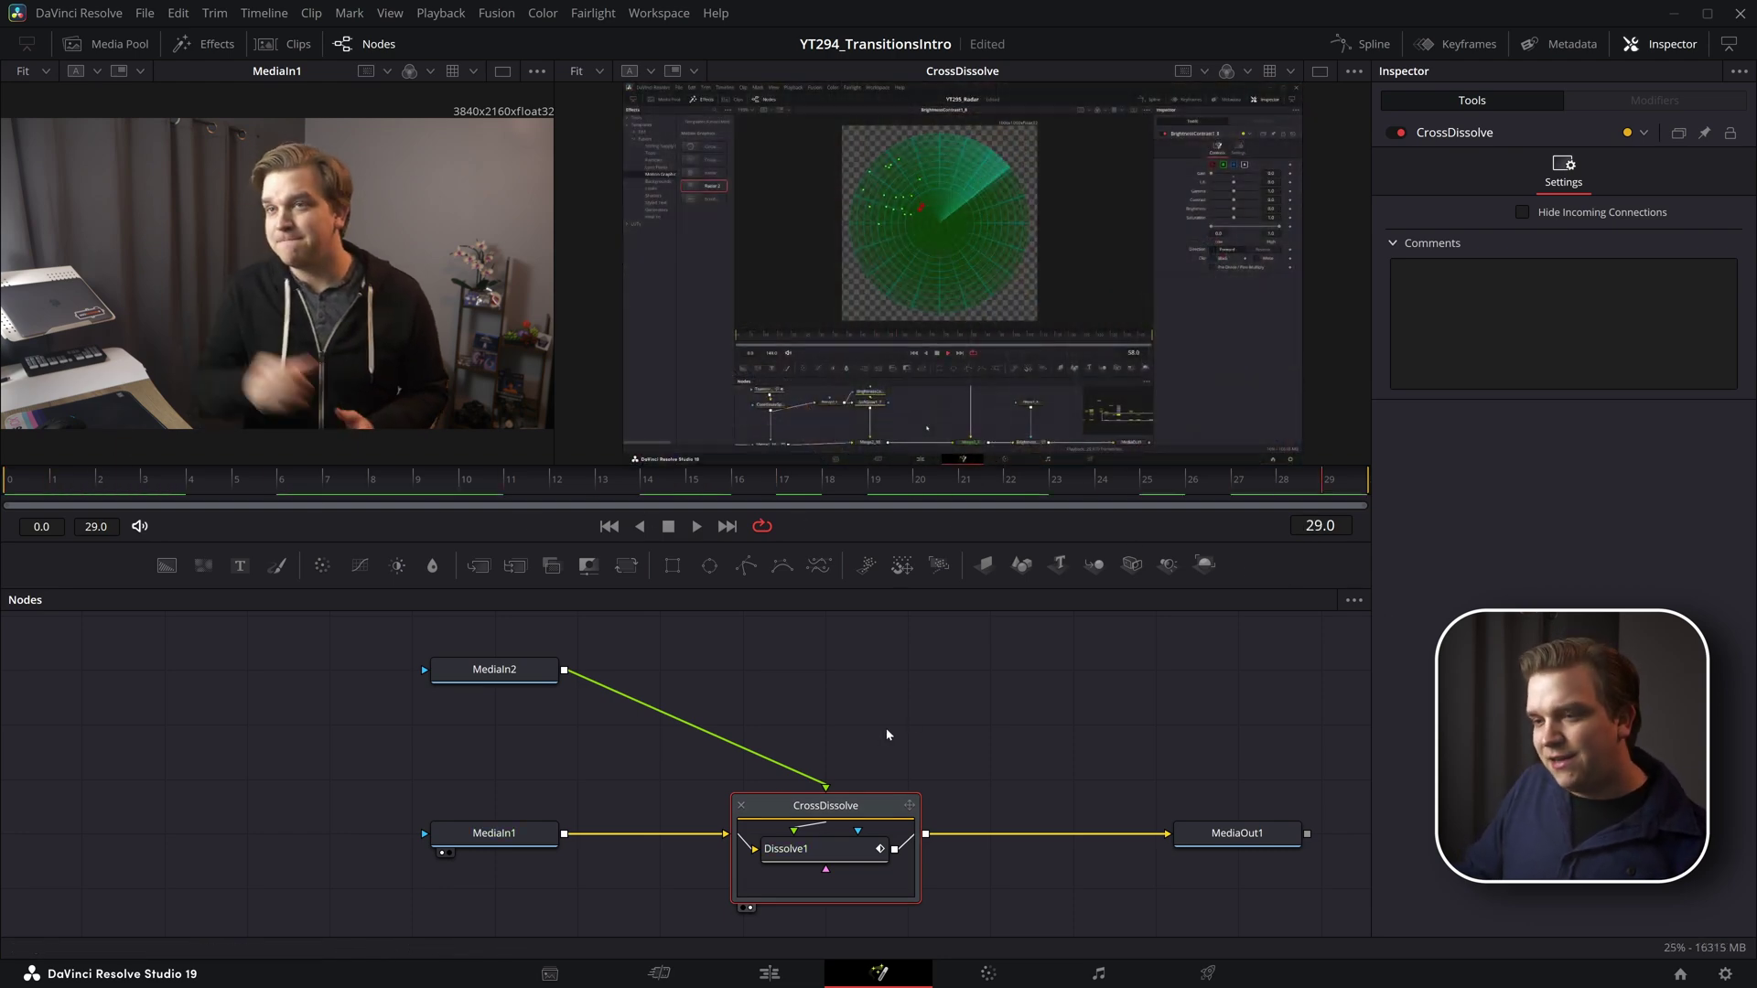
Step: Enlarge the CrossDissolve group box and select the group
scroll(915, 803, up, 1)
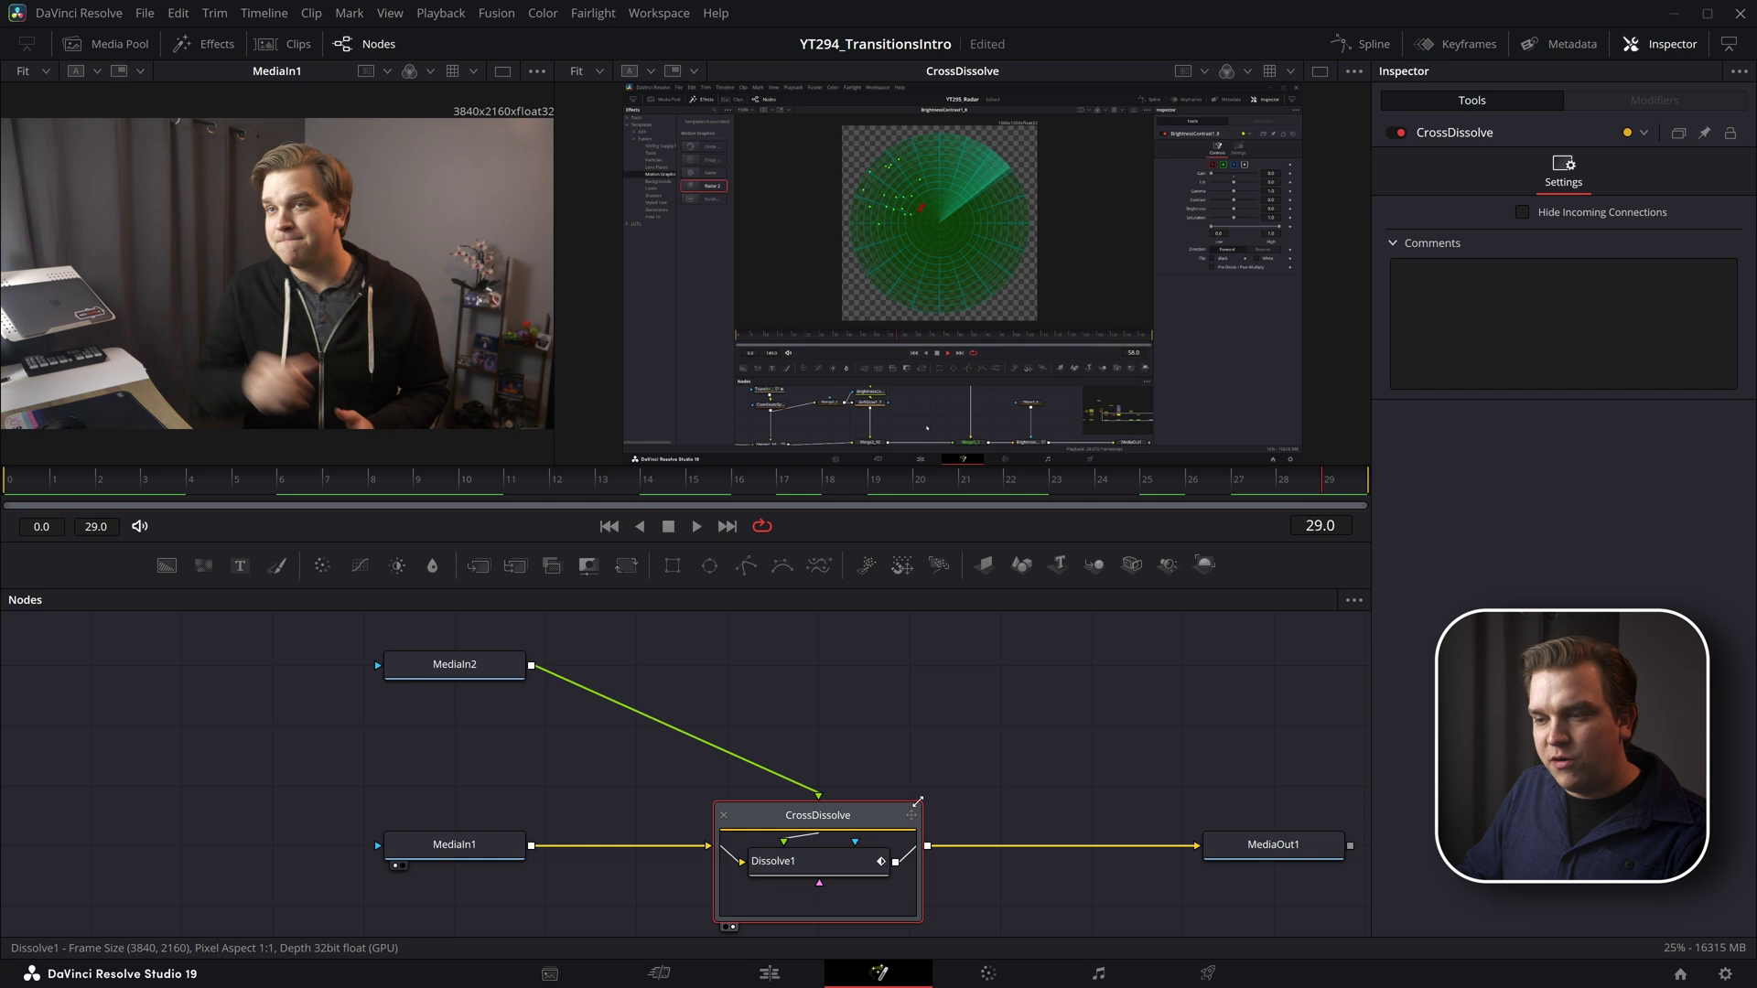
drag(918, 802, 1065, 638)
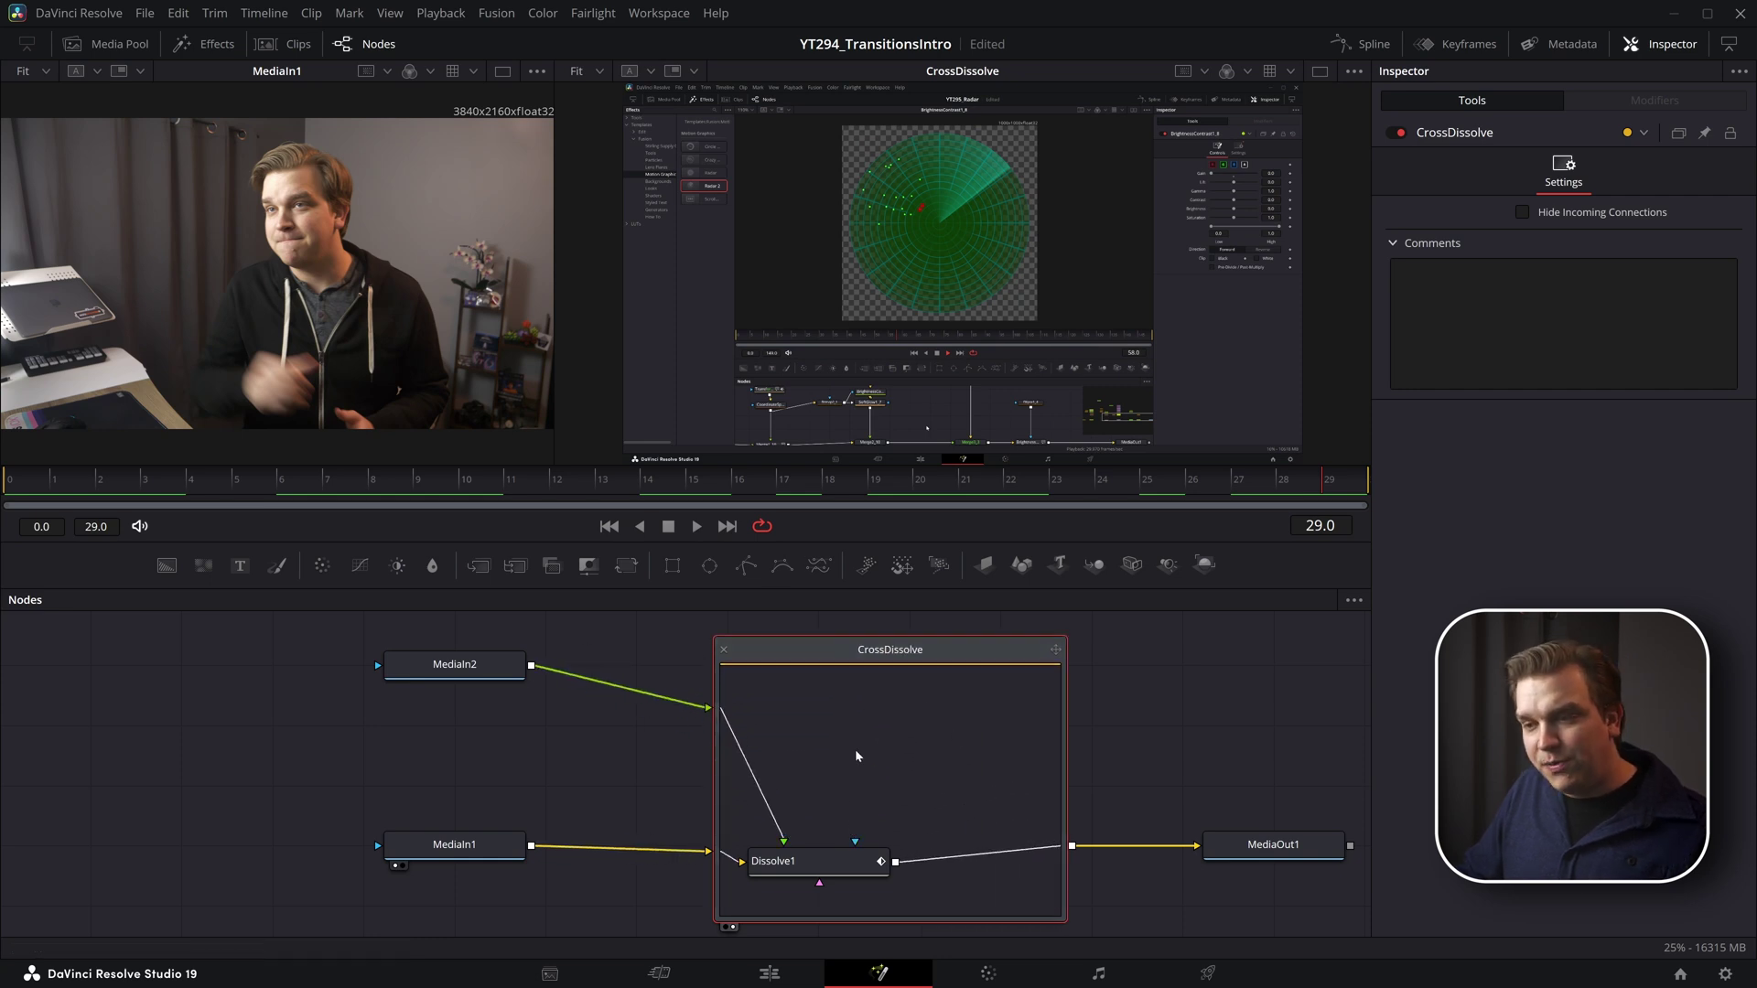
scroll(857, 756, down, 1)
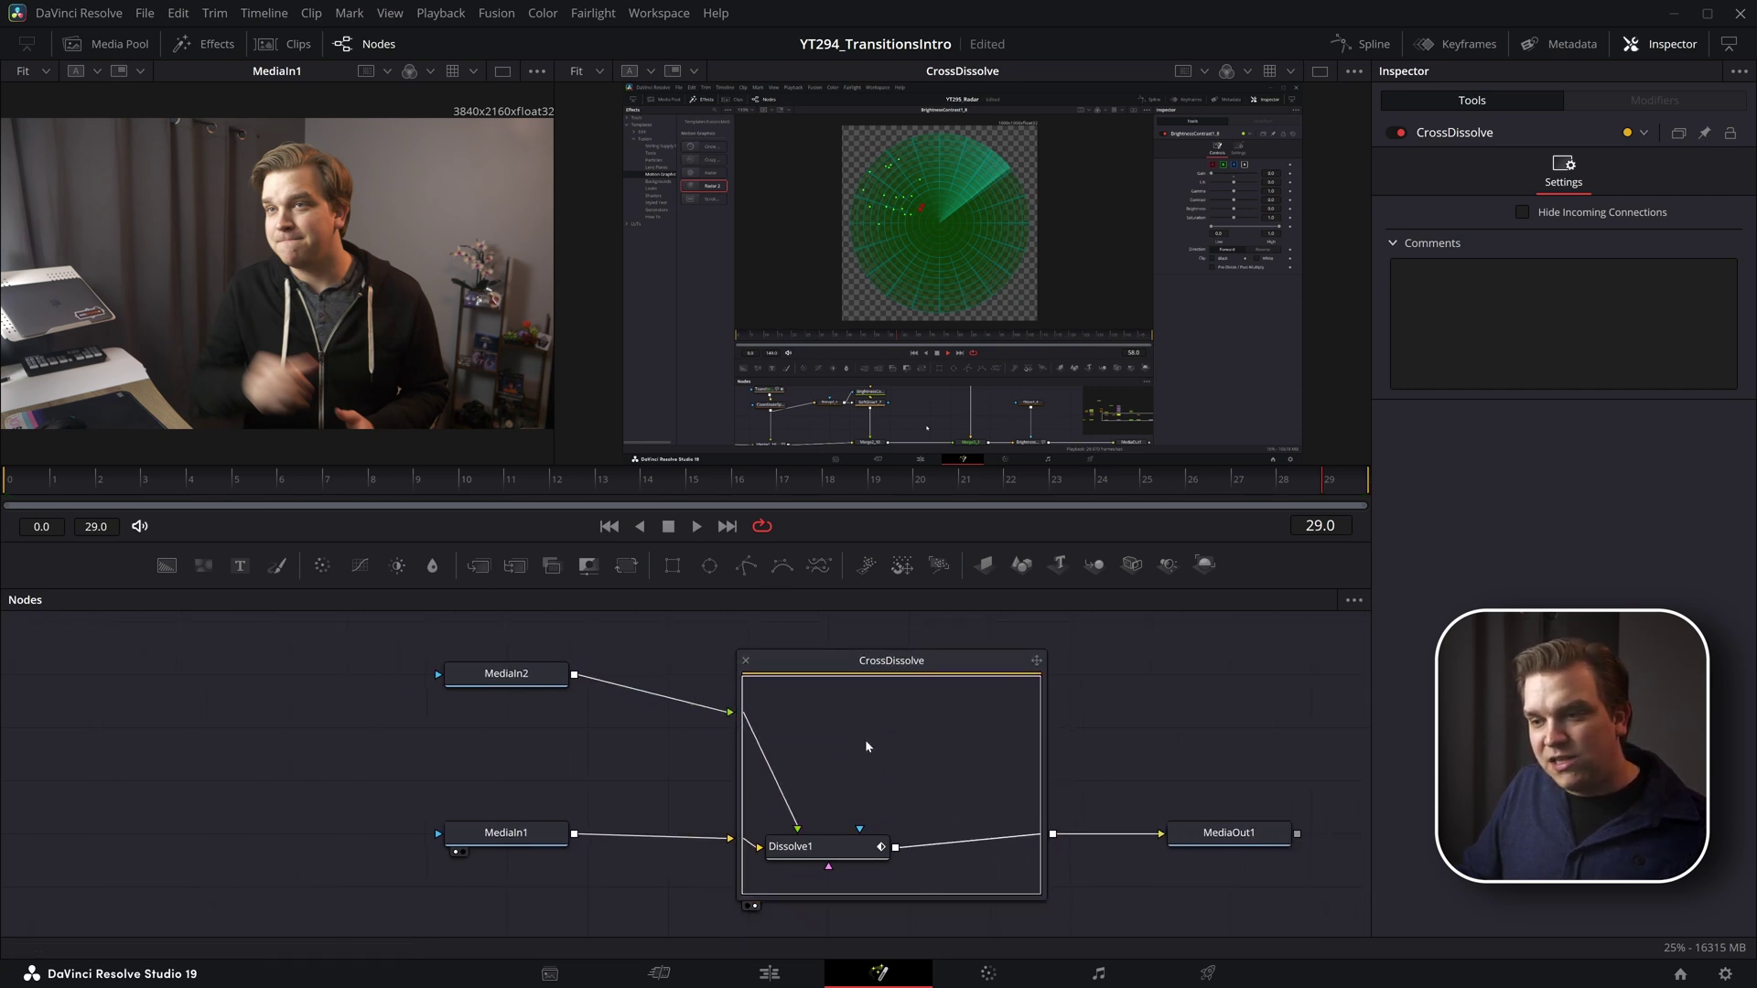
drag(735, 791, 650, 791)
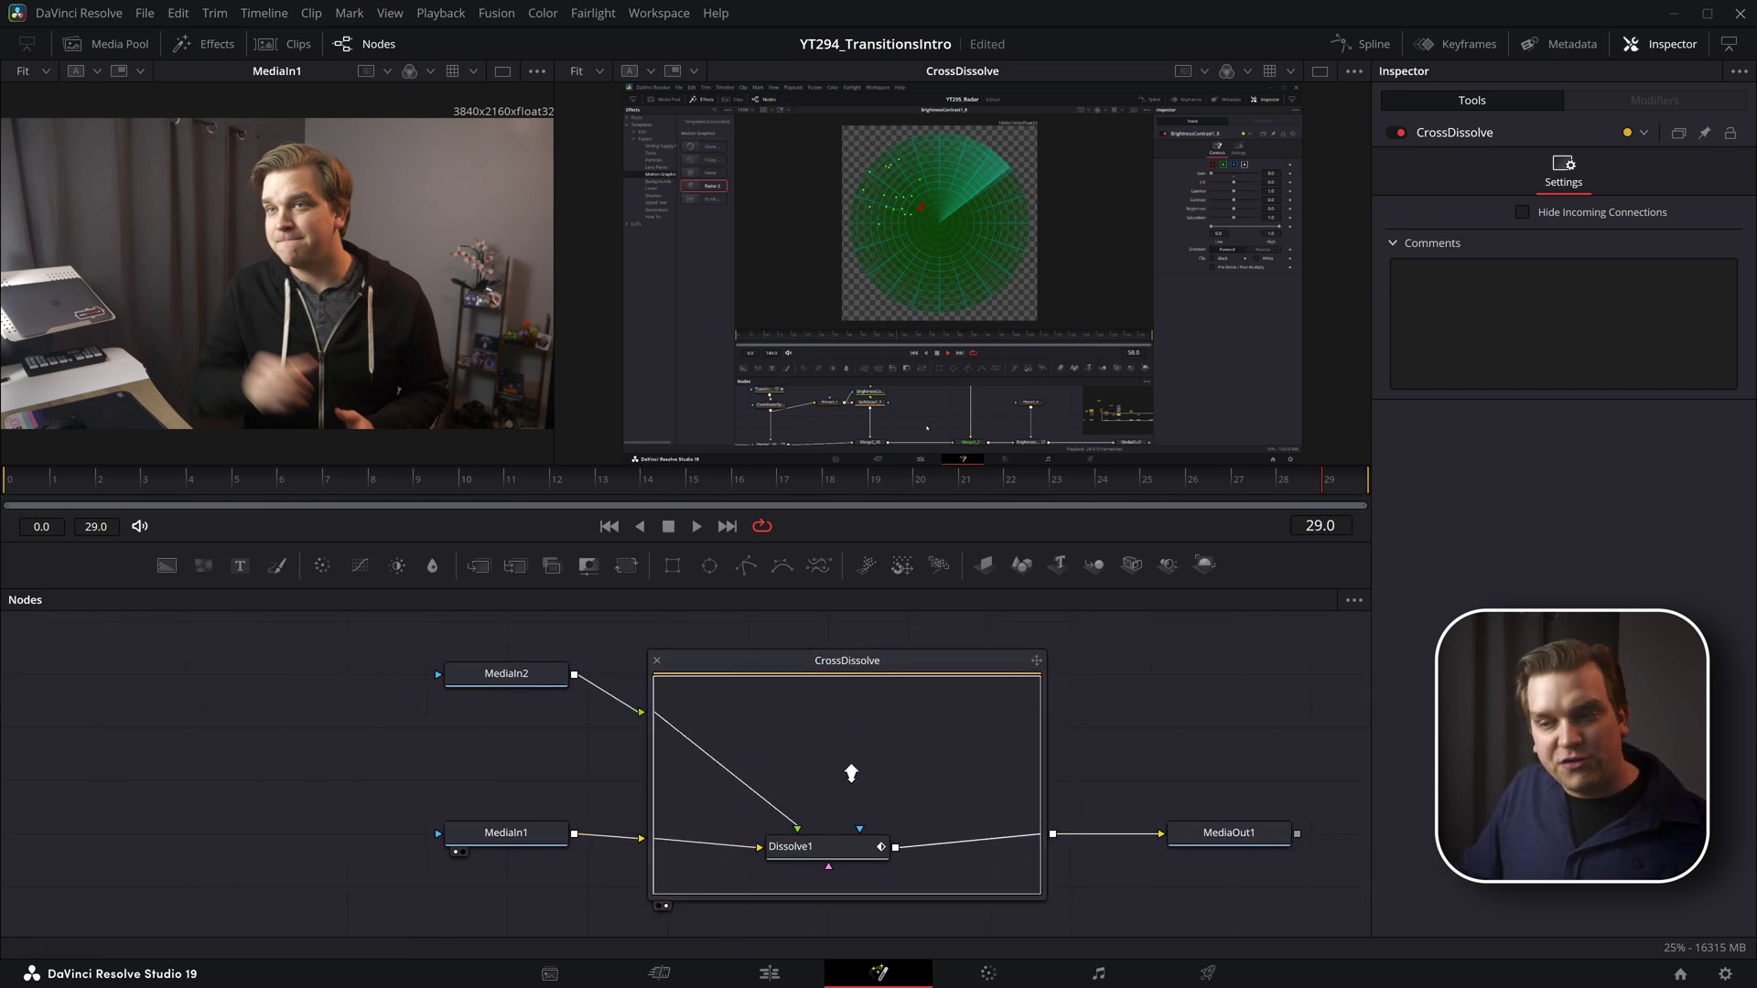
scroll(844, 763, up, 1)
click(810, 652)
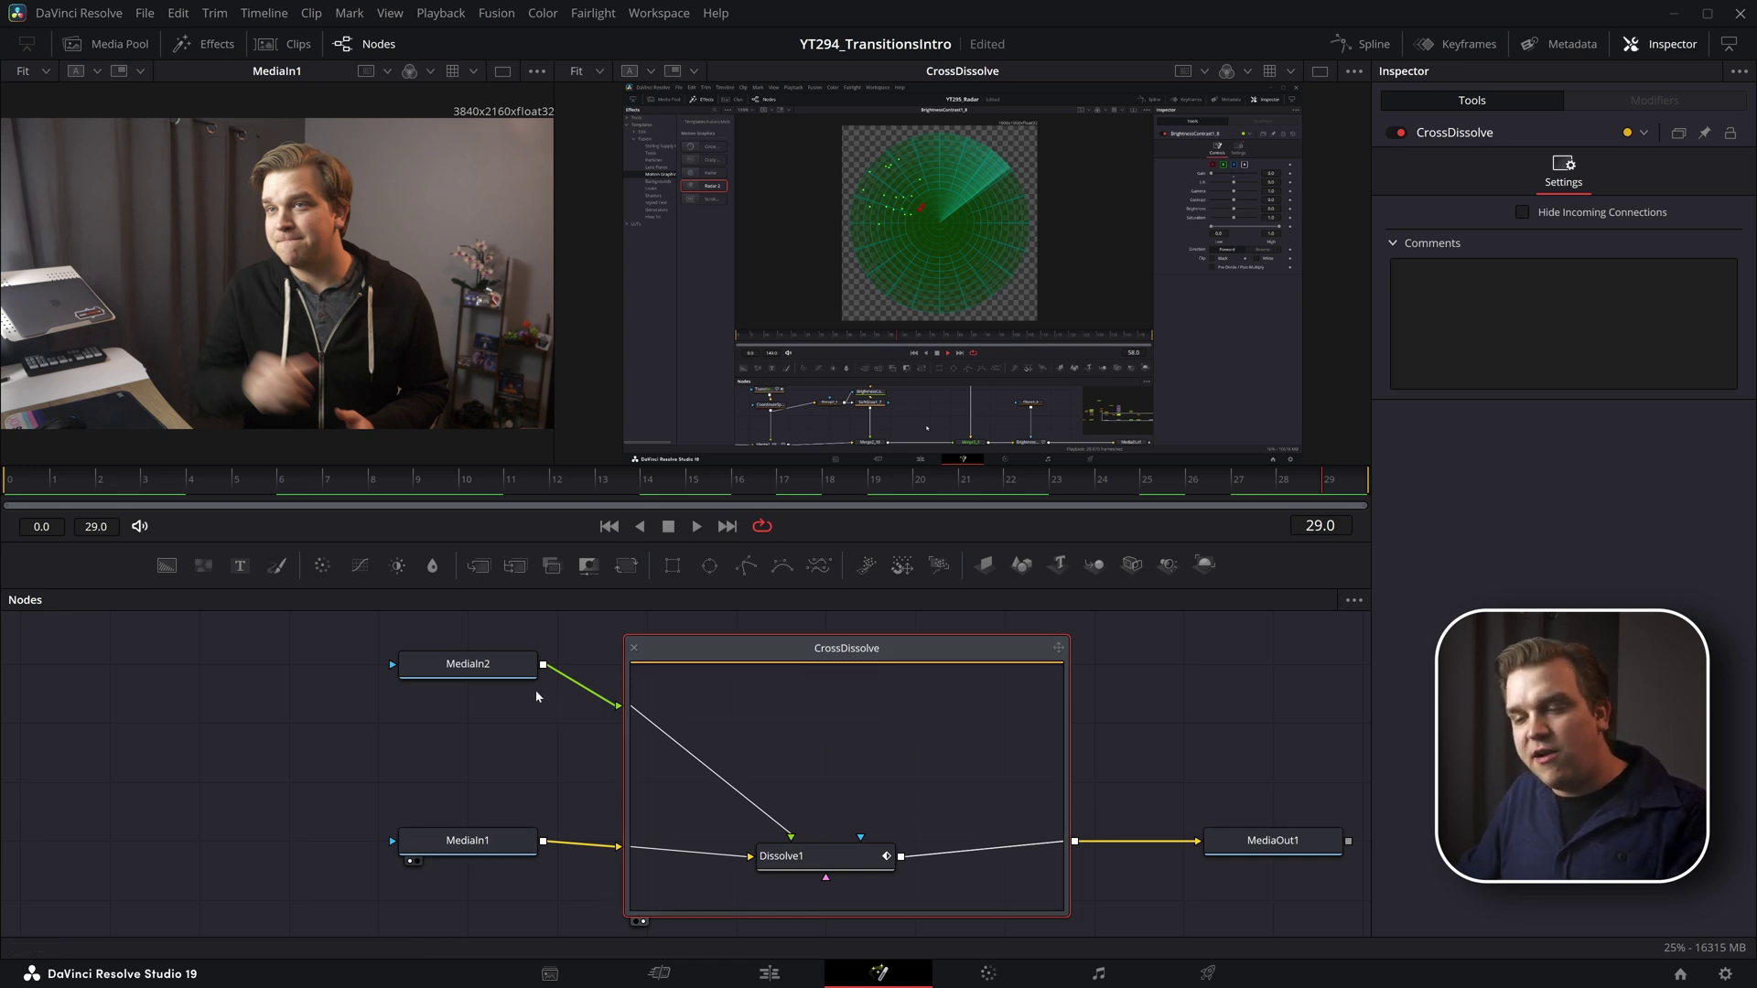
Step: Scrub Dissolve1's blend and view its Anim Curves modifier (Transition source, Linear curve)
scroll(691, 810, up, 2)
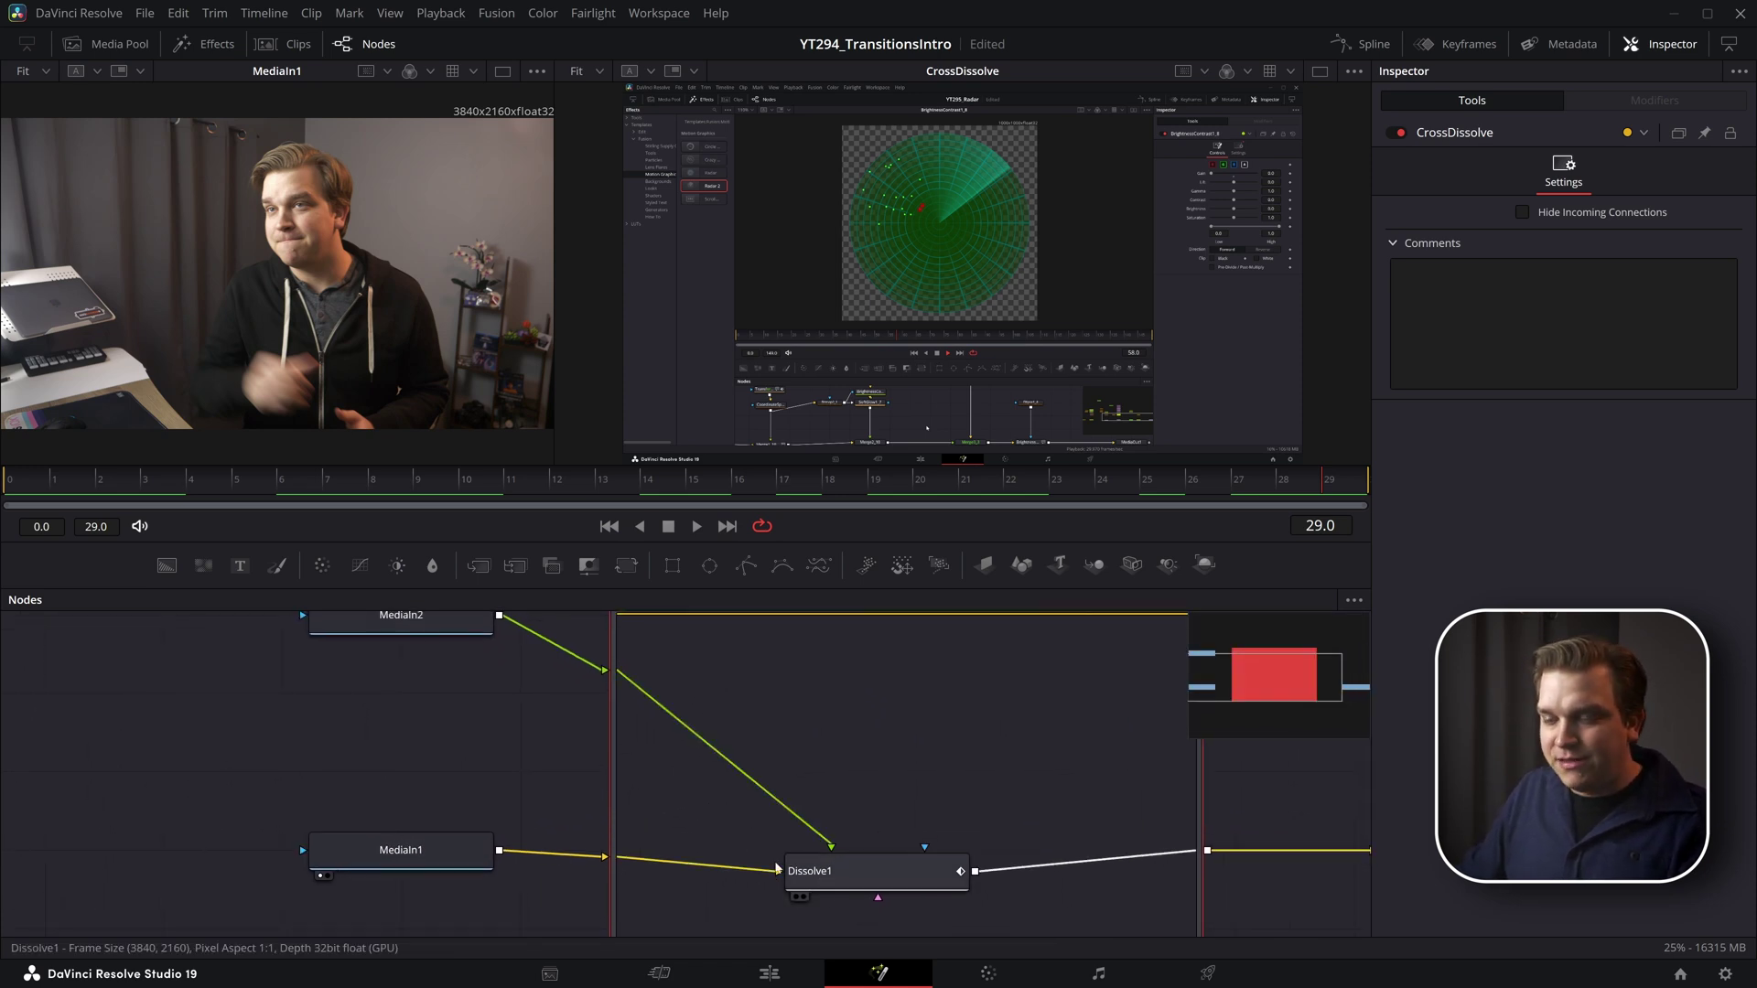
click(826, 883)
scroll(925, 757, up, 2)
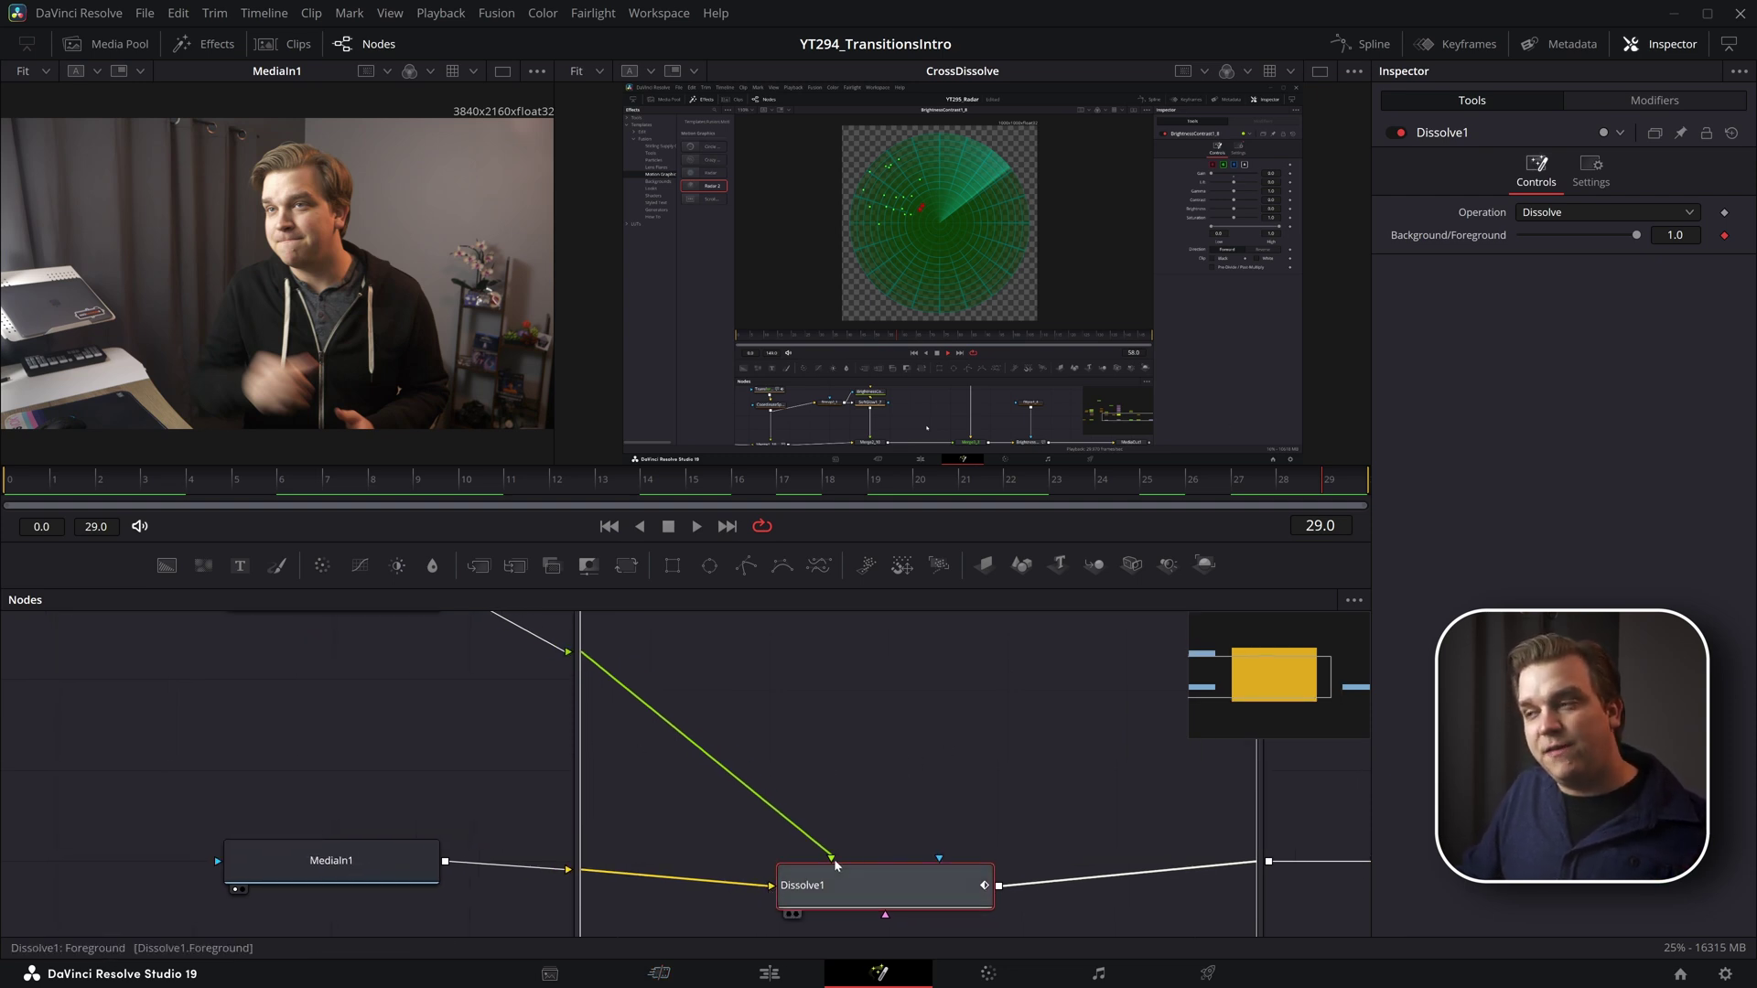
drag(602, 479, 1358, 600)
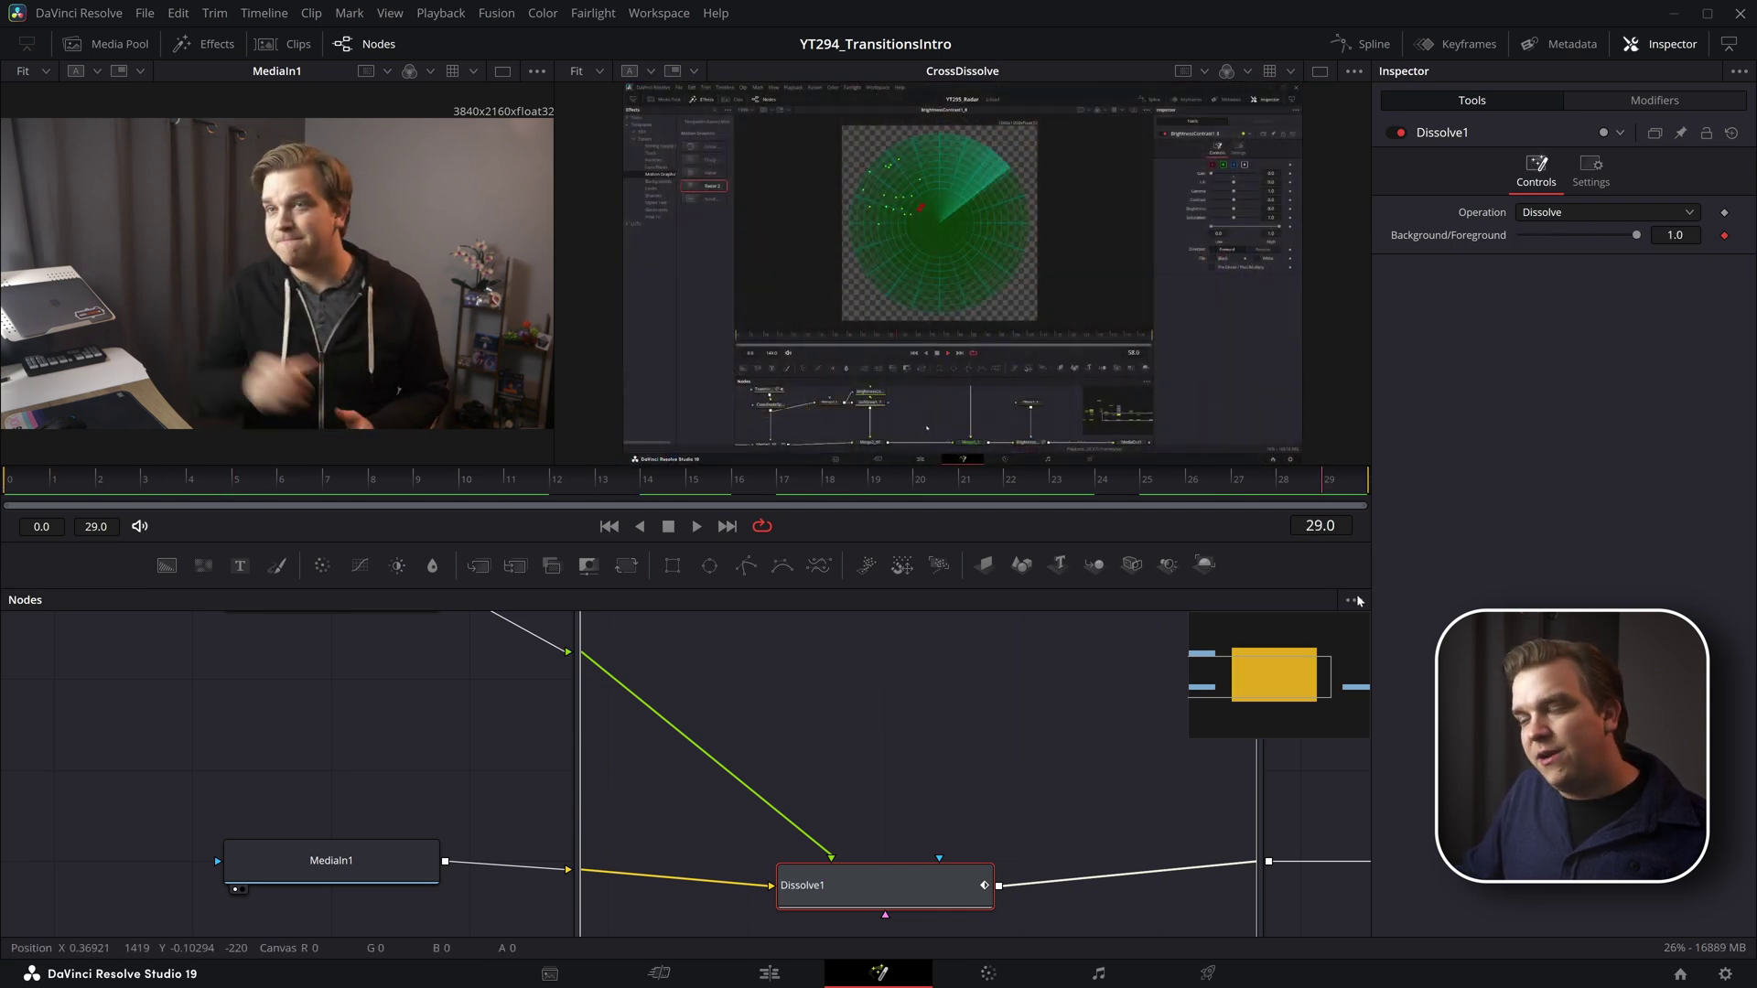
click(1640, 107)
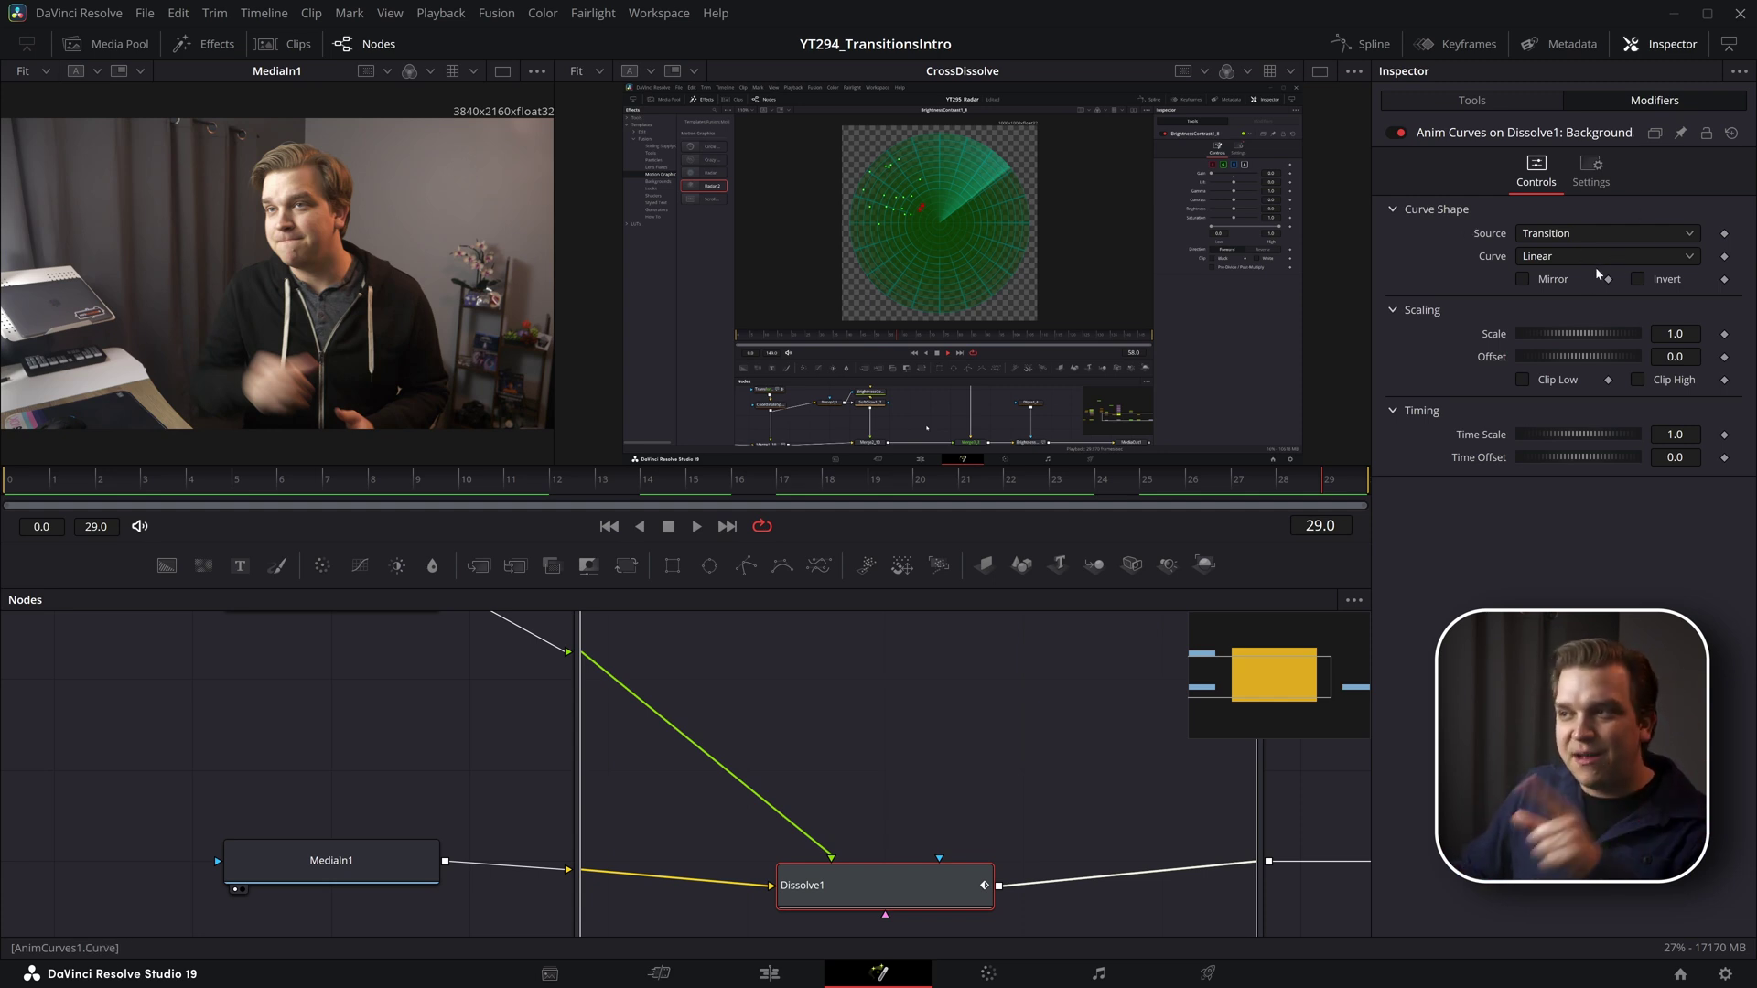
Step: Enlarge the CrossDissolve group, move MediaOut1 right and select both MediaIn nodes
scroll(1038, 722, down, 4)
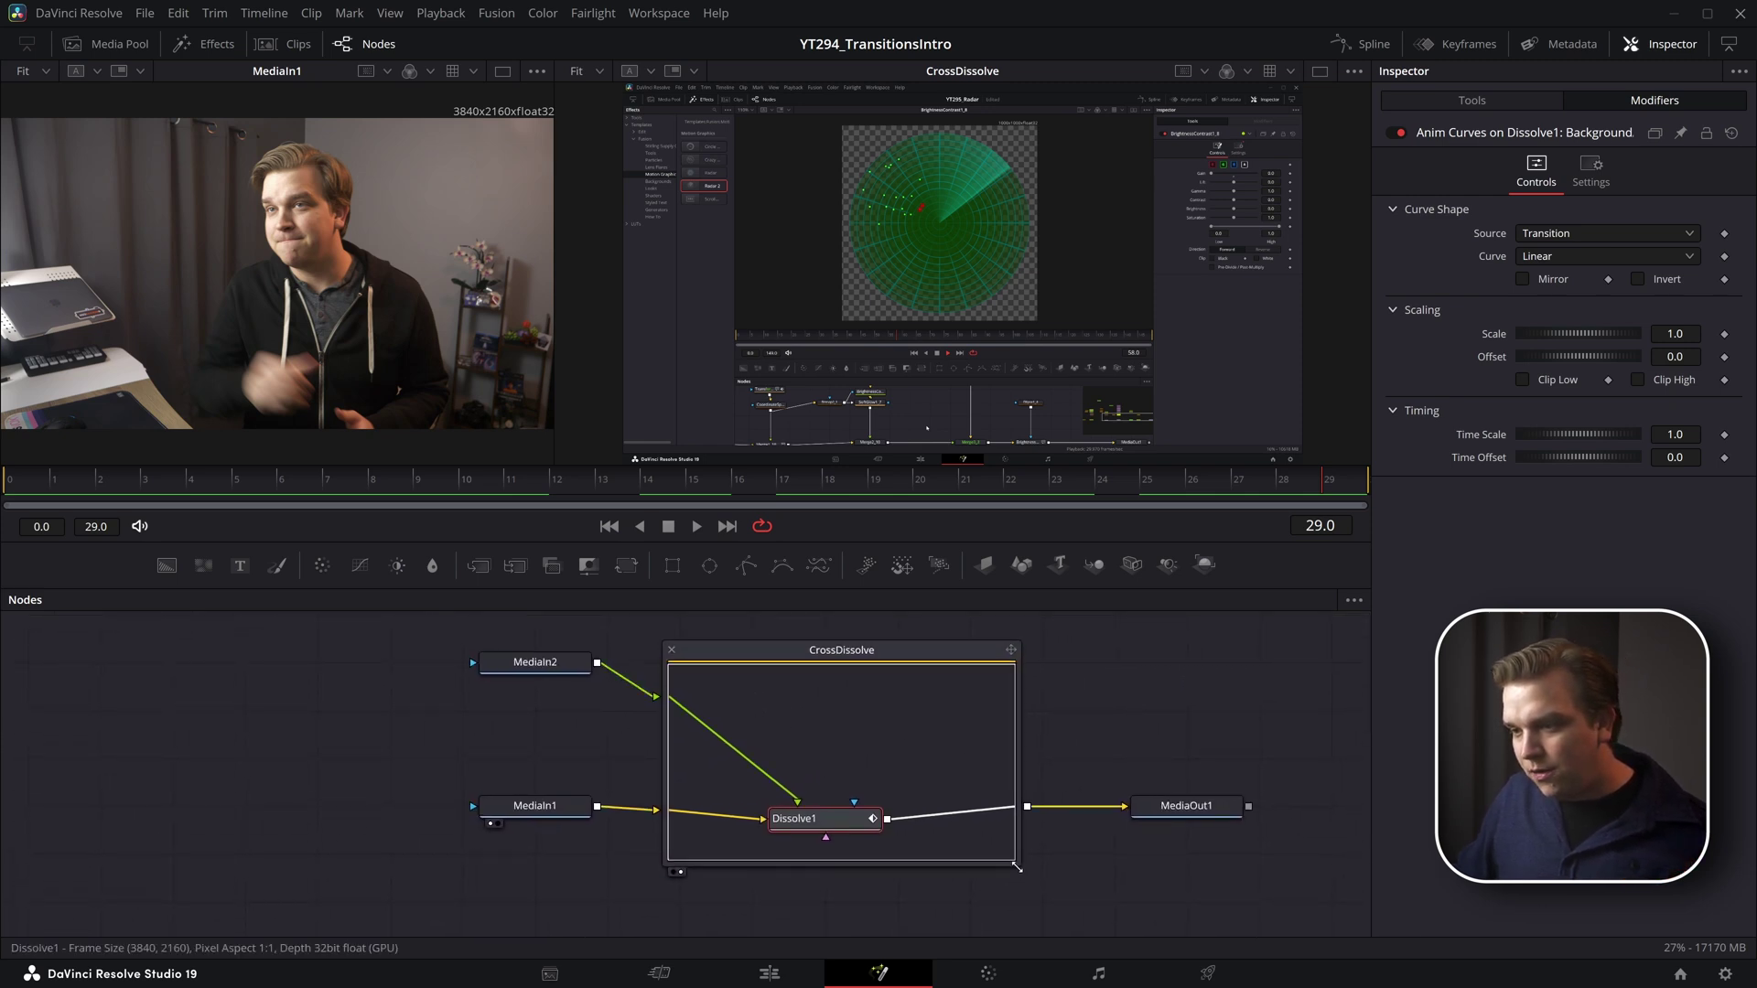
drag(1017, 866, 1041, 904)
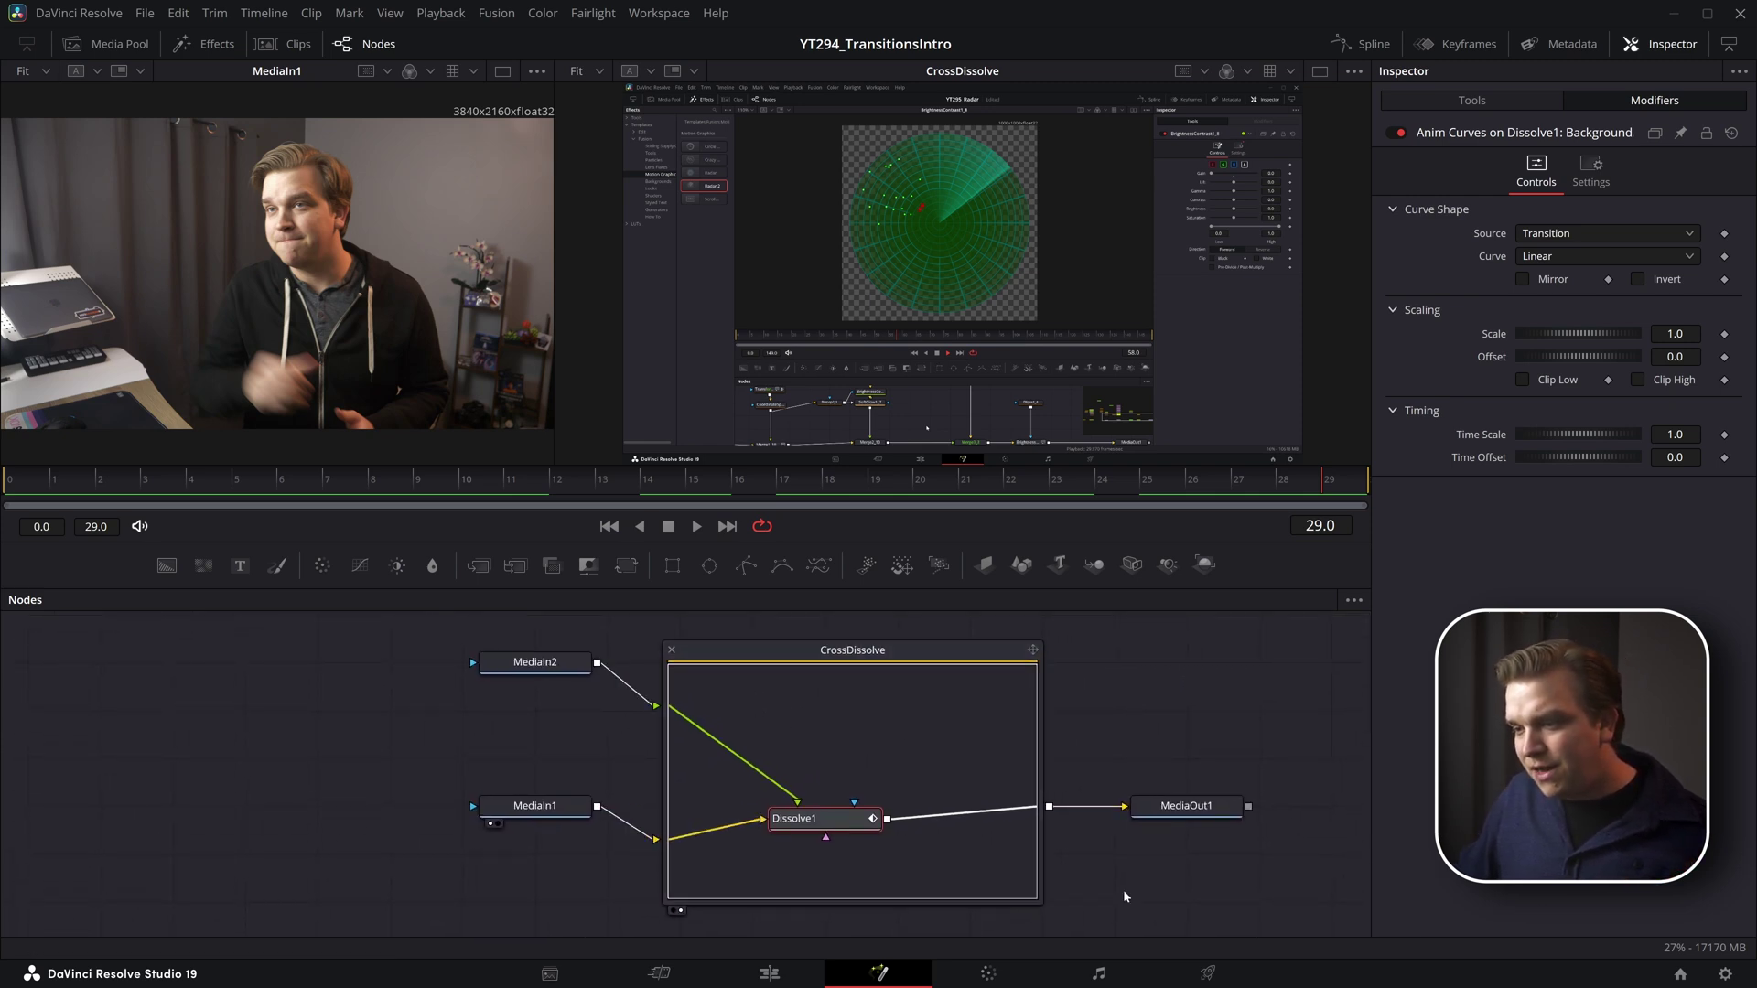
drag(1182, 806, 1254, 806)
drag(382, 643, 551, 849)
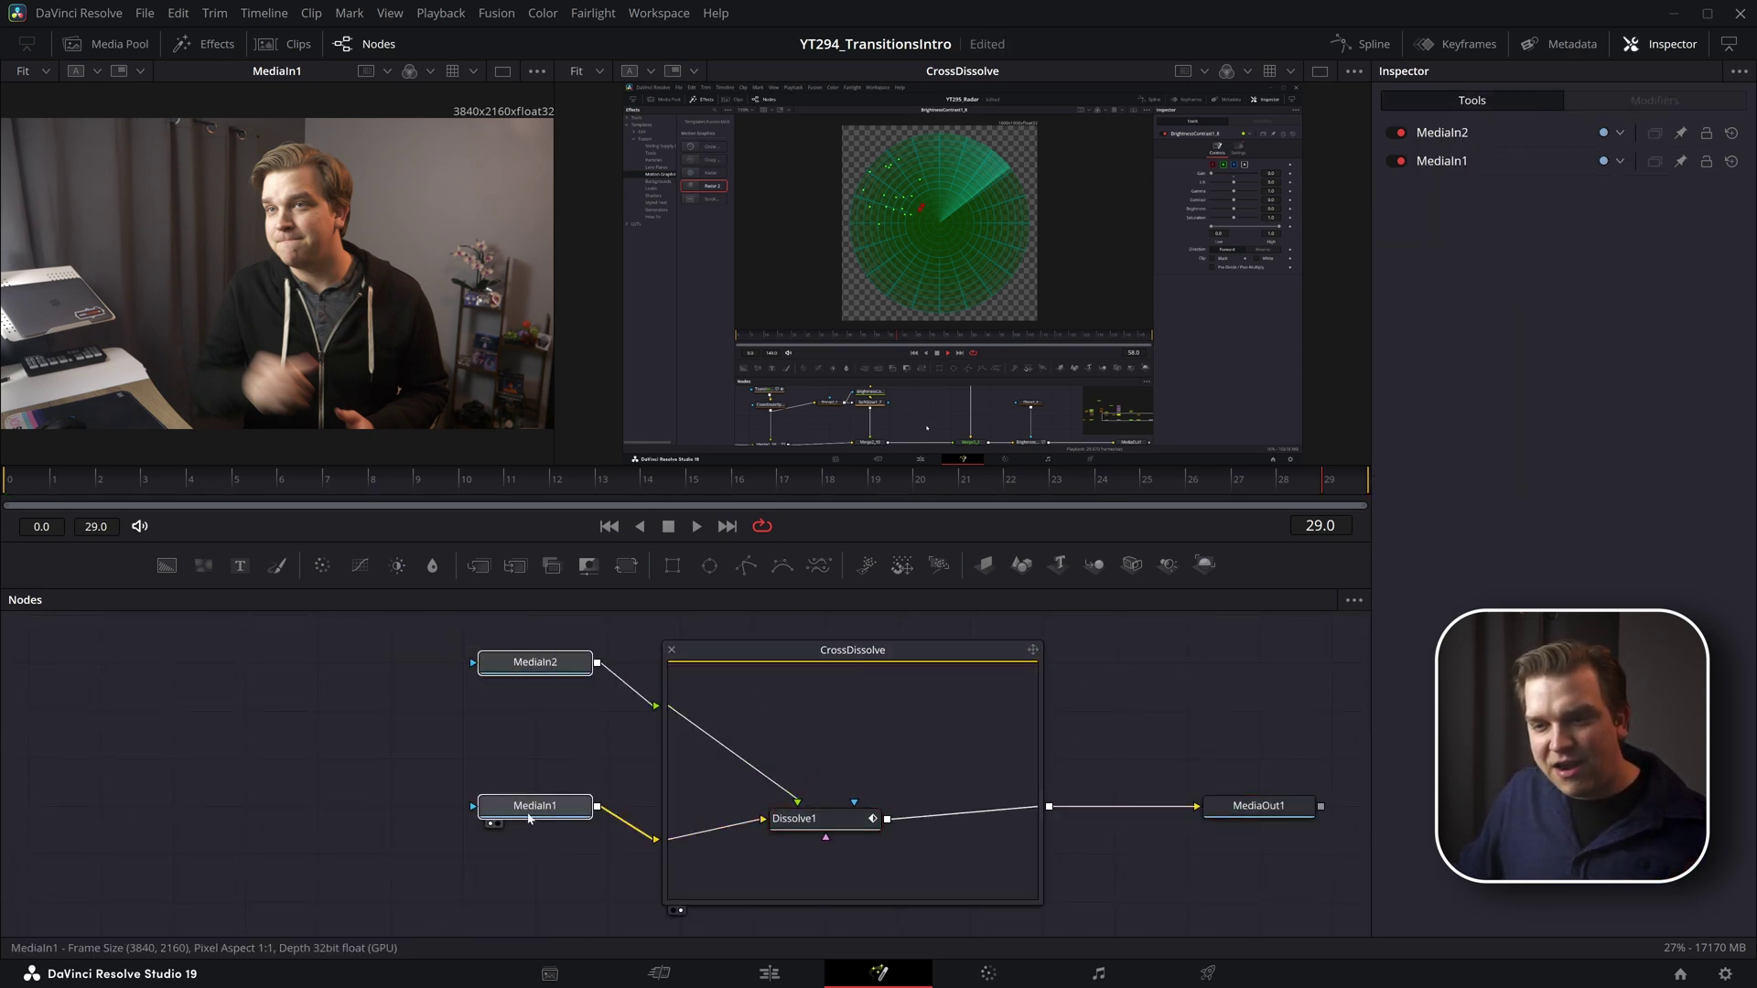
drag(407, 618, 270, 812)
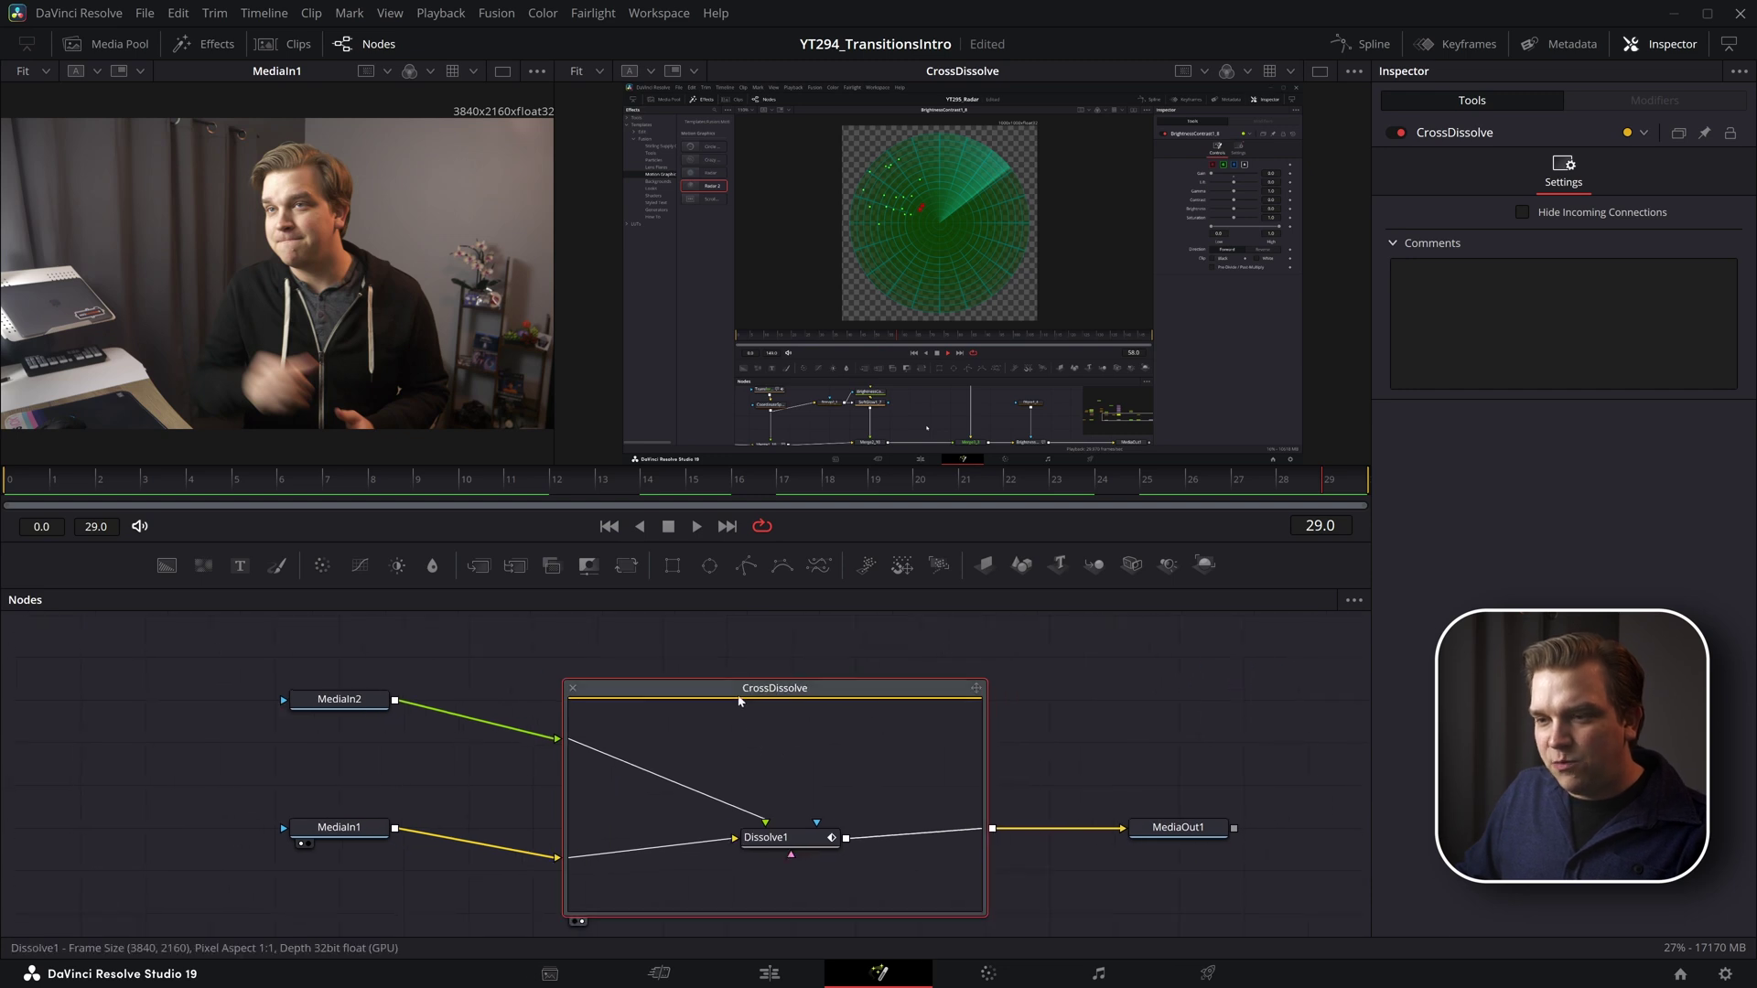
Step: Move the group up-left, enlarge it again and align MediaOut1 with Dissolve1
drag(739, 700, 674, 657)
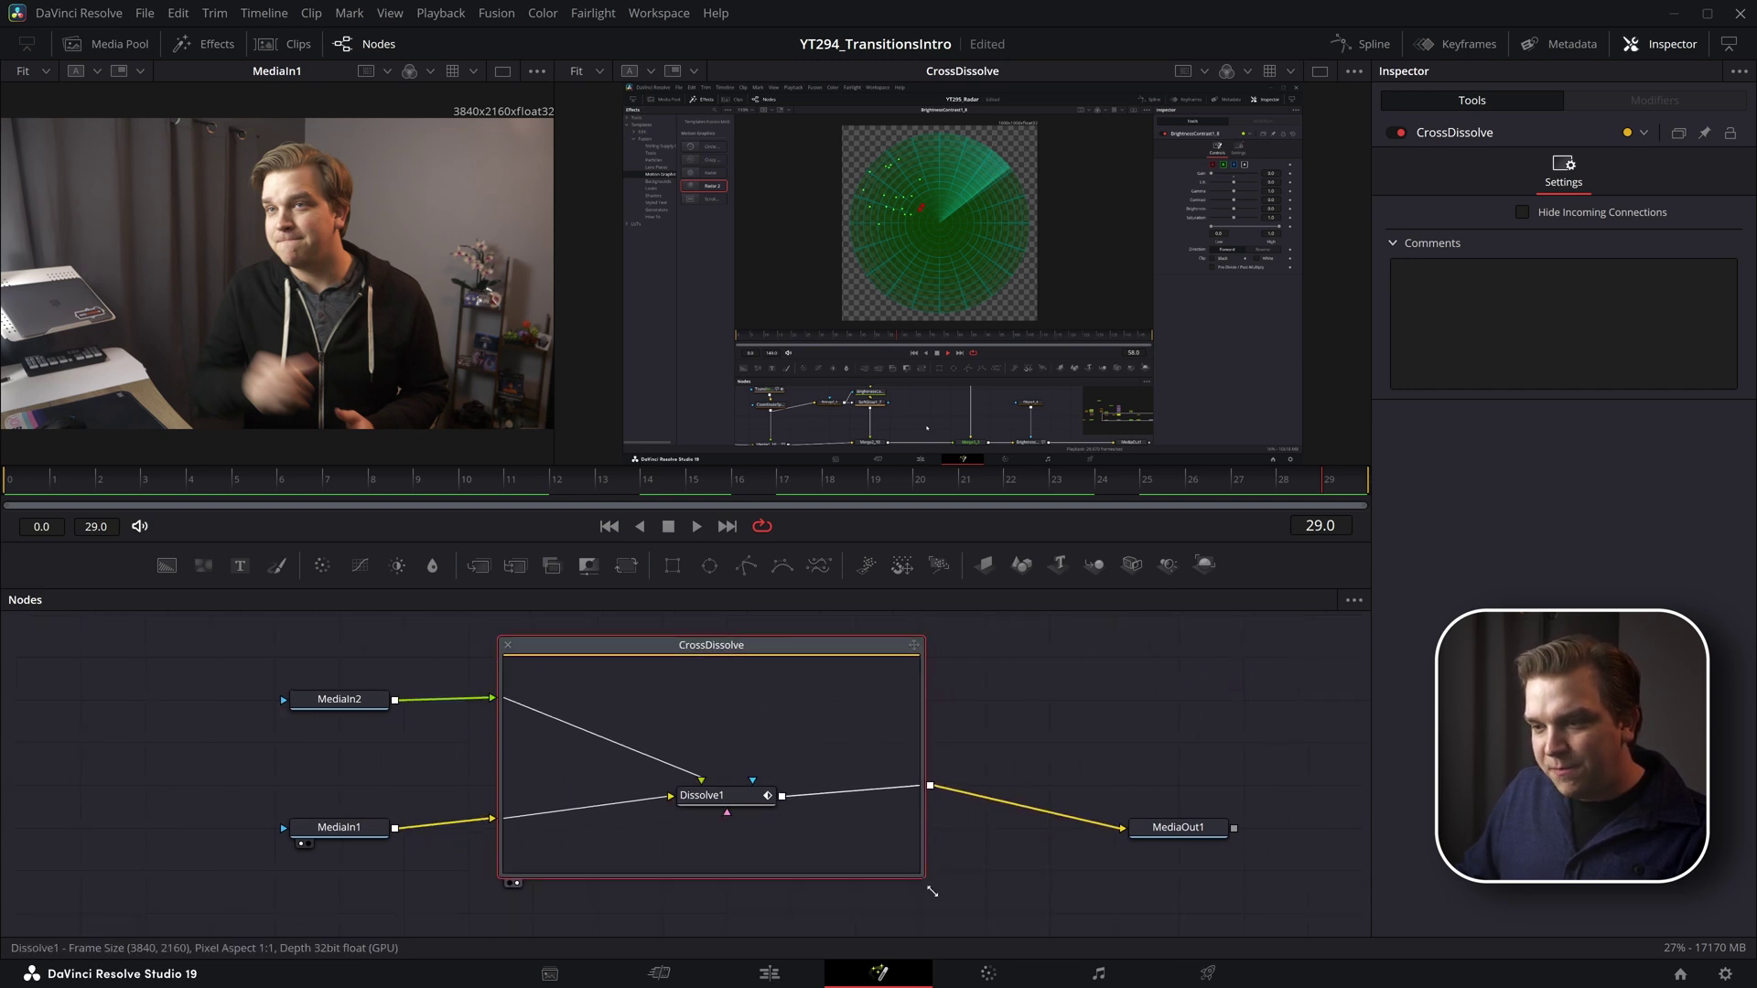
drag(933, 891, 995, 946)
drag(1177, 829, 1178, 786)
drag(741, 742, 801, 723)
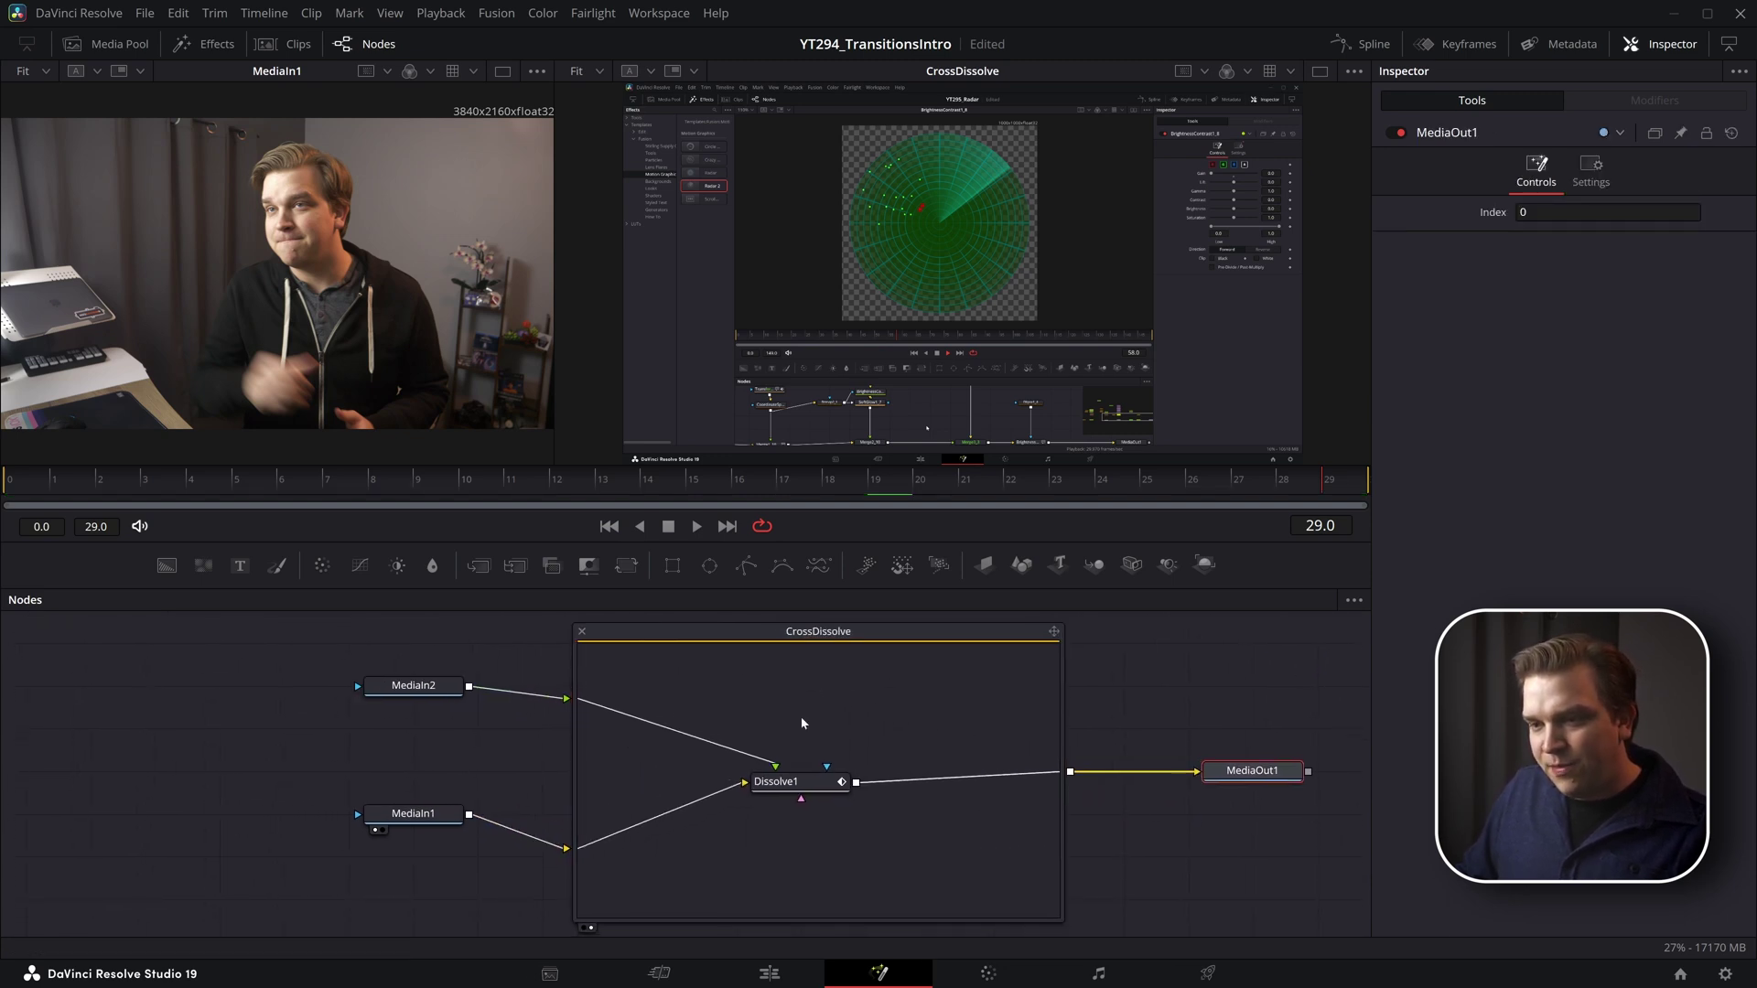
drag(776, 781, 806, 780)
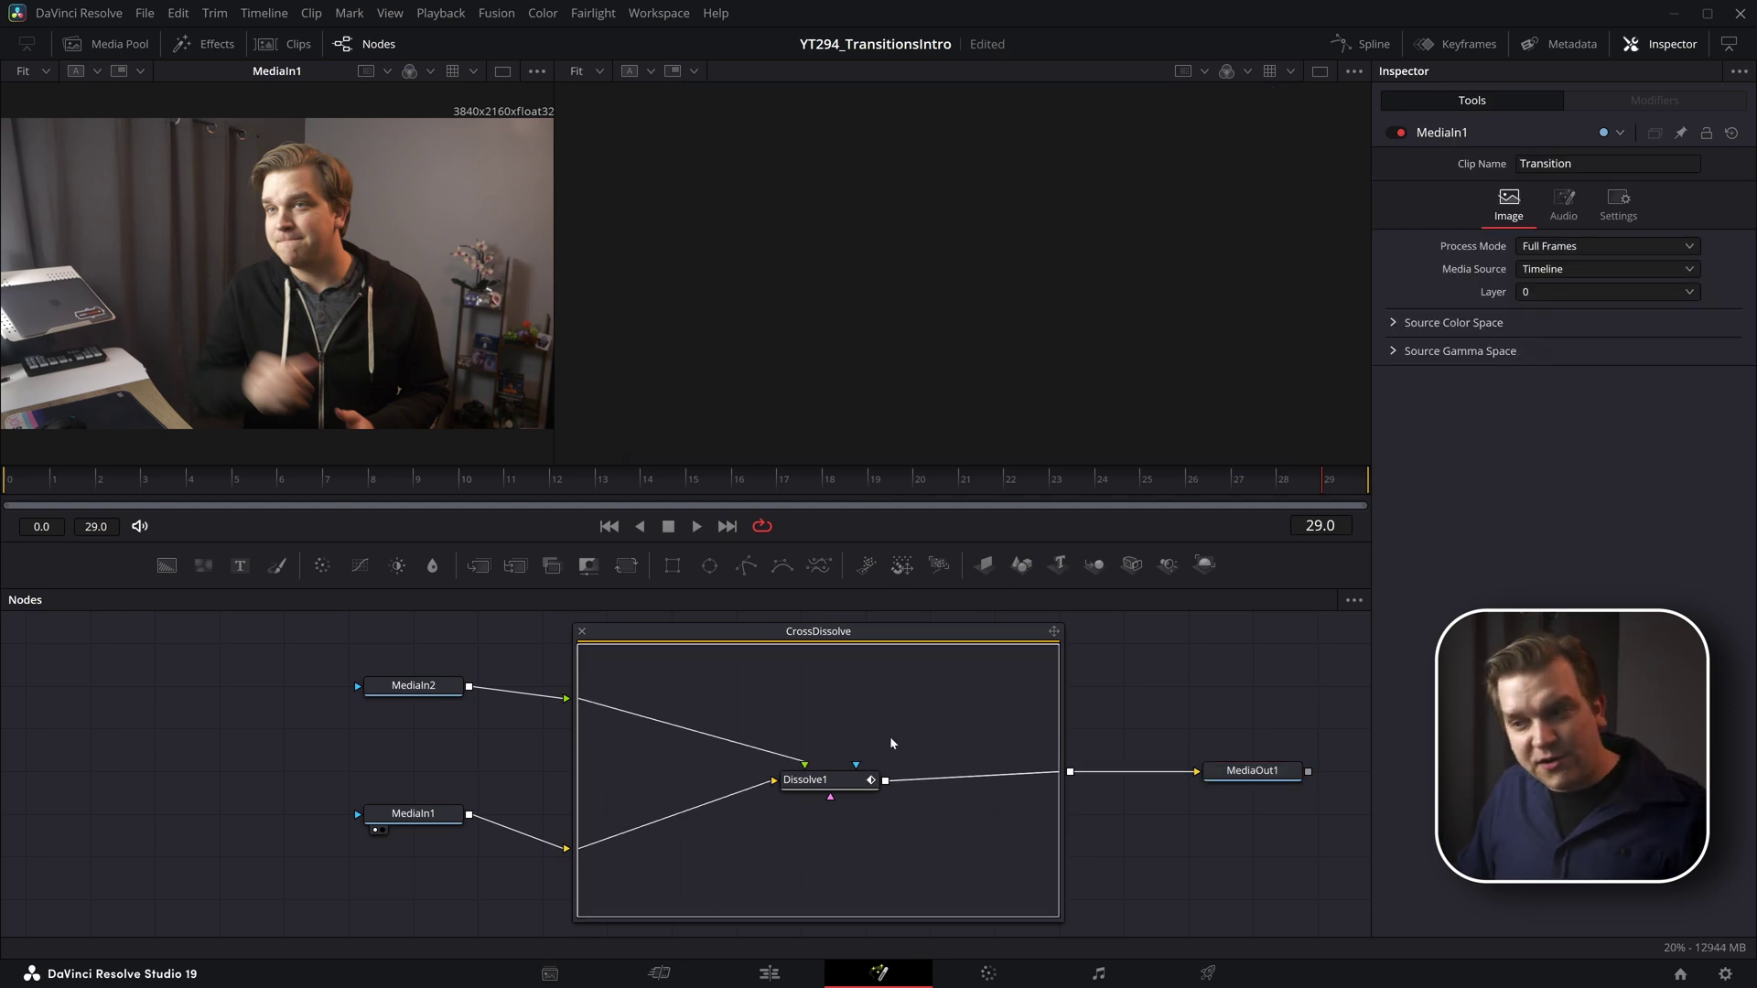
Step: Delete the selected dissolve nodes, then undo to restore the CrossDissolve group
drag(892, 743, 778, 813)
key(Delete)
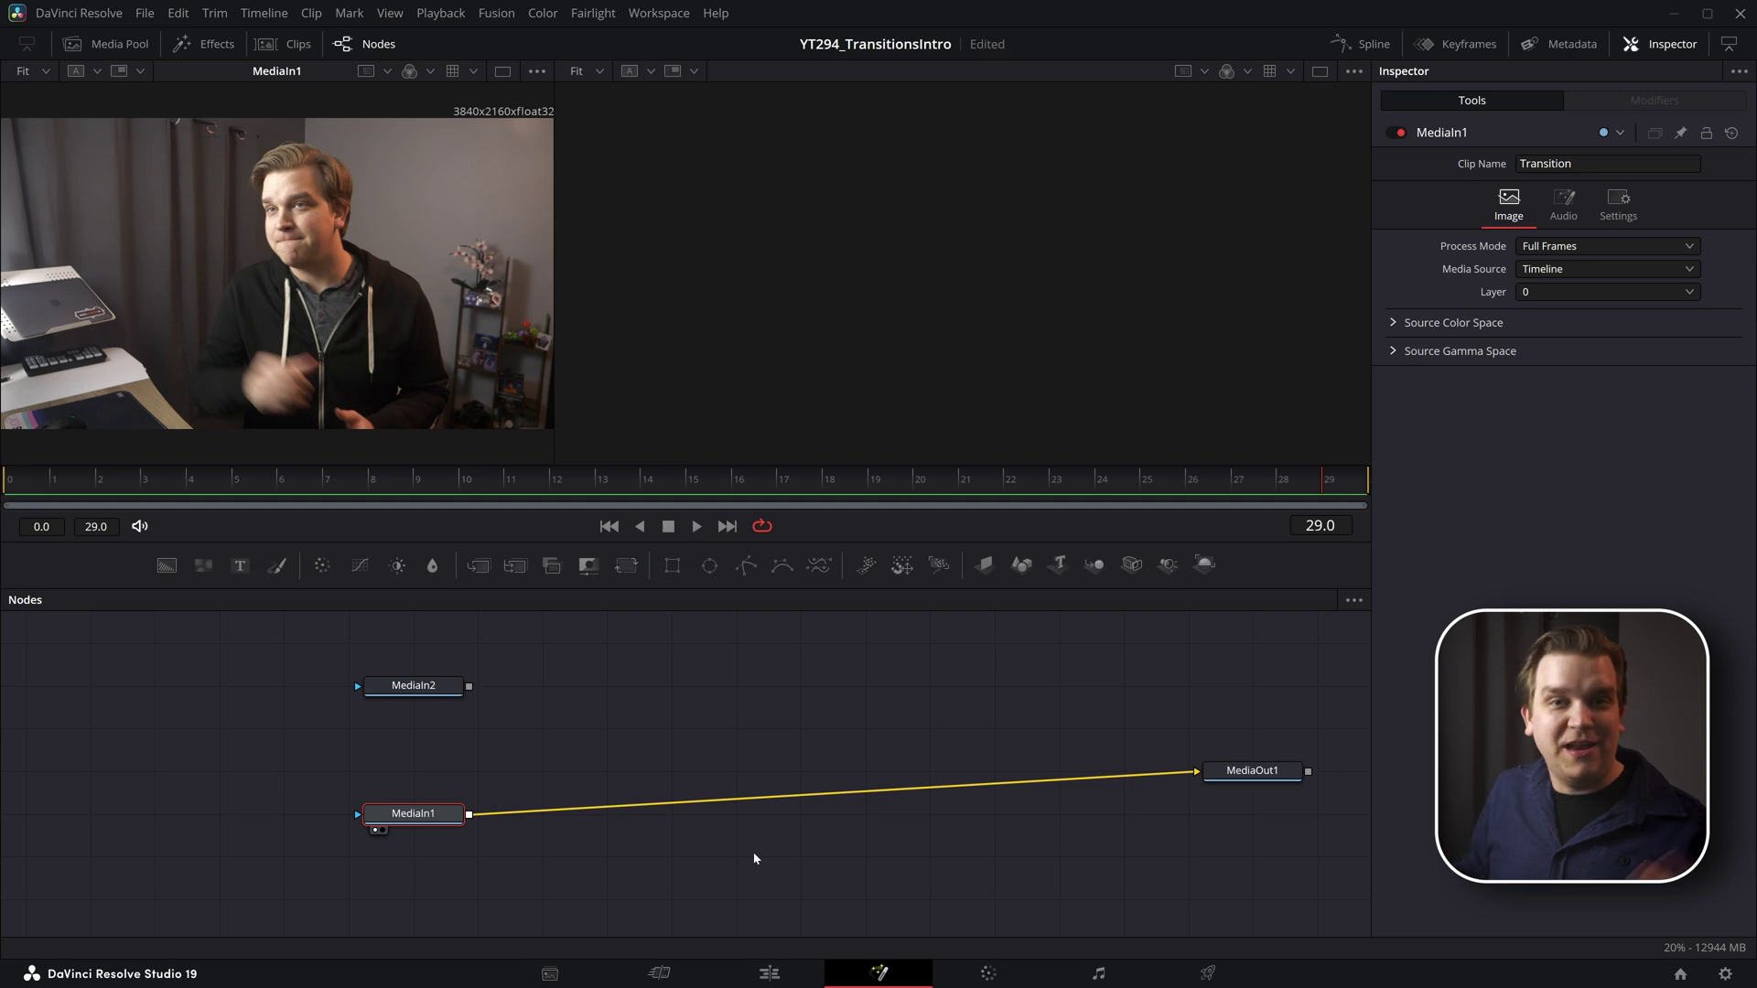
key(ctrl+z)
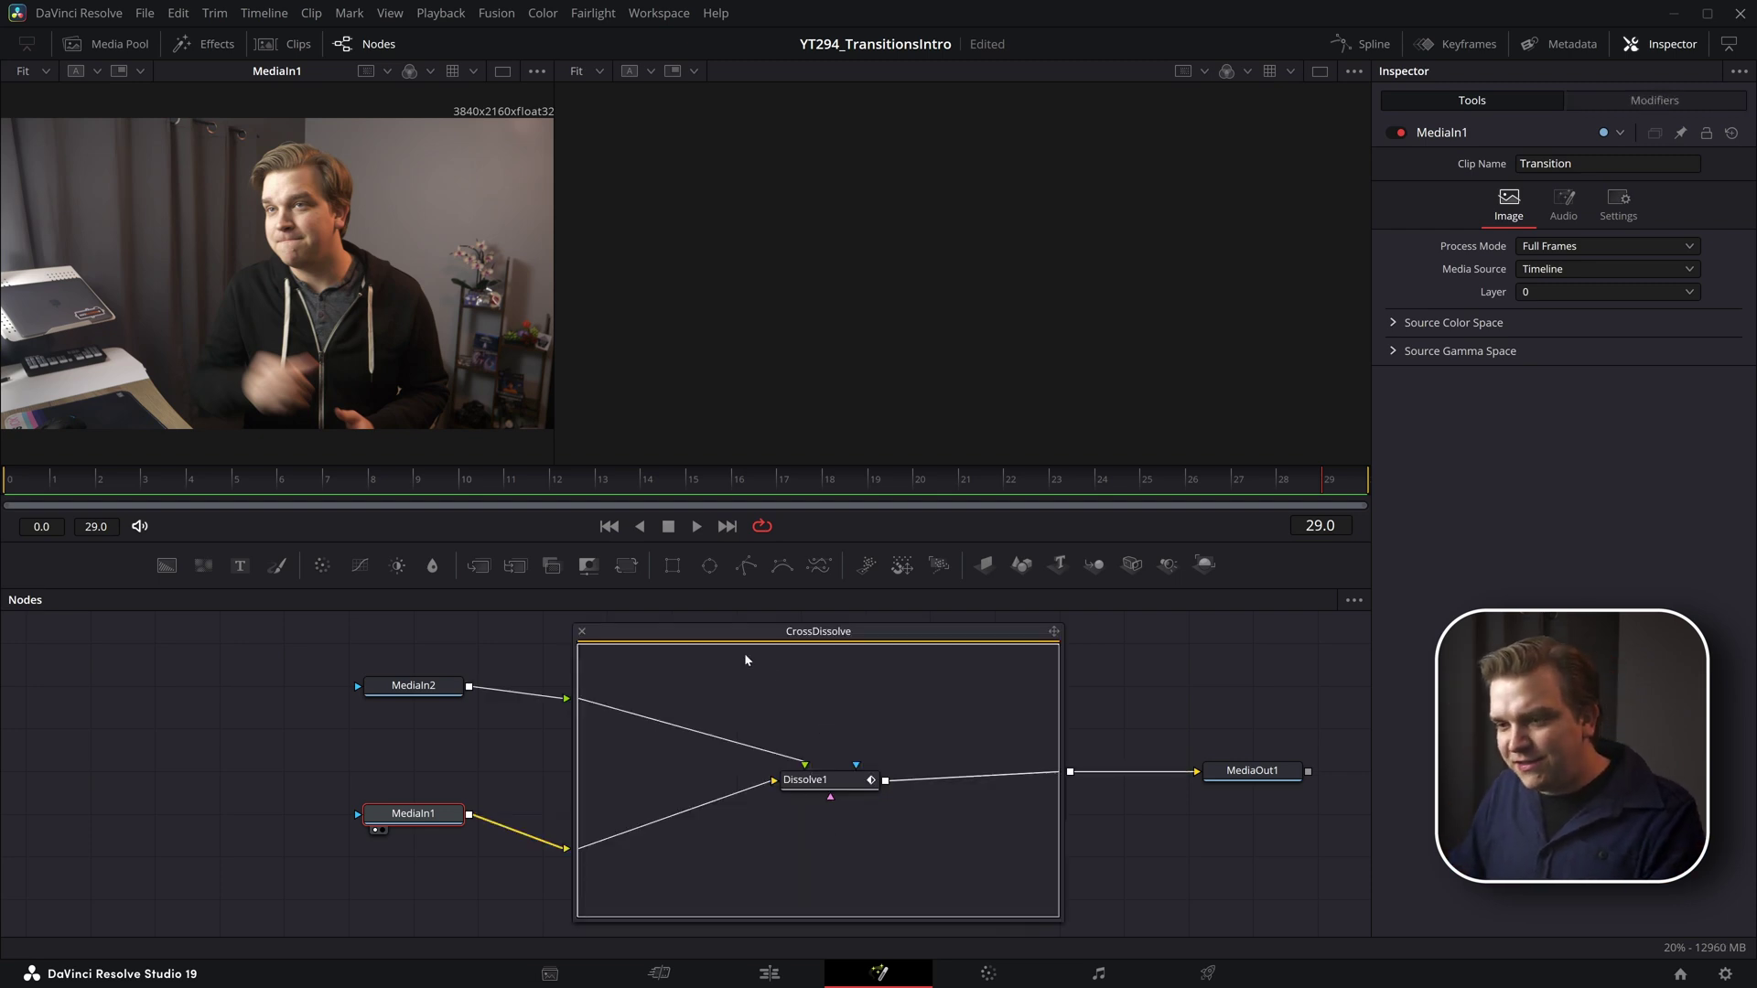
click(902, 737)
Step: Add a Merge node inside the group via Select Tool using 'merg'
key(shift+space)
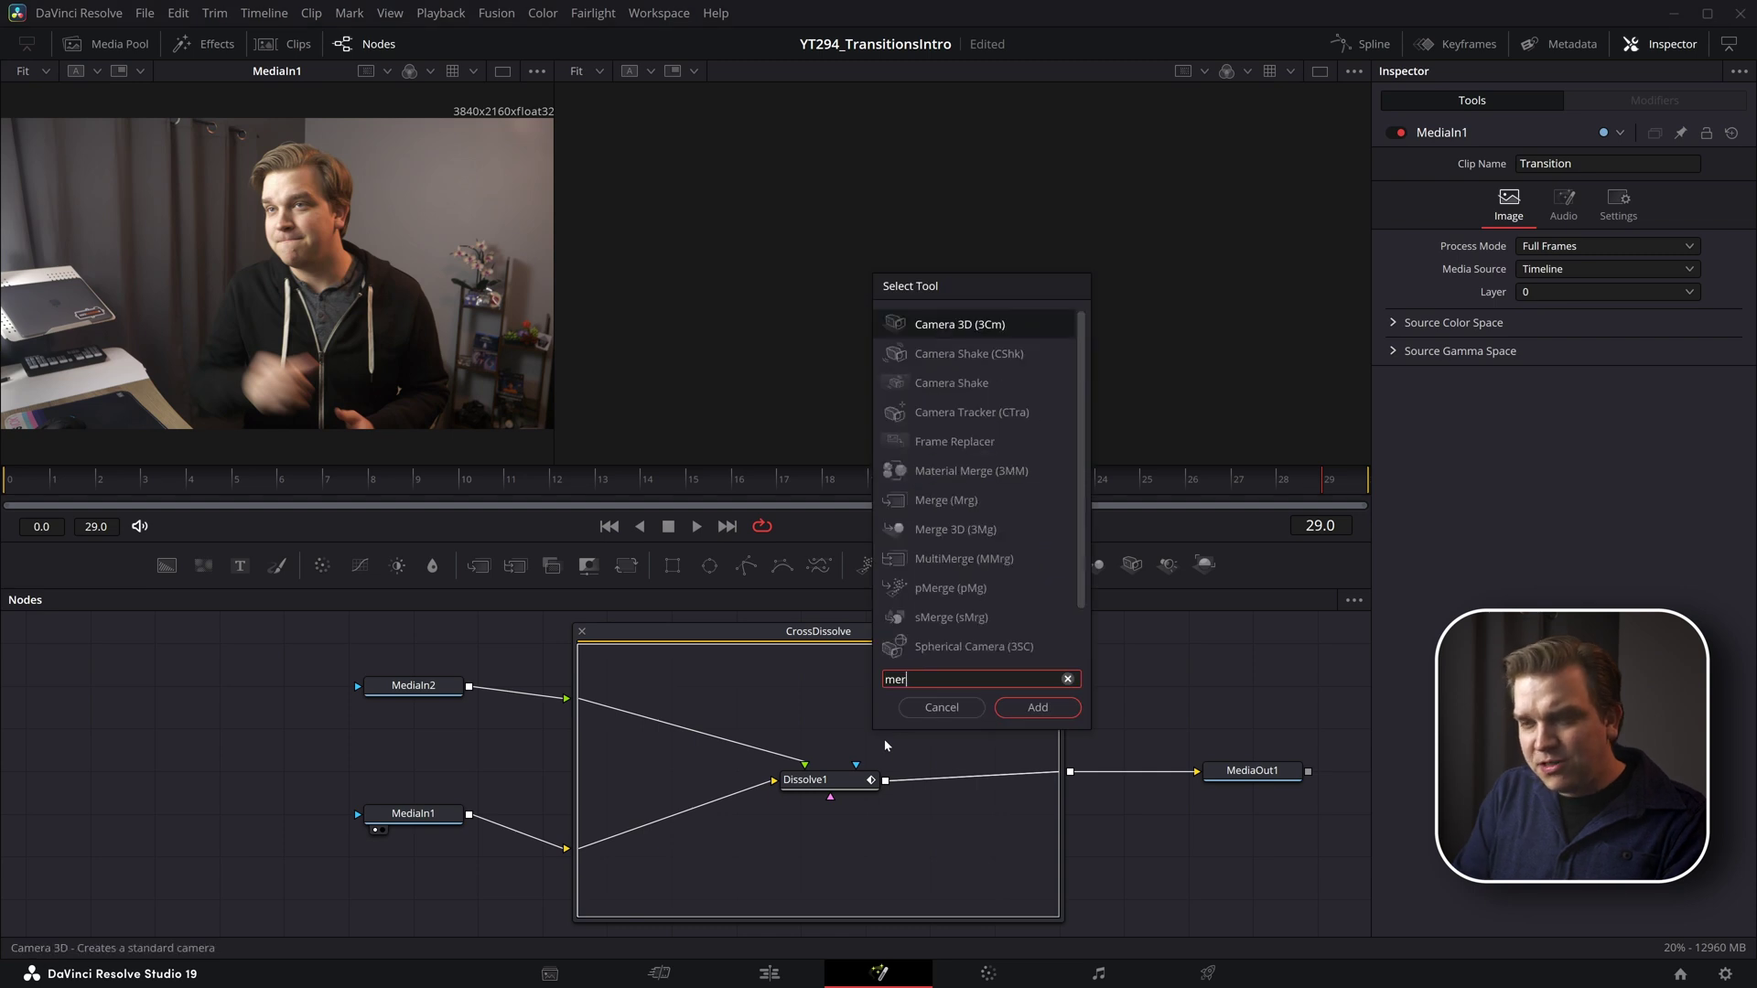
text(merg)
key(Return)
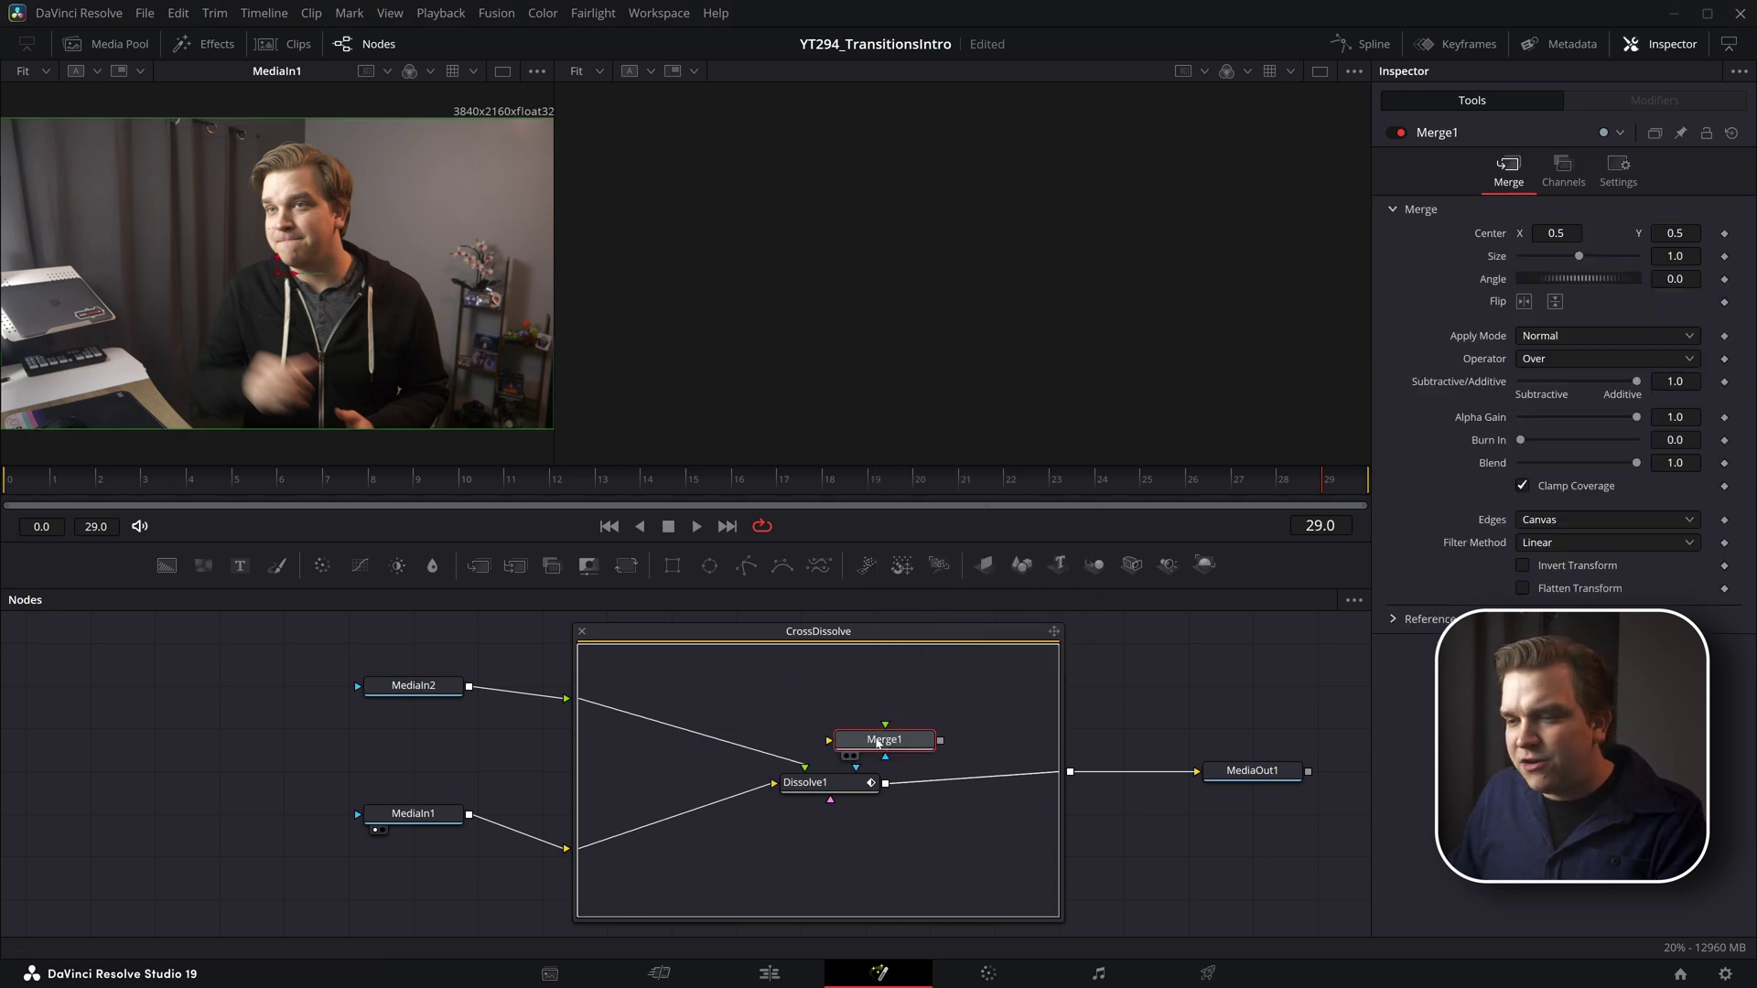
drag(898, 747, 860, 724)
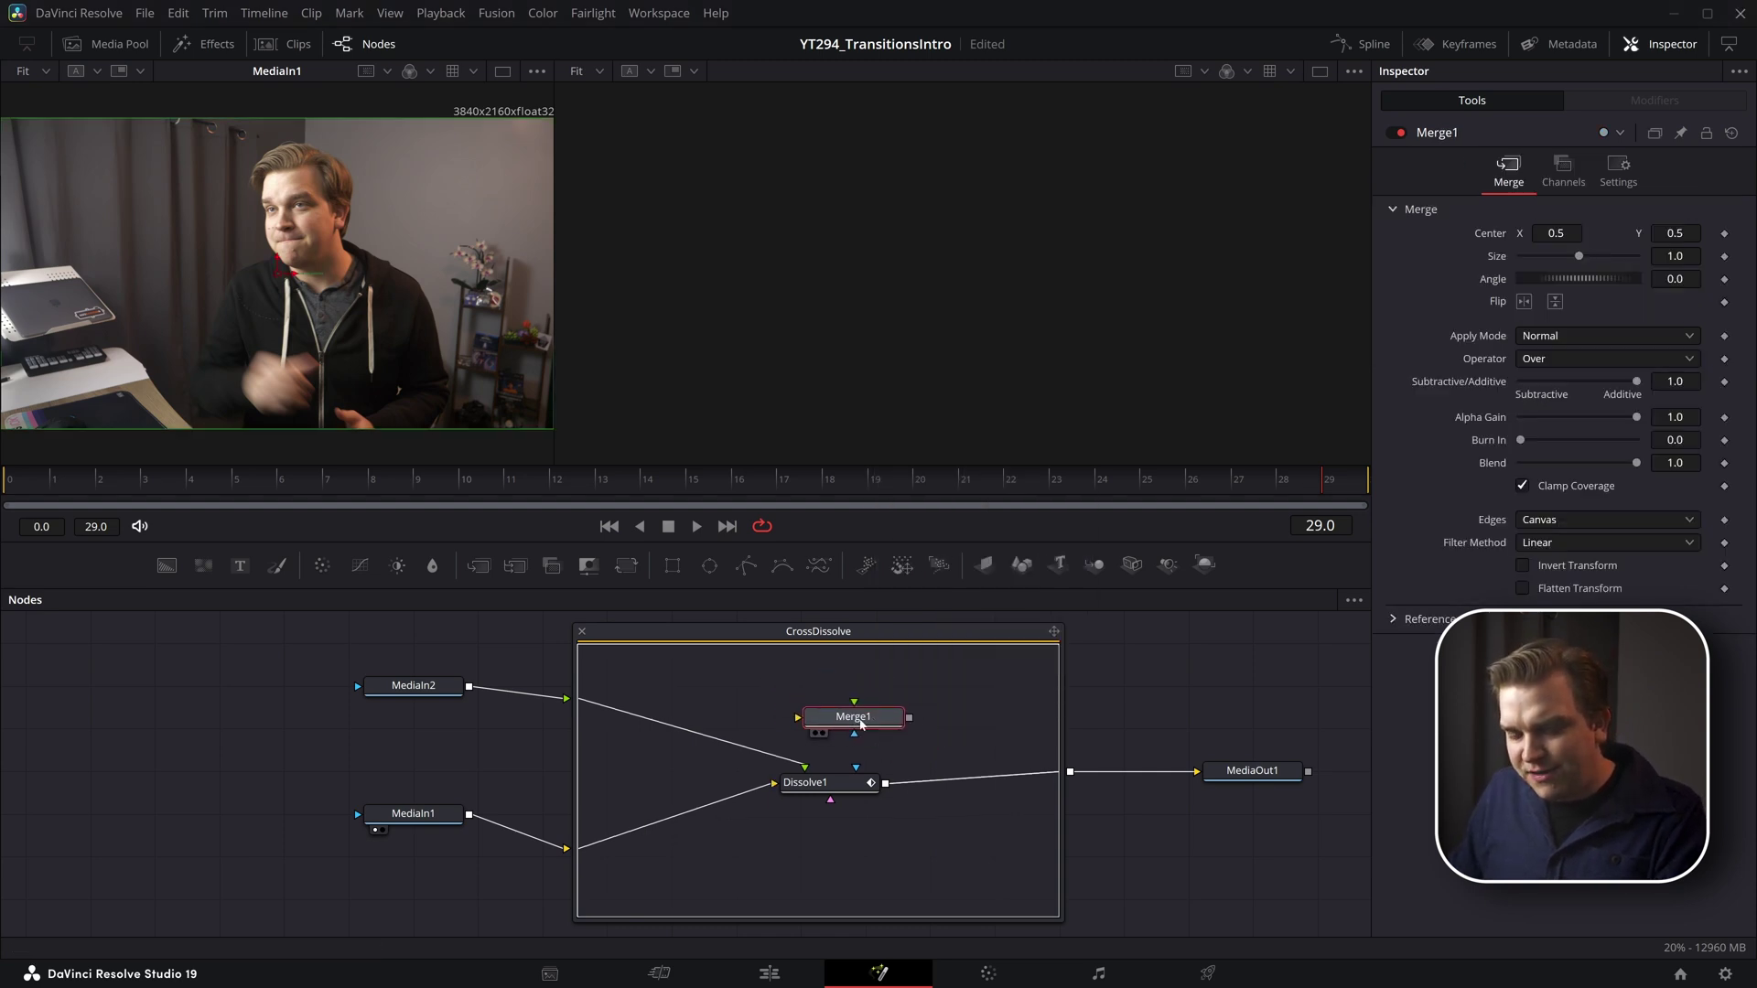
click(985, 733)
key(shift+space)
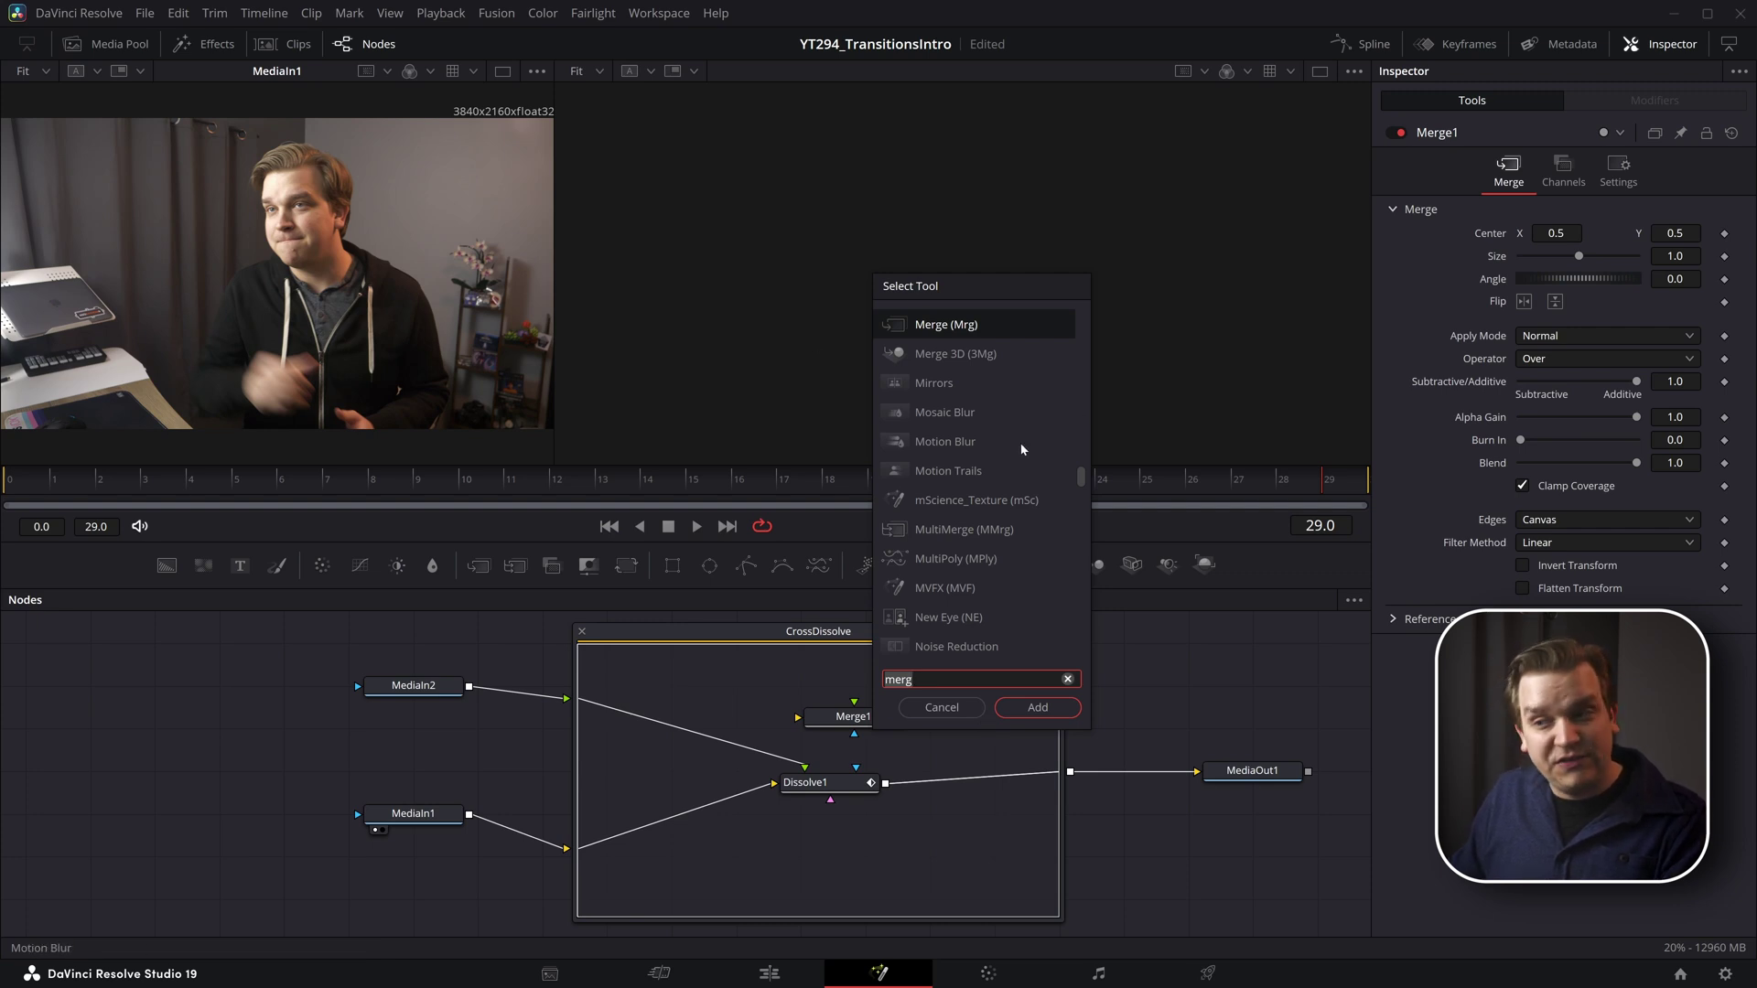
click(948, 712)
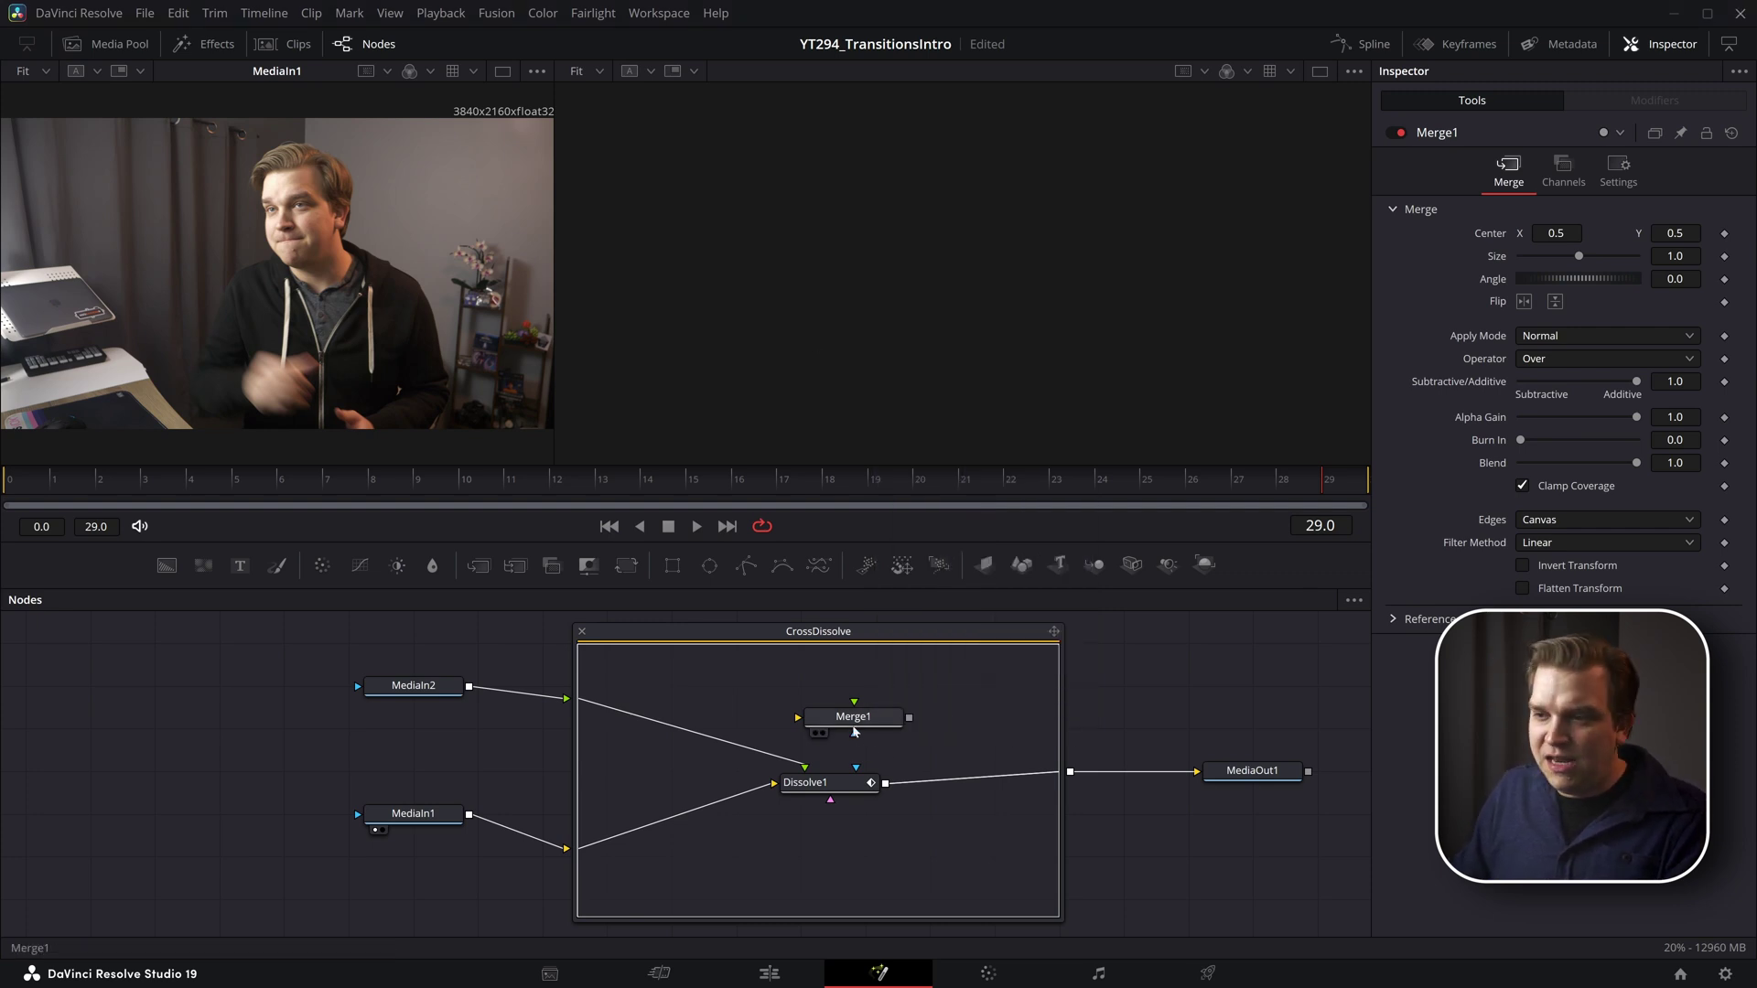
Step: Insert Merge1 between Dissolve1 and MediaOut1 and tidy the node positions
drag(854, 731, 962, 783)
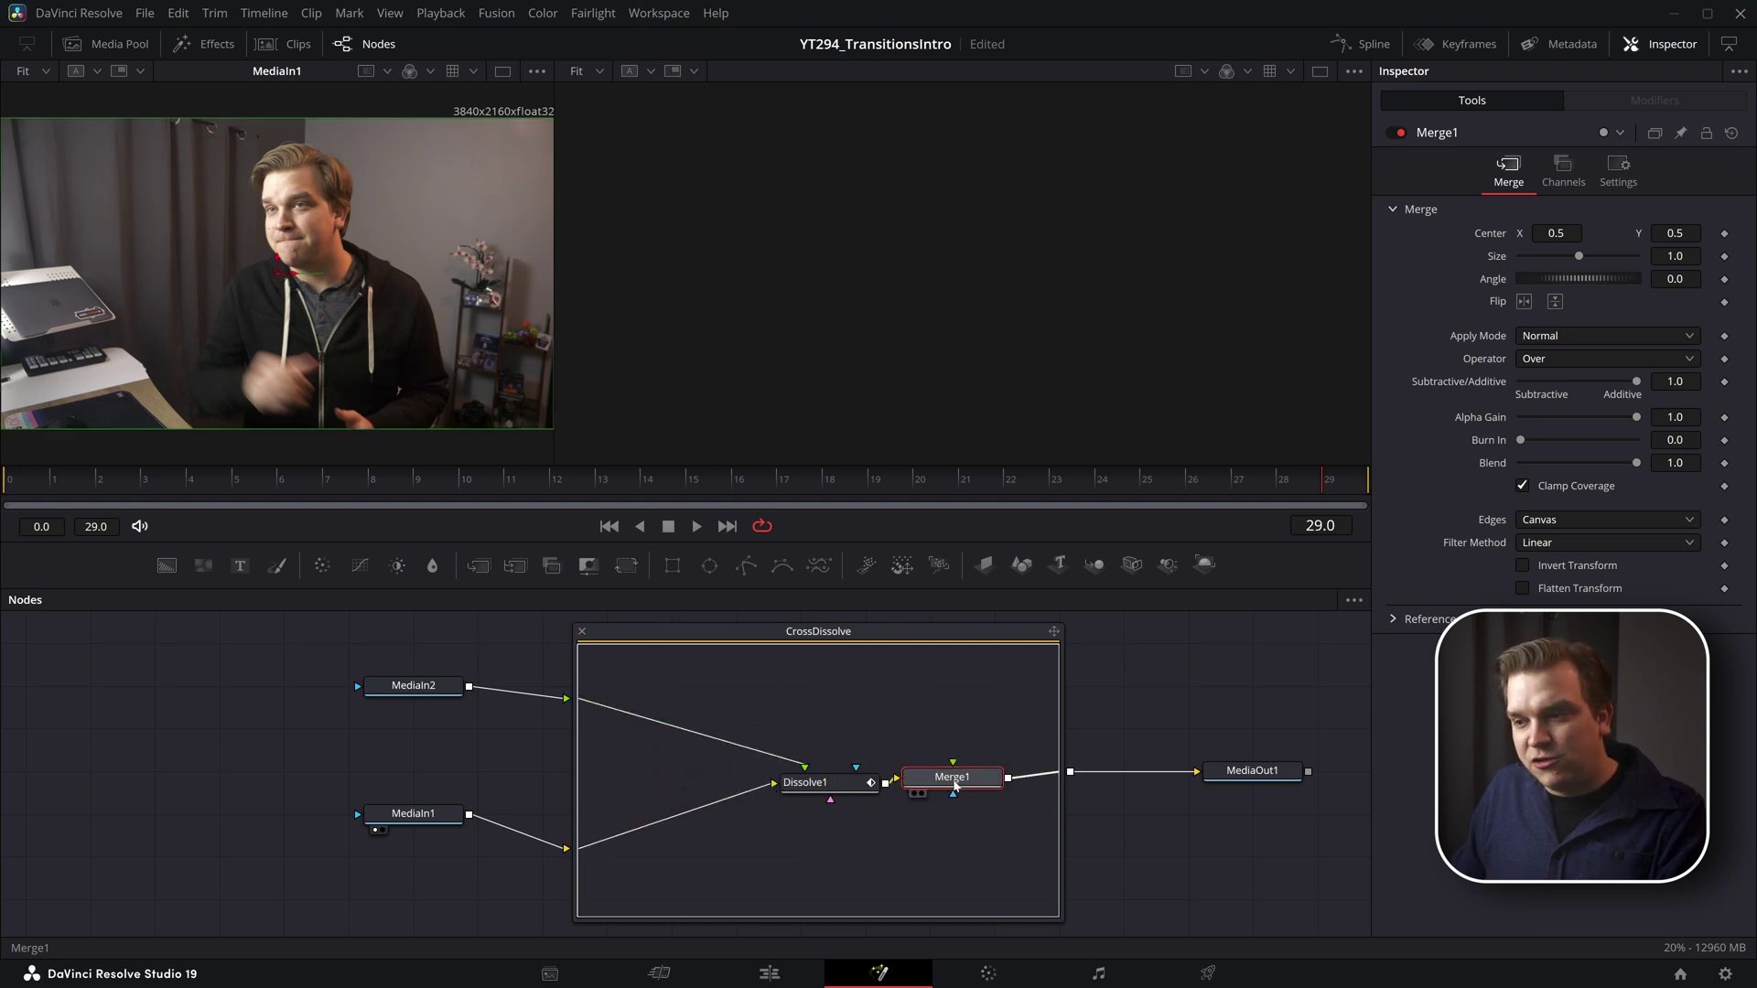
drag(833, 791, 799, 791)
drag(952, 778, 935, 781)
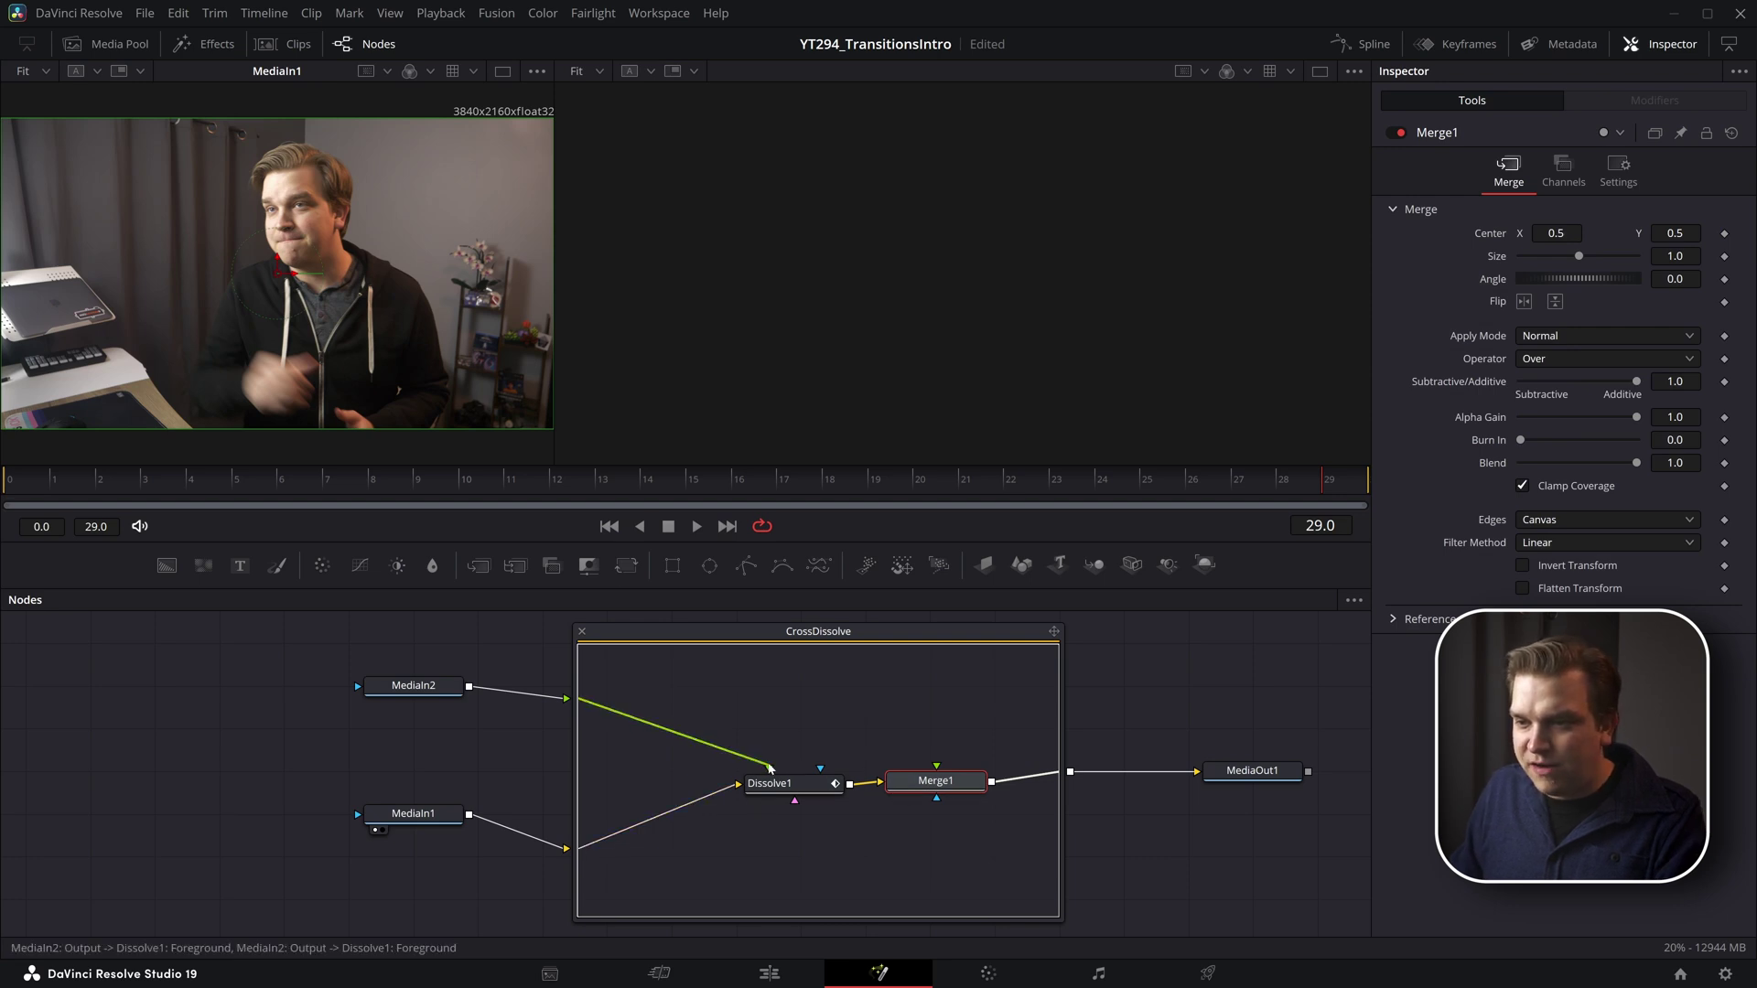
click(776, 759)
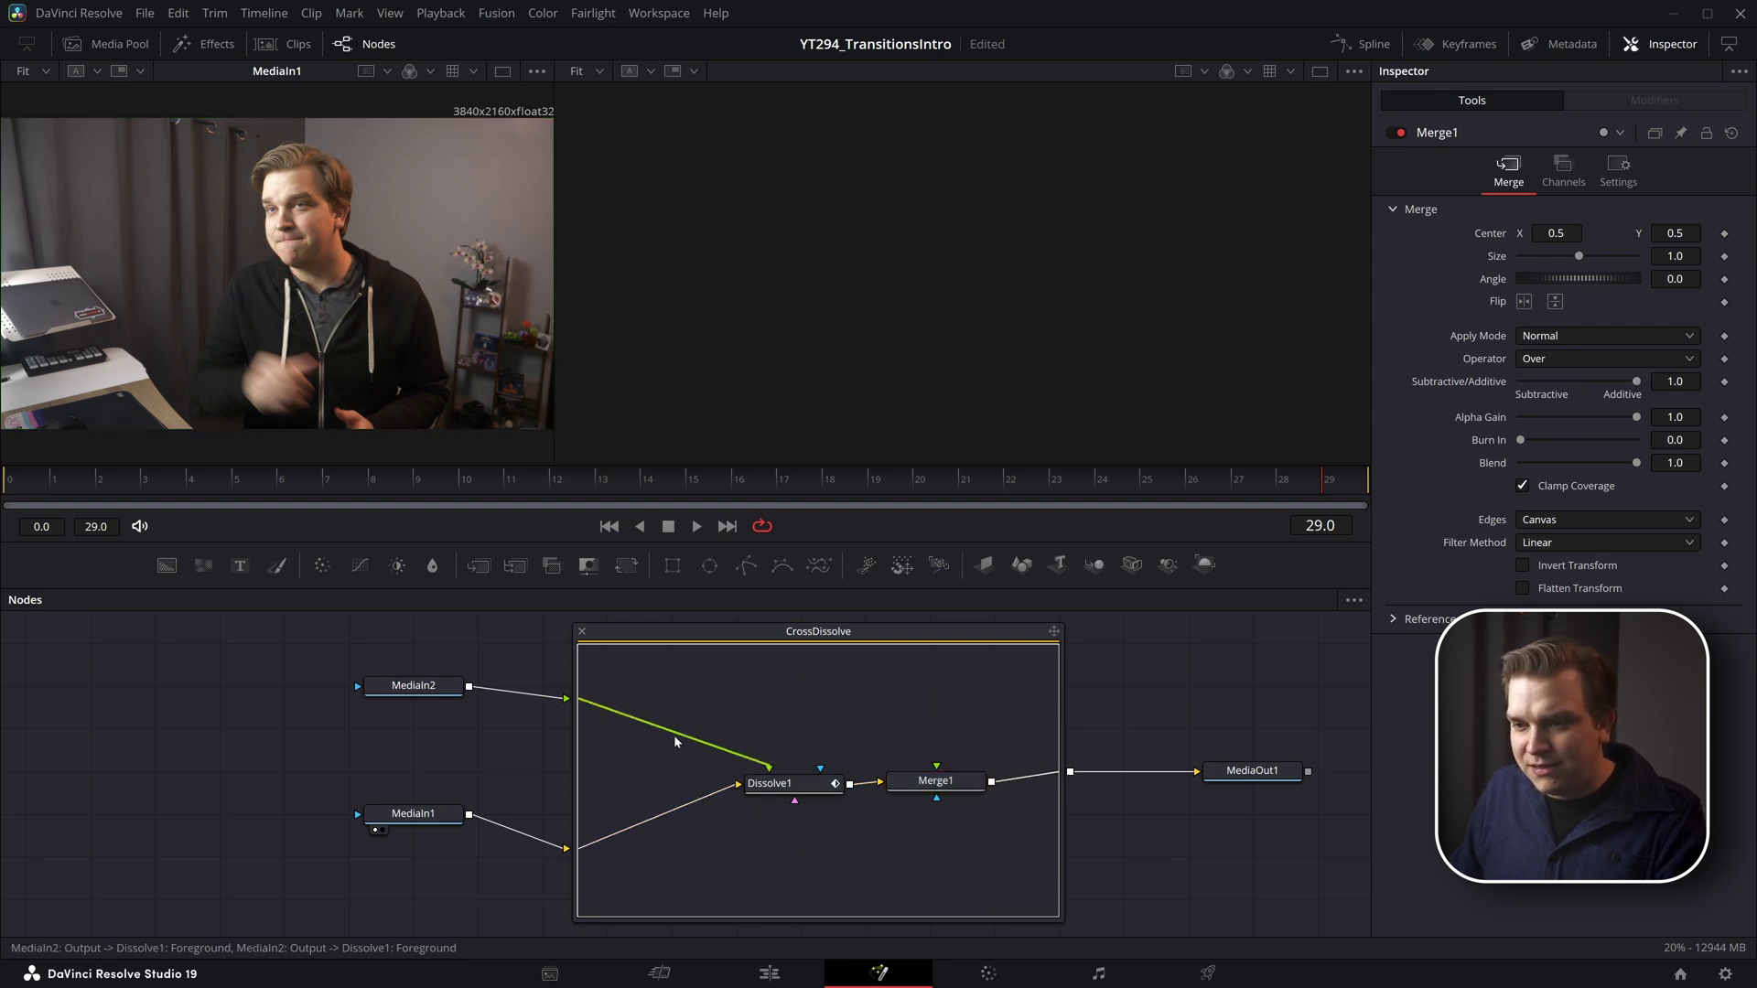
scroll(757, 766, up, 2)
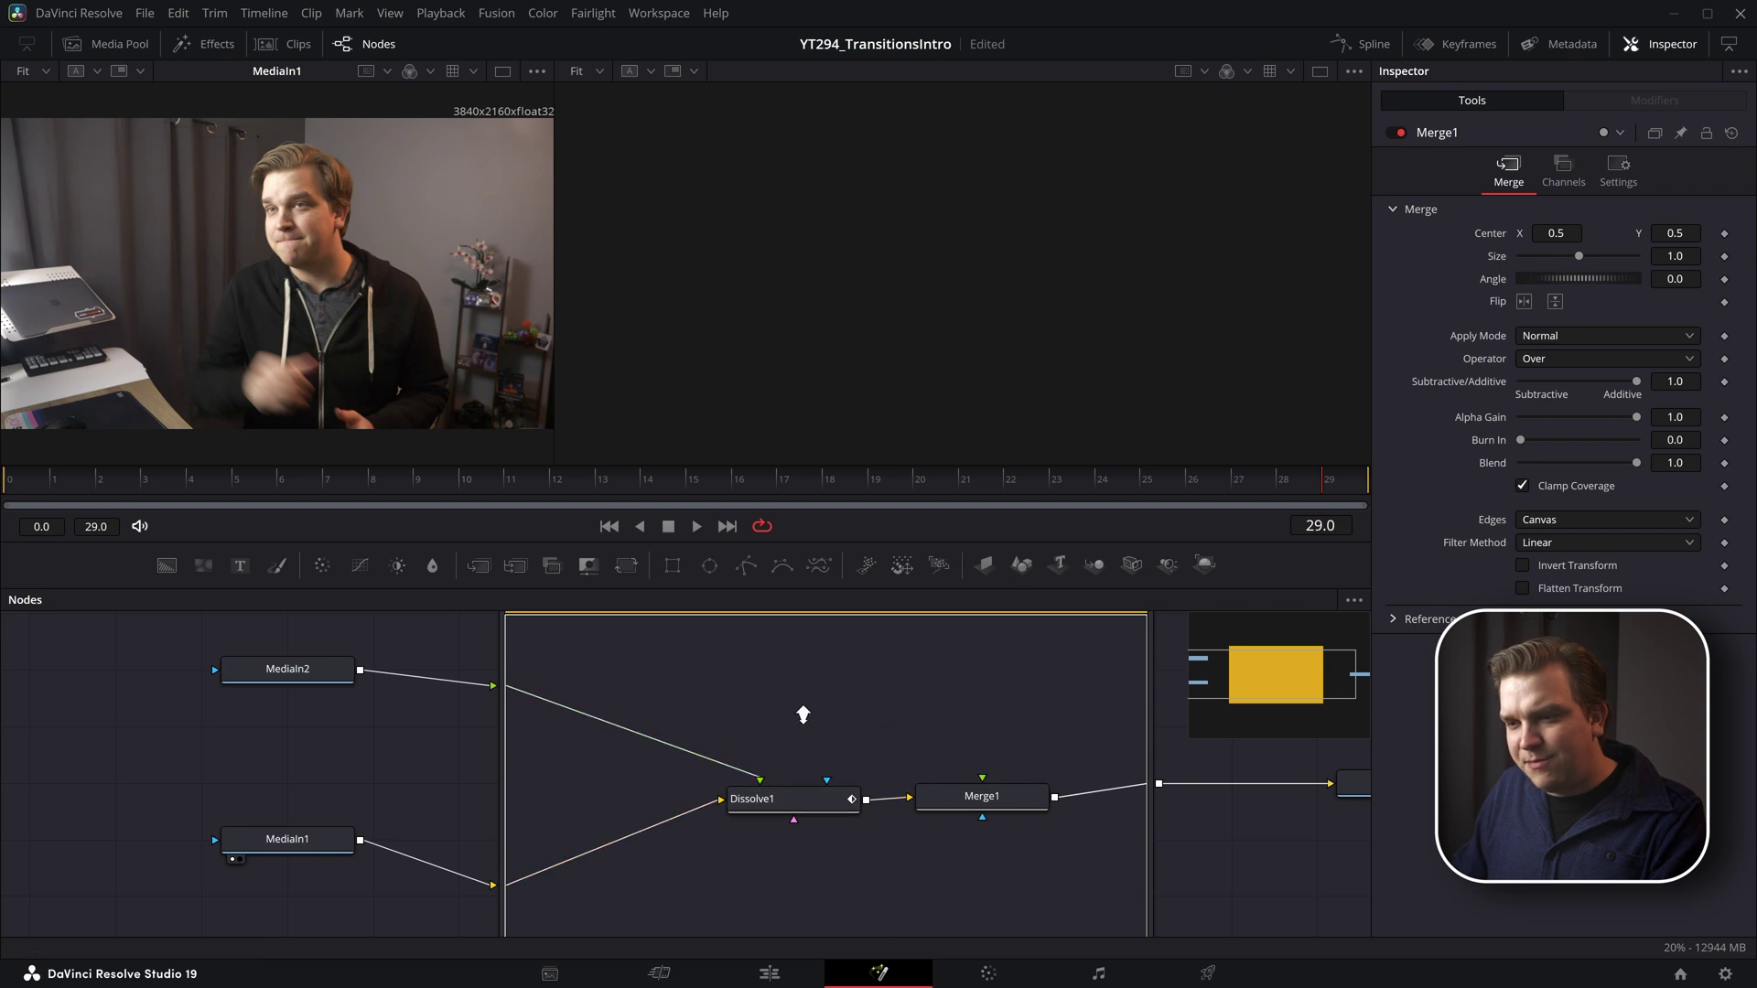
scroll(803, 710, down, 1)
Step: Add a Brightness Contrast node and insert it between MediaIn2 and Dissolve1
key(shift+space)
text(mergbc)
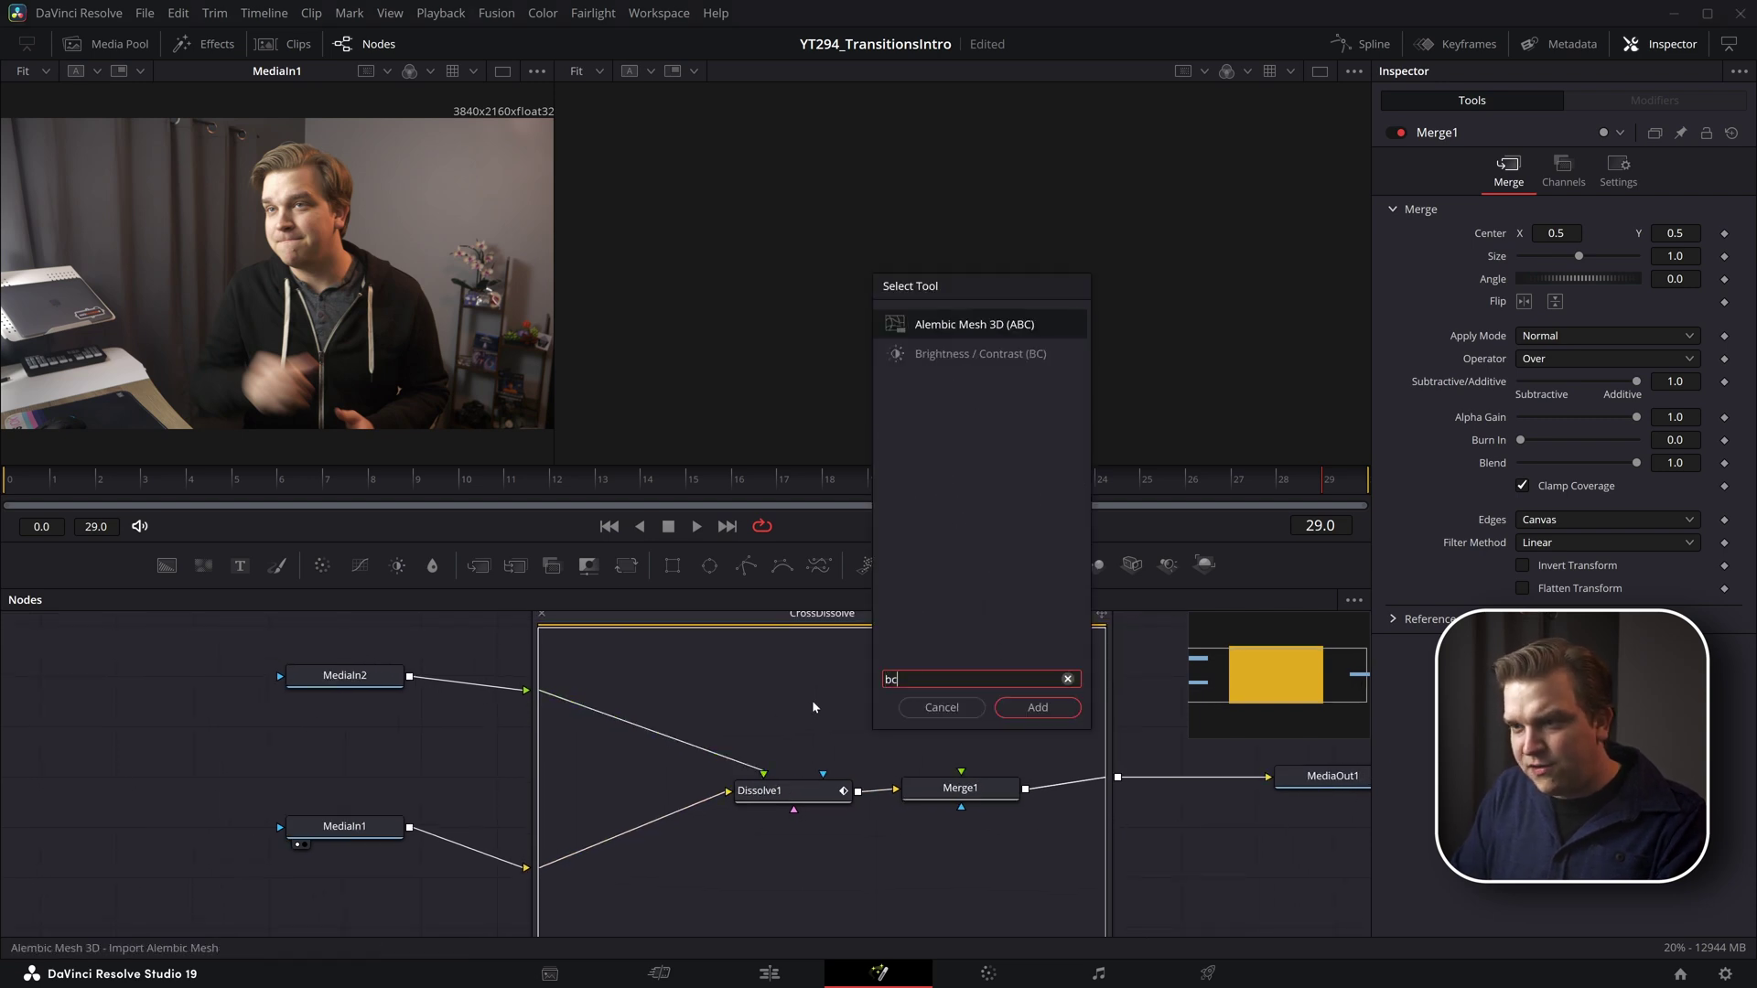
key(Down)
key(Return)
drag(812, 706, 960, 771)
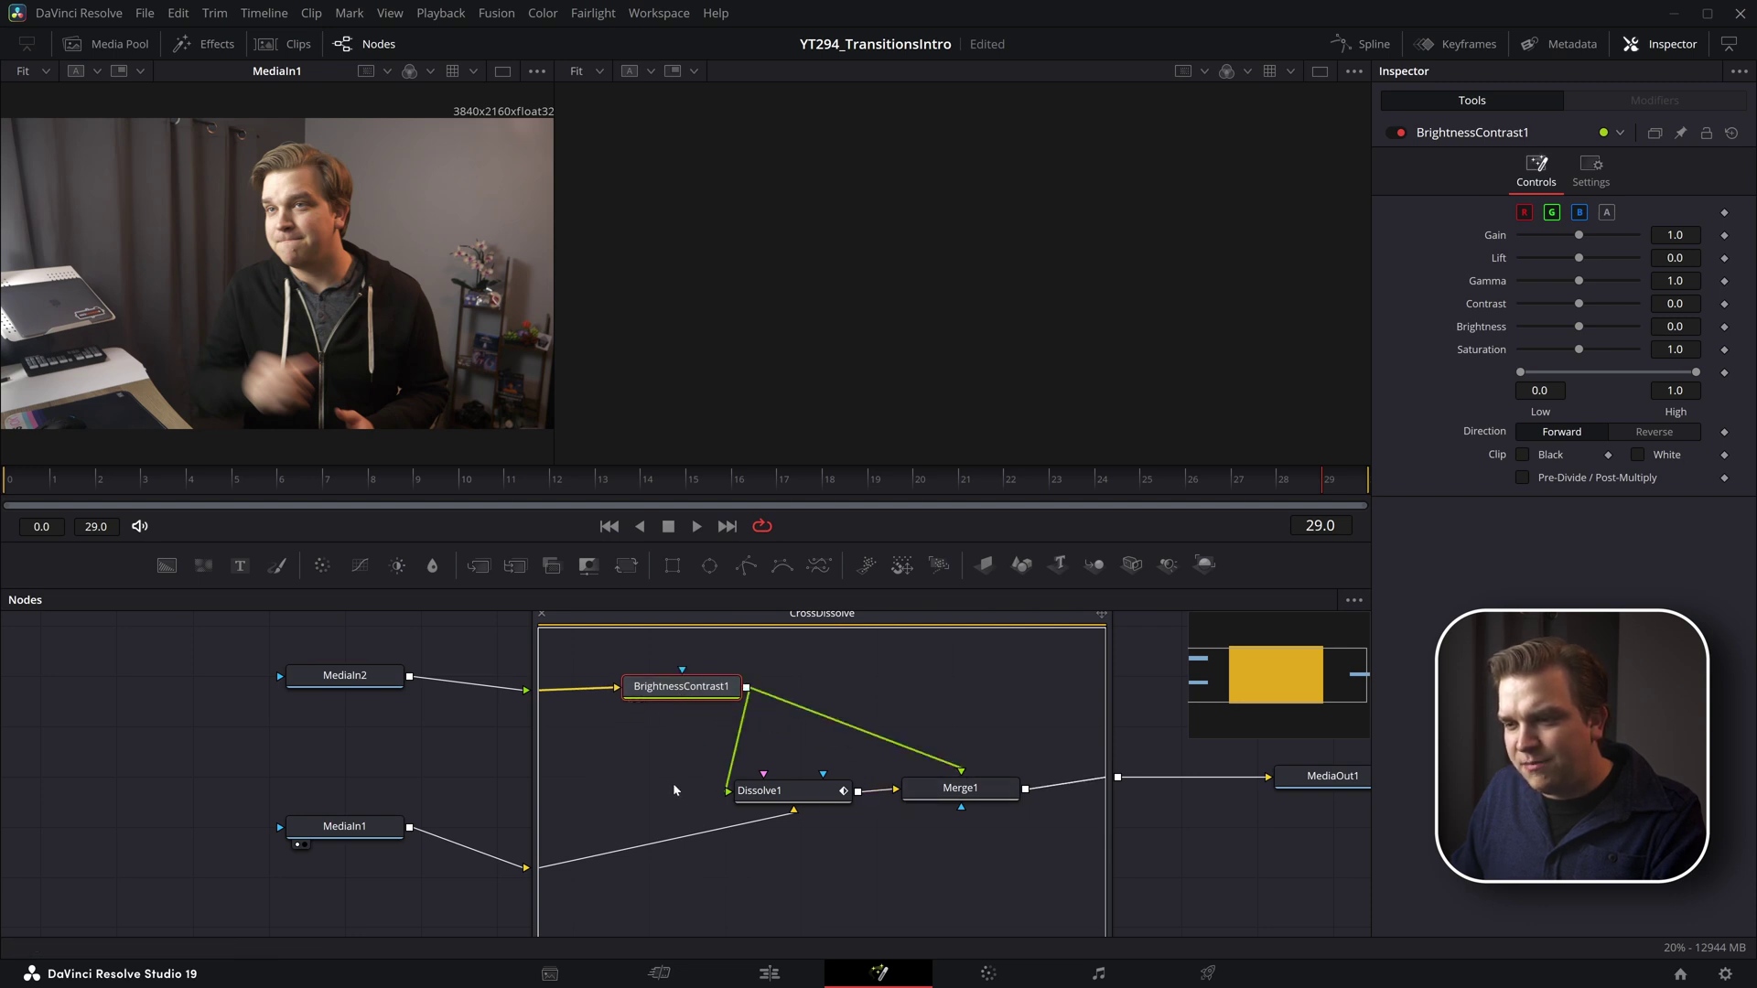
Step: Delete Dissolve1 and BrightnessContrast1, moving Merge1 into Dissolve1's place
drag(793, 799, 785, 802)
key(Delete)
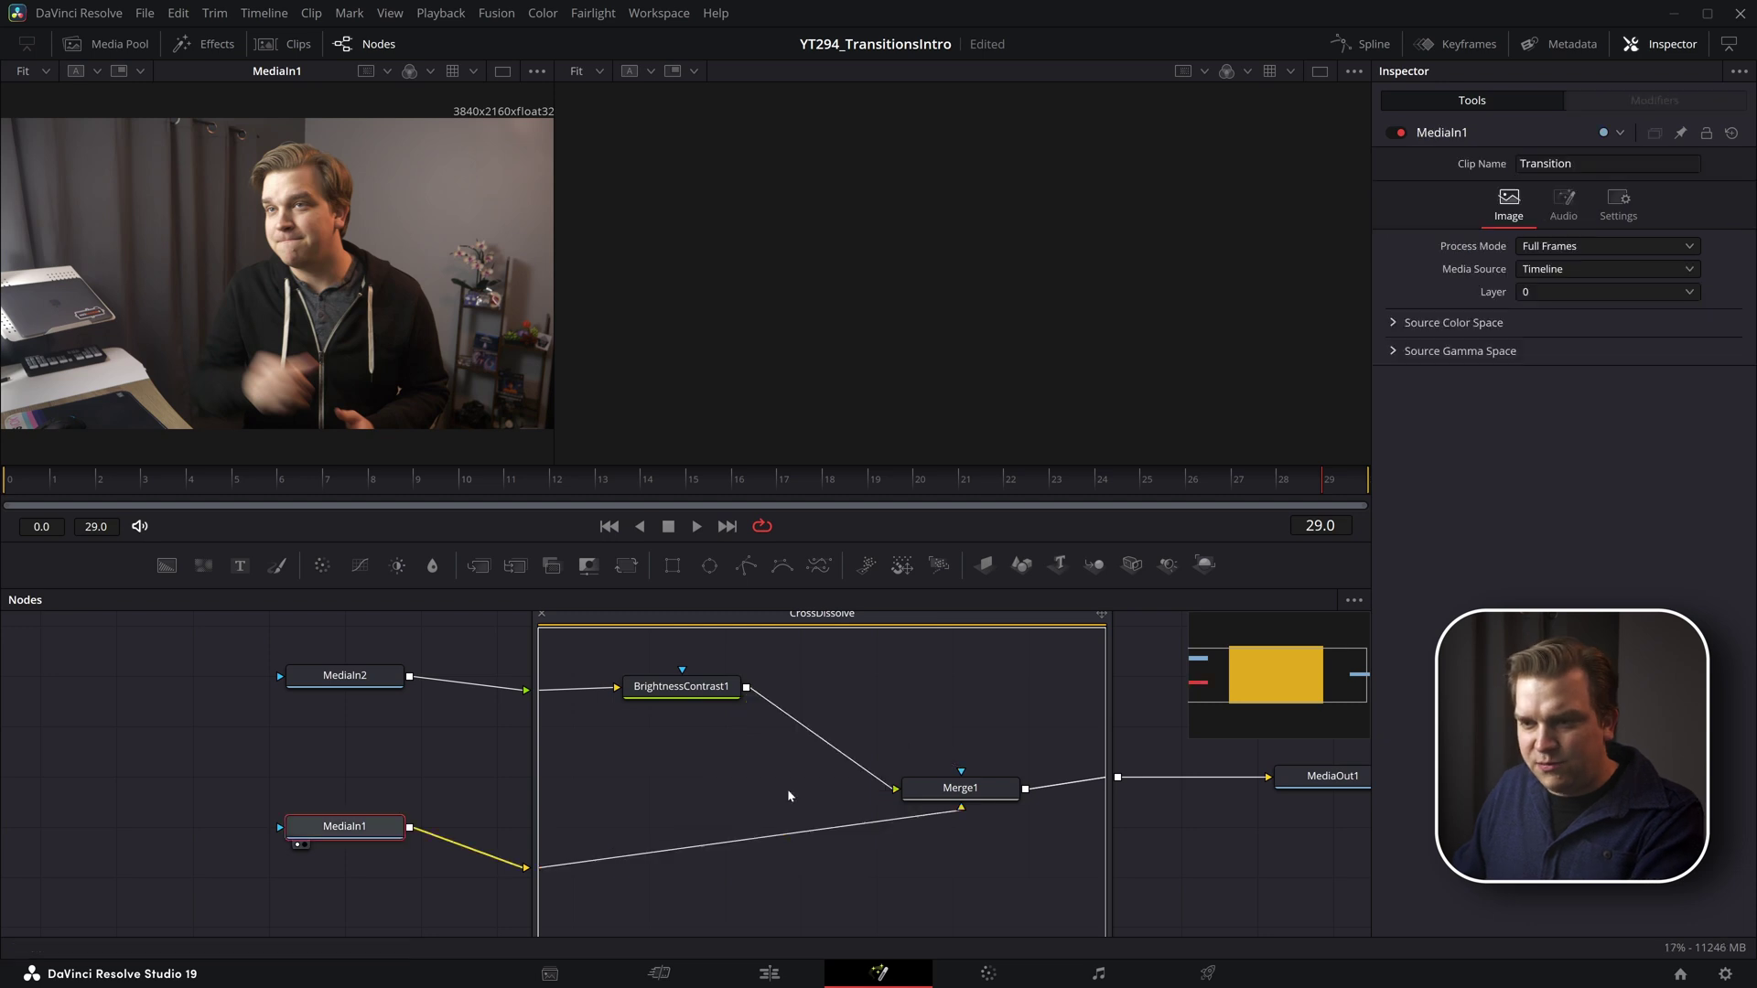
drag(965, 796, 763, 814)
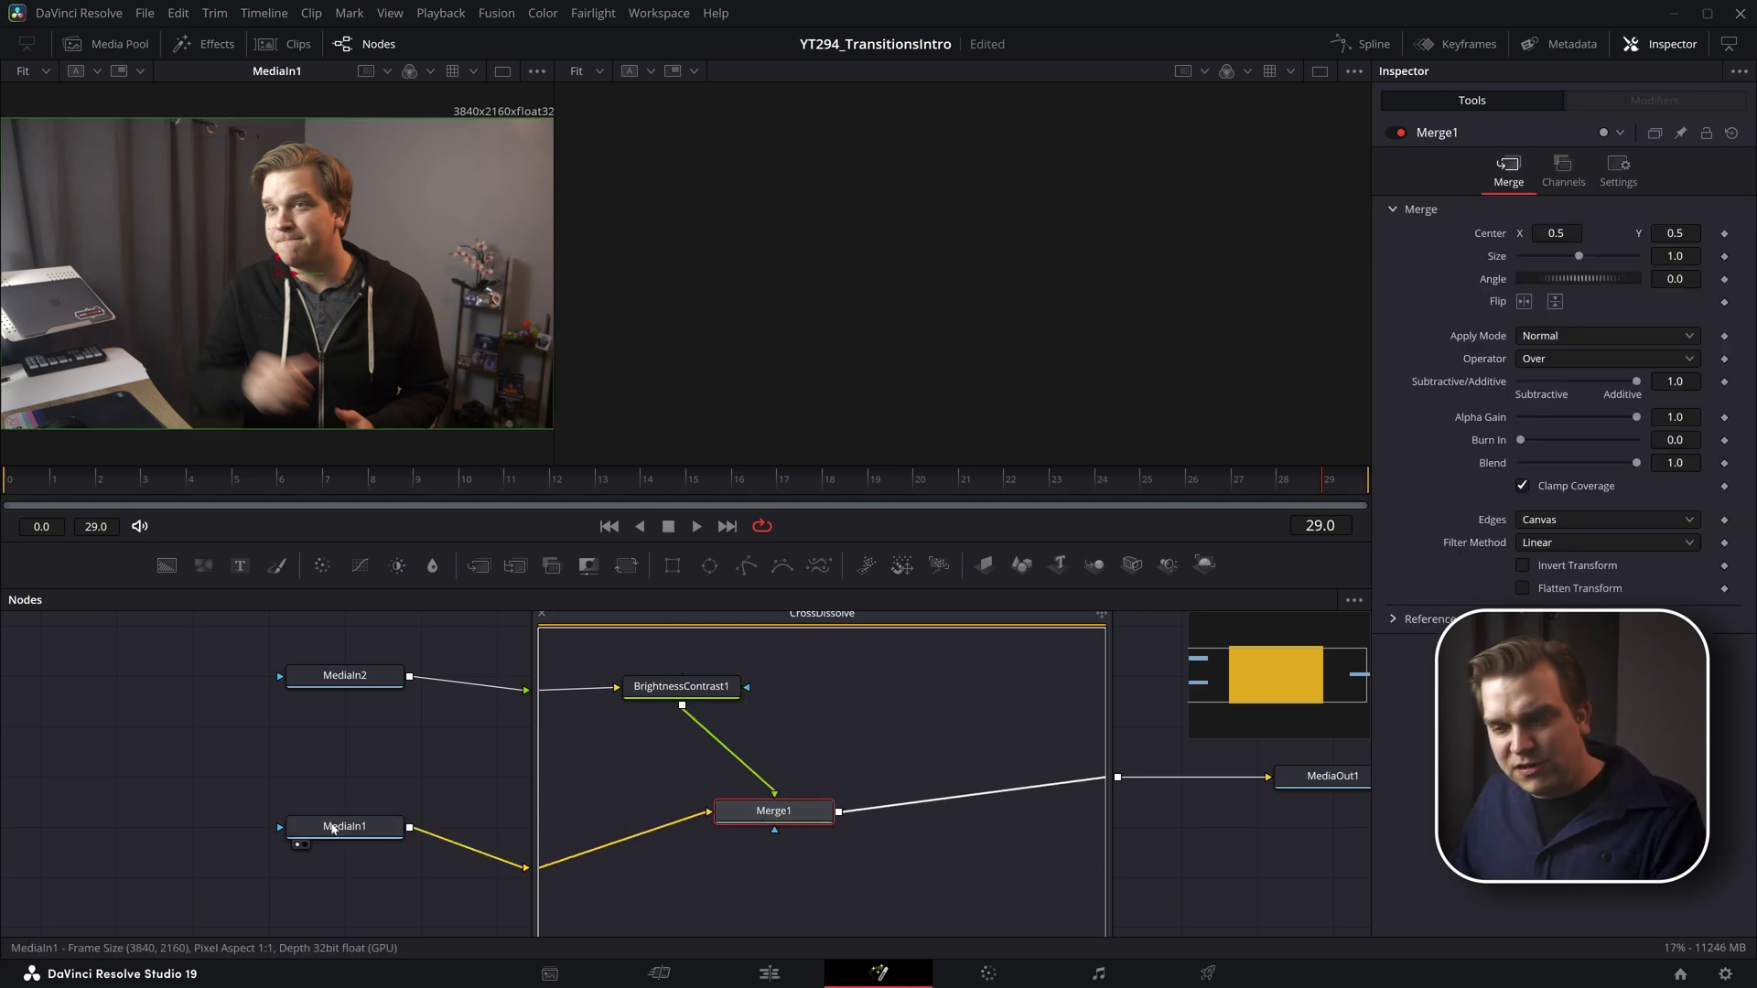
drag(682, 688, 789, 685)
key(Delete)
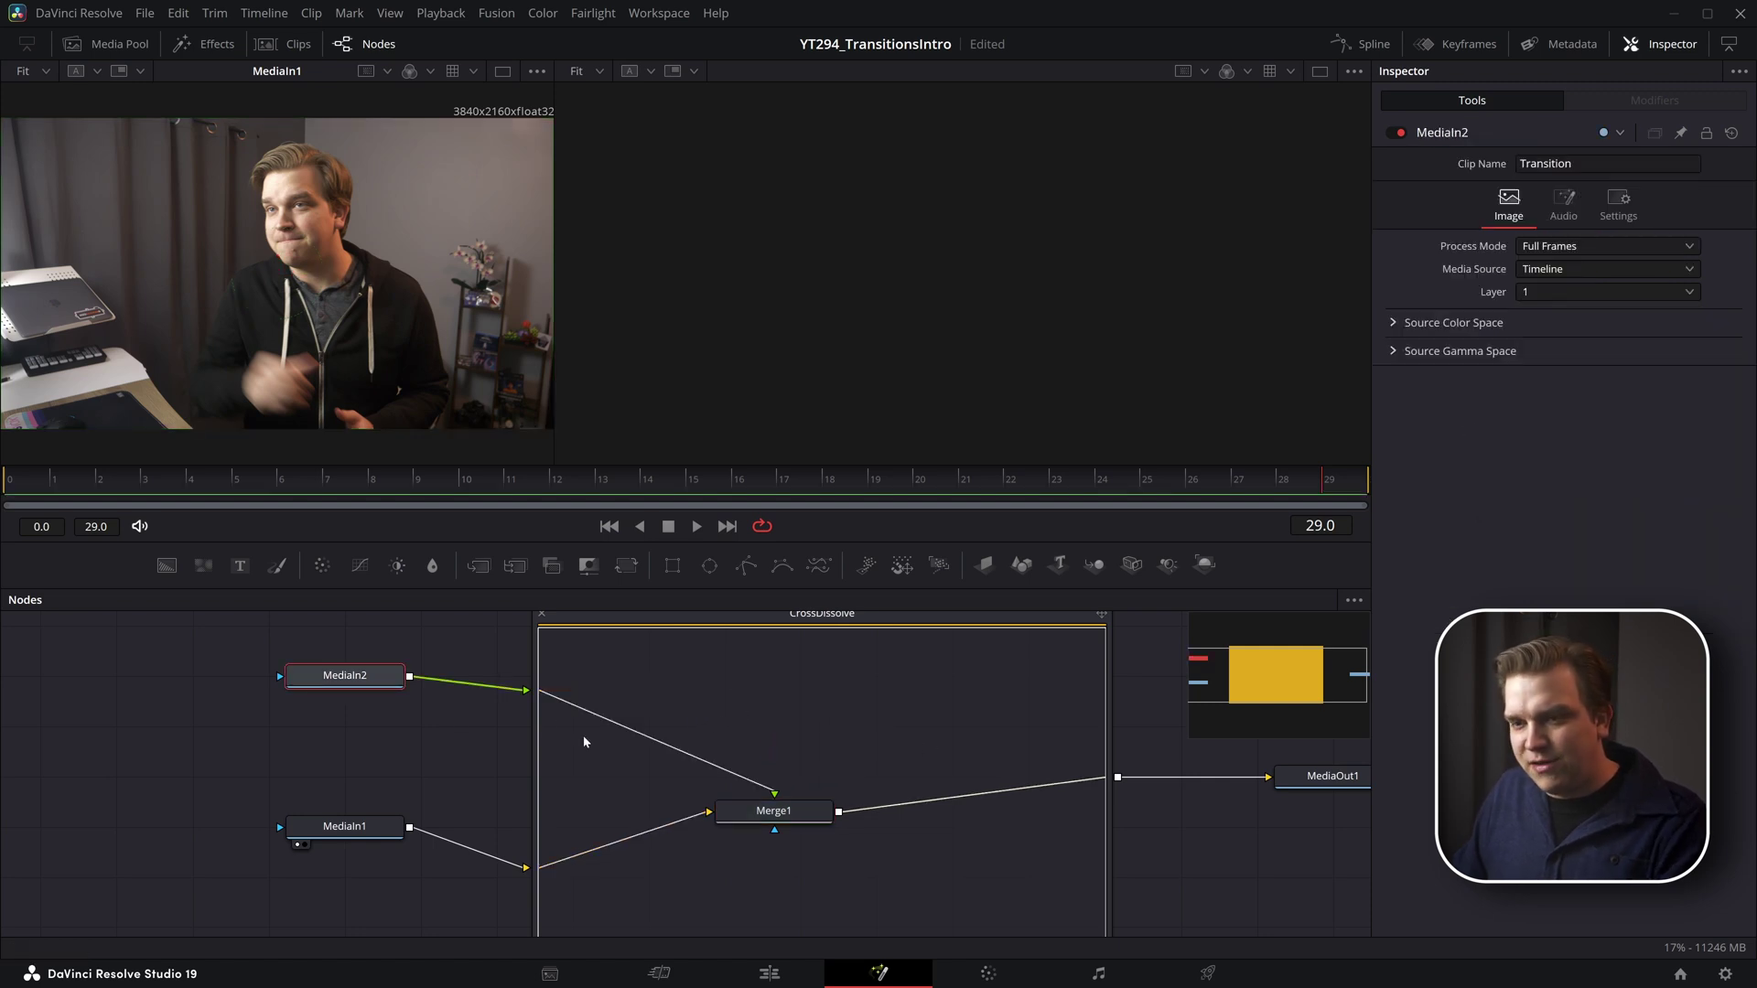
Step: Show Merge1's output in the second viewer
key(2)
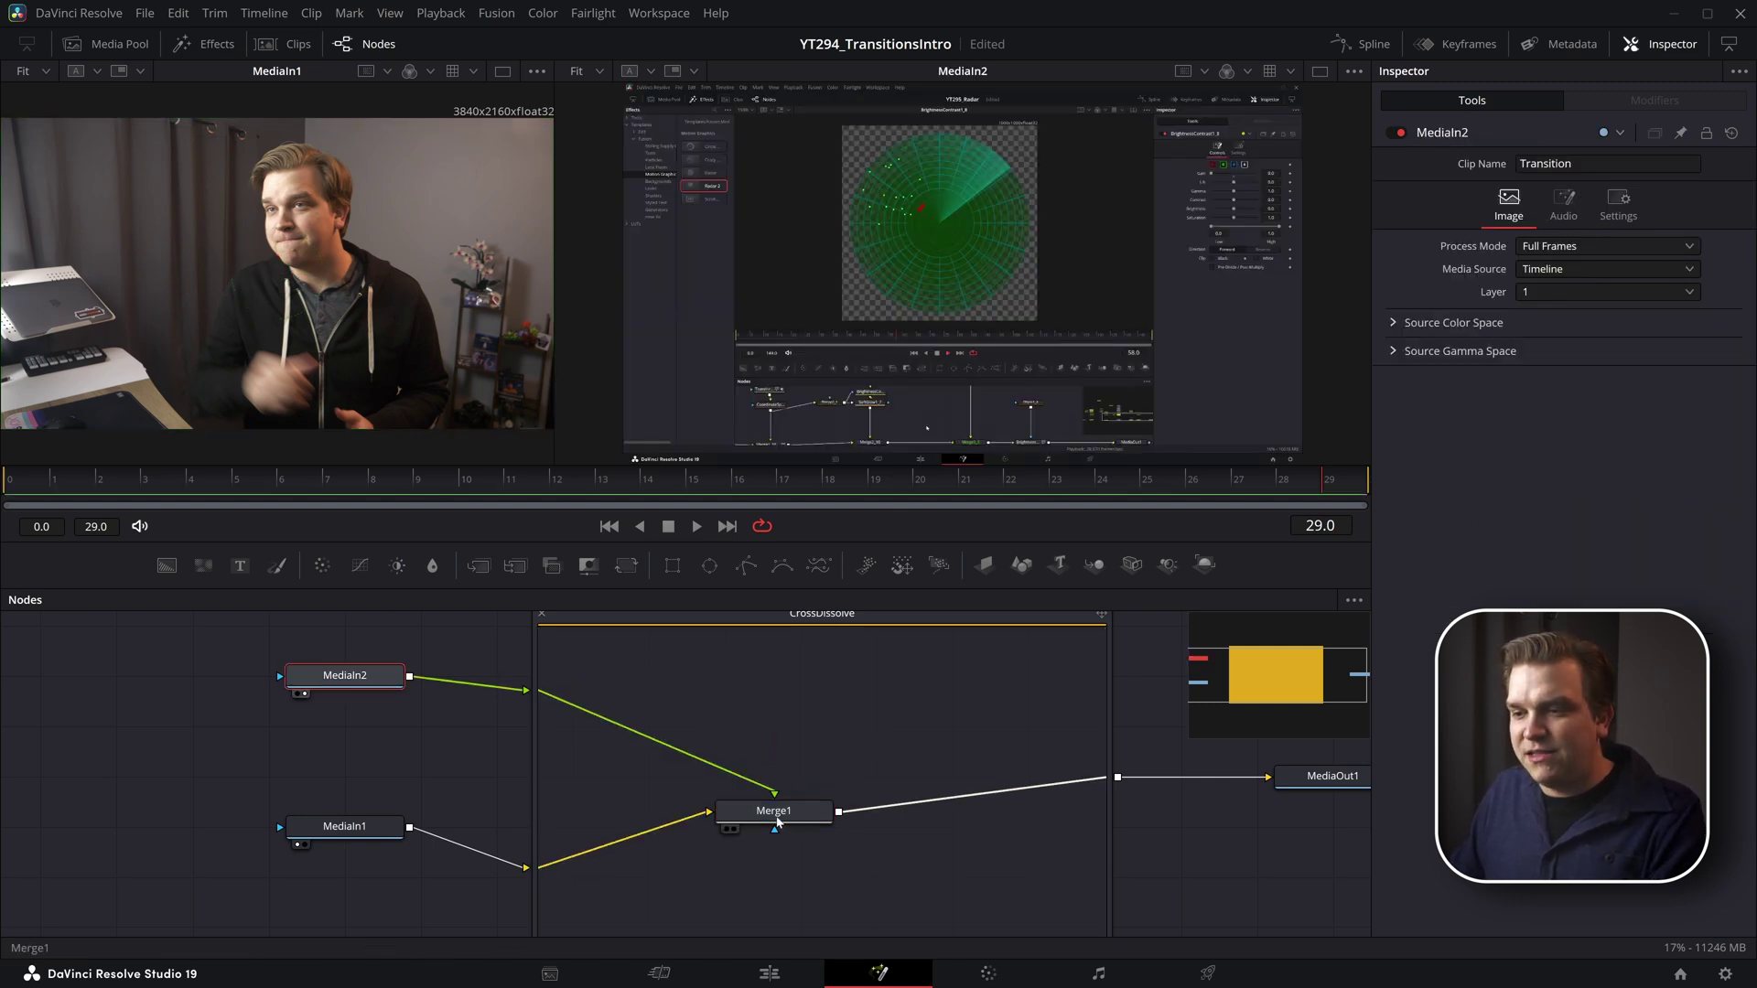
click(767, 820)
key(2)
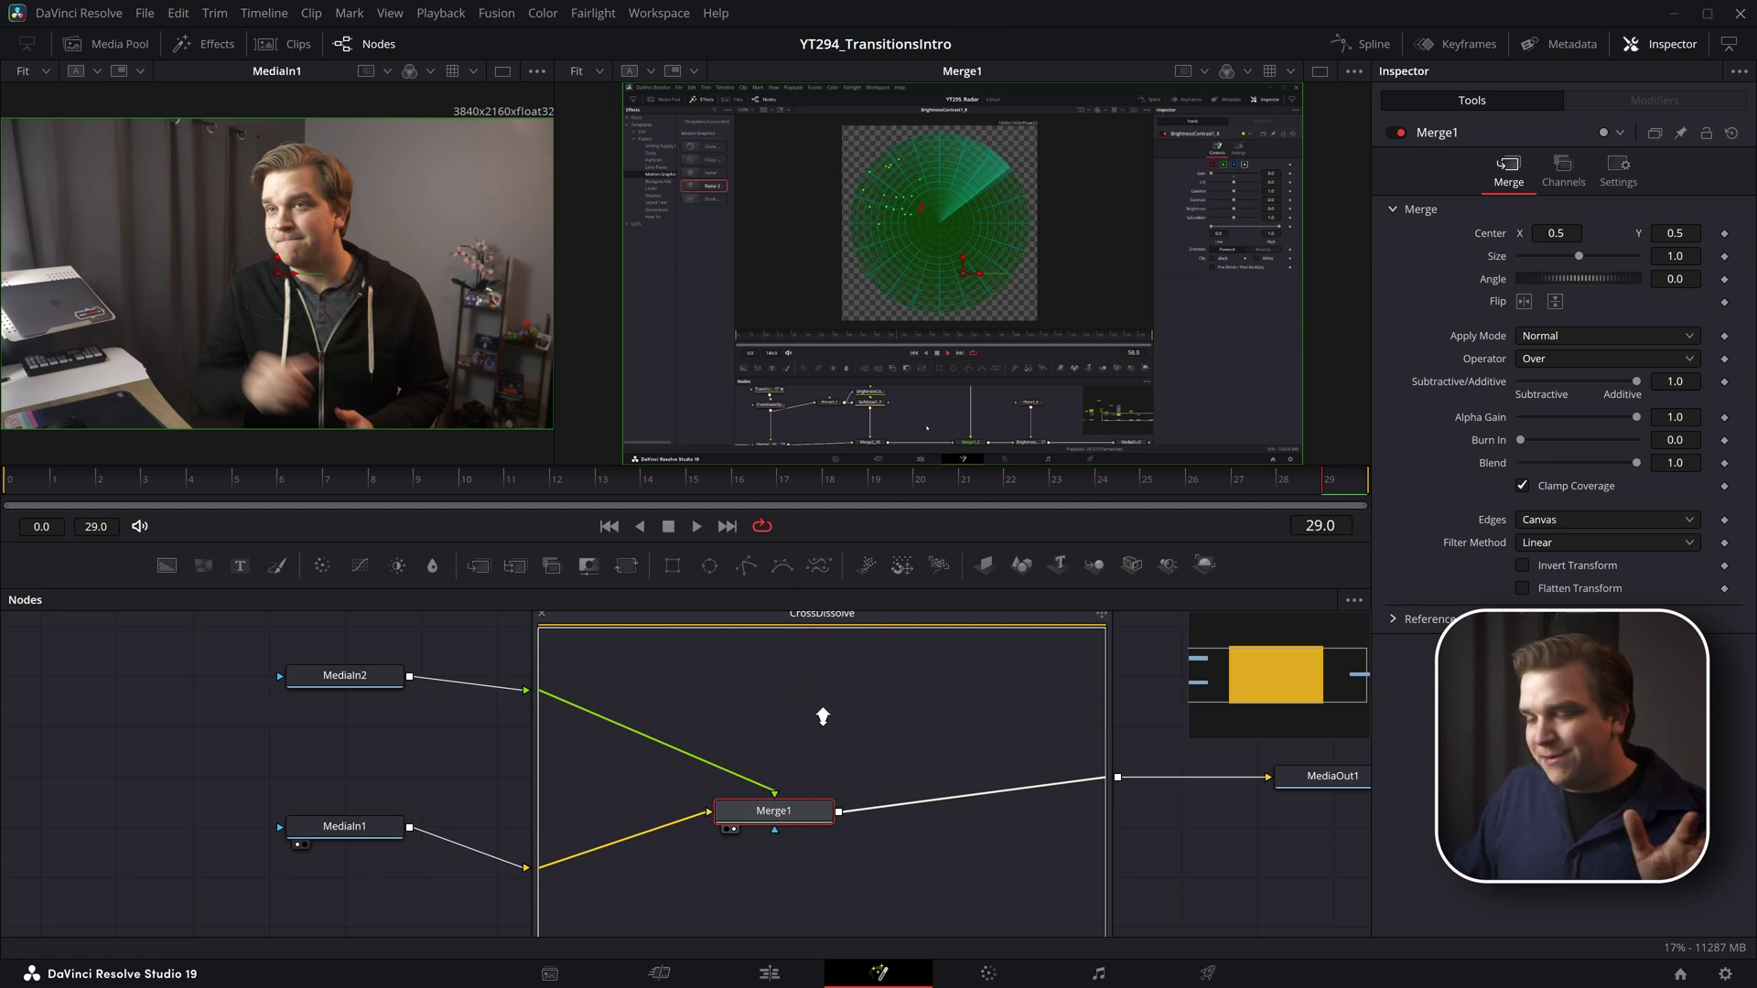
Step: Switch to a single large viewer showing MediaIn1
scroll(827, 765, up, 5)
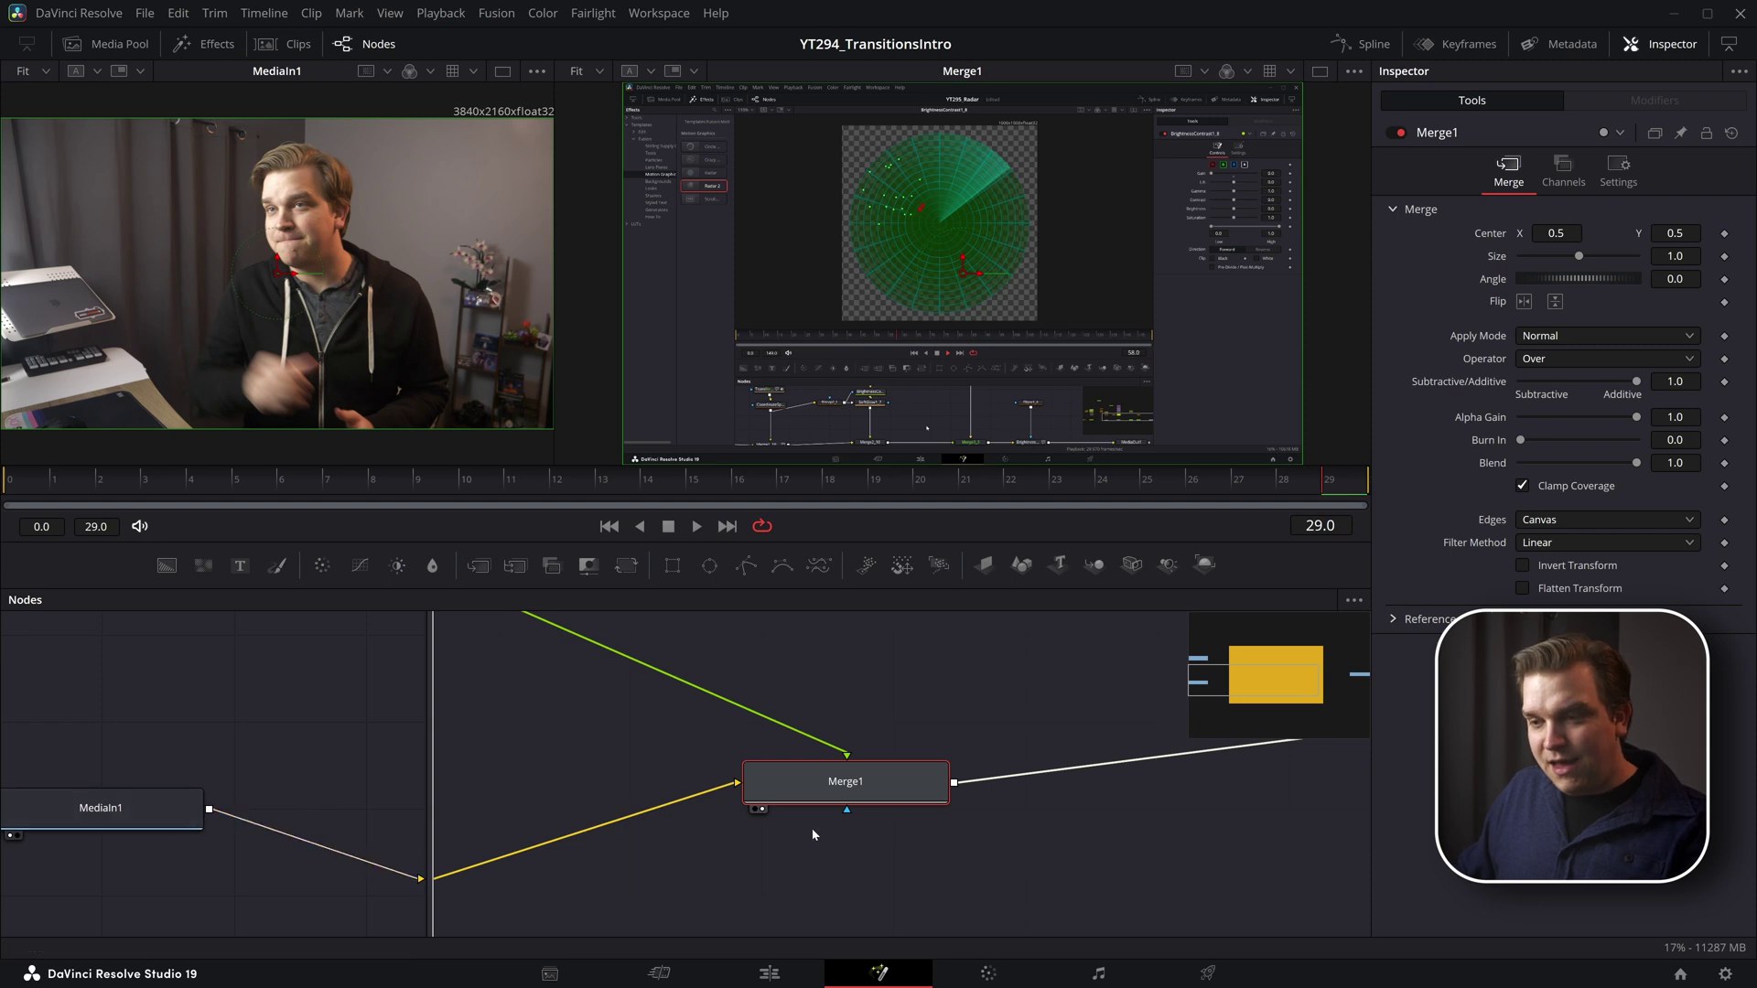
drag(186, 812, 1129, 168)
key(1)
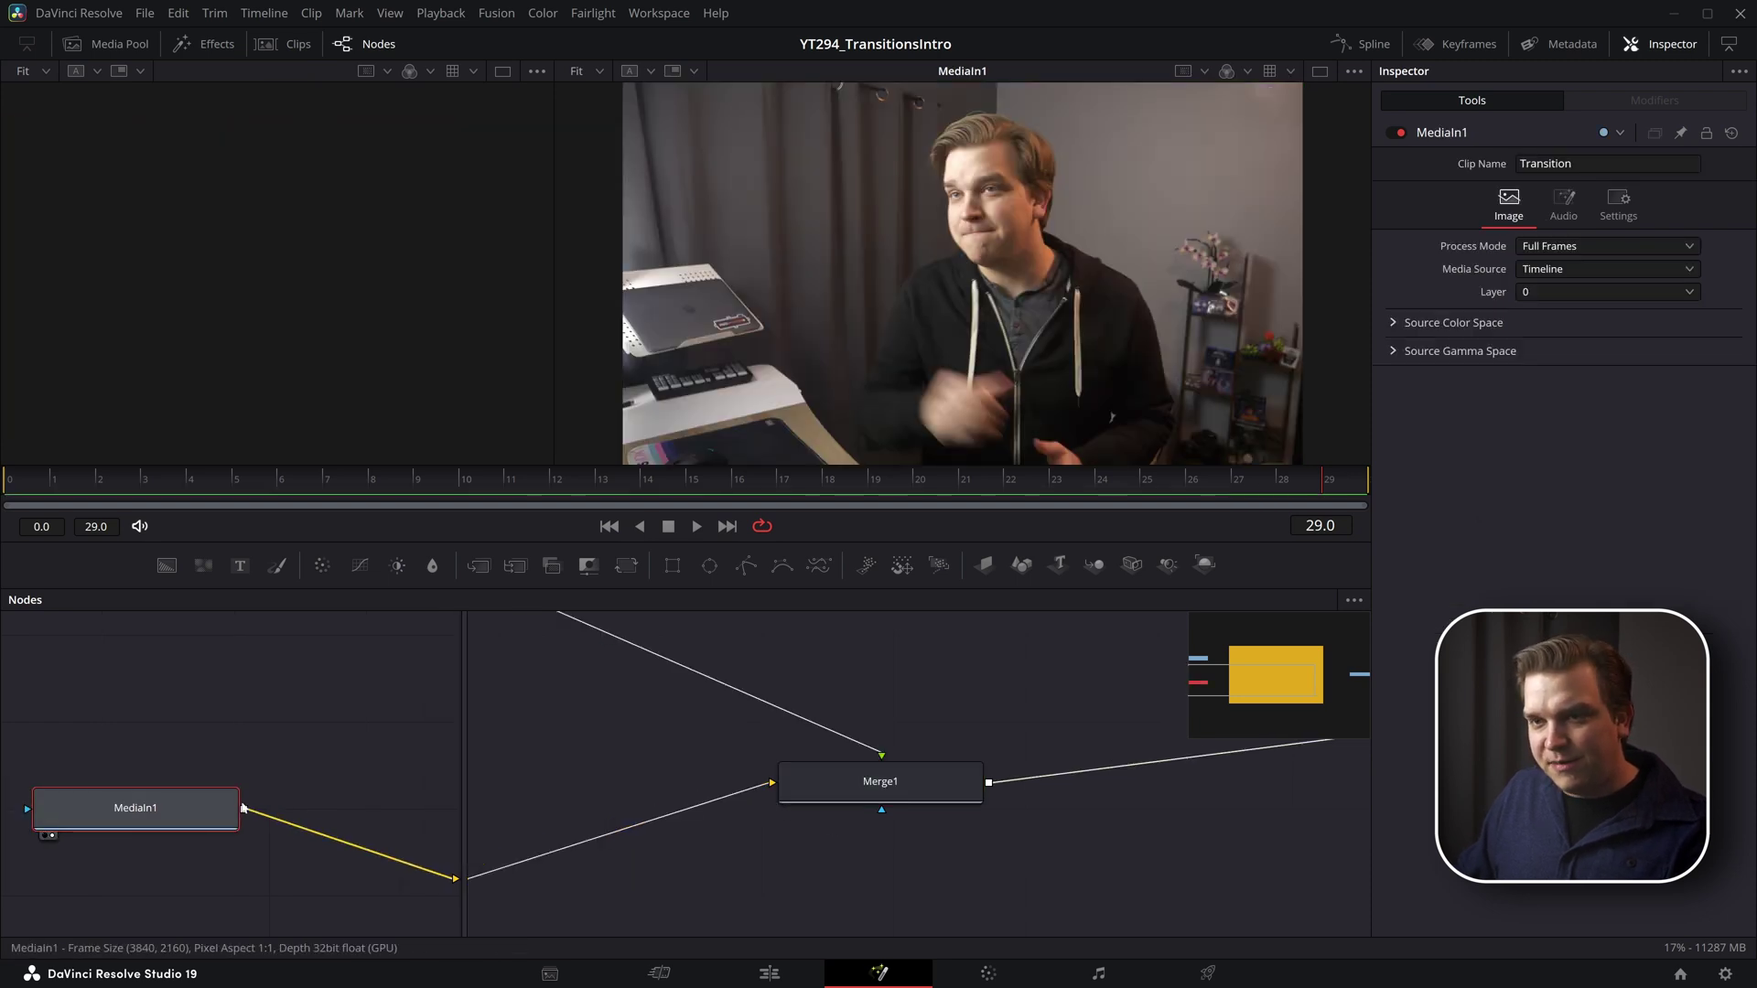
click(1323, 73)
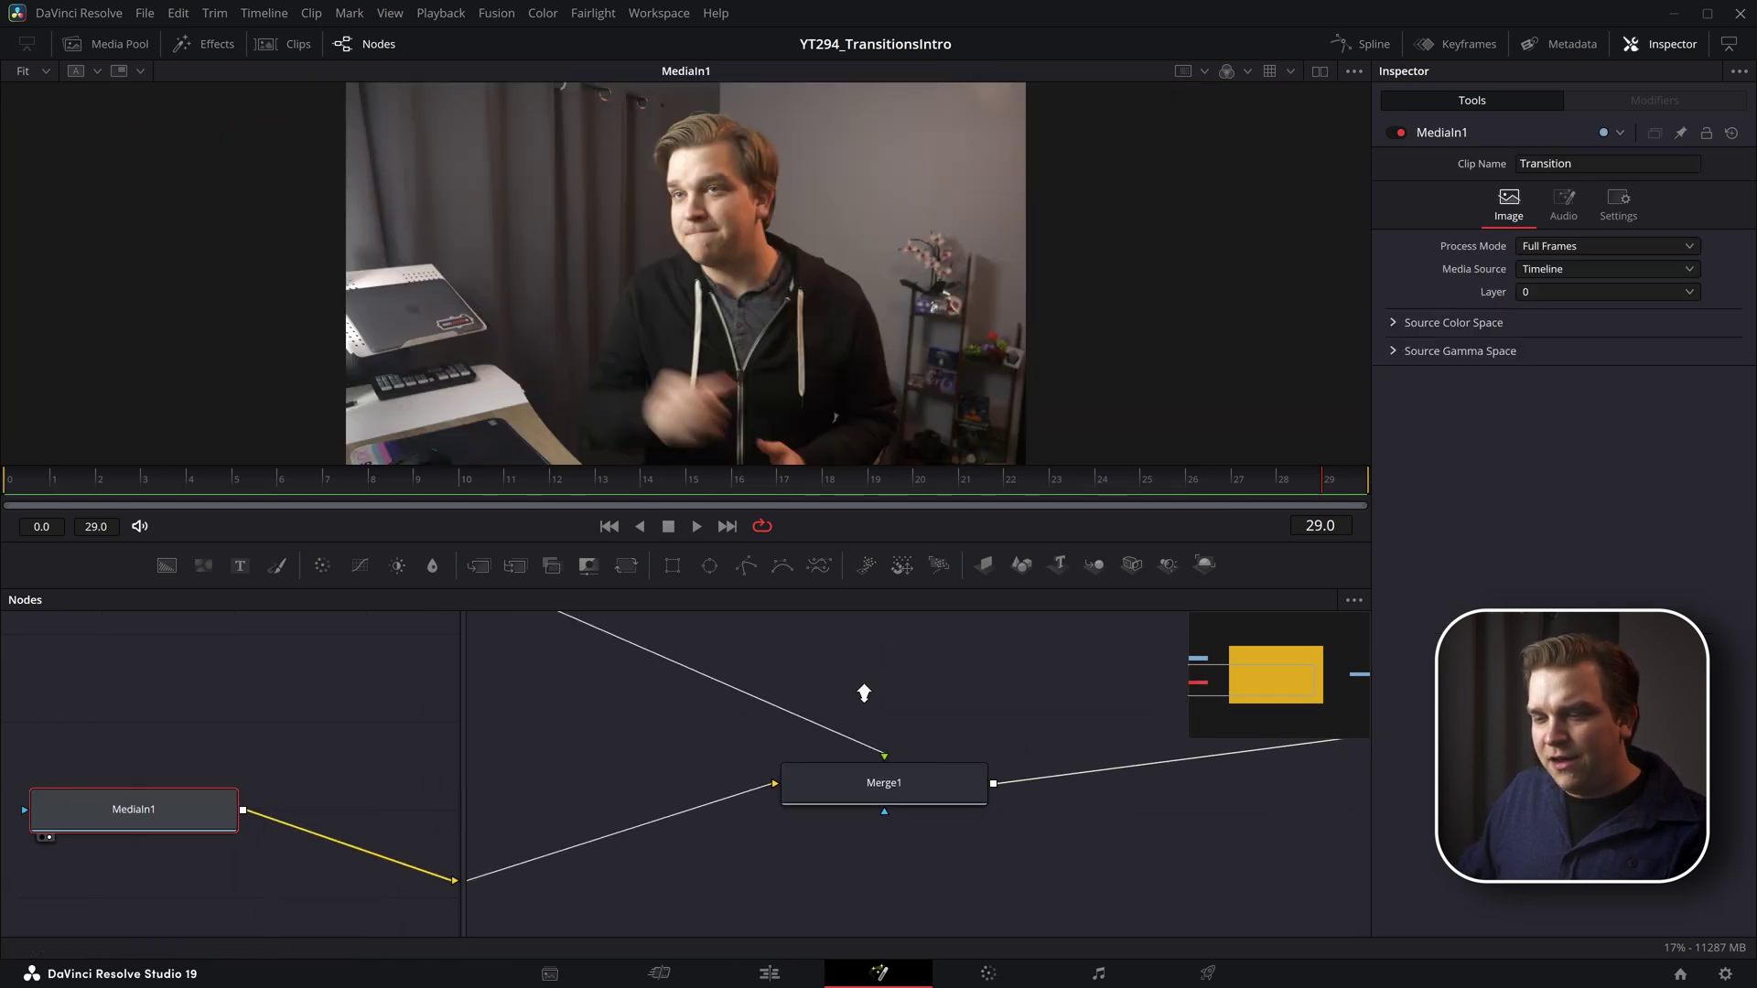
scroll(863, 690, down, 1)
click(911, 811)
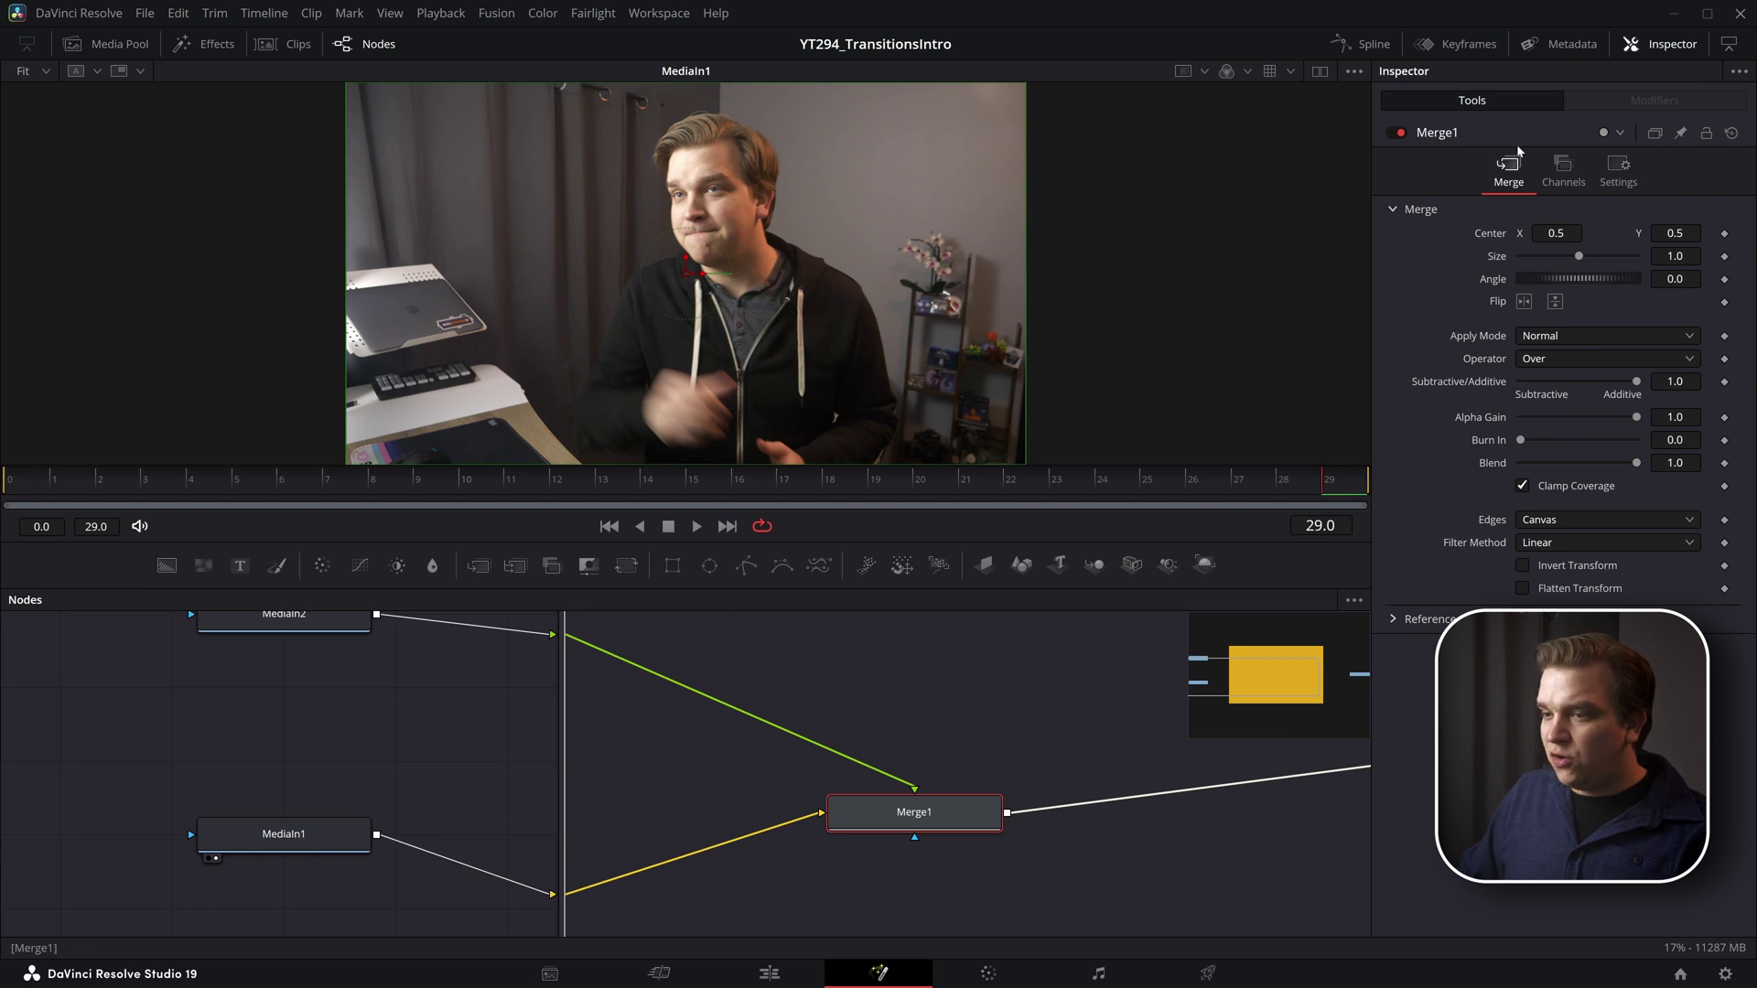
scroll(448, 662, down, 1)
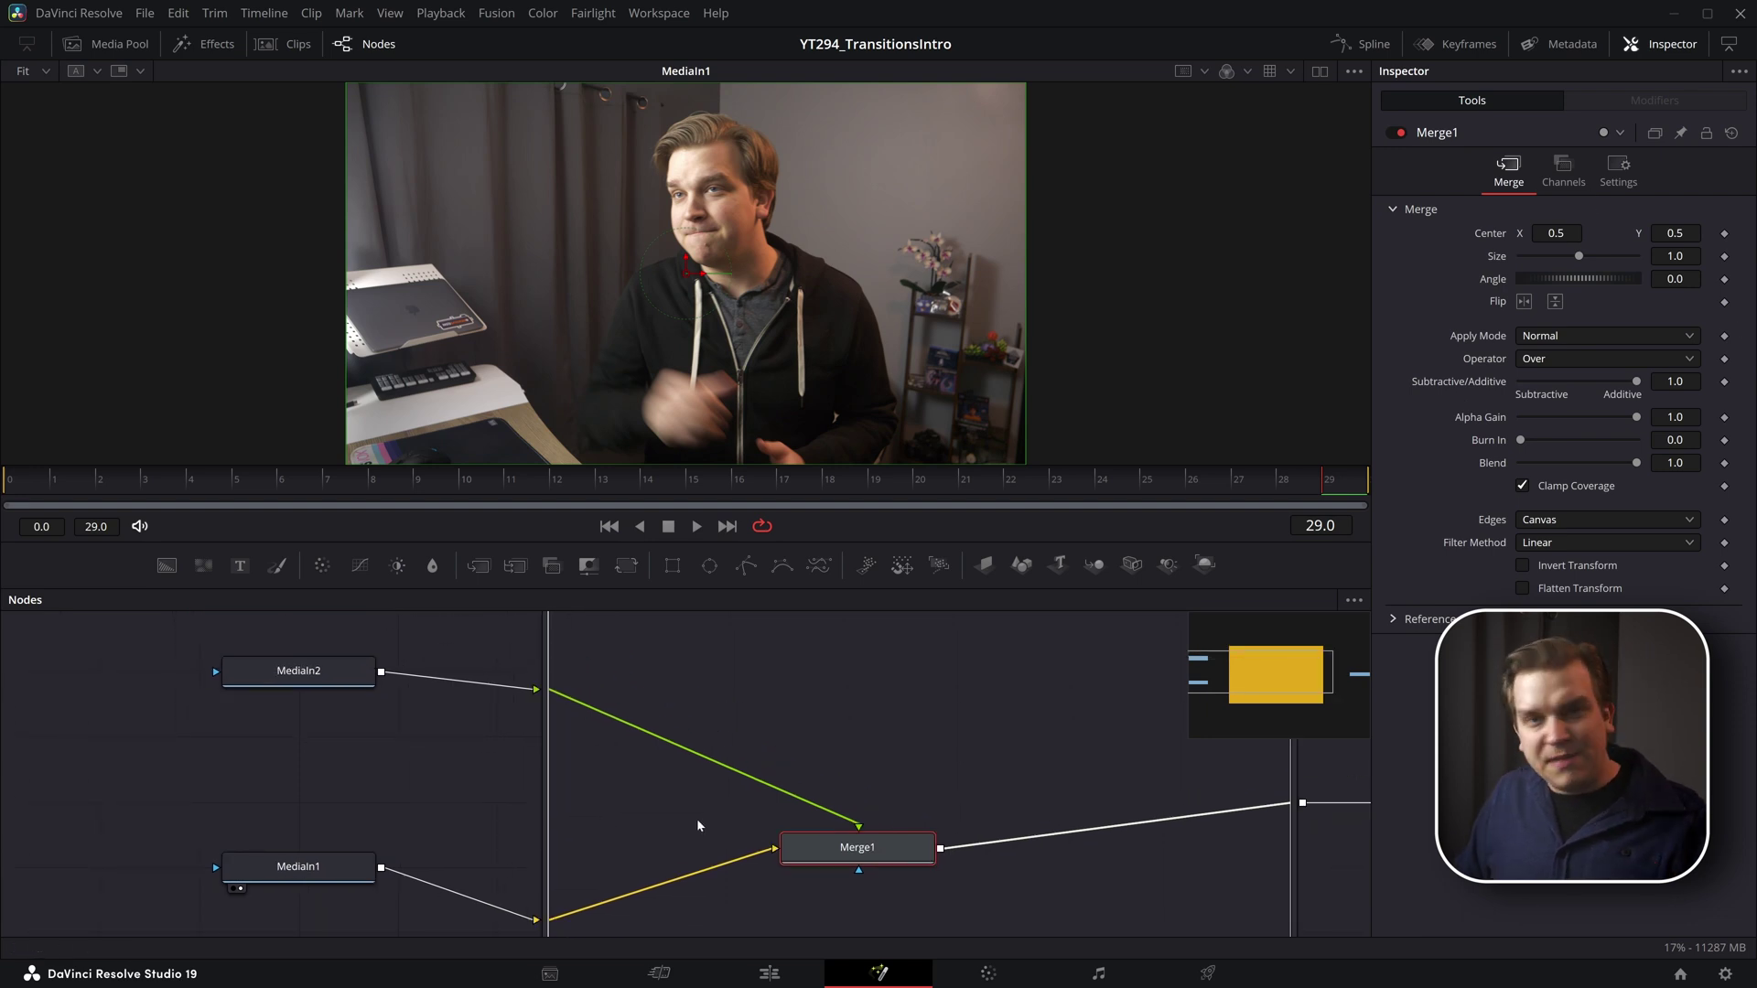
Step: Compare MediaIn2 and Merge1 in the viewer and keep the Merge Operator on Over
click(302, 673)
key(1)
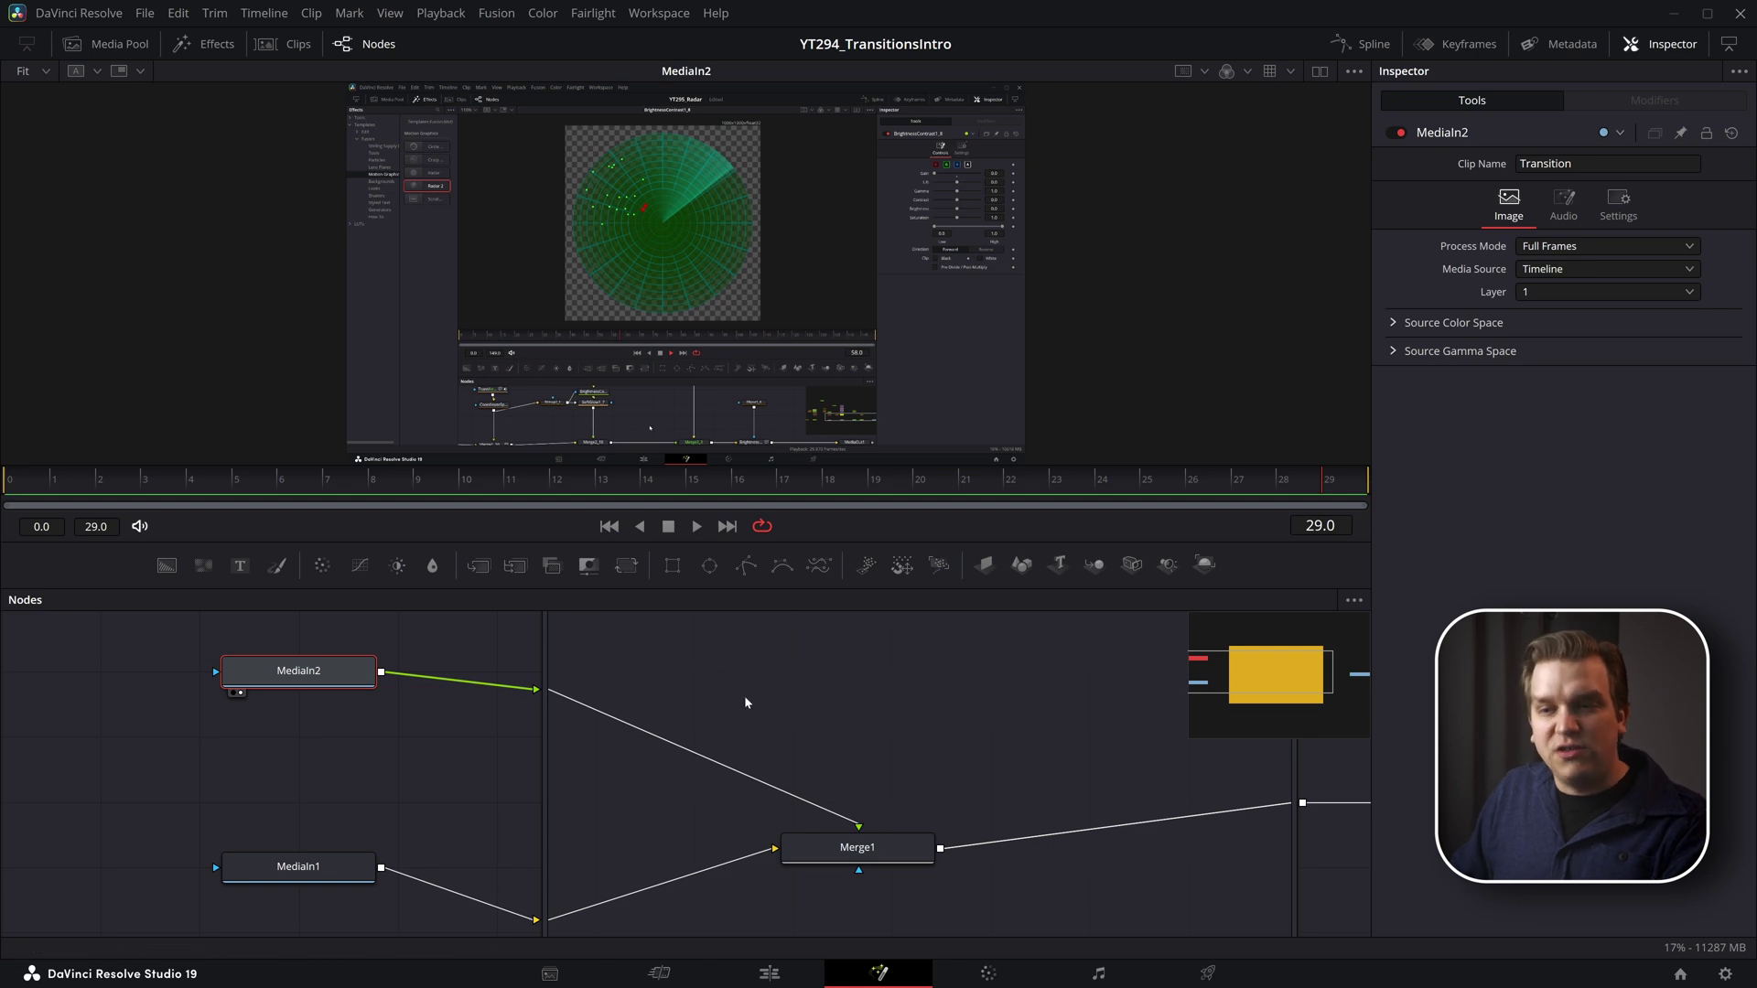
click(929, 855)
key(1)
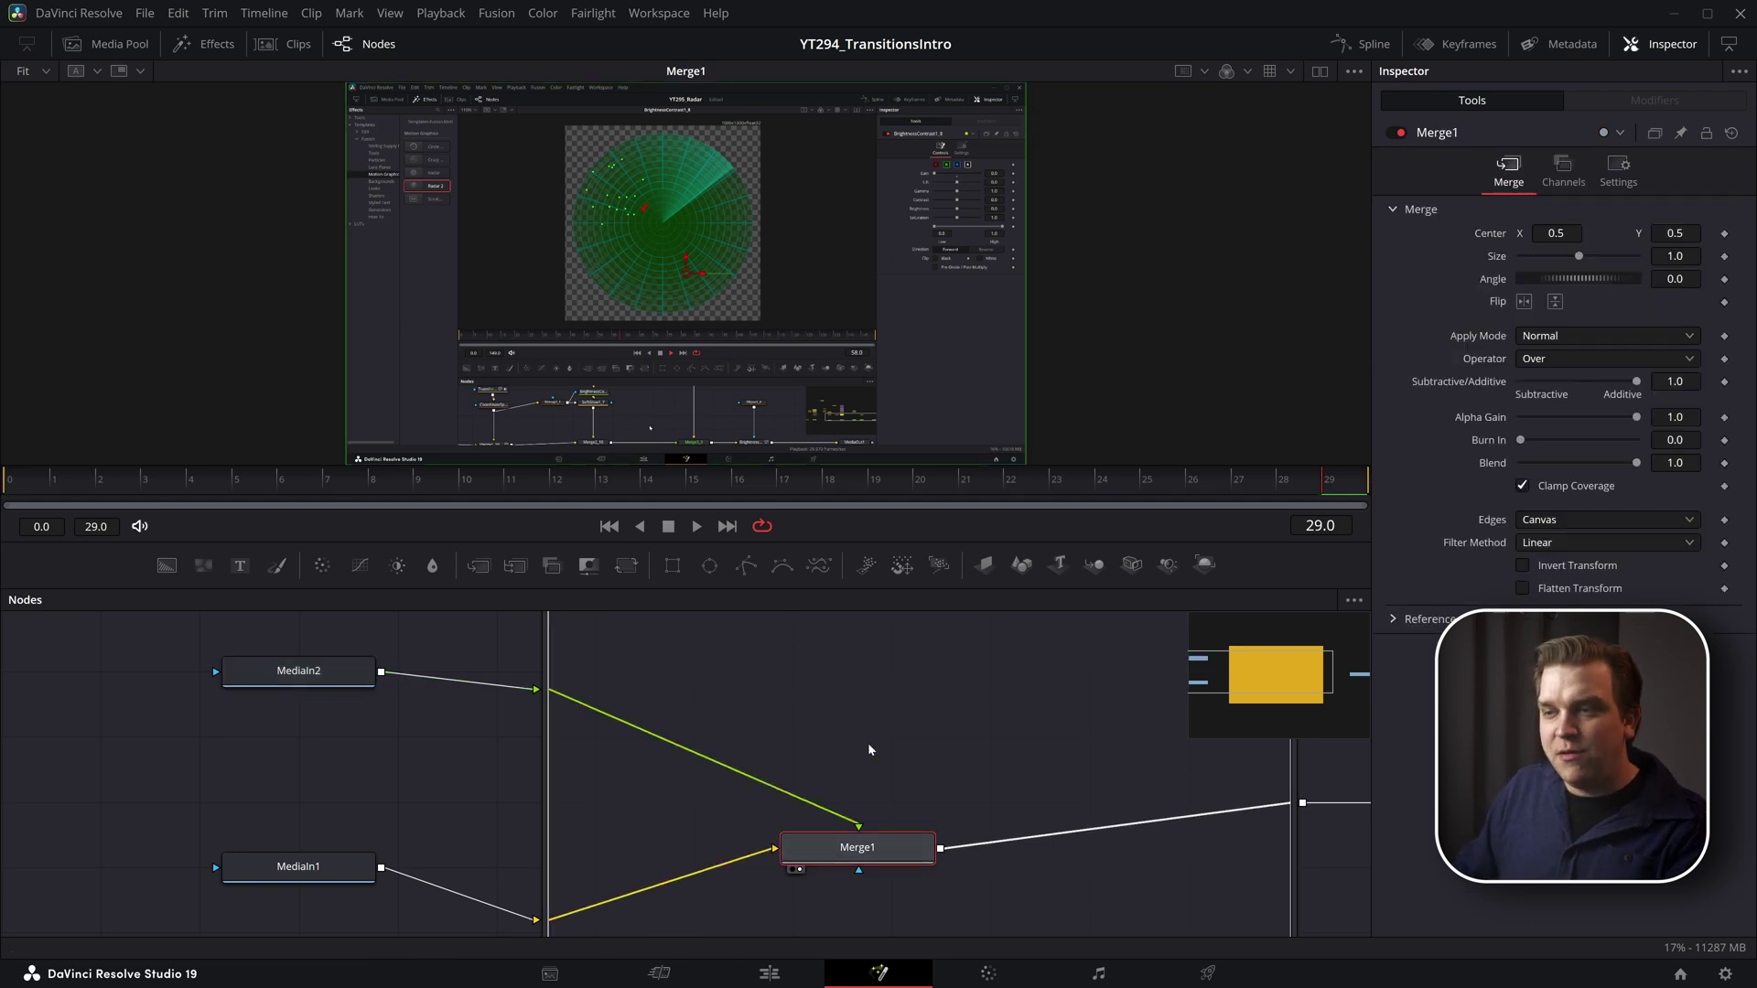
scroll(878, 742, down, 1)
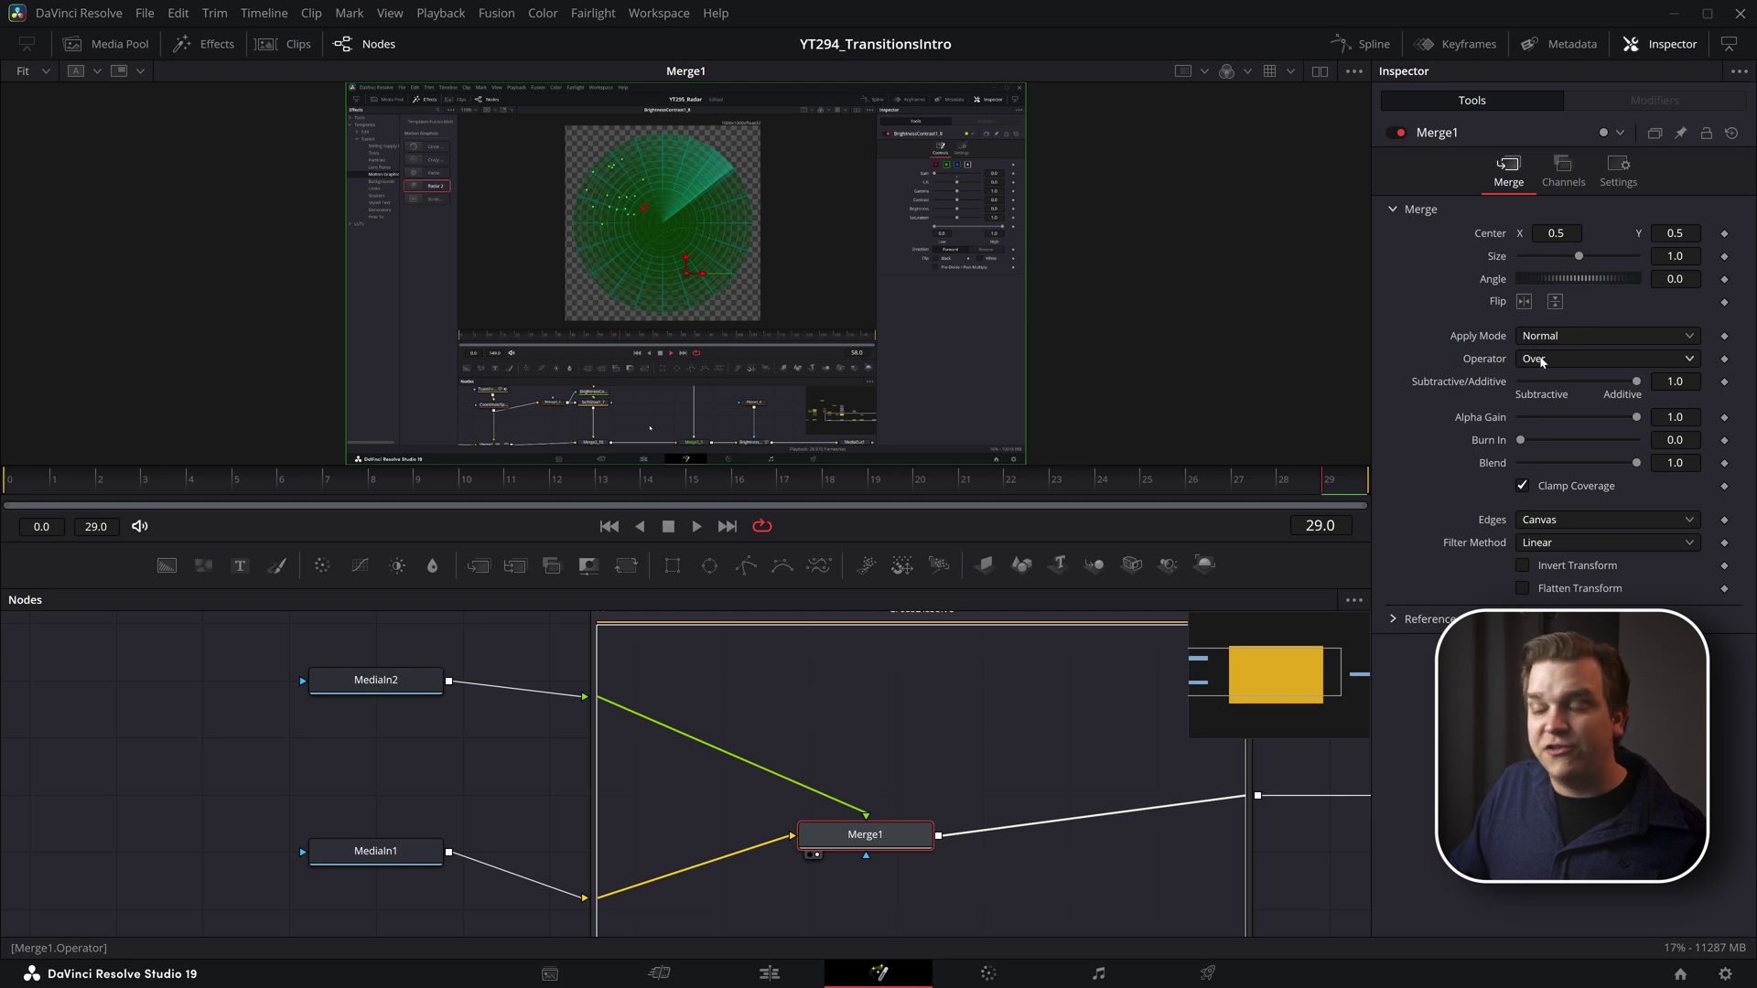
click(1543, 360)
click(1551, 372)
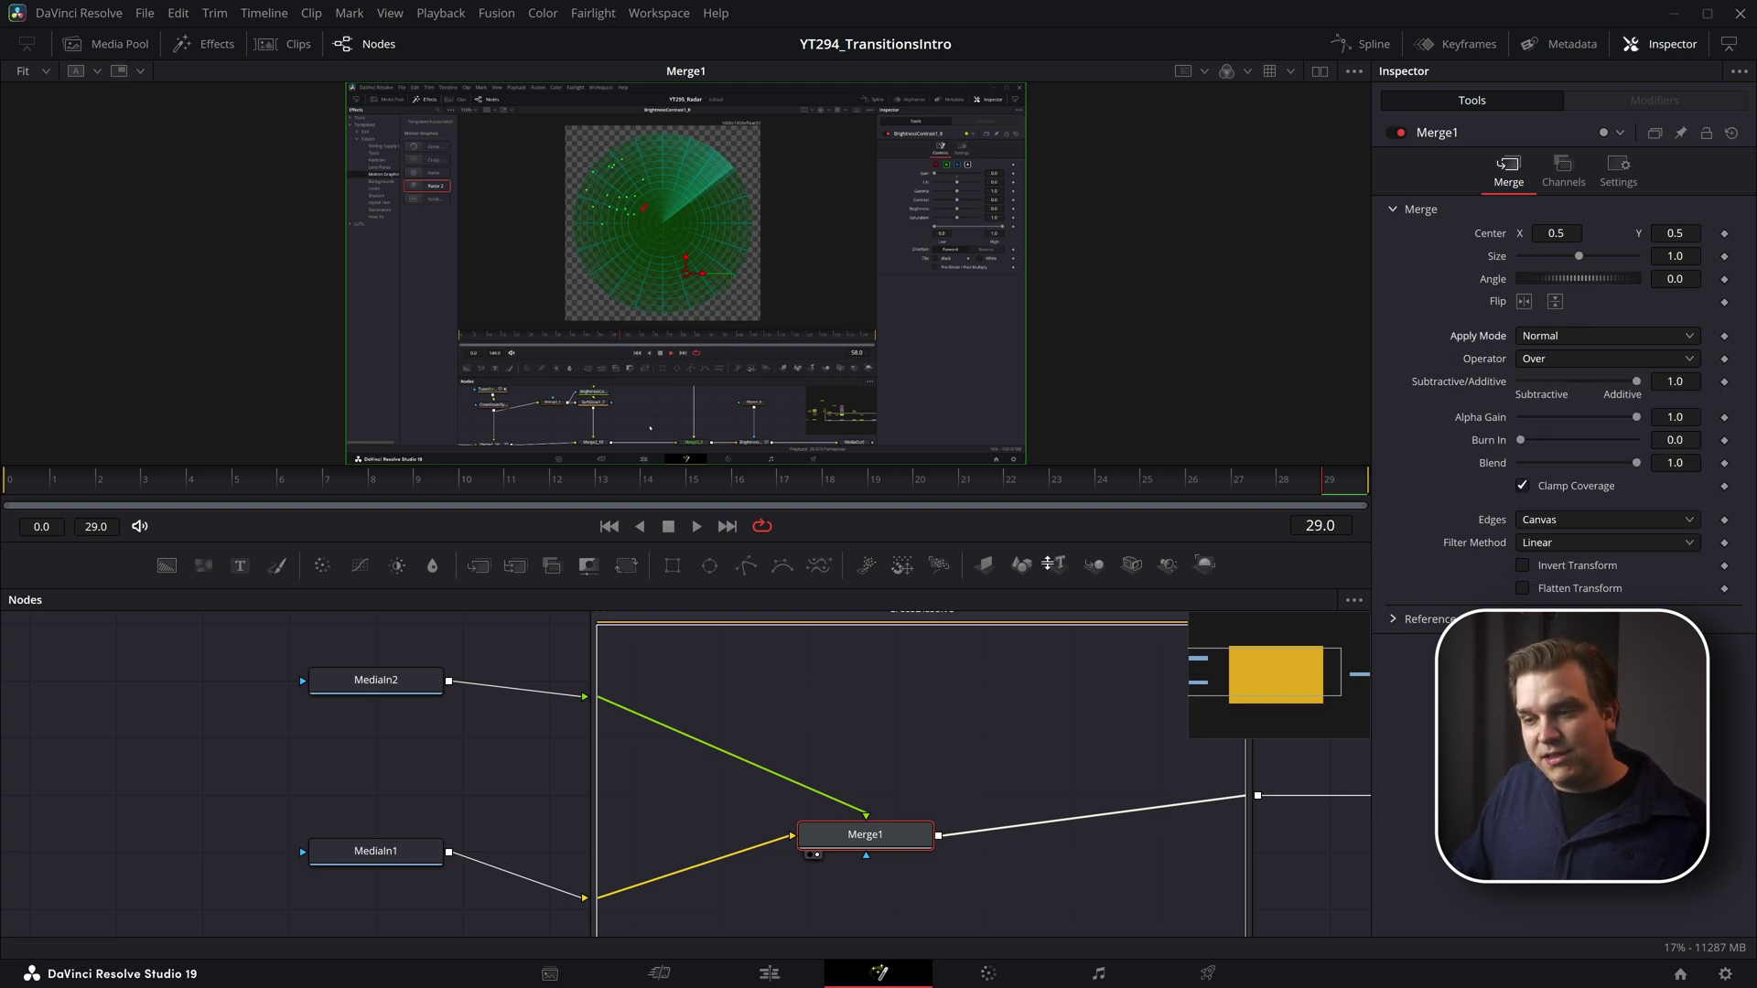
Step: Set Merge1 Center X to about -0.543, sliding the radar foreground off left
click(402, 679)
key(1)
click(875, 843)
key(1)
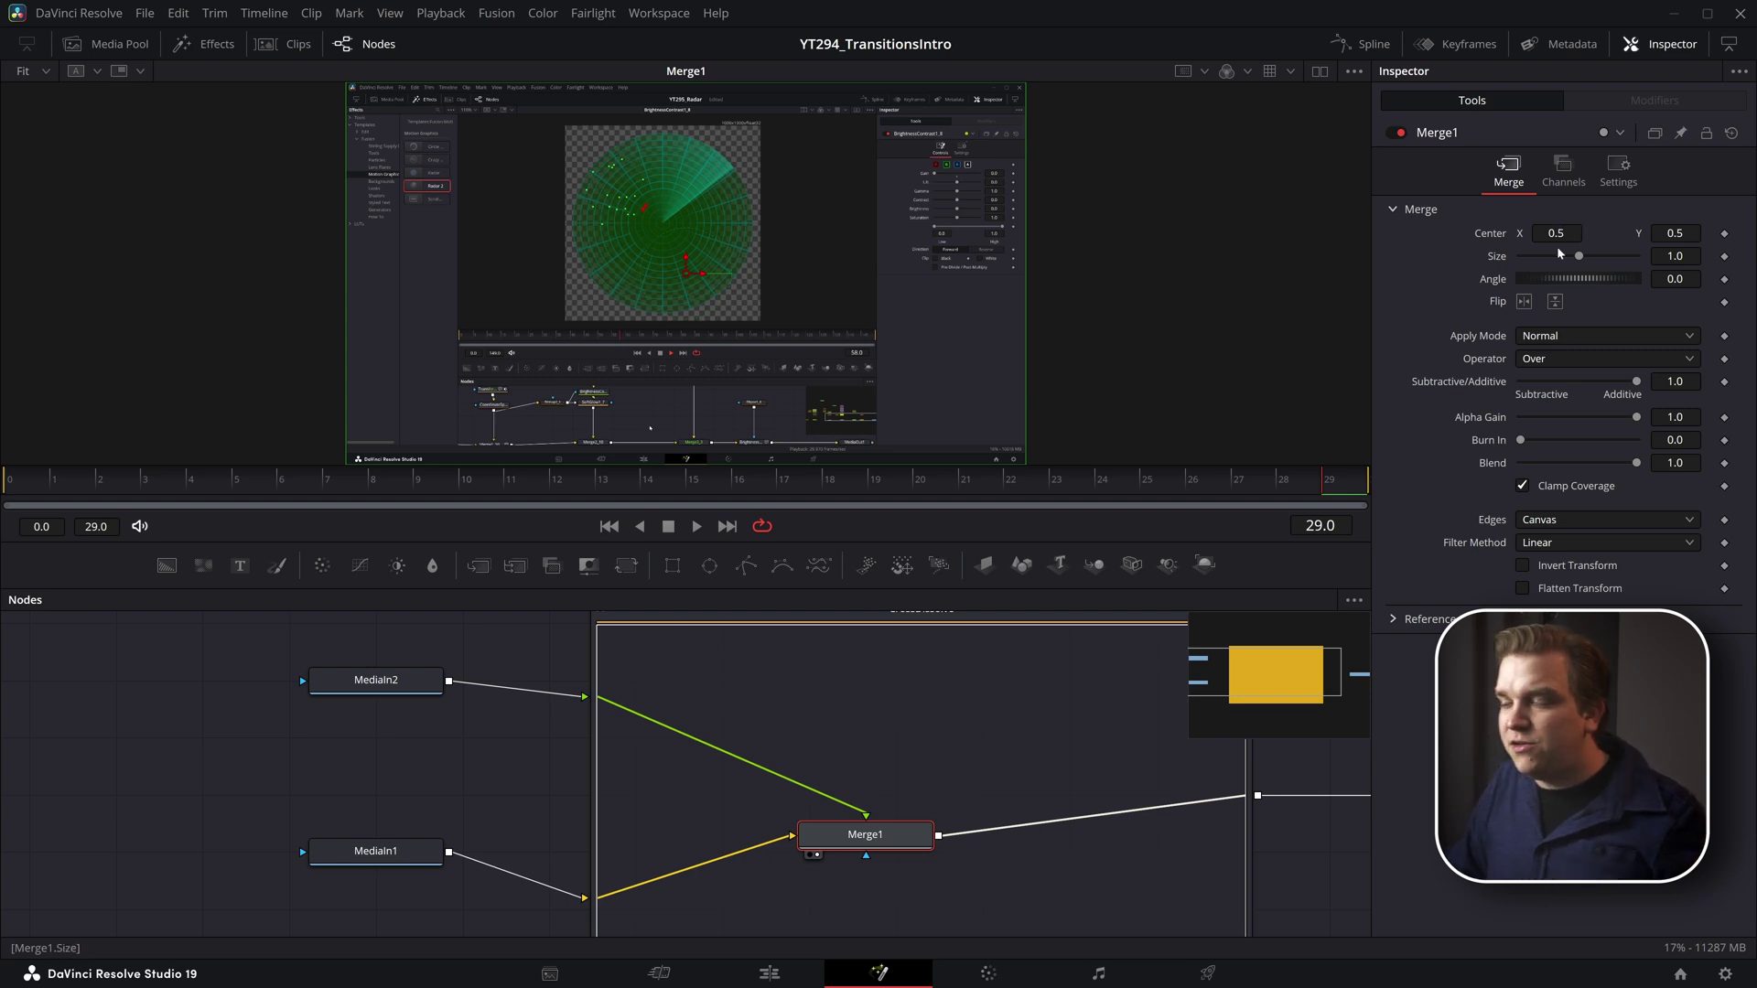
drag(1555, 232, 1485, 254)
Step: Reset Center X to 0.5 and drive Merge1's Size with an Anim Curves modifier
double_click(1499, 238)
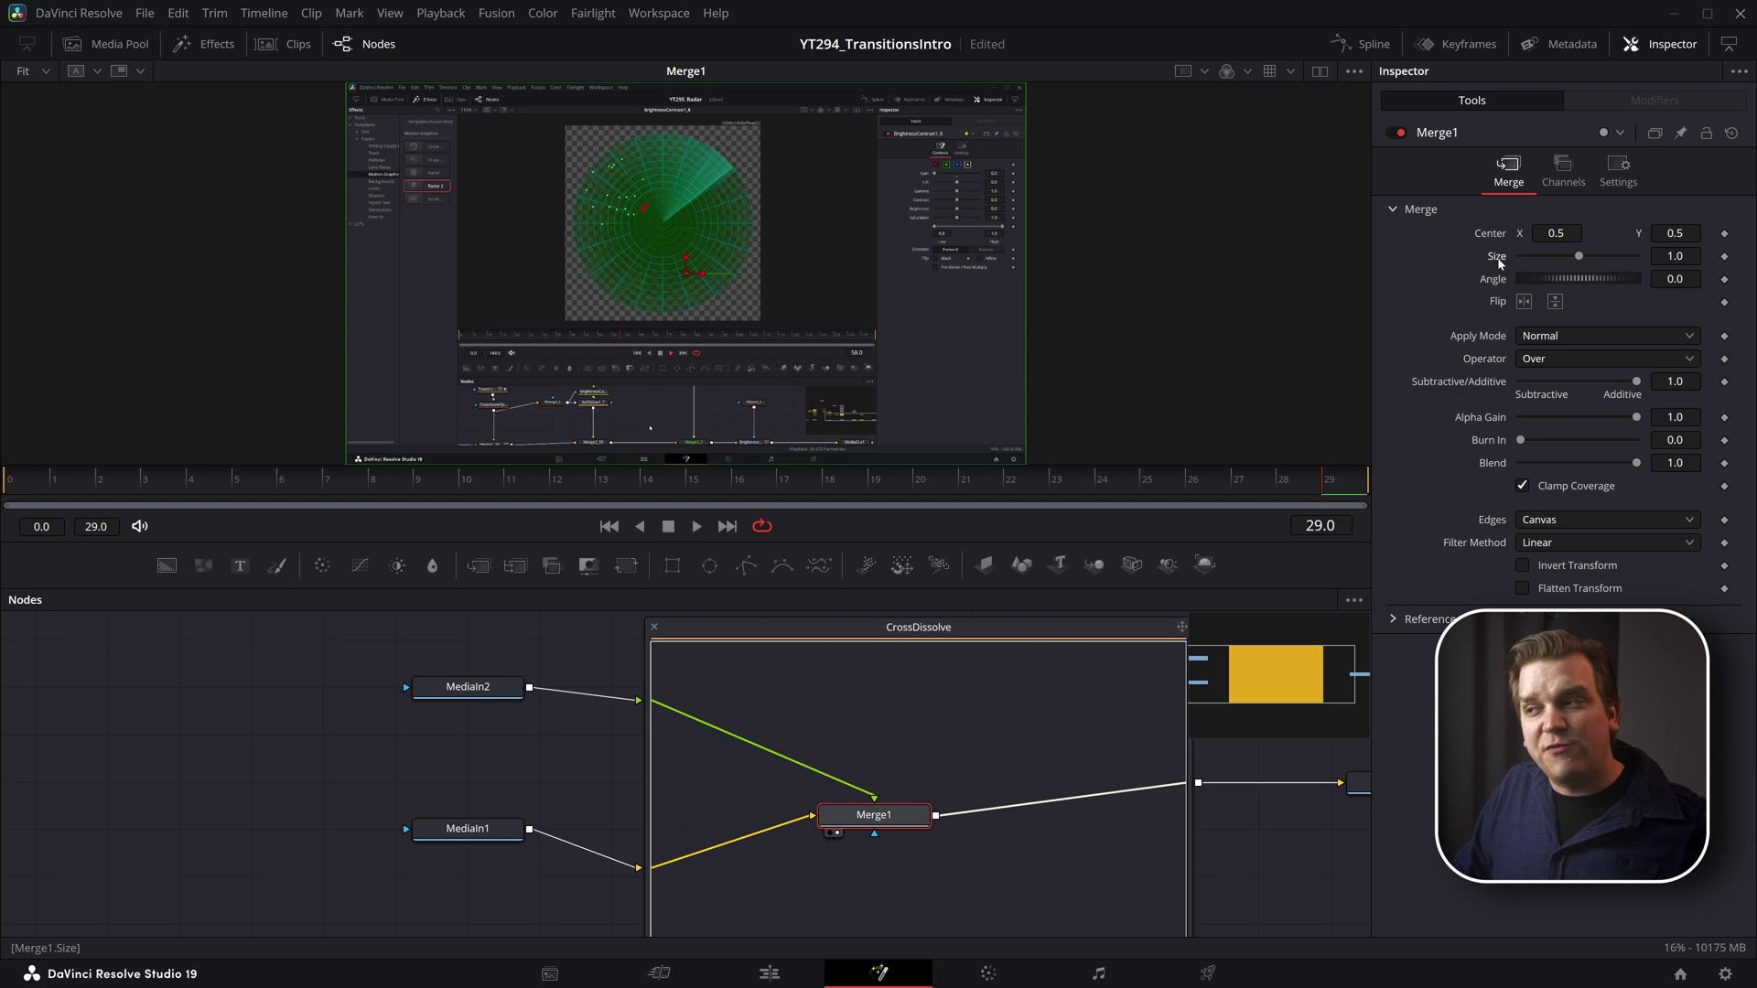
right_click(1500, 263)
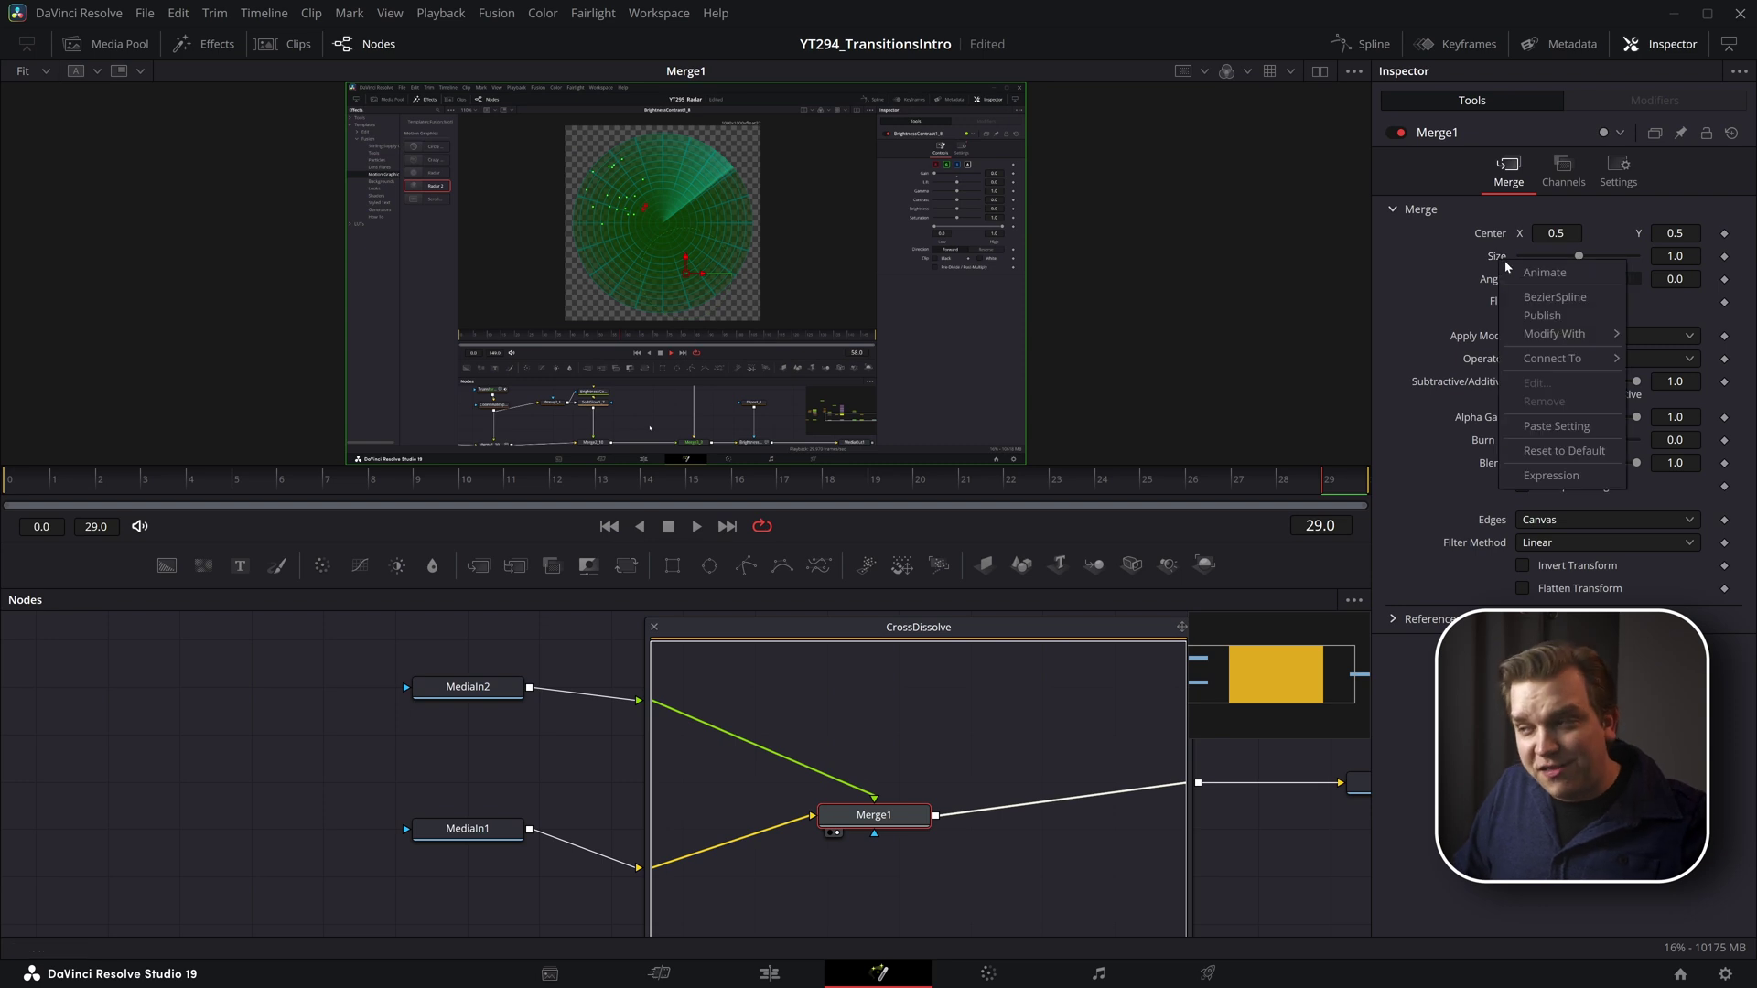
mouse_move(1556, 335)
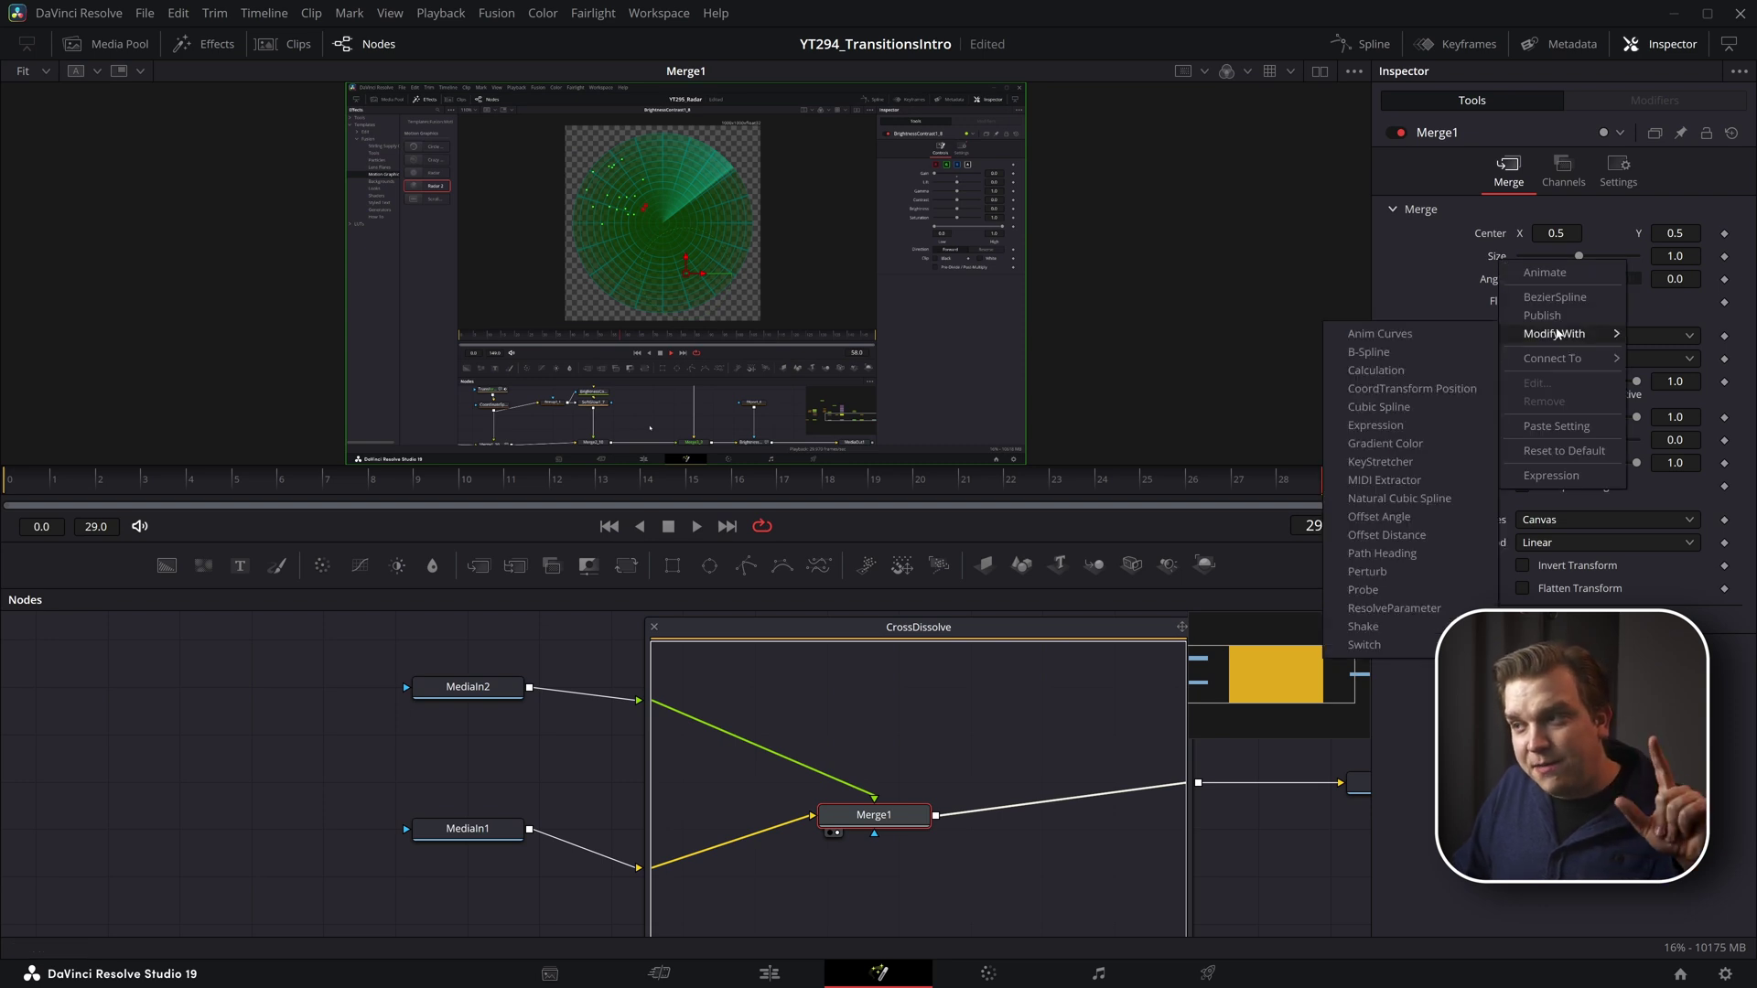
click(1434, 332)
click(1637, 102)
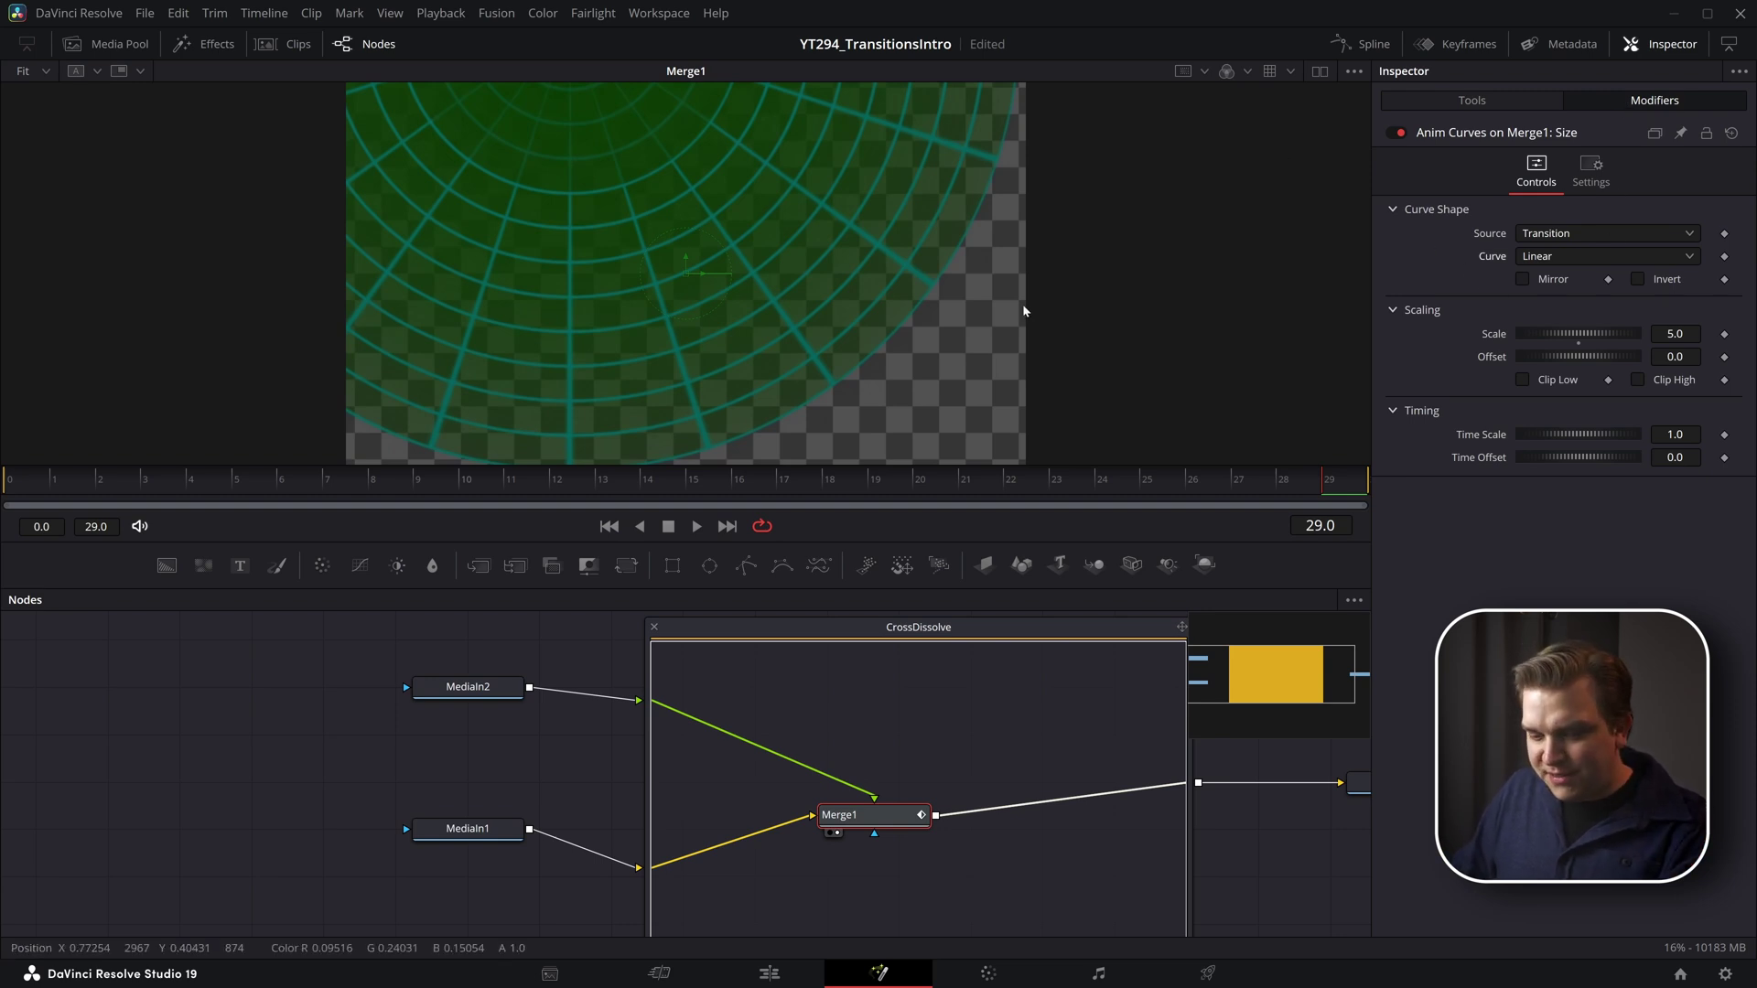
Step: Set the Anim Curves Scale to 1.0 with Source Transition, then scrub frames 0–25 to preview
text(1)
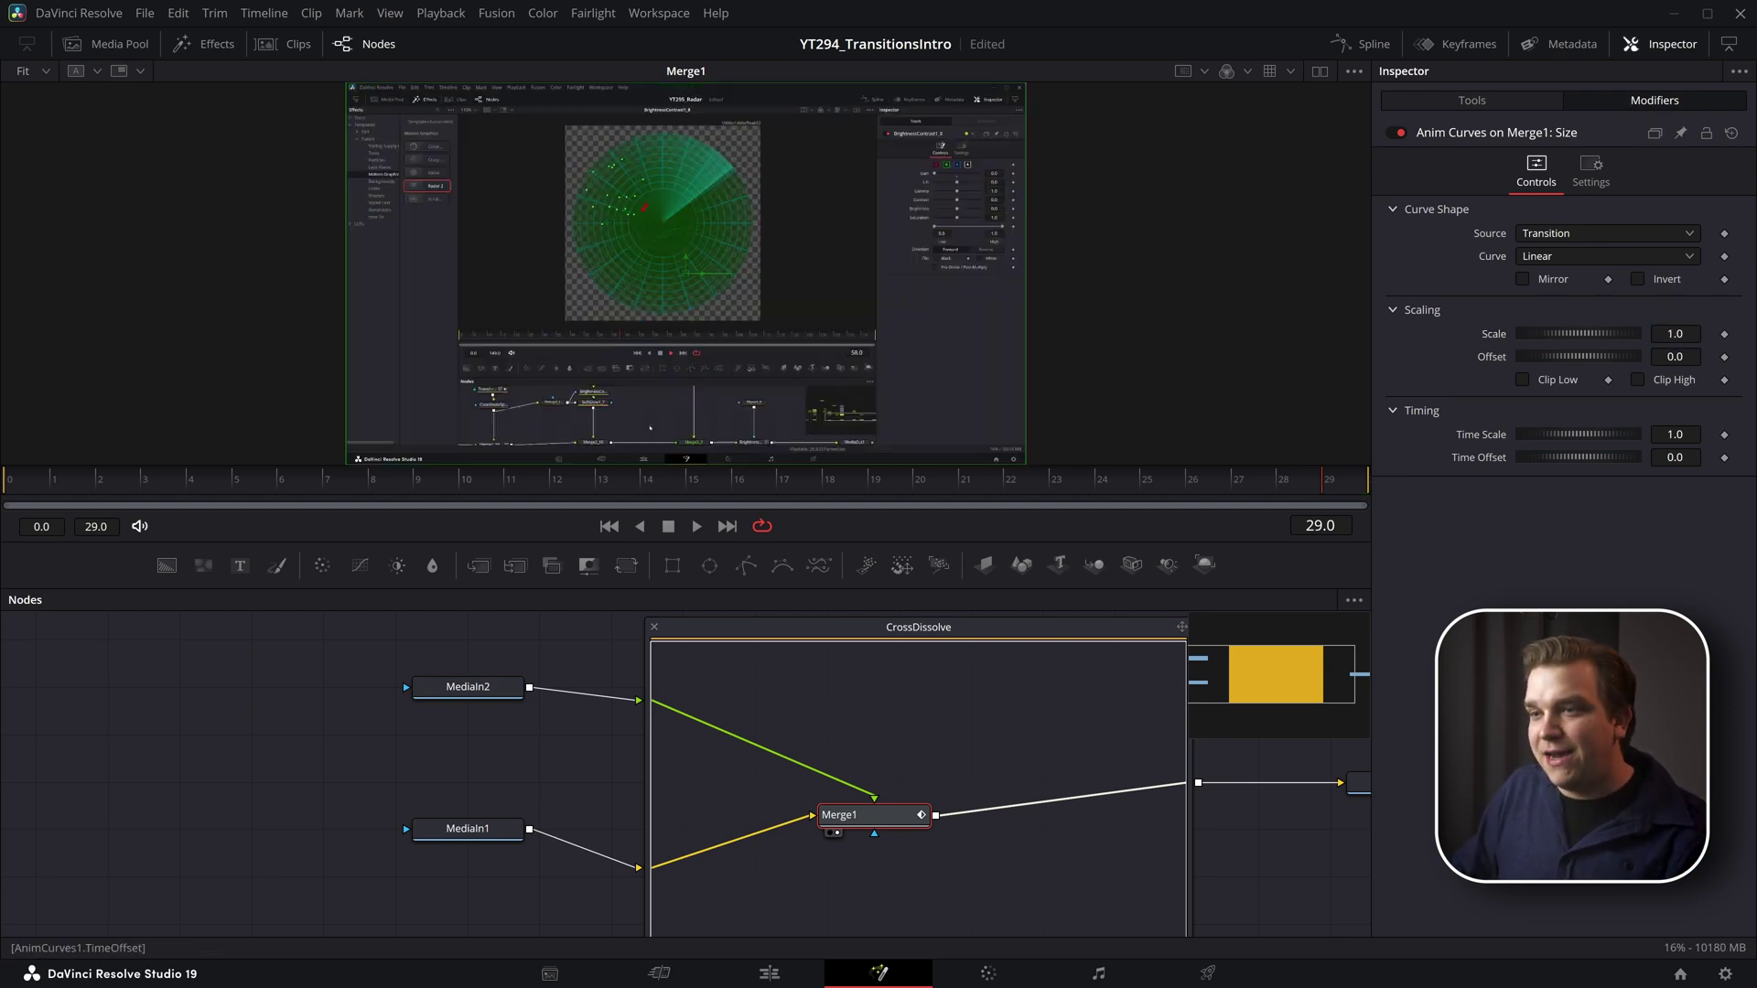
key(Return)
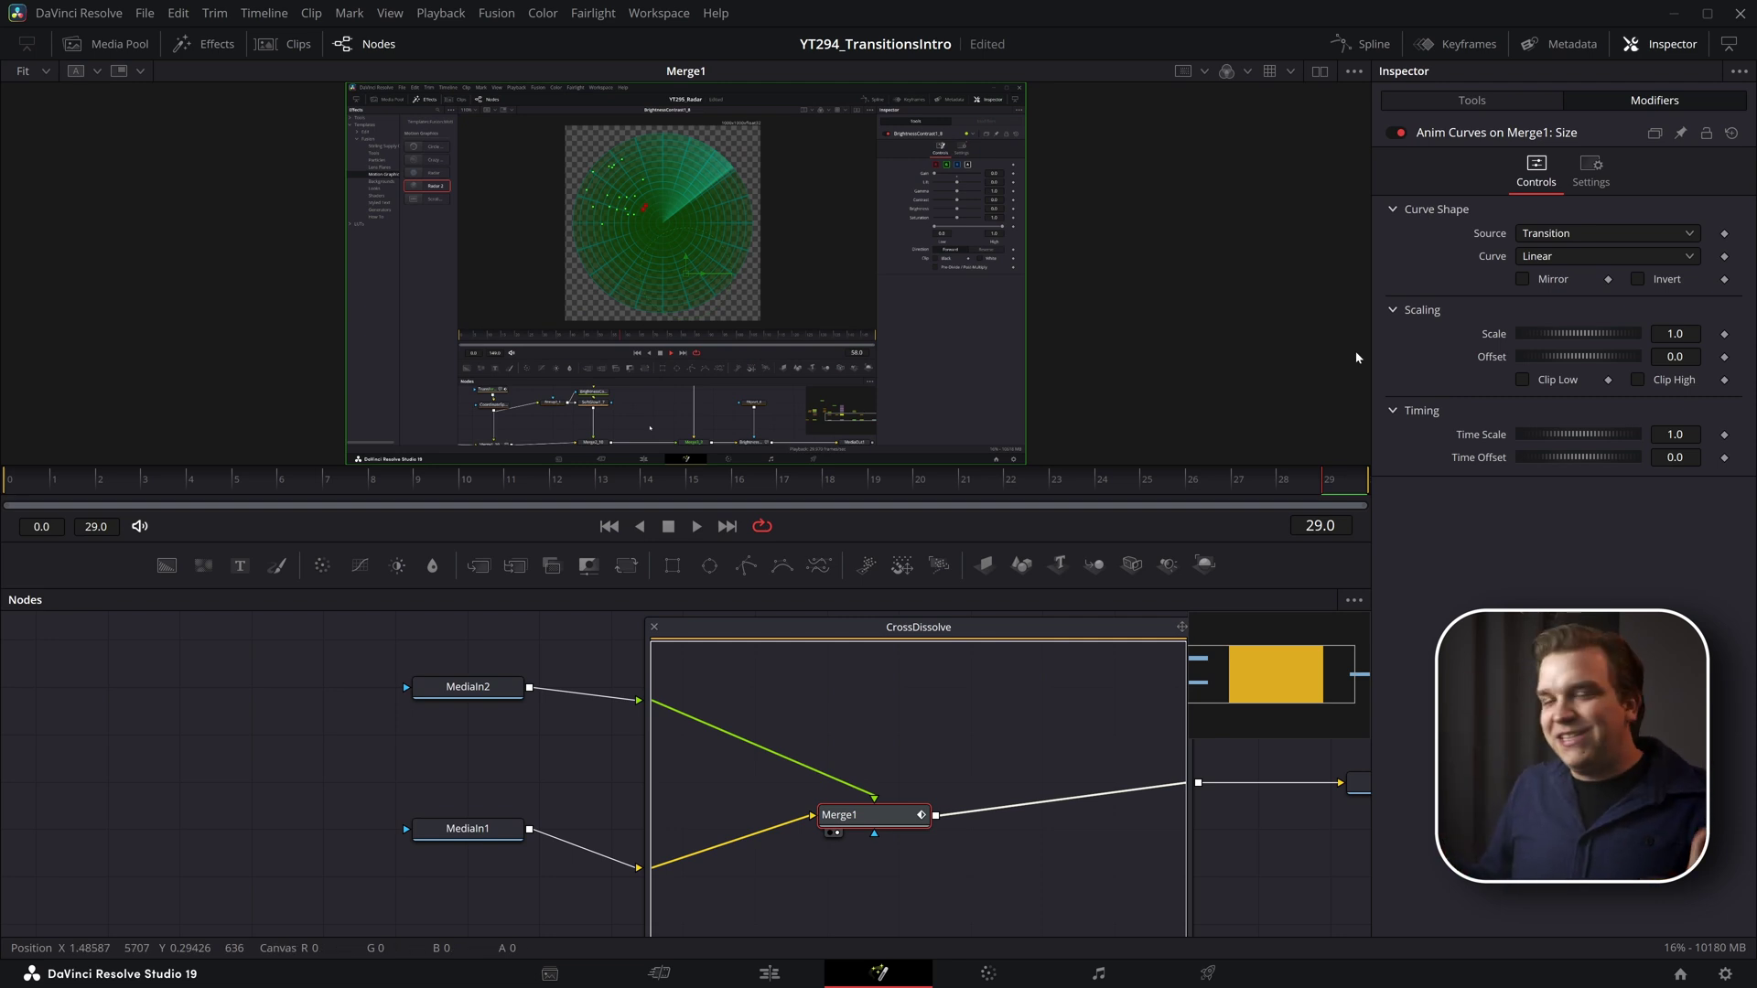
click(1561, 234)
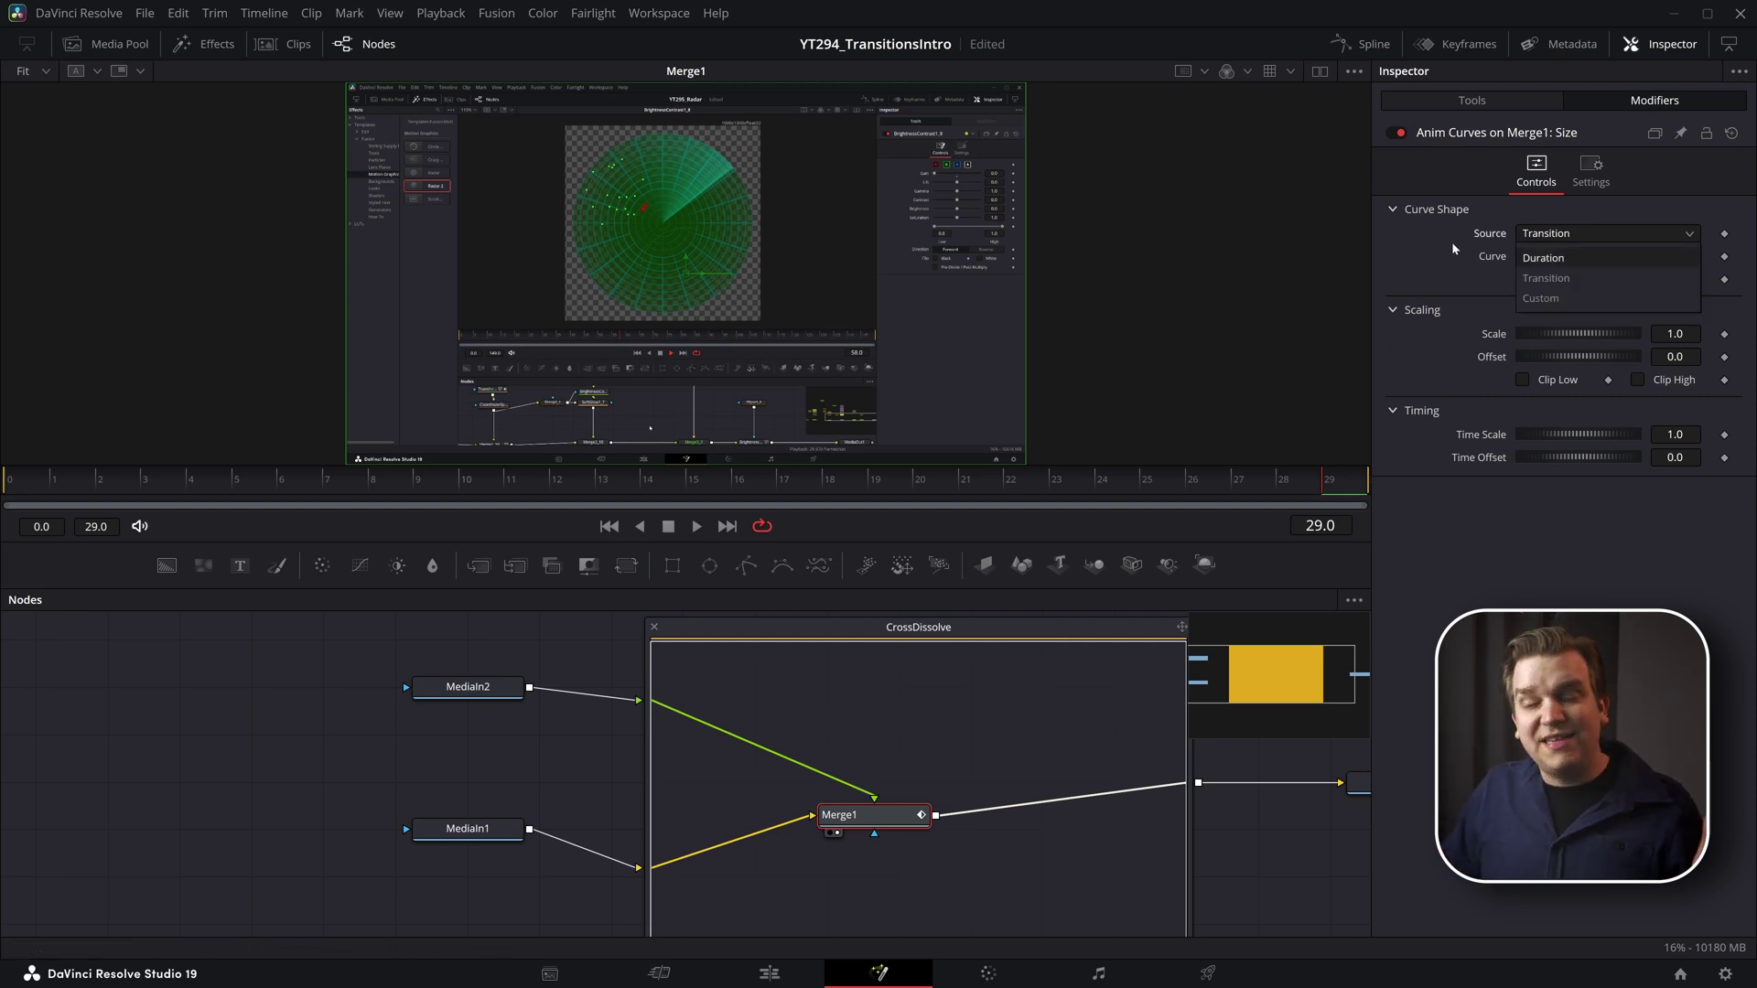
click(1562, 246)
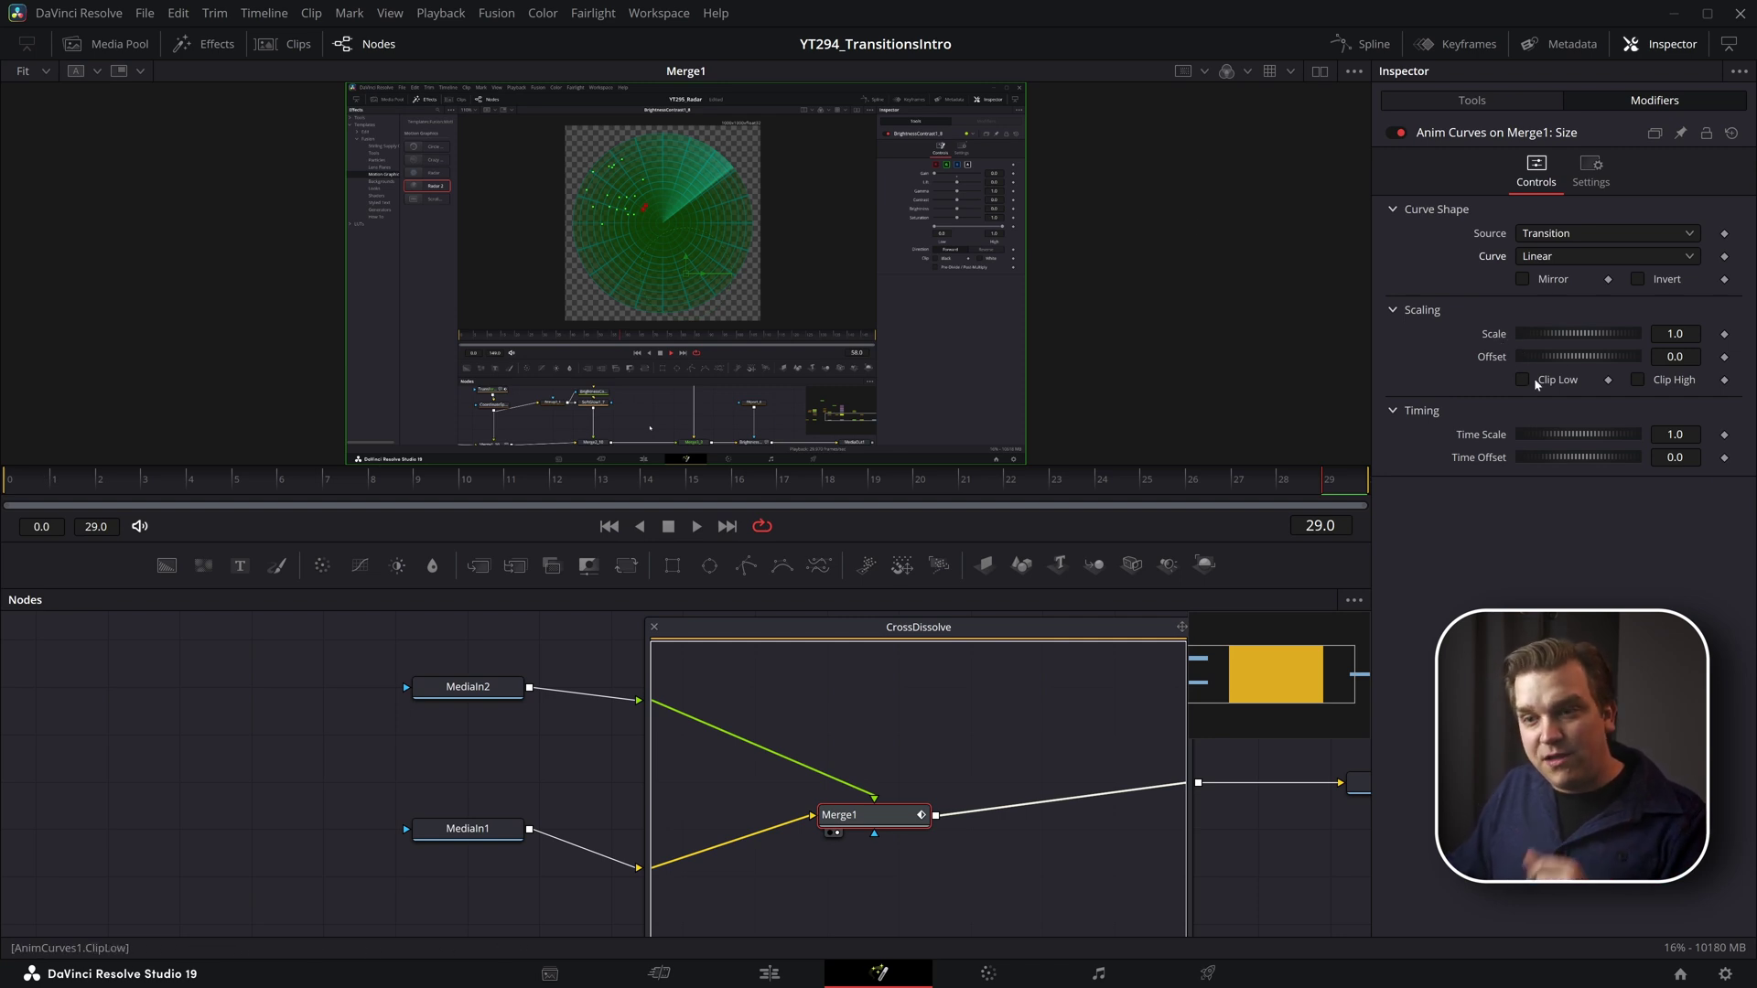
drag(188, 486, 26, 514)
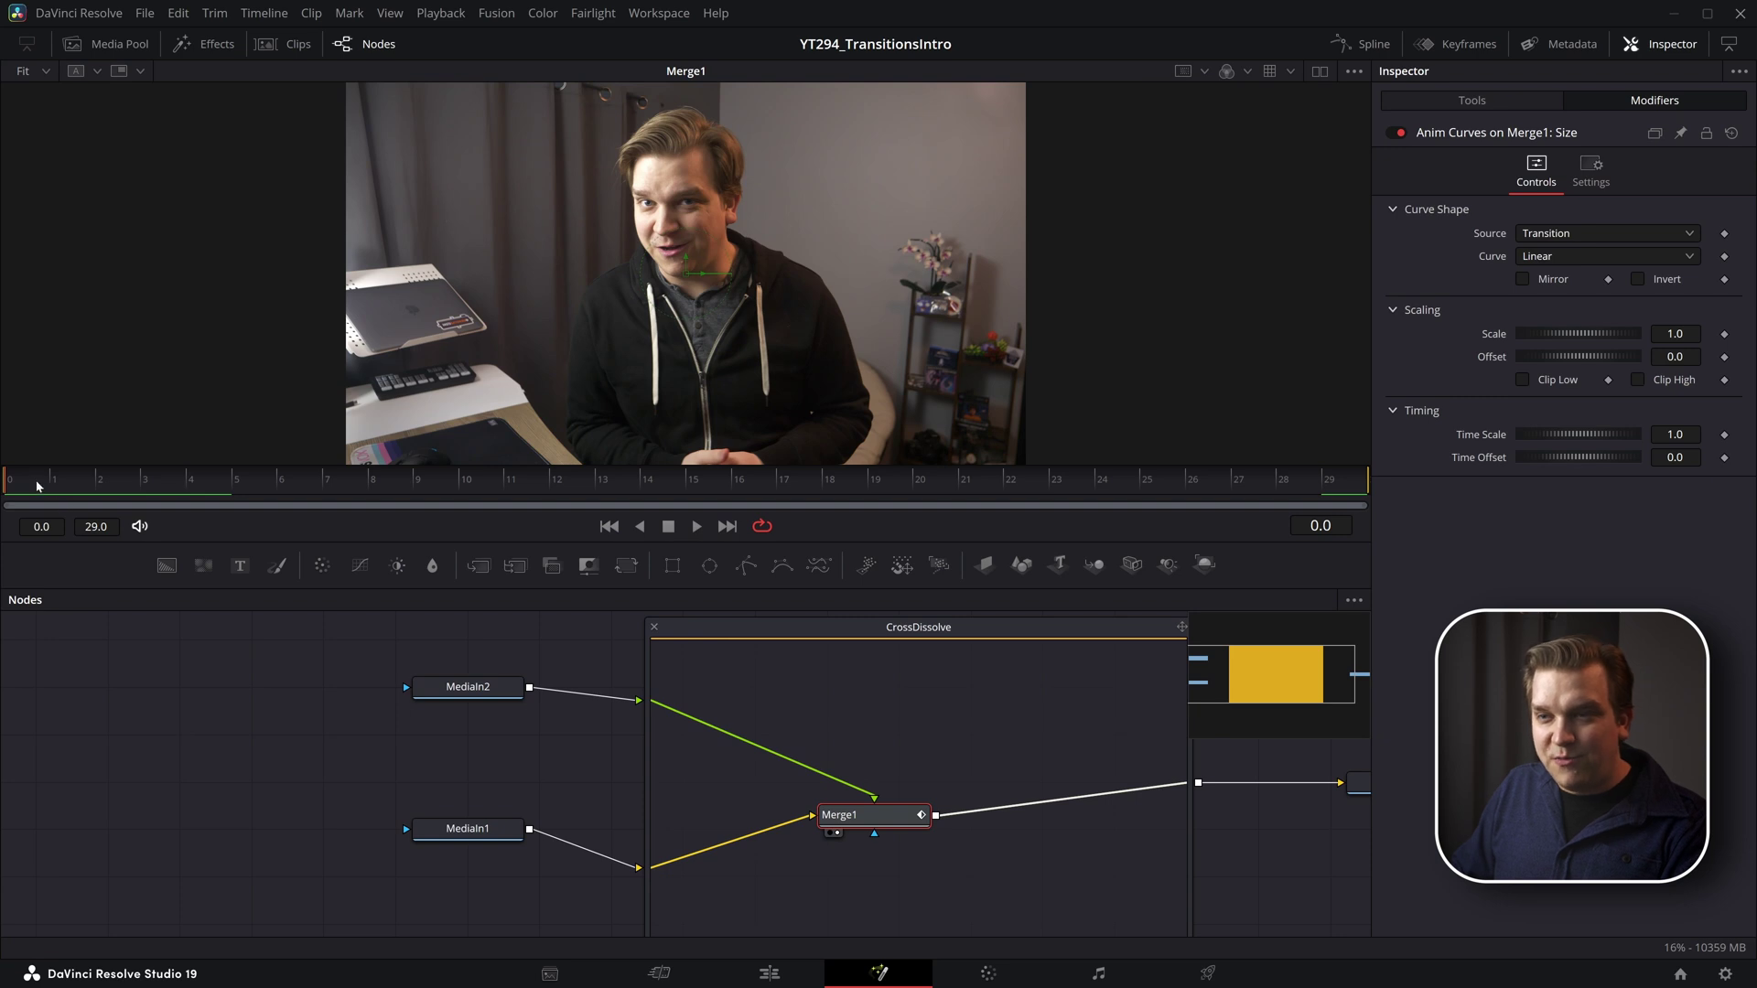
click(97, 486)
drag(133, 486, 1266, 530)
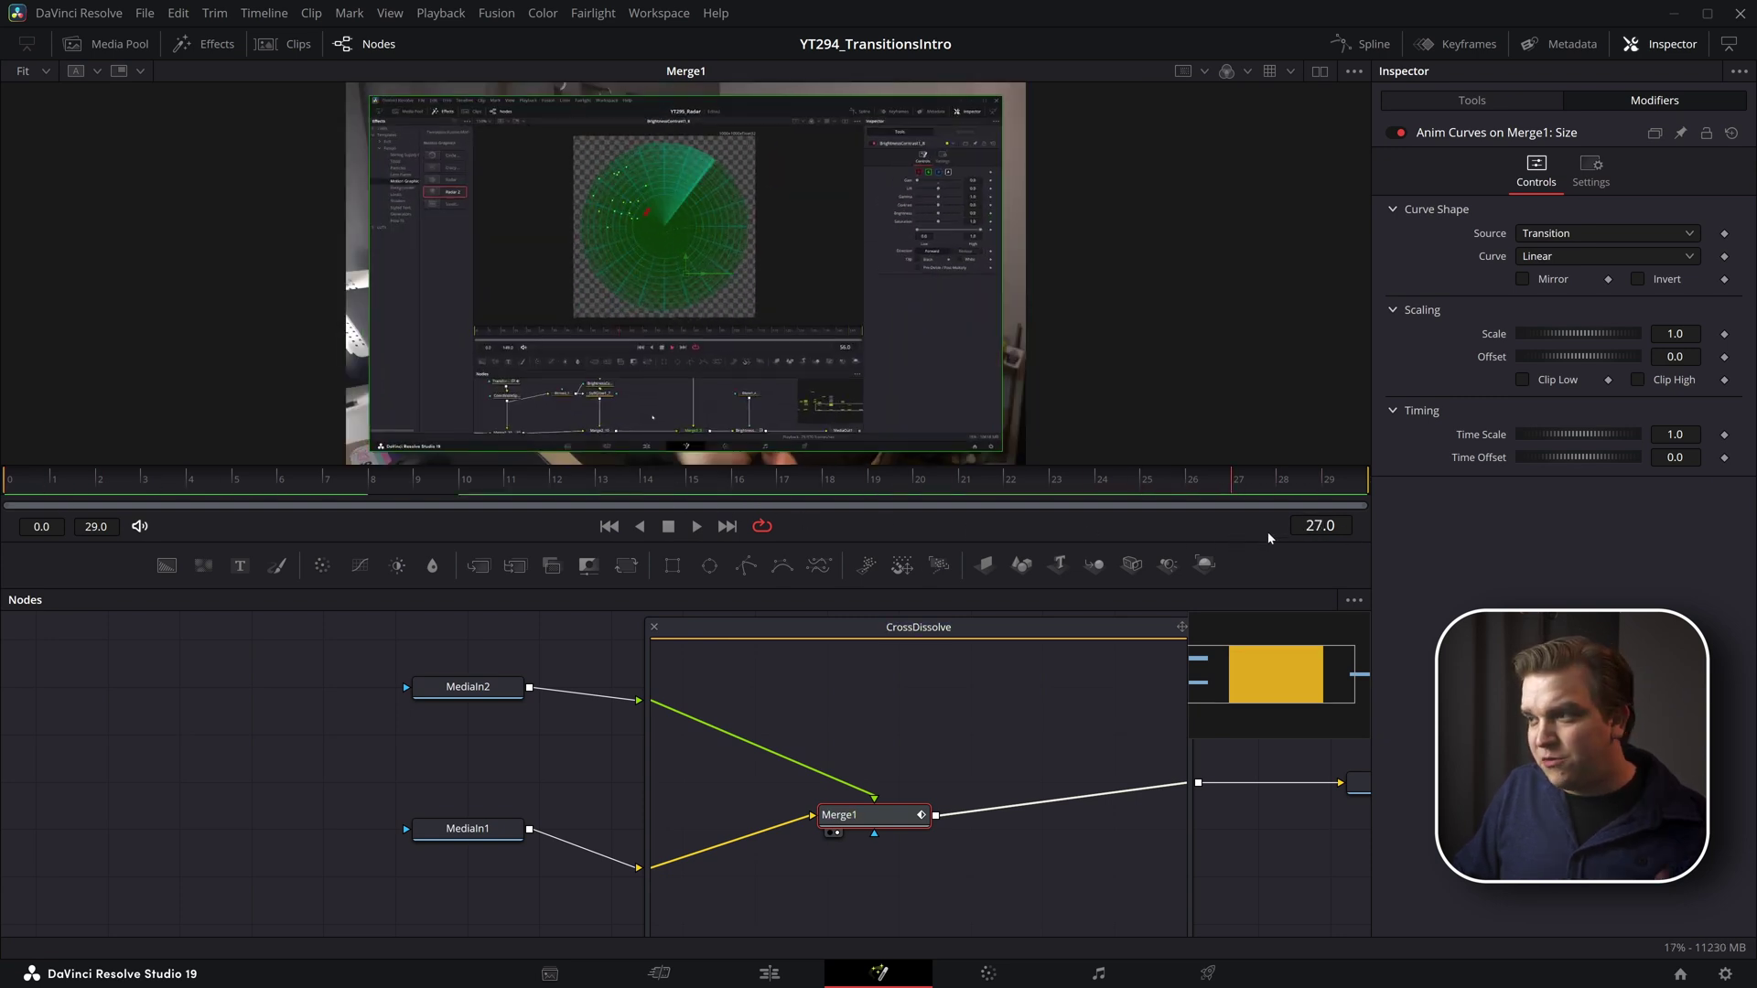
Step: Test Offset and Scale at 0.5, restore Offset 0 and Scale 1.0, then play the preview
text(0.5)
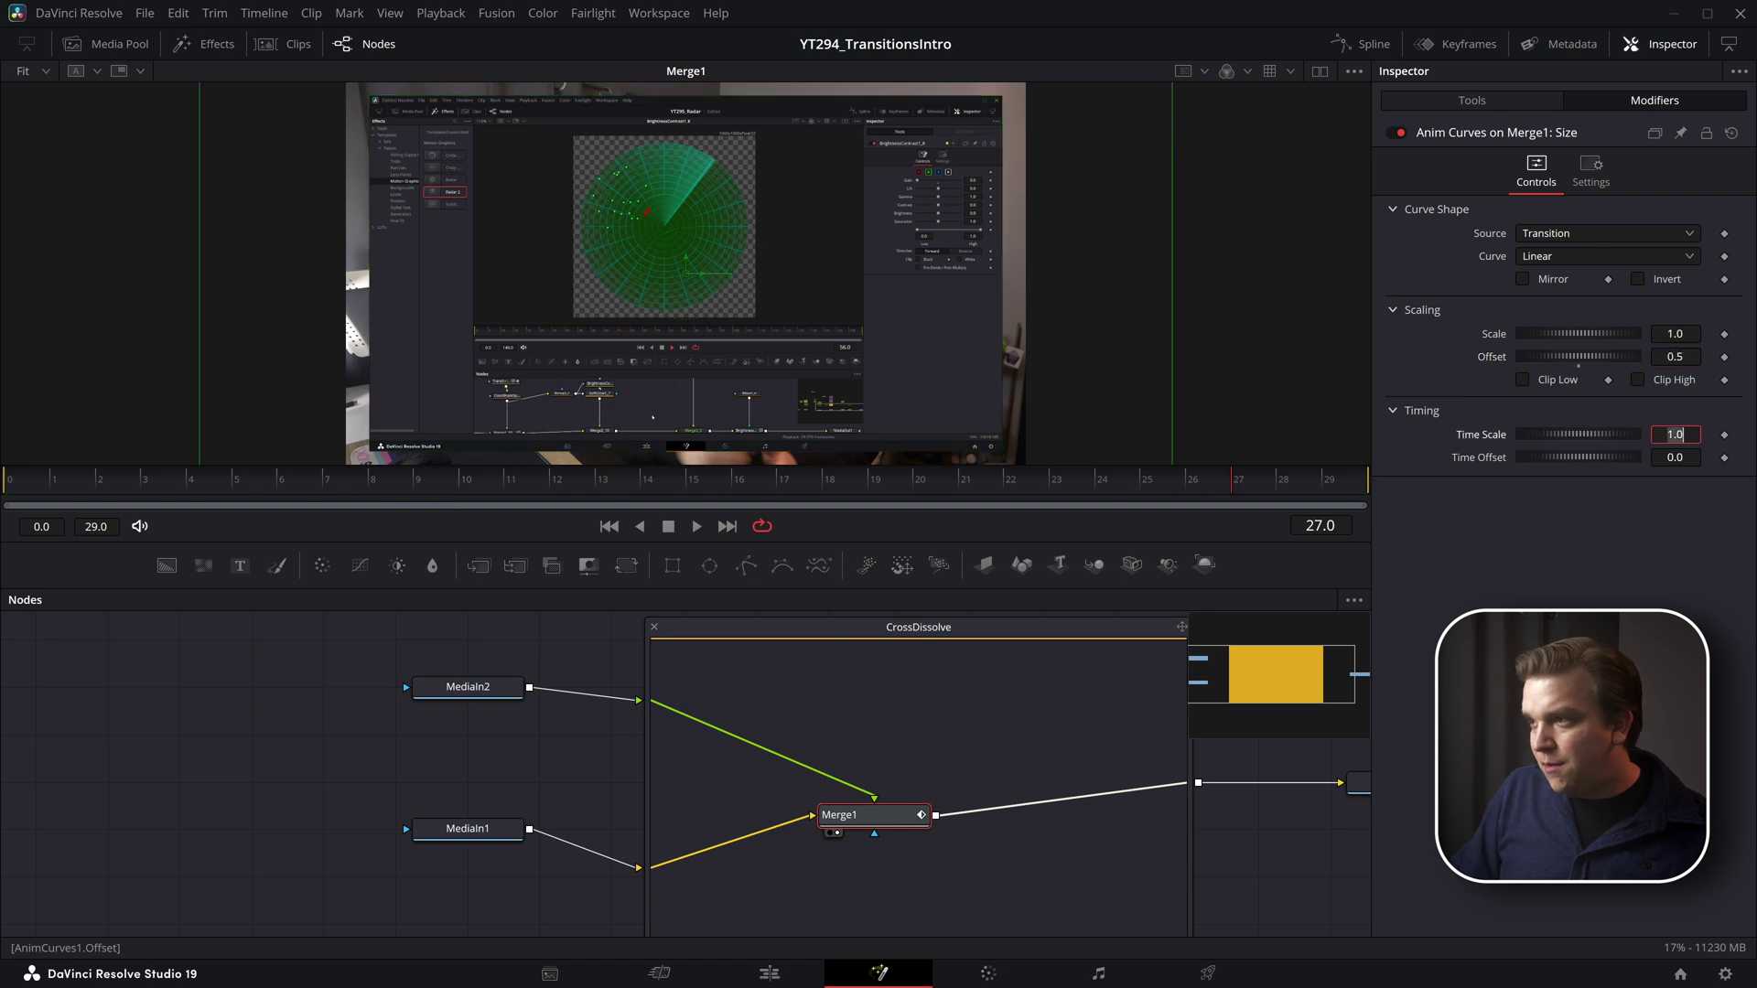
key(Tab)
text(0.5)
key(Tab)
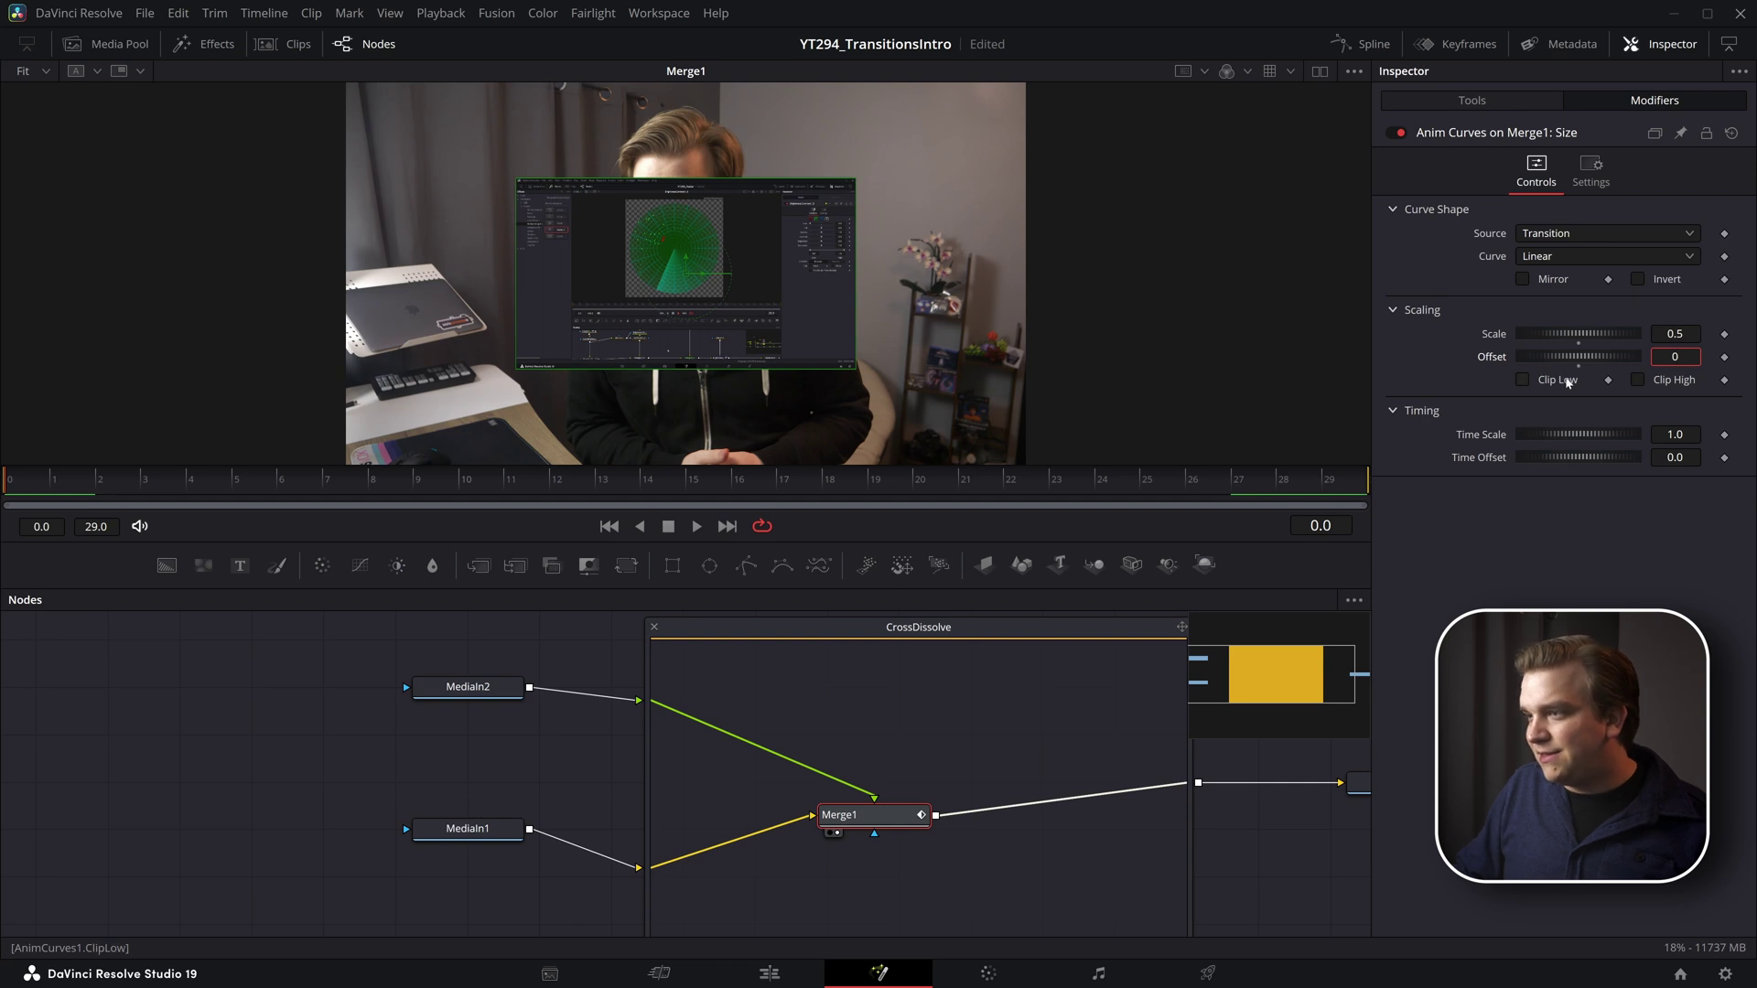
click(1674, 333)
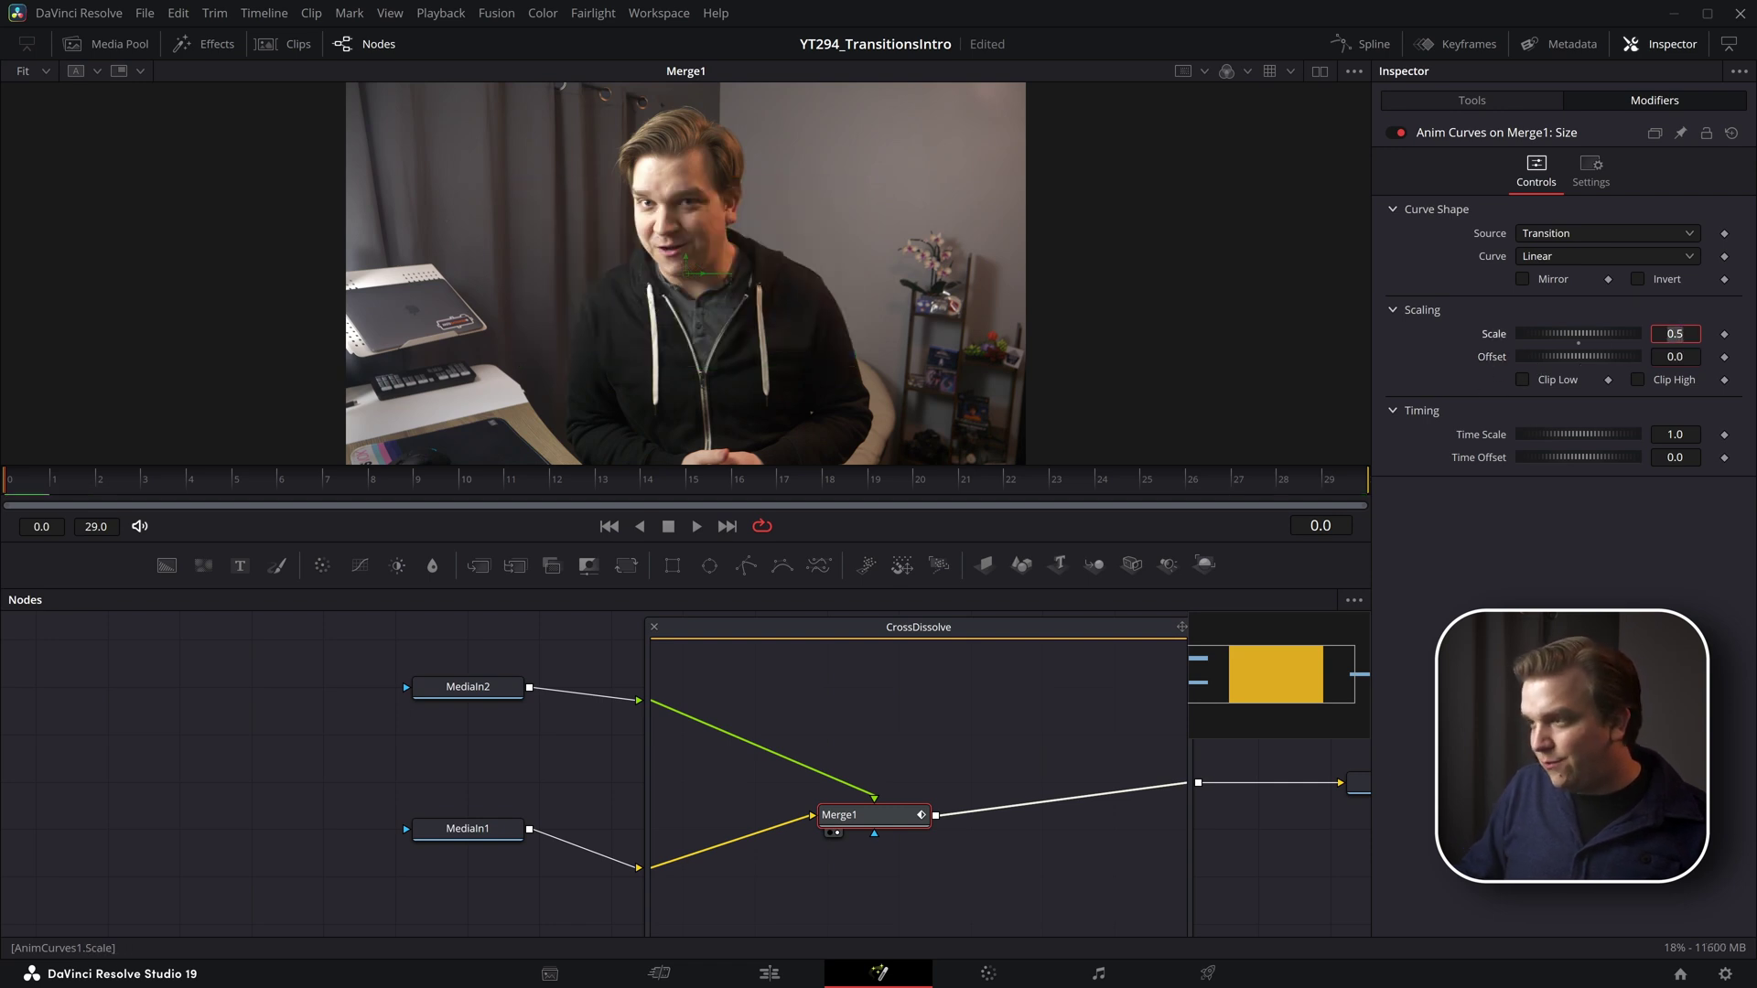
text(1)
key(Tab)
click(876, 683)
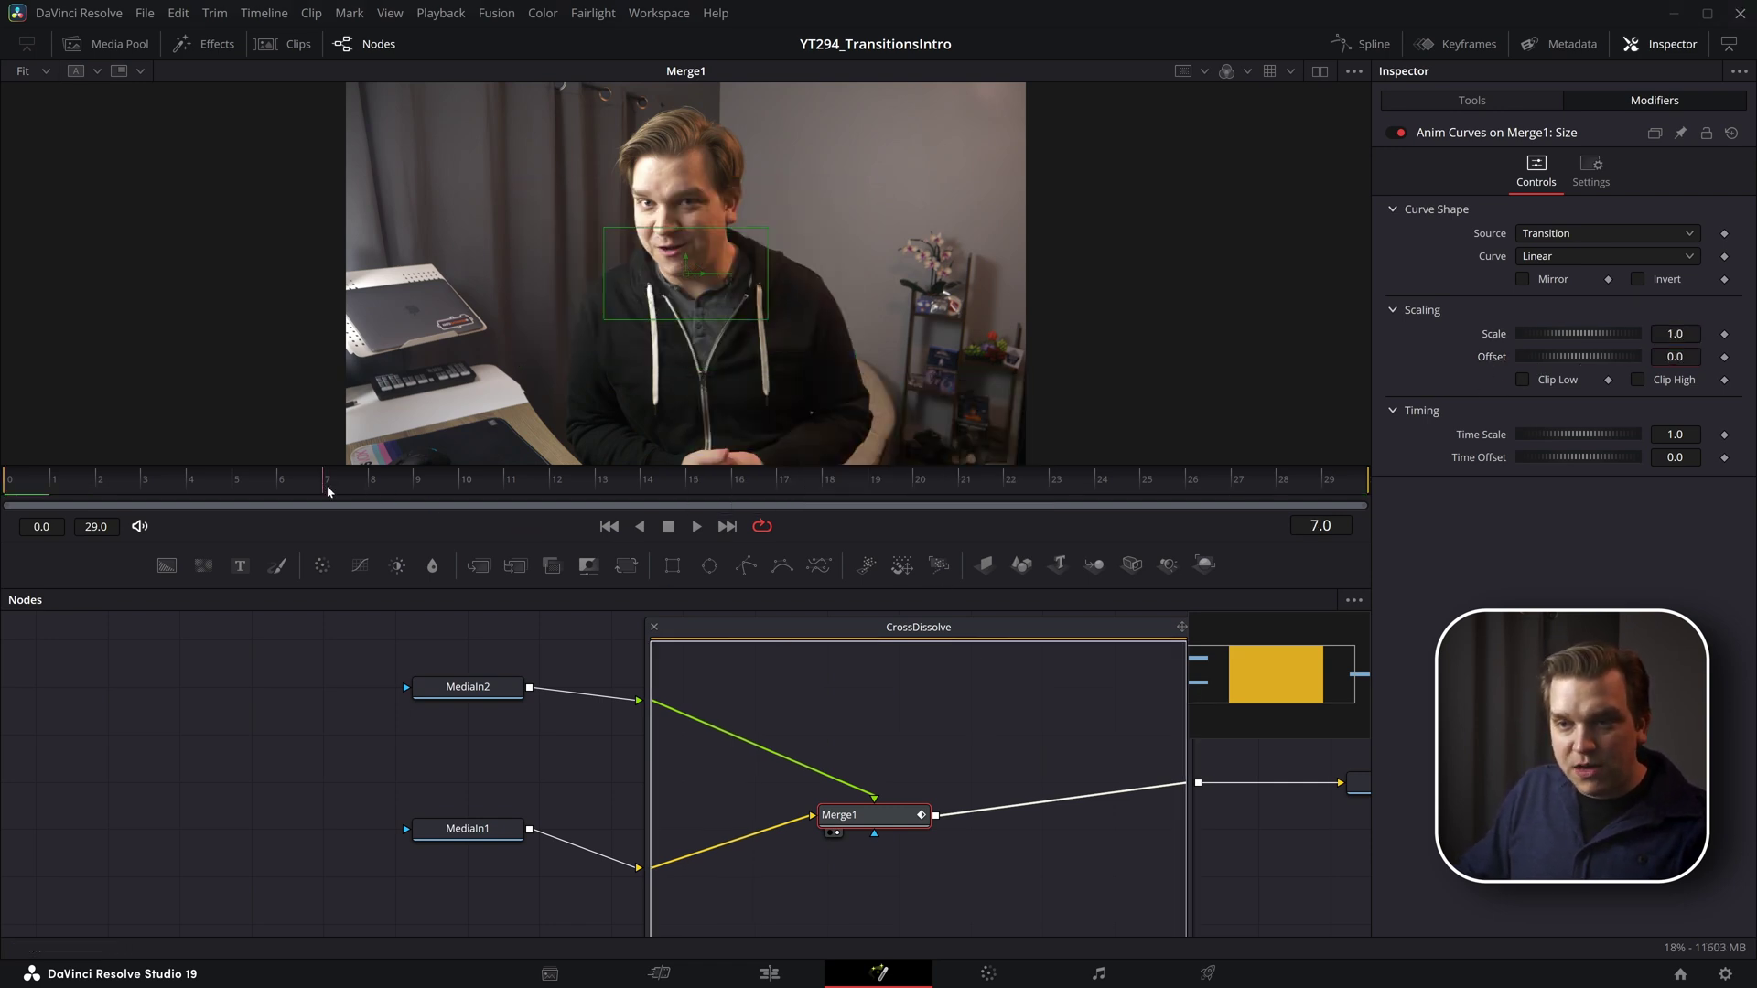
key(space)
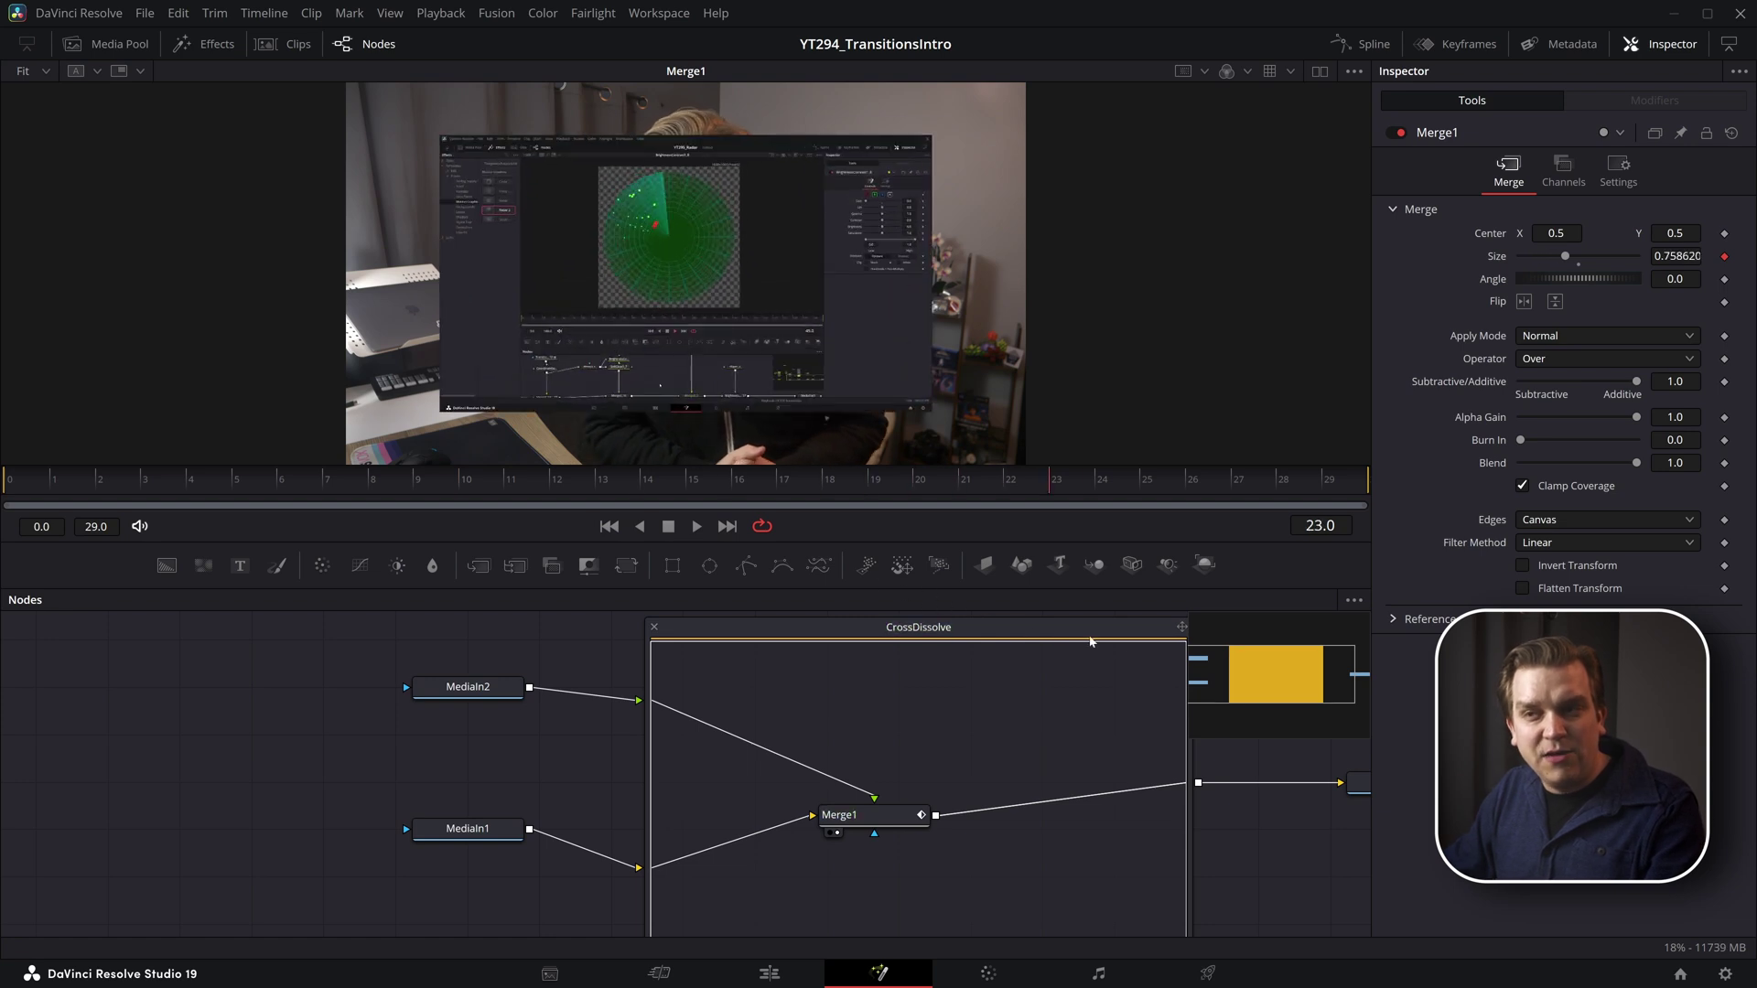
Step: On the Edit page, drag the Cross Dissolve out to 3.3 seconds and scrub to review it
click(811, 976)
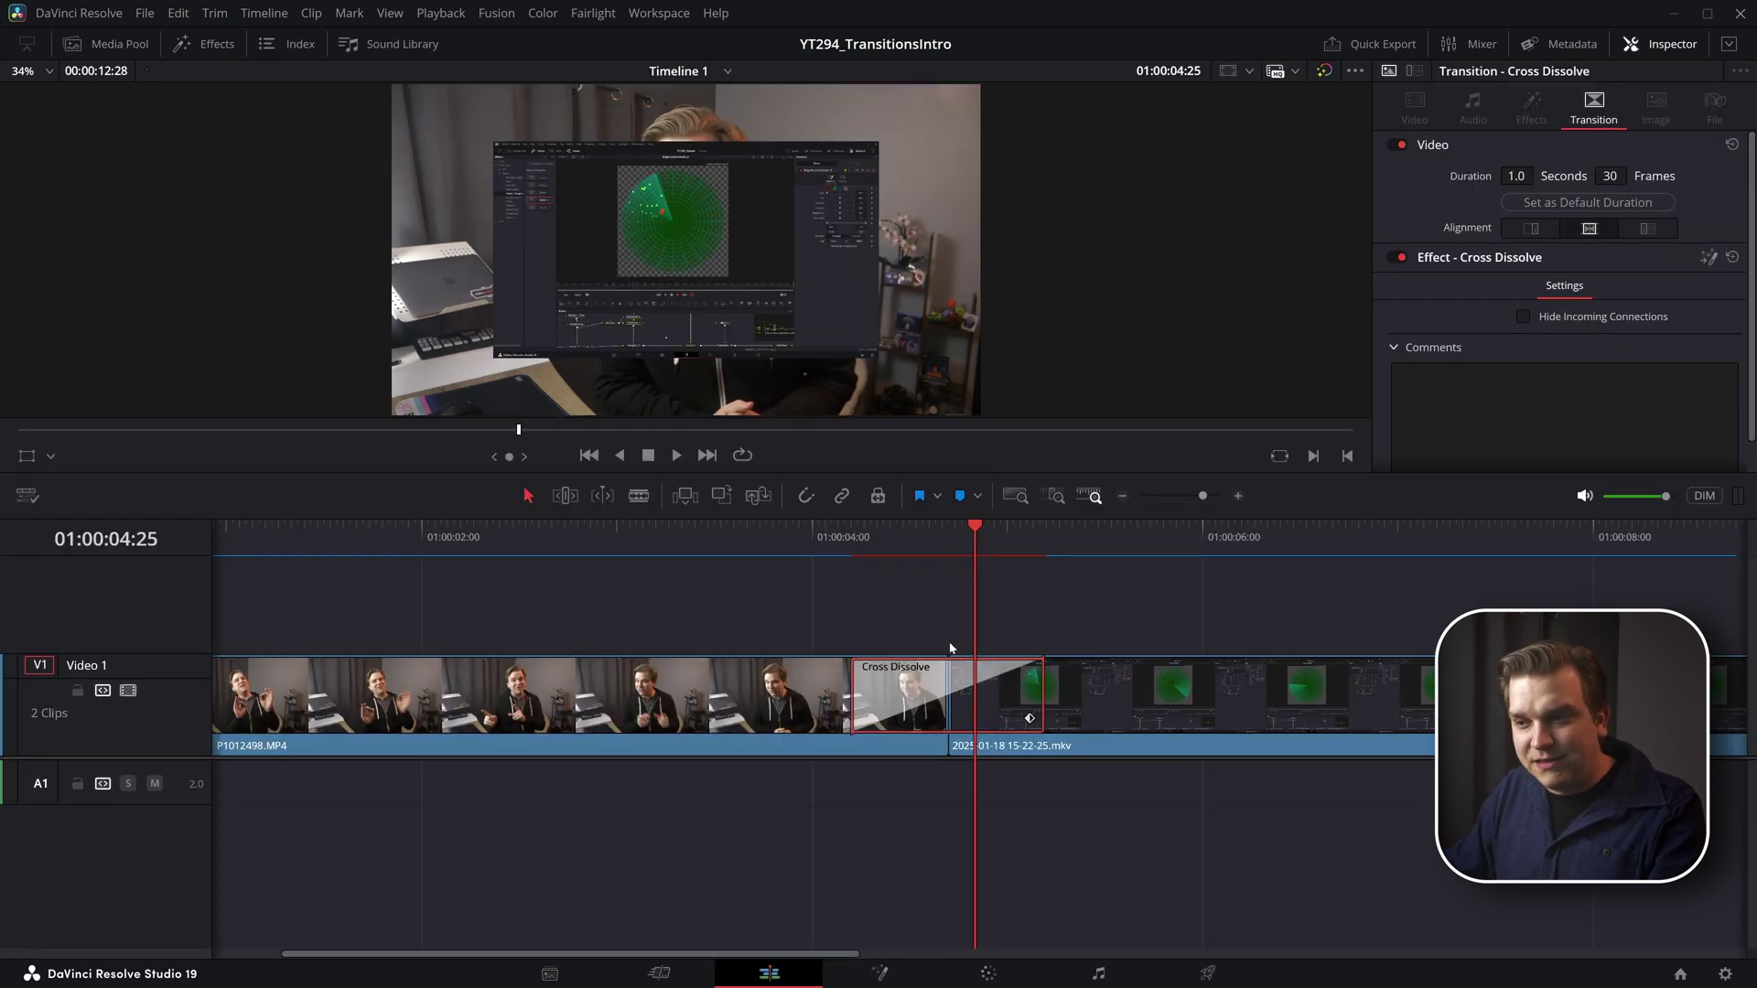
drag(870, 548, 935, 649)
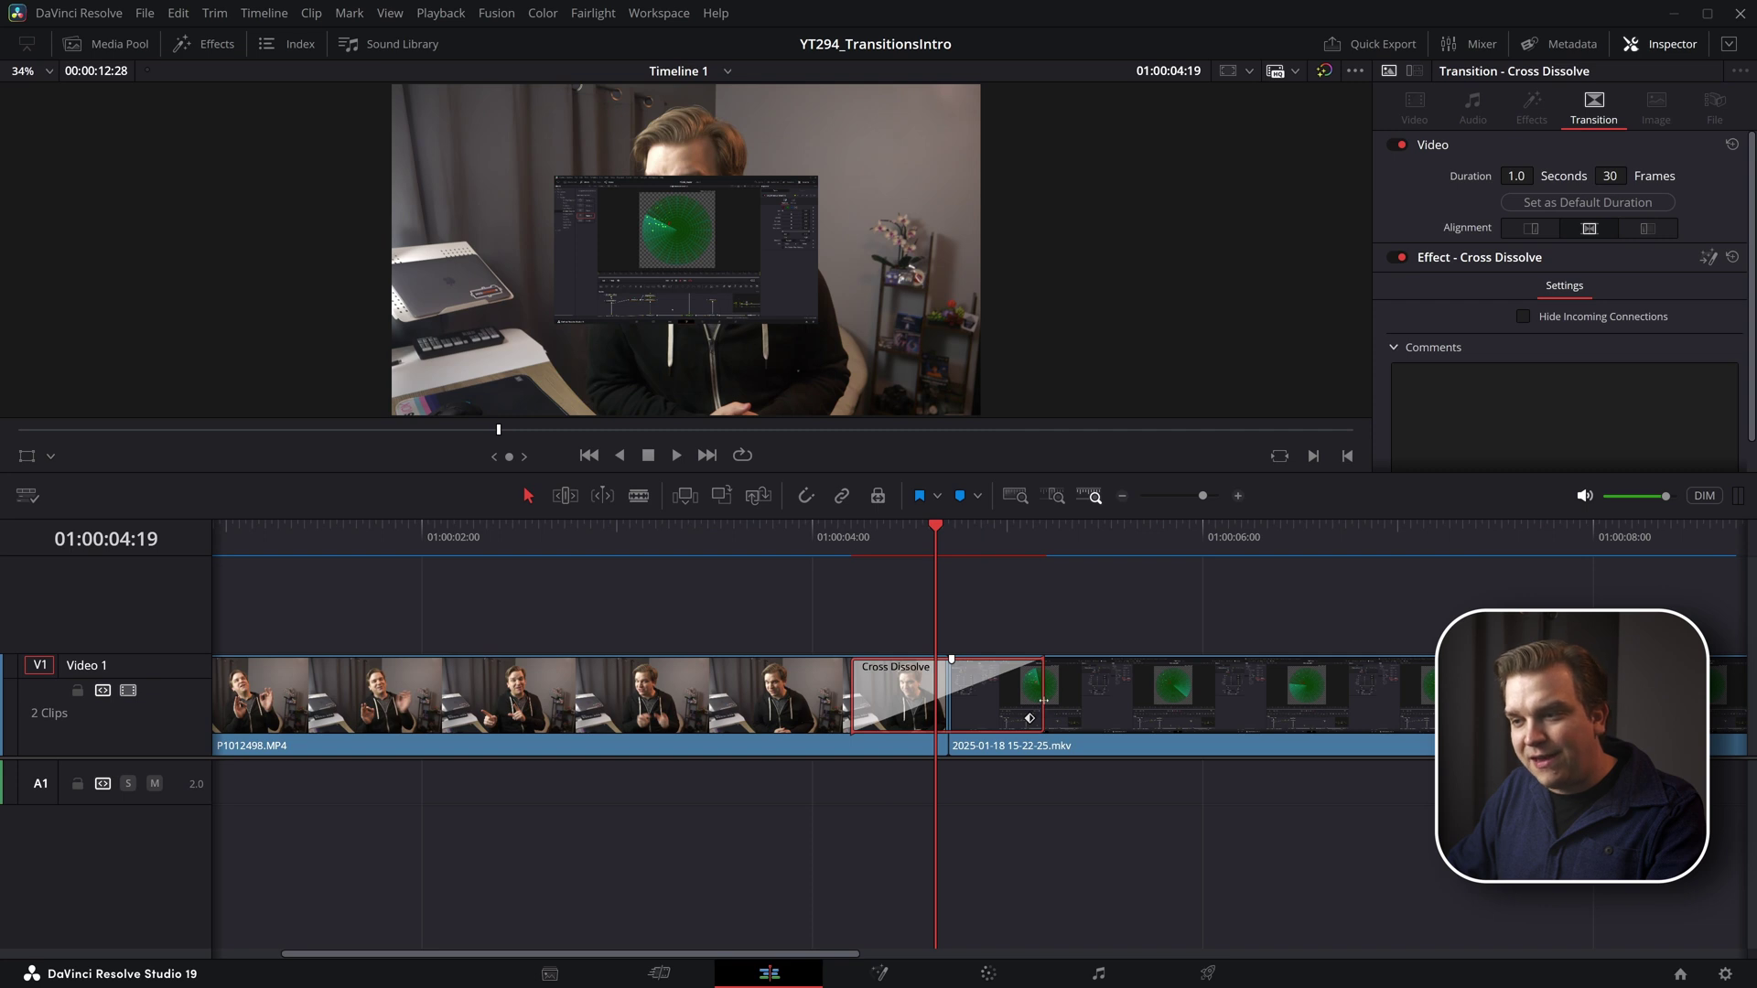
drag(1043, 700, 1270, 700)
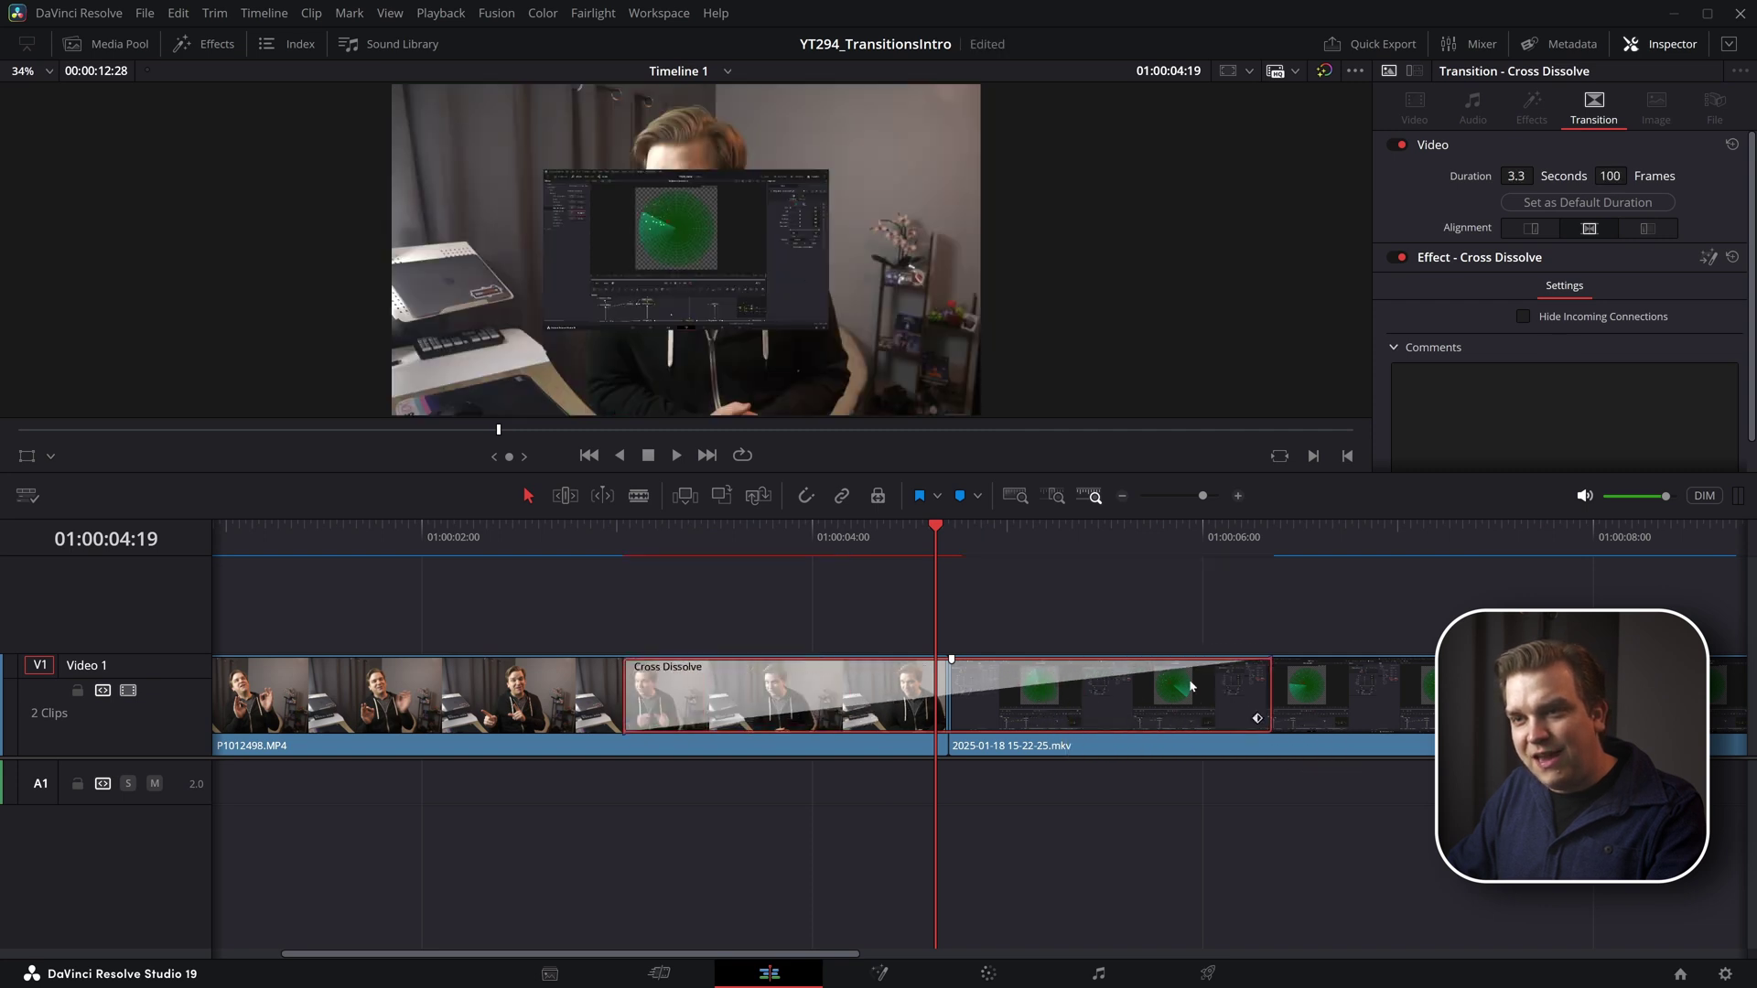
click(675, 594)
drag(616, 542, 1200, 756)
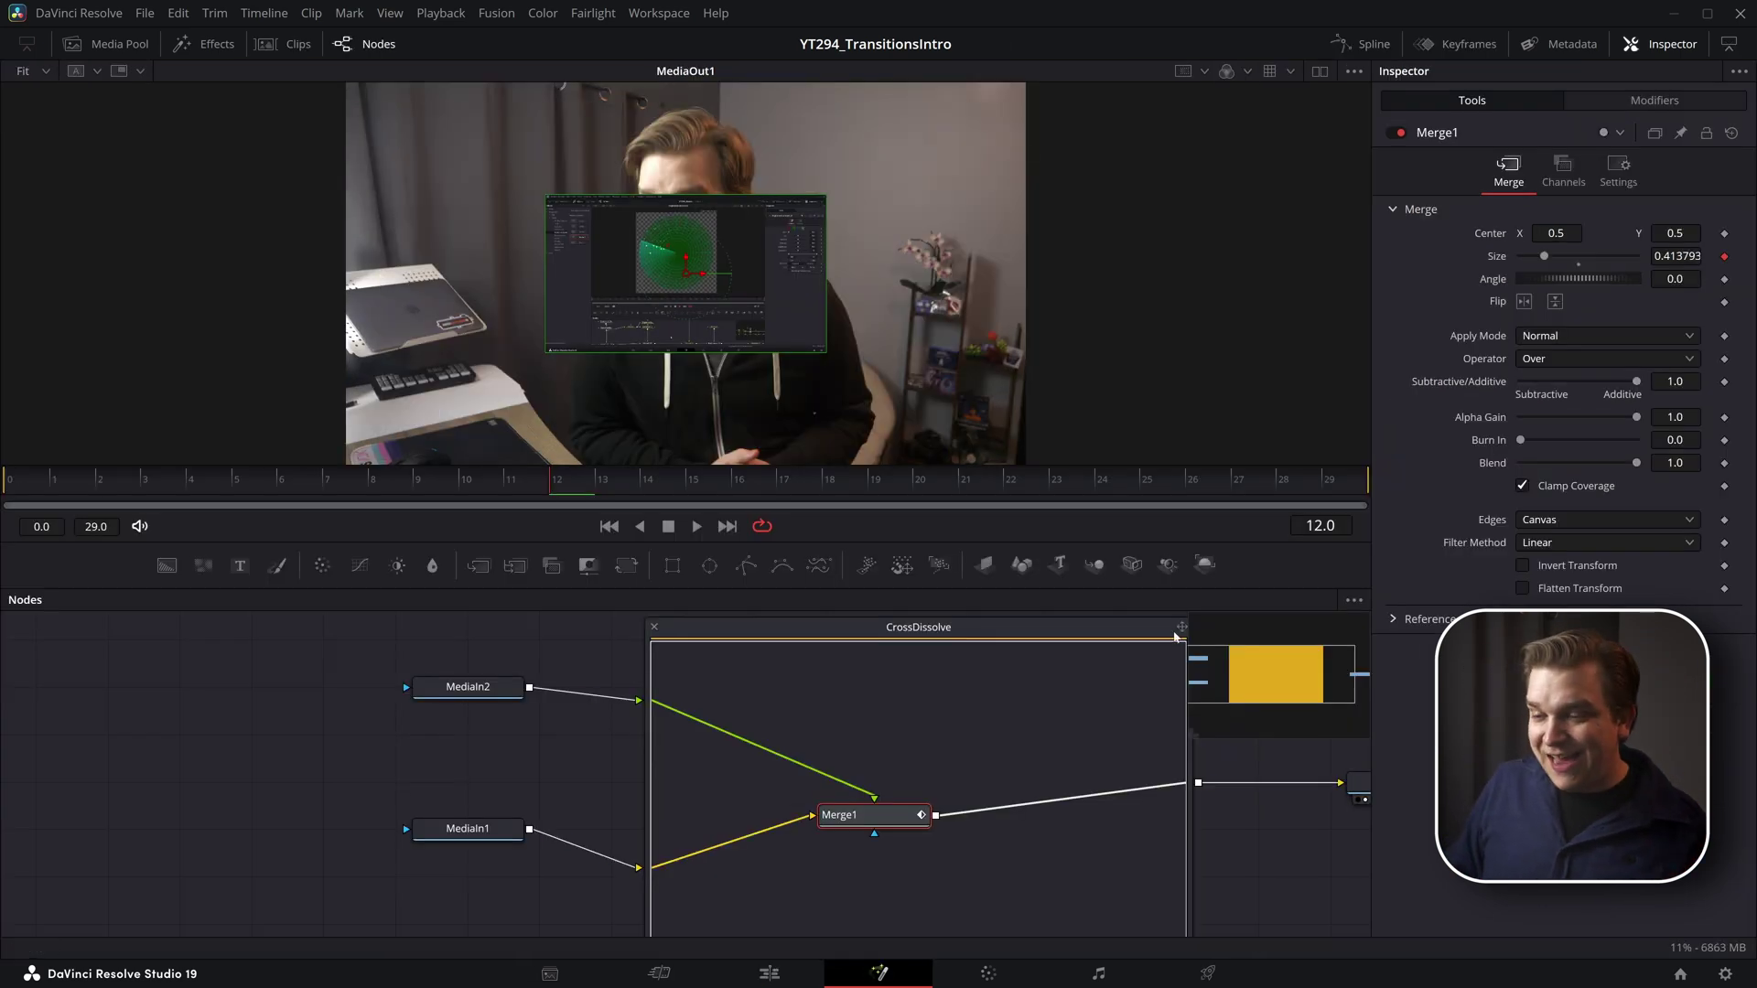
Step: Add a Text+ node and merge it over Merge1's output, creating Merge2
click(890, 697)
key(shift+space)
text(tex)
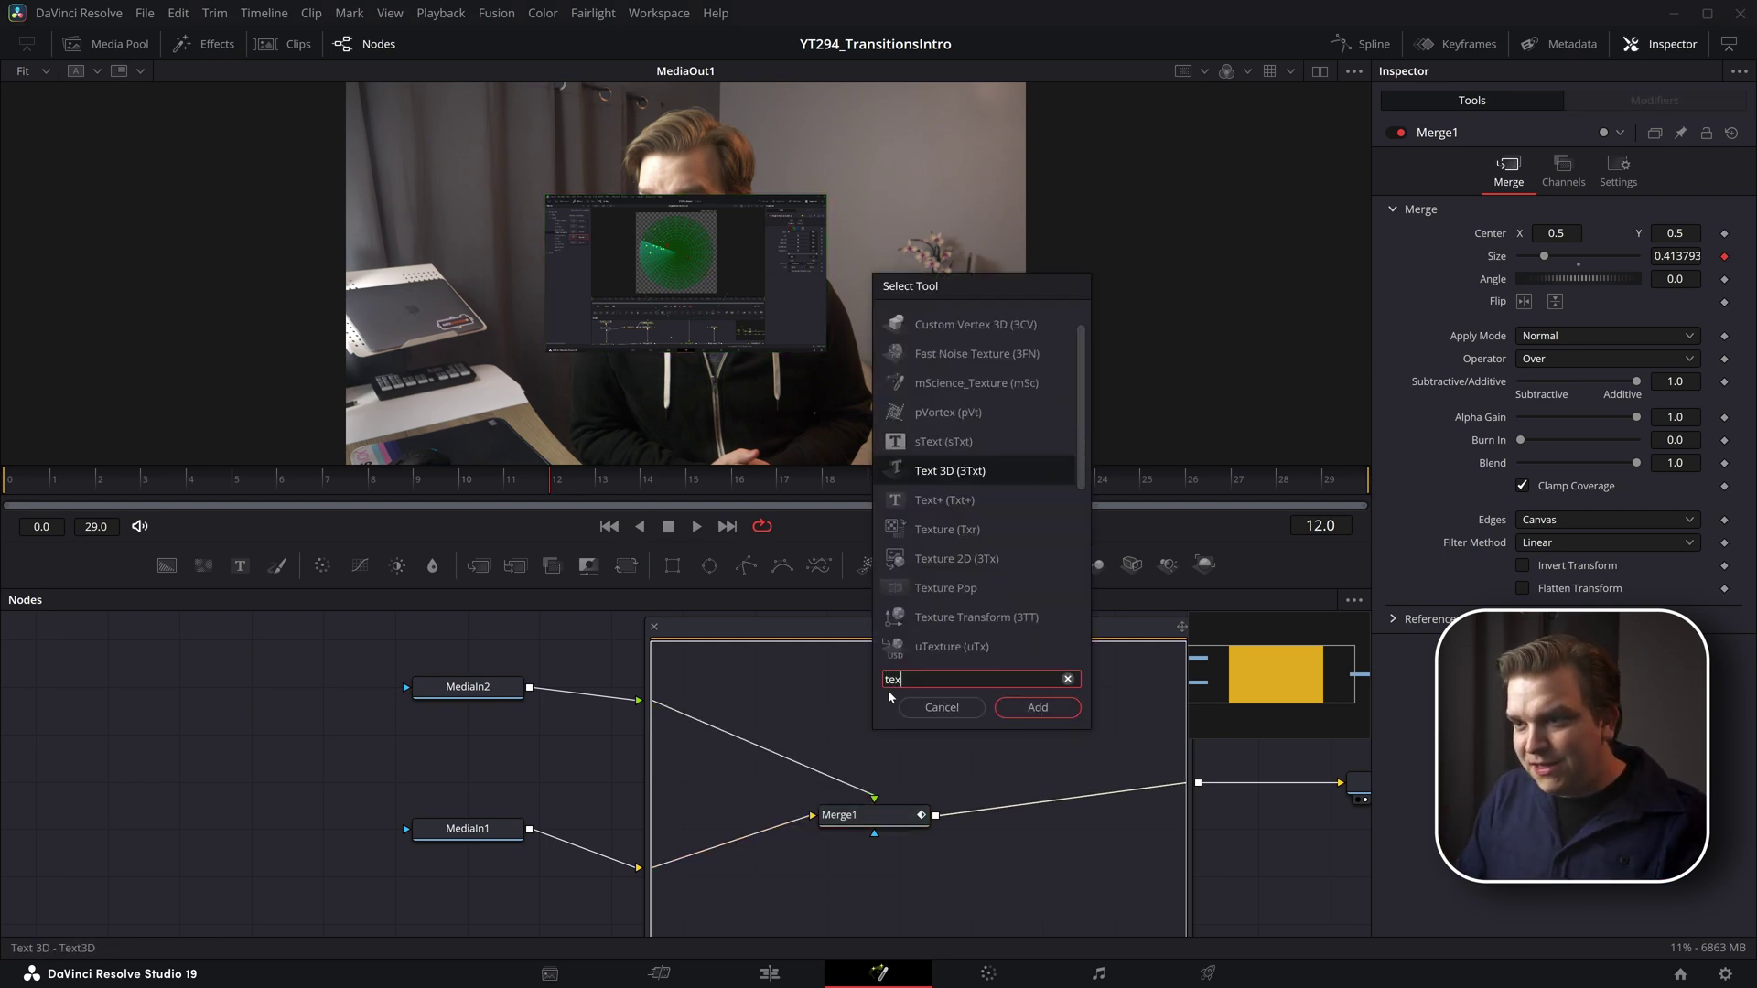
key(Down)
key(Return)
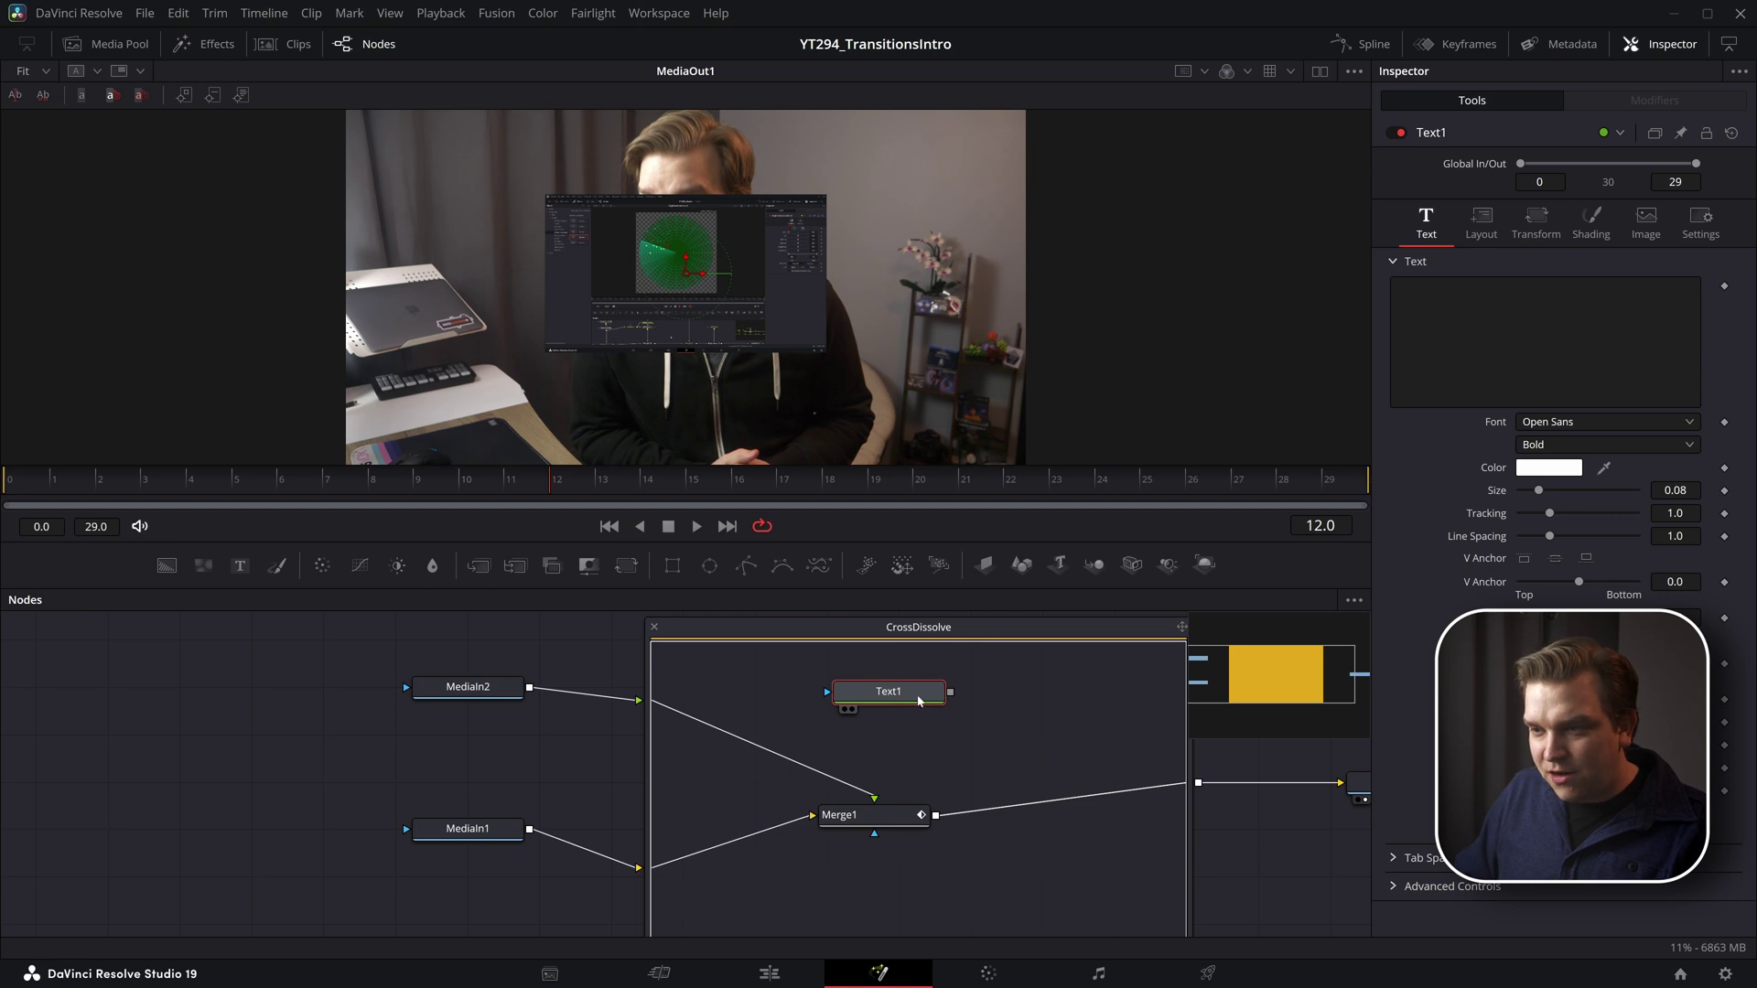
drag(939, 802, 935, 813)
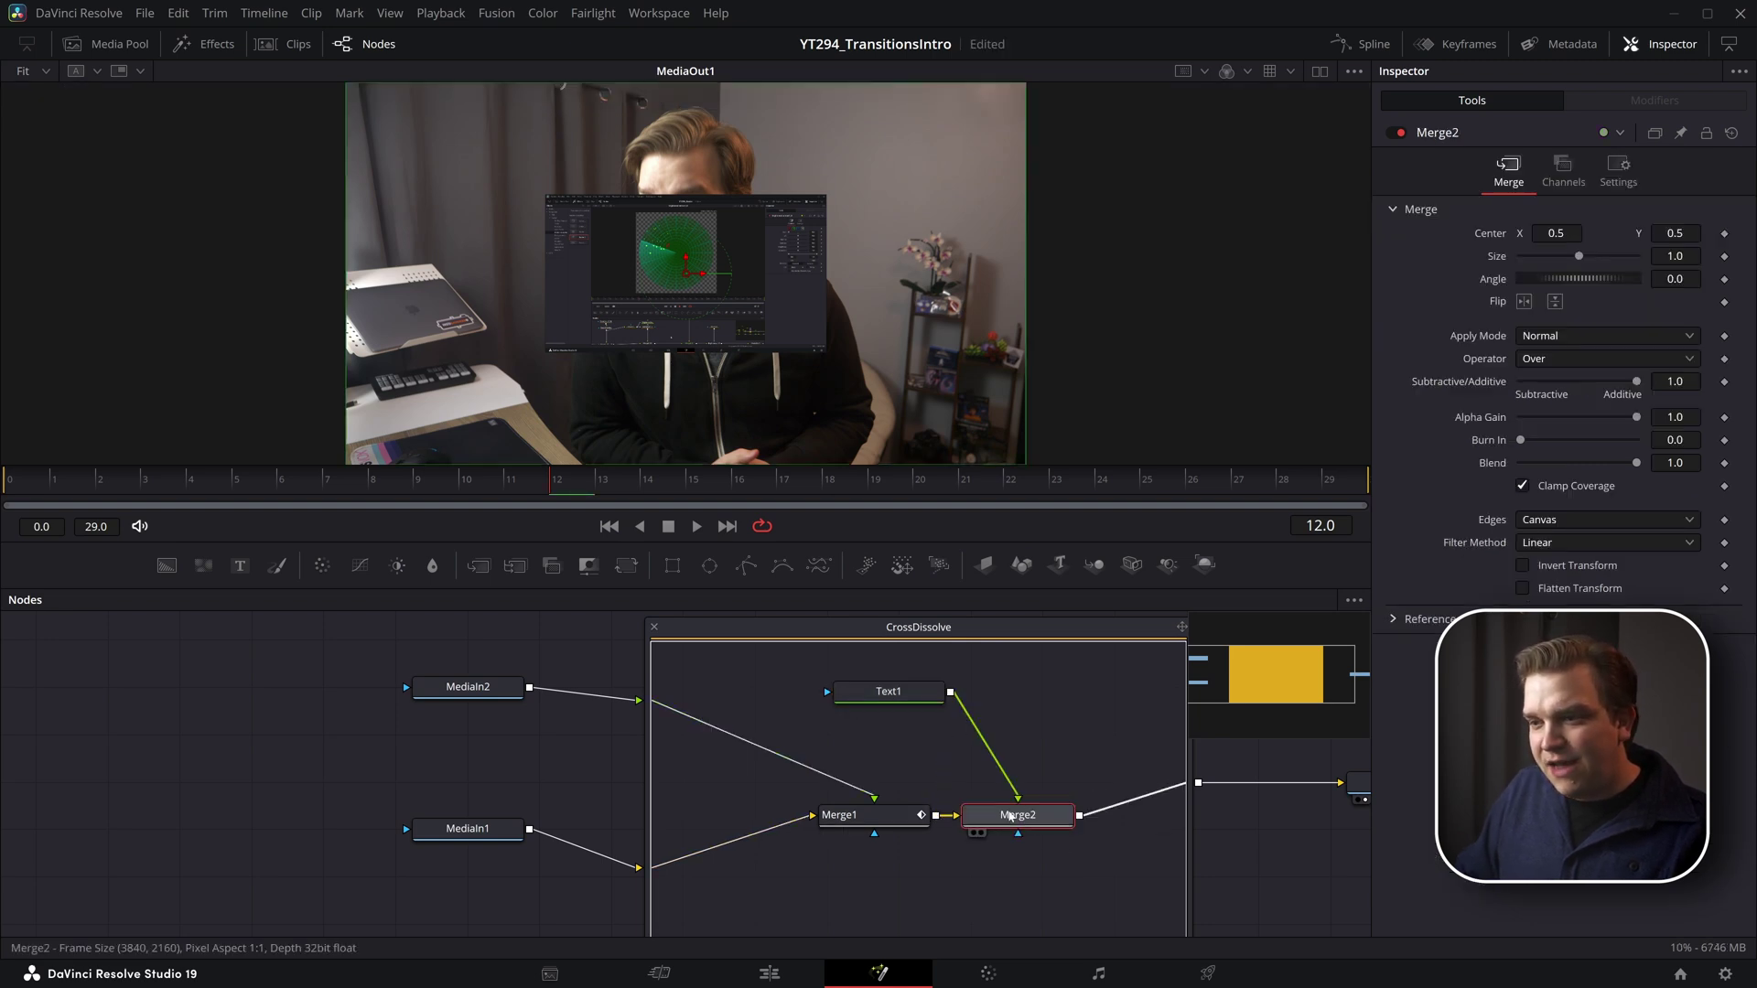
Step: Enter 'helooooooo' as Text1's text, scrub frames 11–13 and tidy the node layout
drag(888, 692, 890, 698)
text(he)
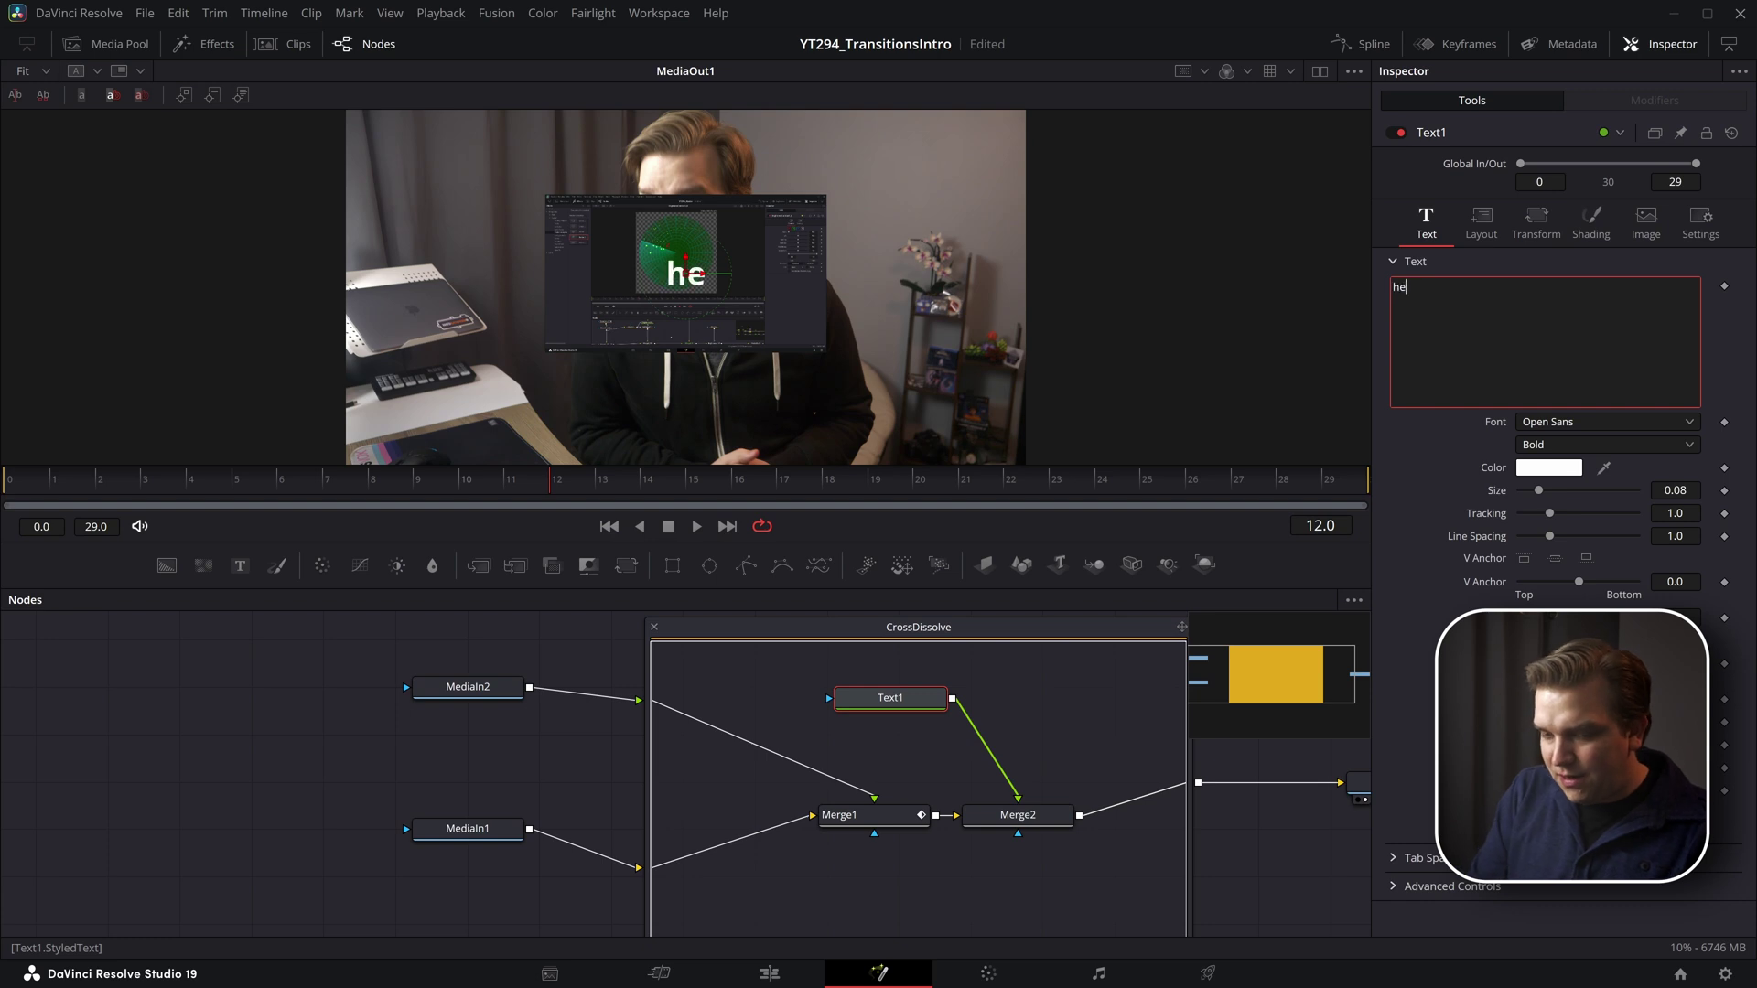
text(looooooo)
click(508, 482)
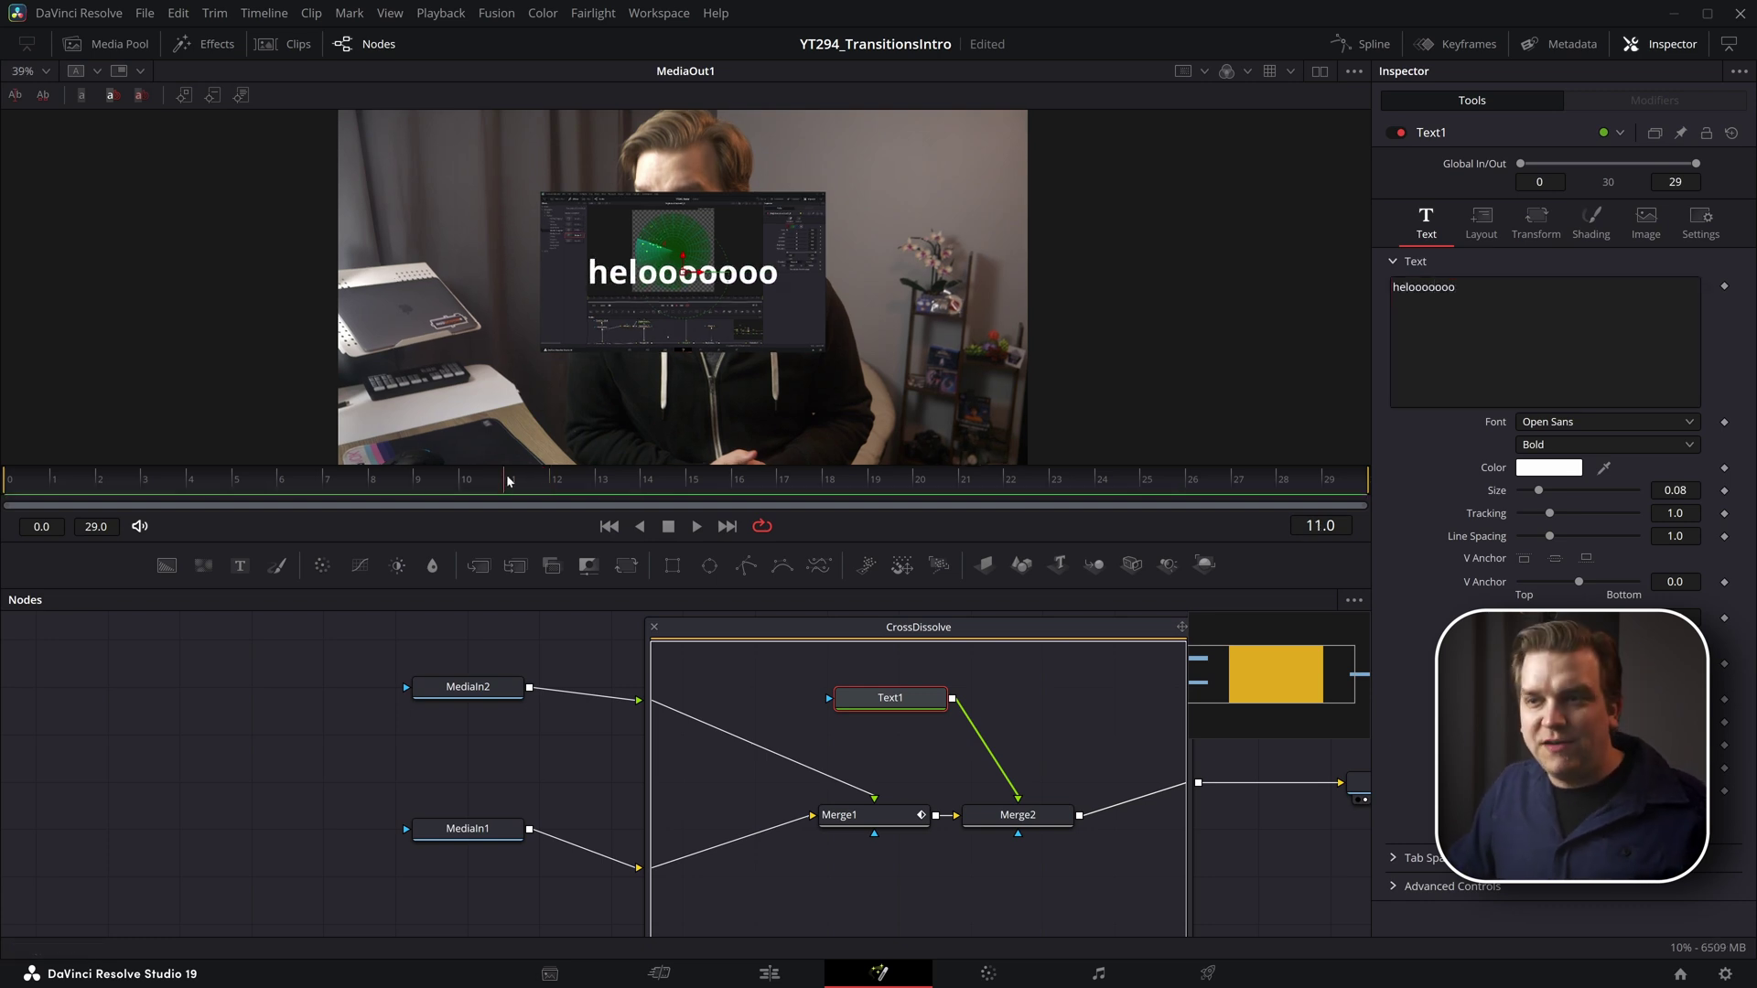
drag(509, 483, 607, 453)
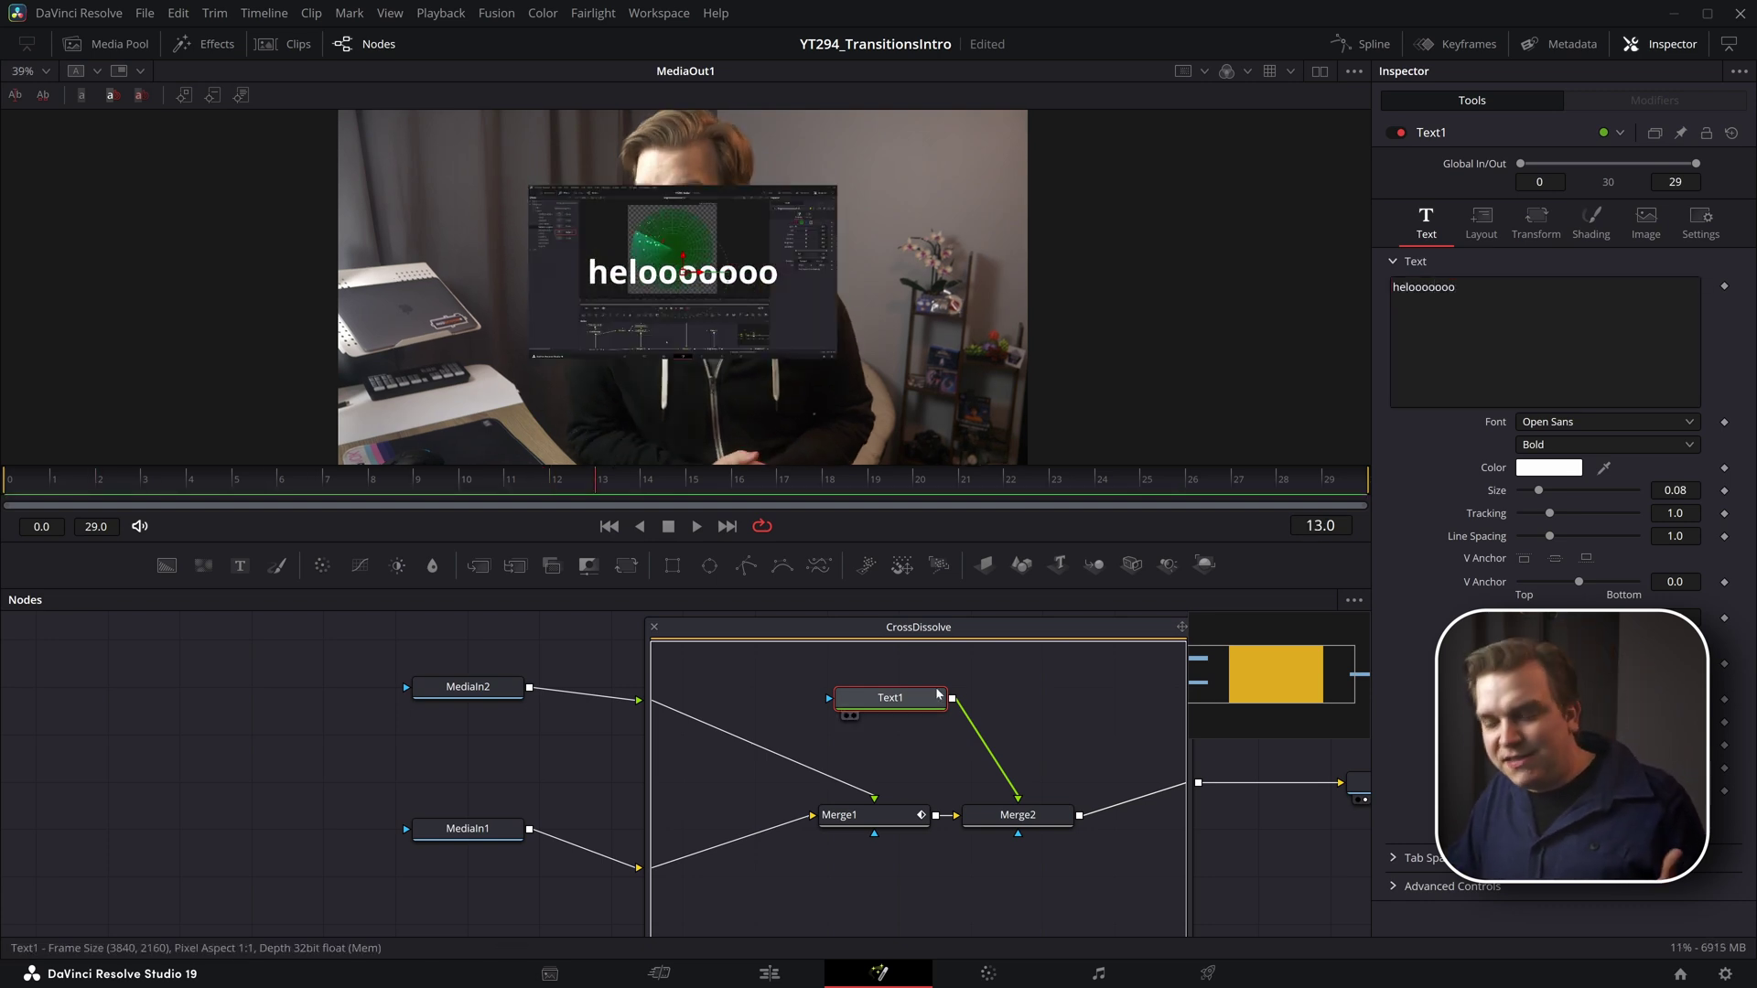
click(1024, 815)
drag(924, 705, 1048, 722)
click(1037, 817)
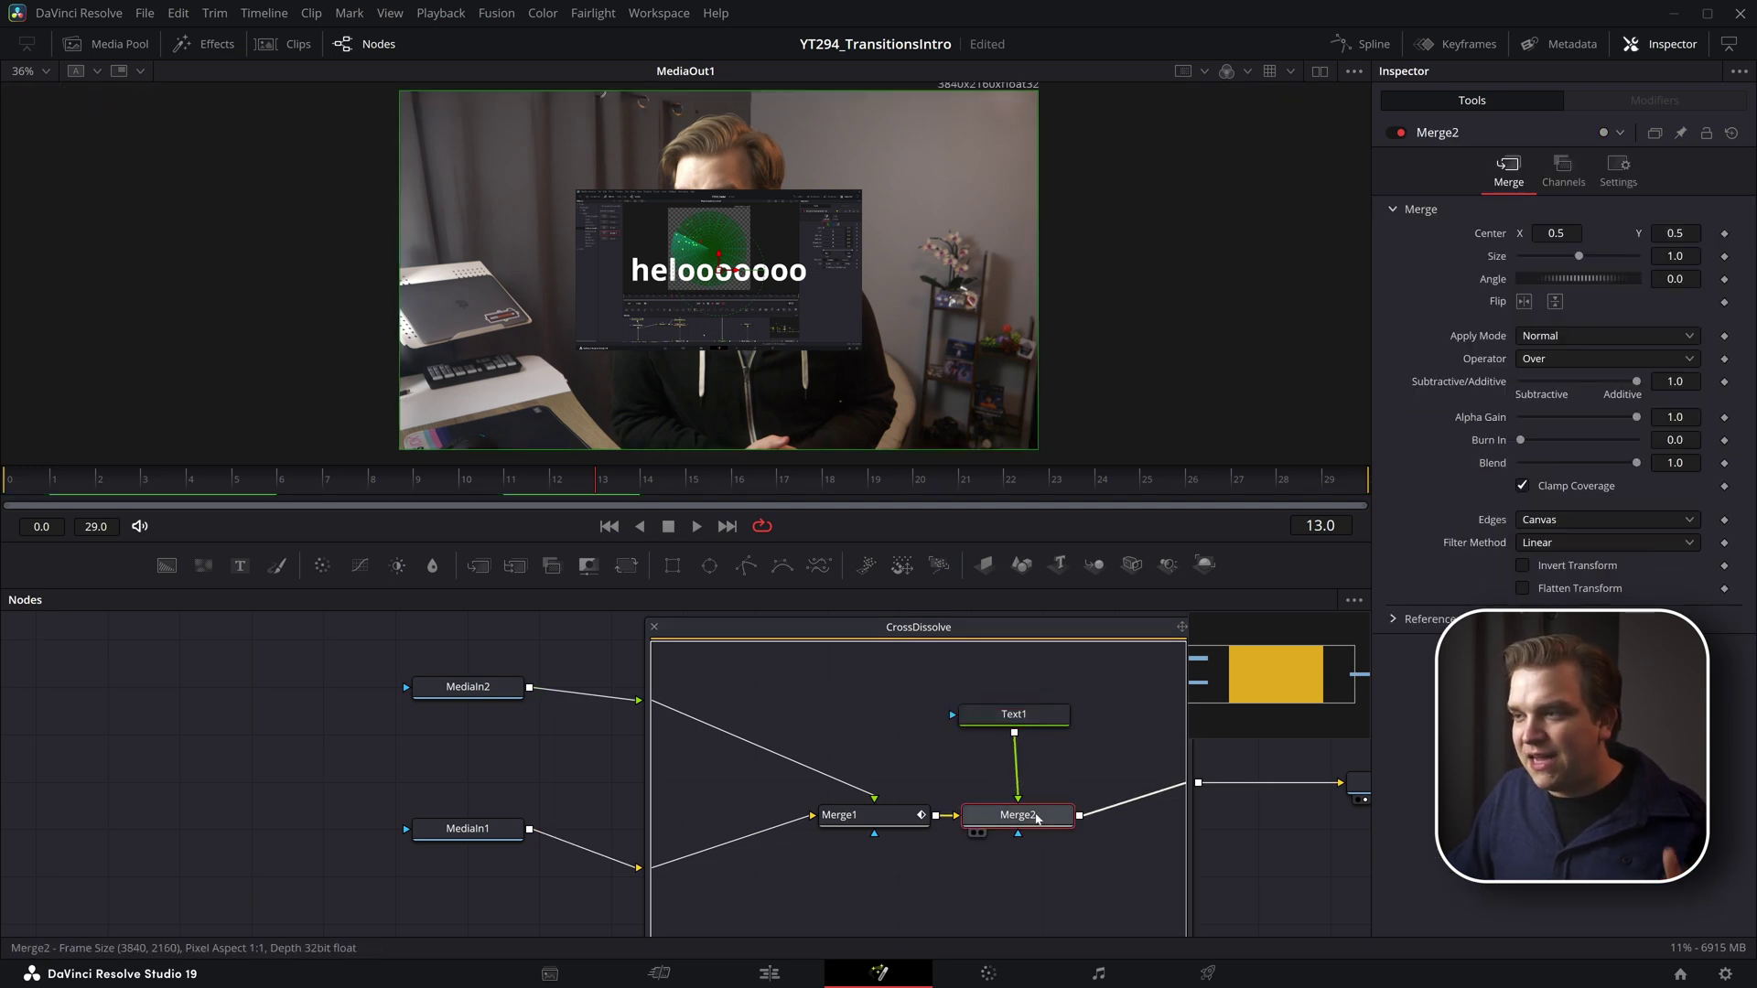
Step: Drive Merge2's Center with a Vector modifier, Origin X at -0.153 and Distance reset to 0
right_click(1488, 239)
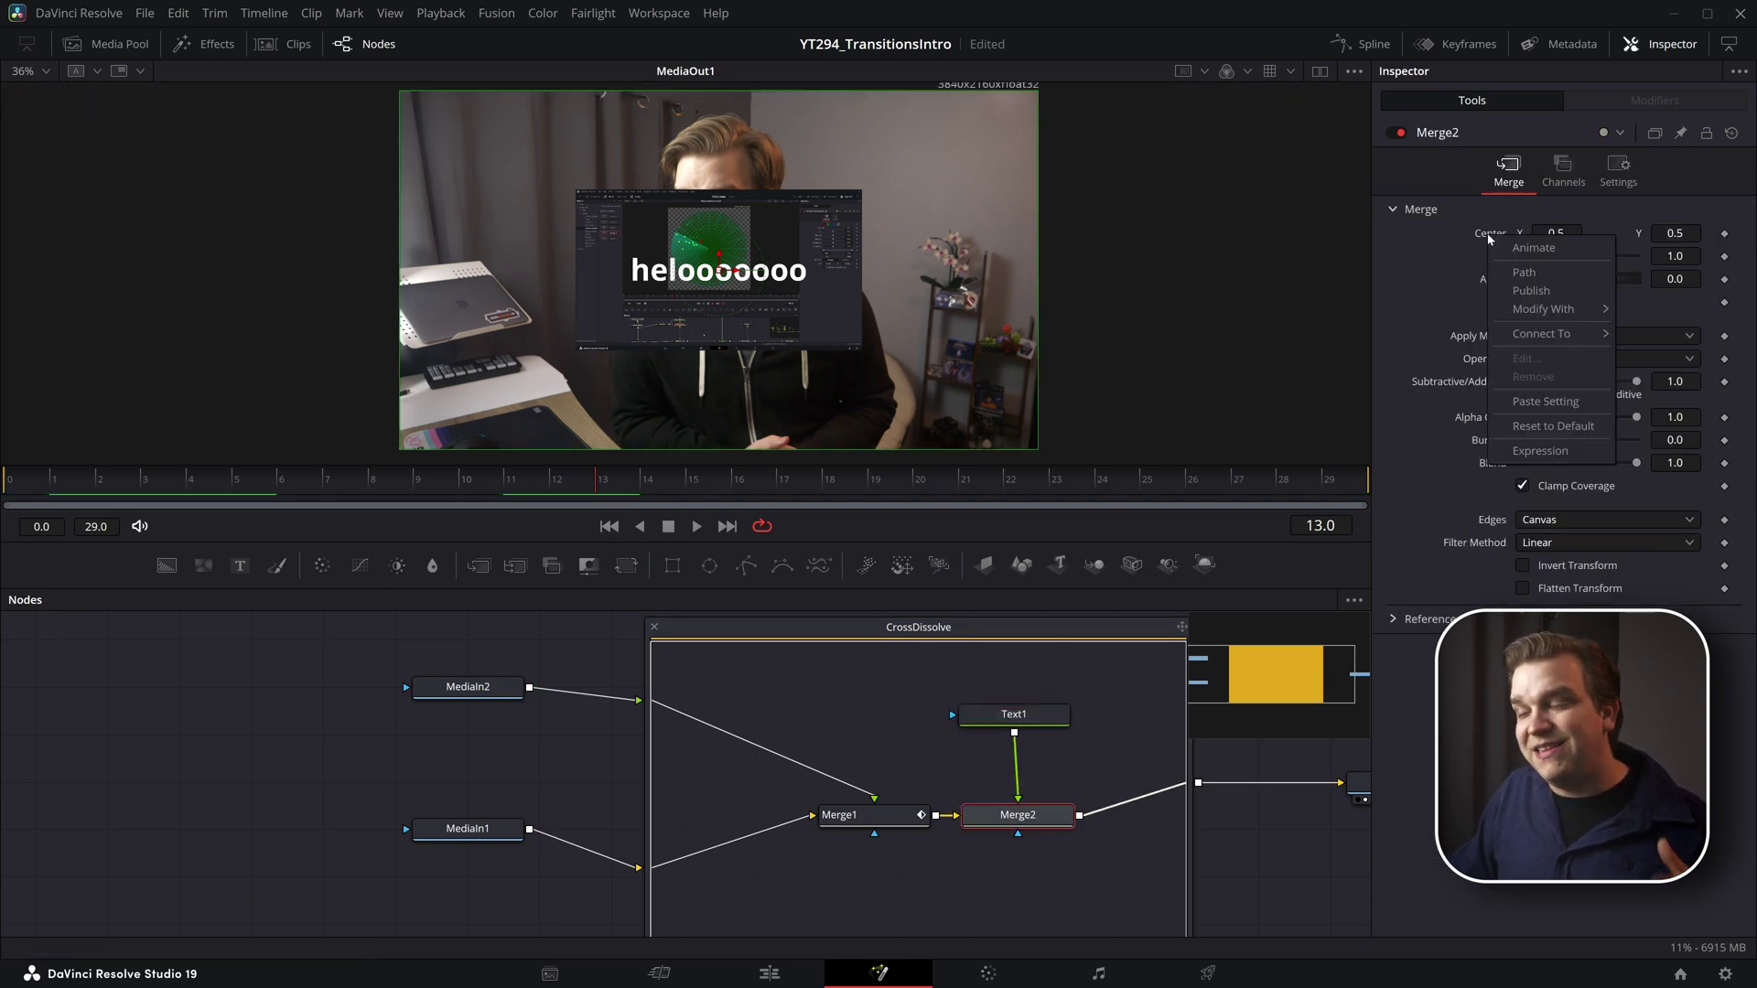
mouse_move(1570, 314)
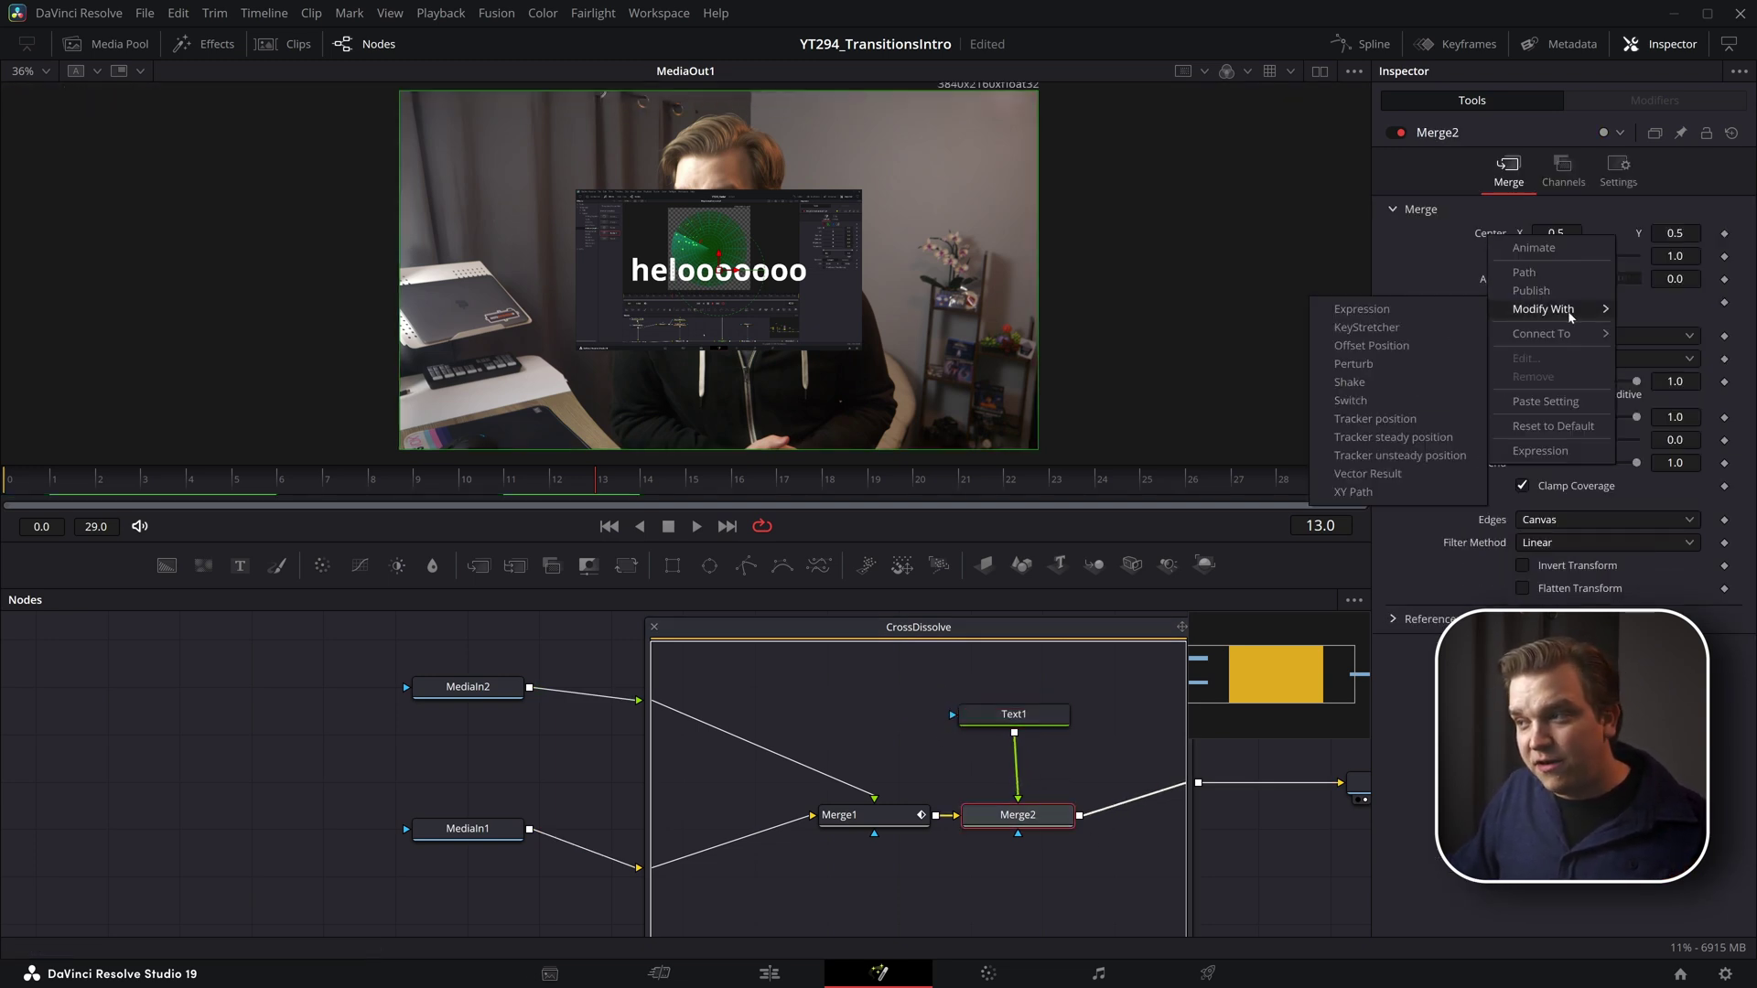
click(1435, 479)
click(1652, 100)
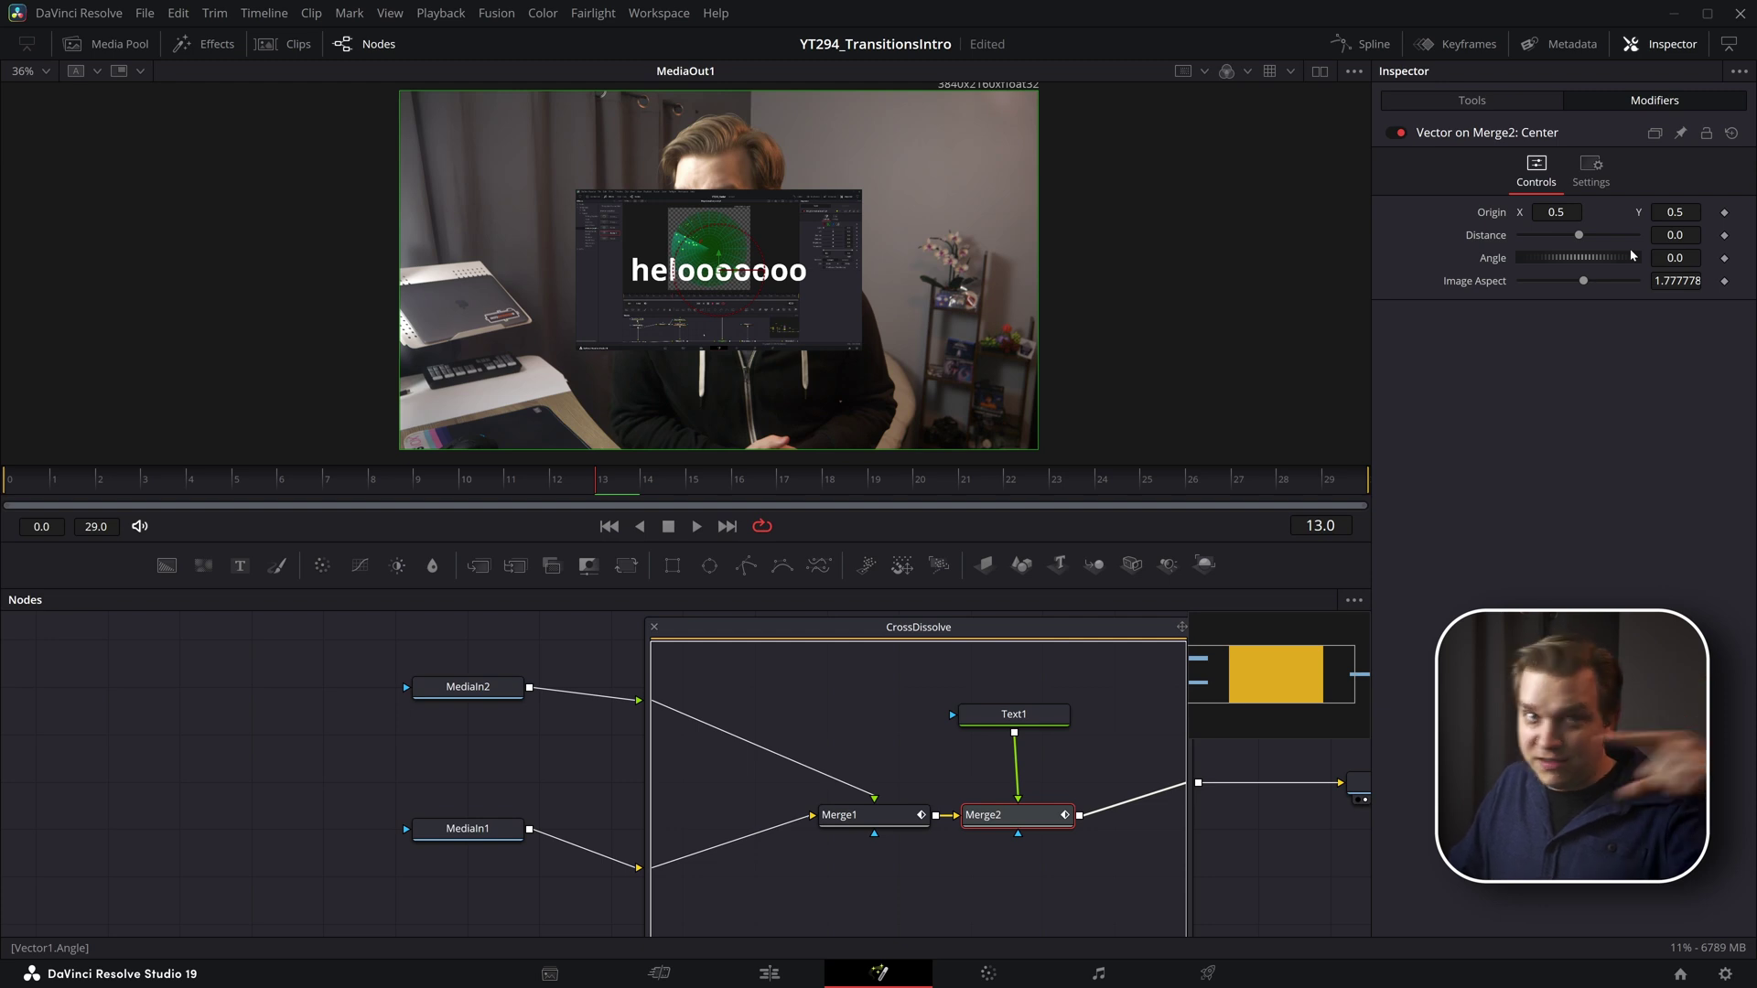
drag(1656, 234, 1716, 235)
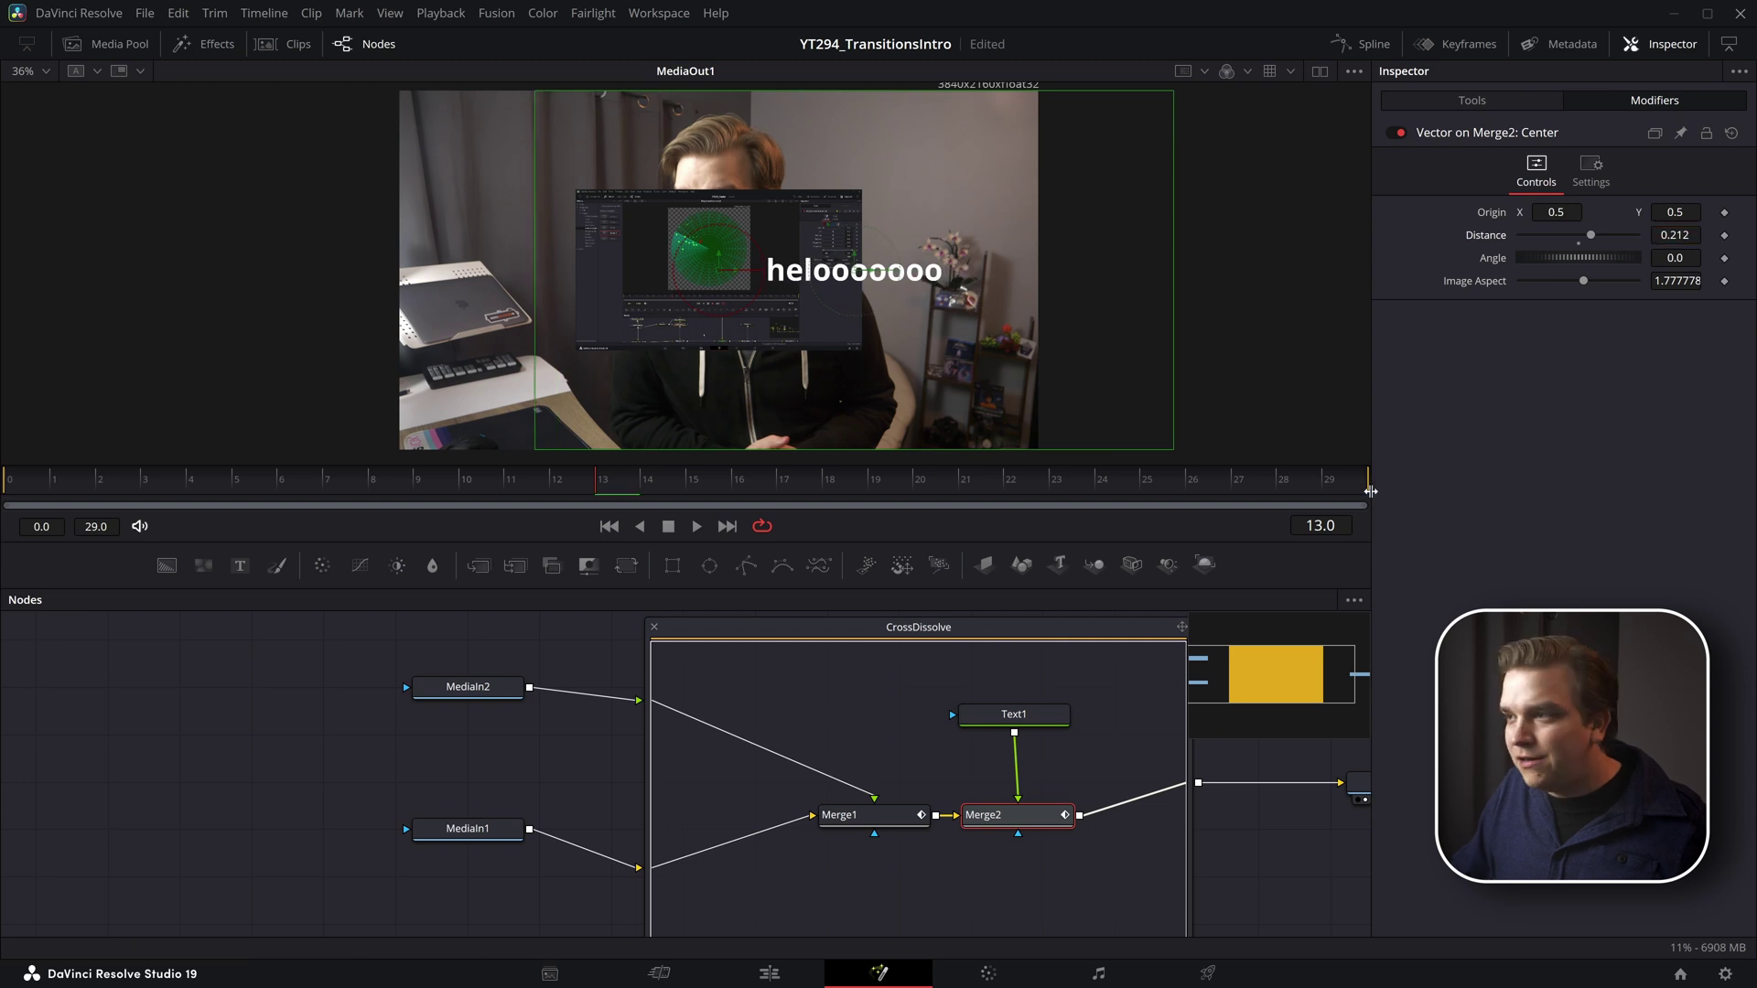
drag(1556, 211, 1466, 212)
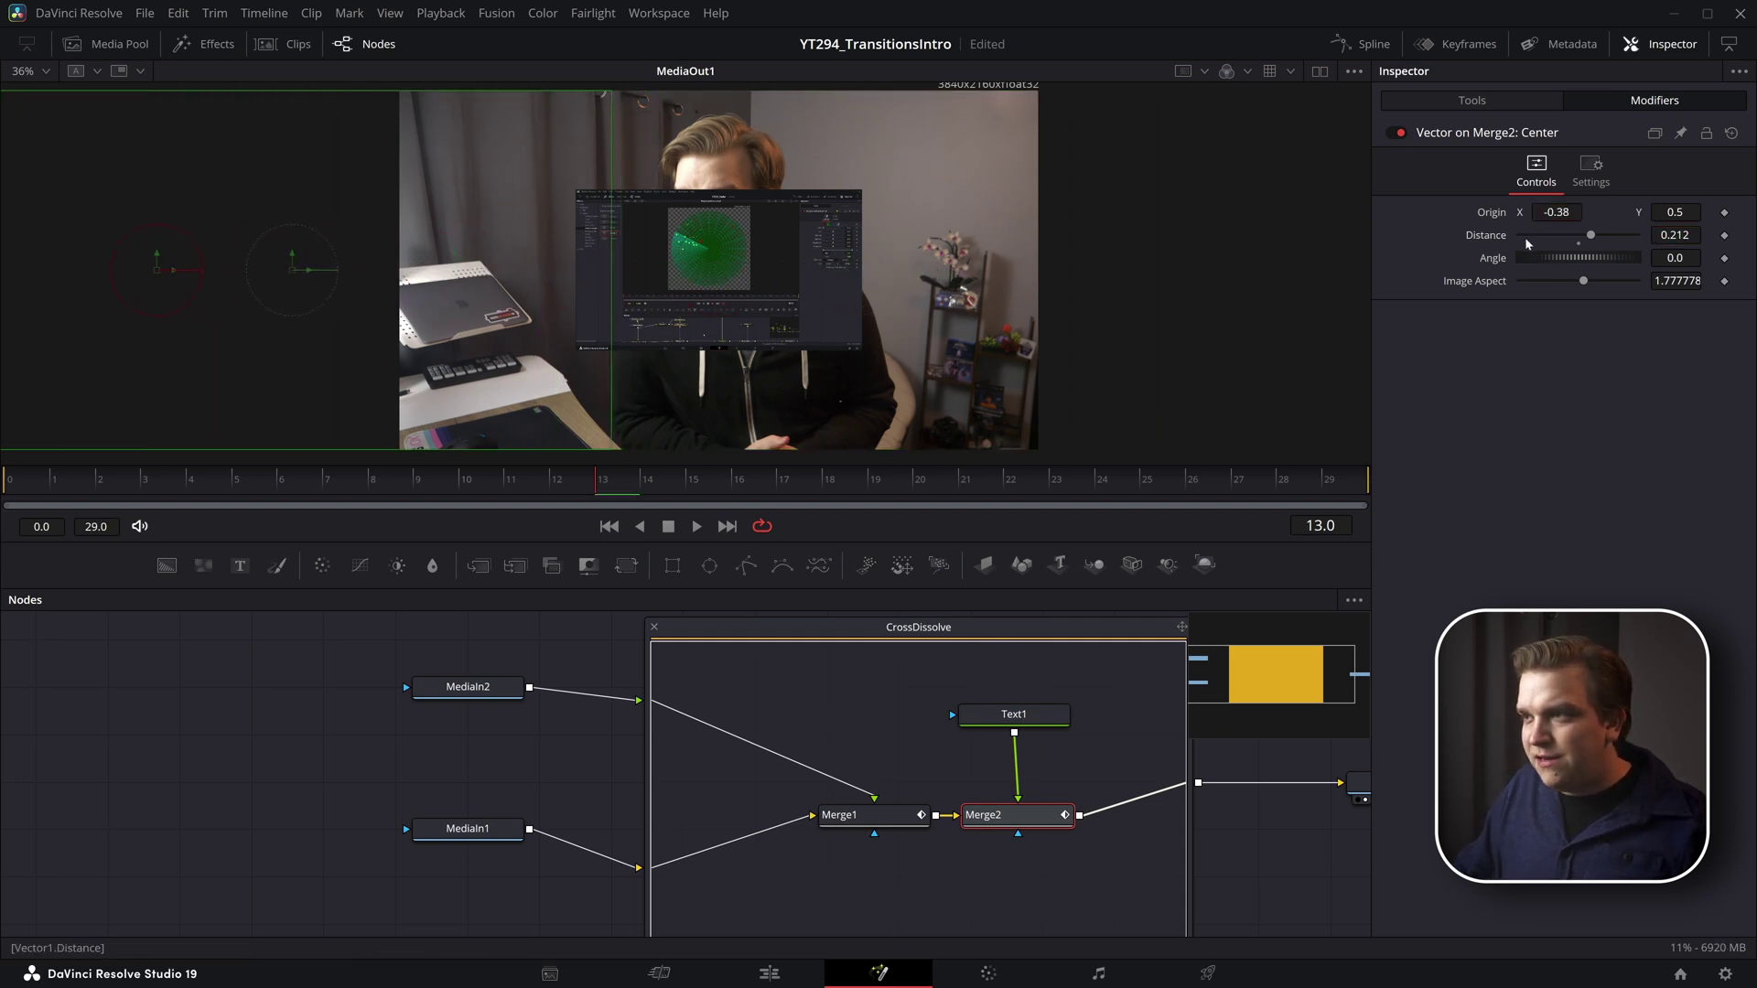
double_click(1491, 235)
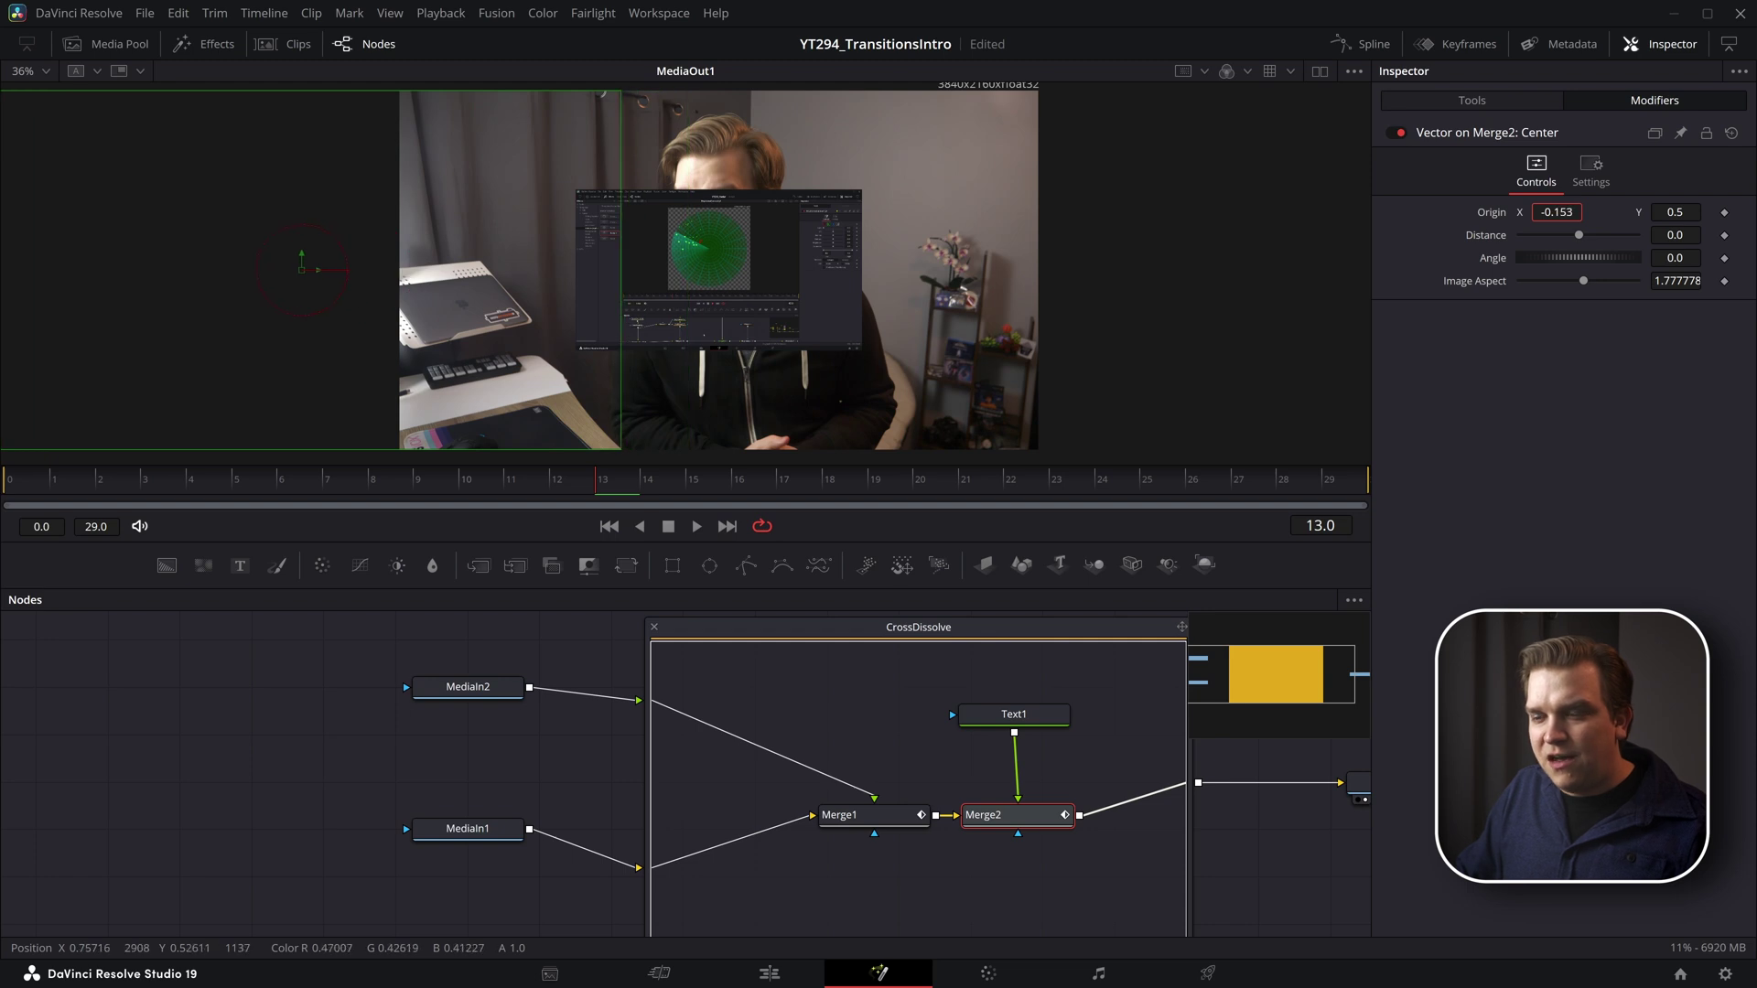
Step: Drive the Vector Distance with a transition-linked Anim Curves modifier, Scale raised to about 1.215
right_click(1486, 243)
mouse_move(1546, 317)
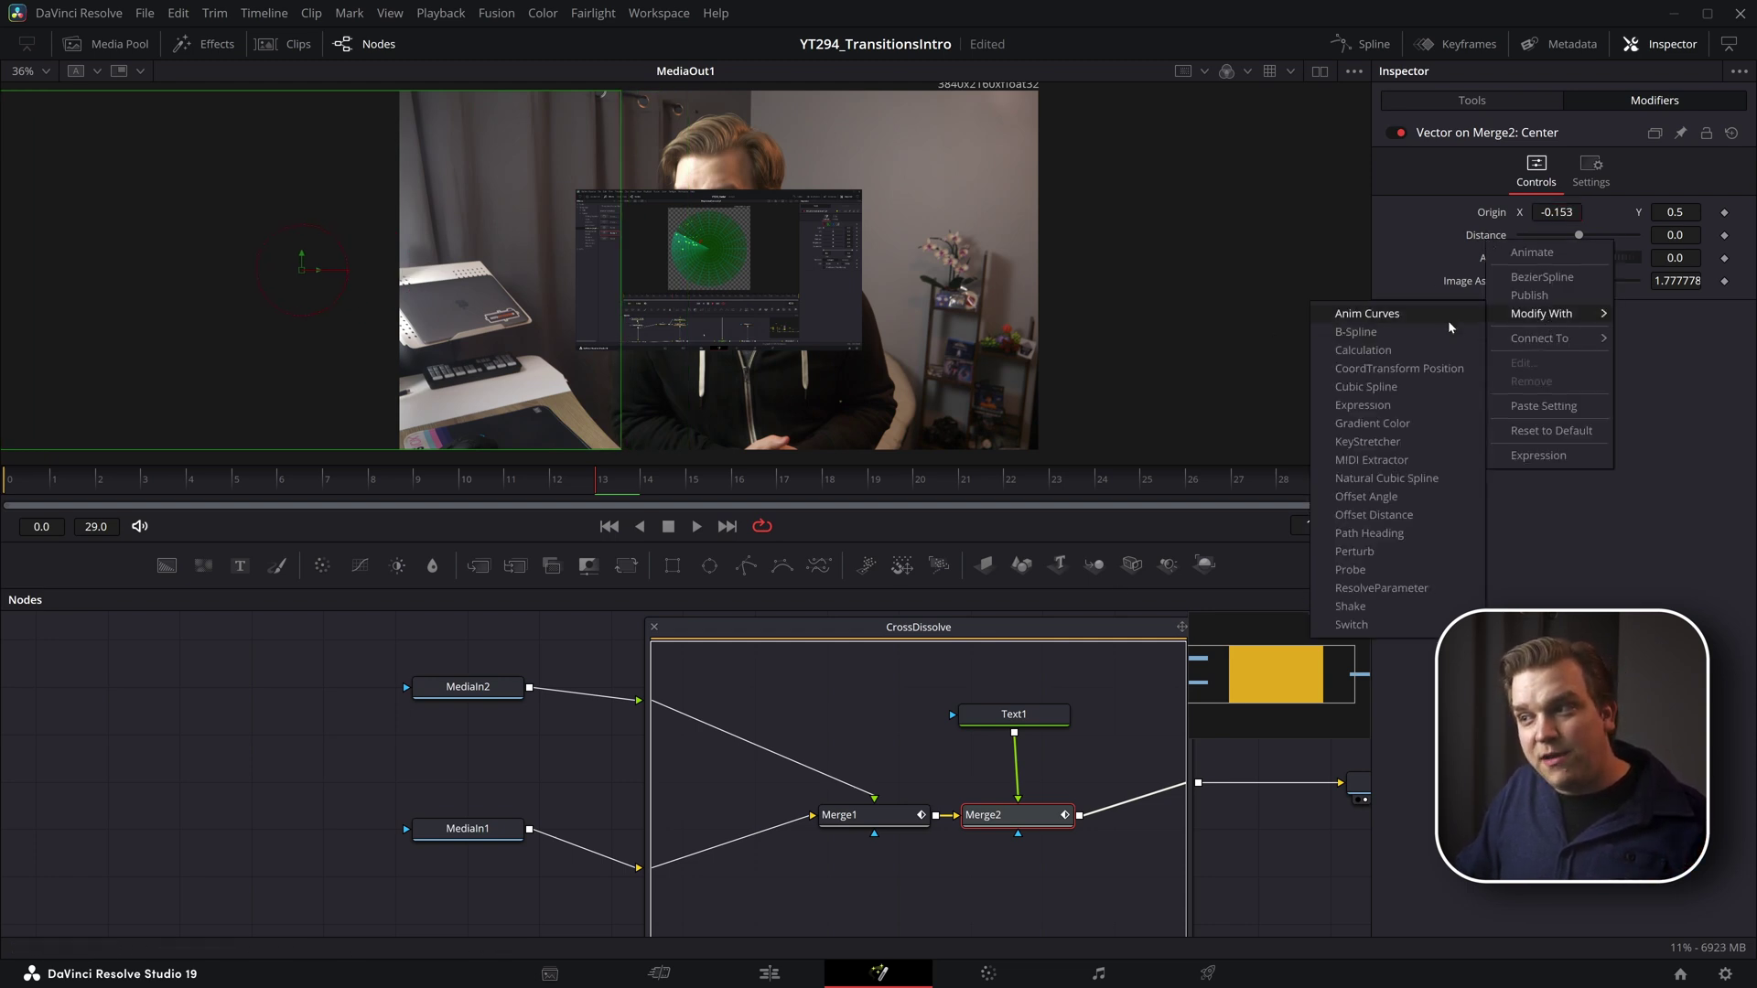
click(1367, 313)
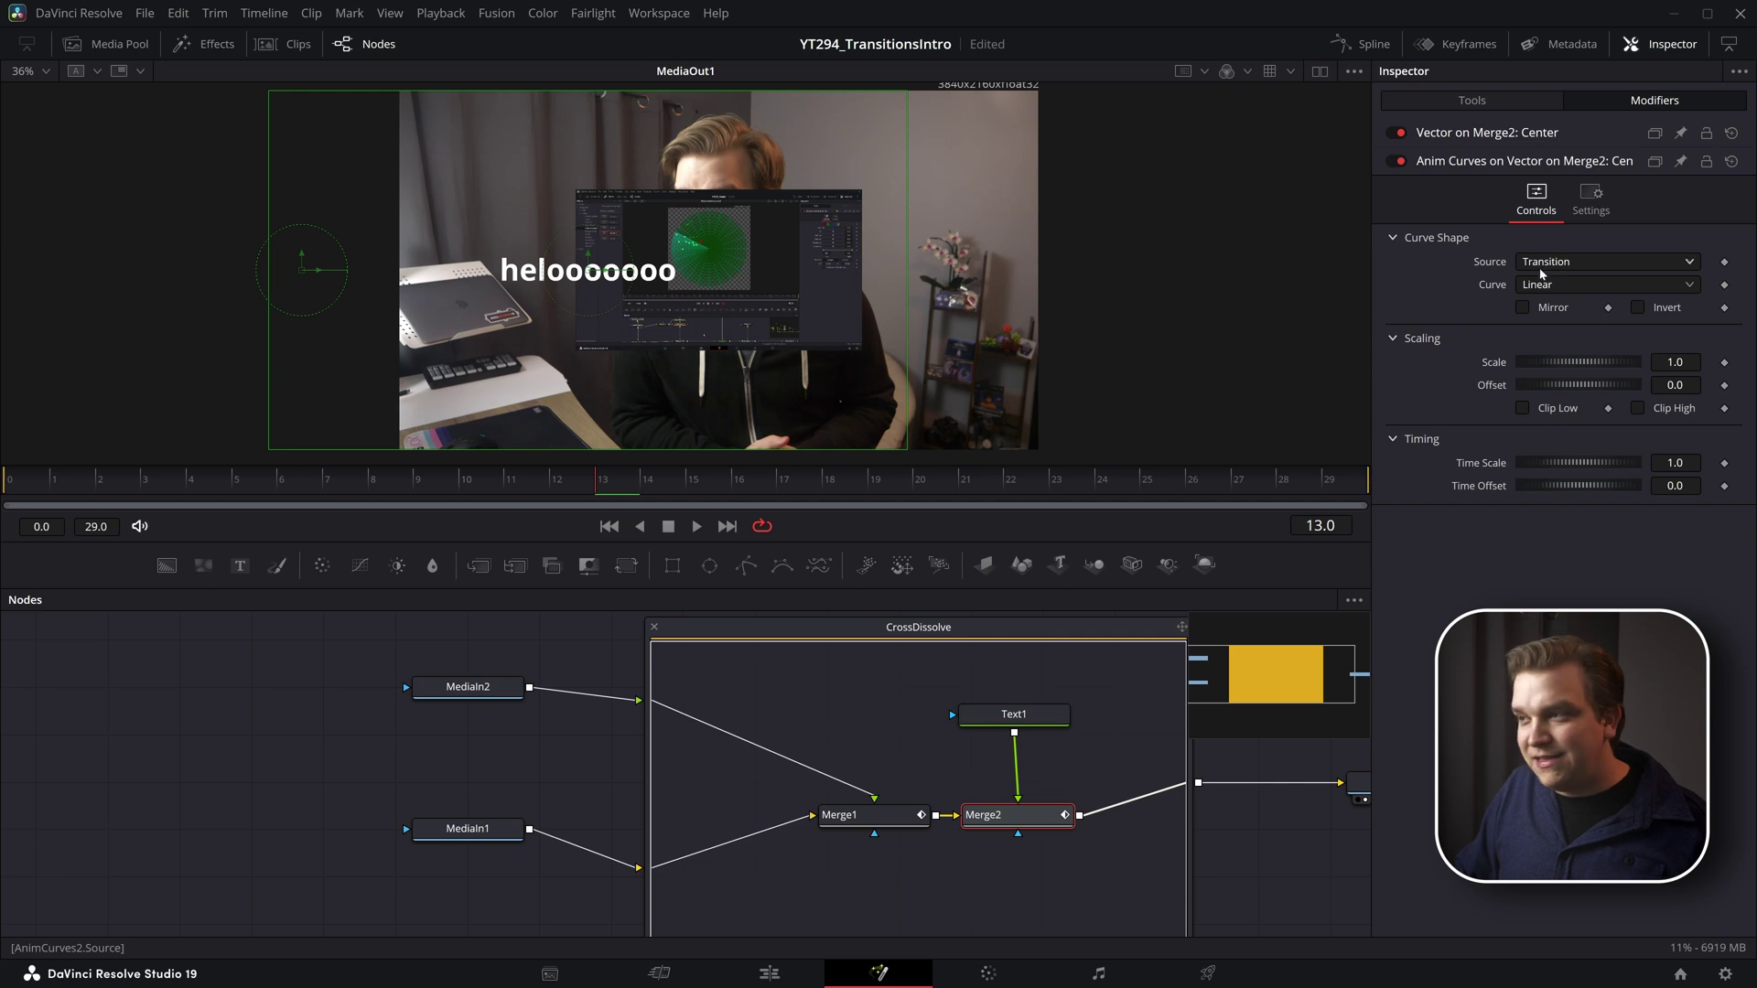
drag(108, 480, 1382, 525)
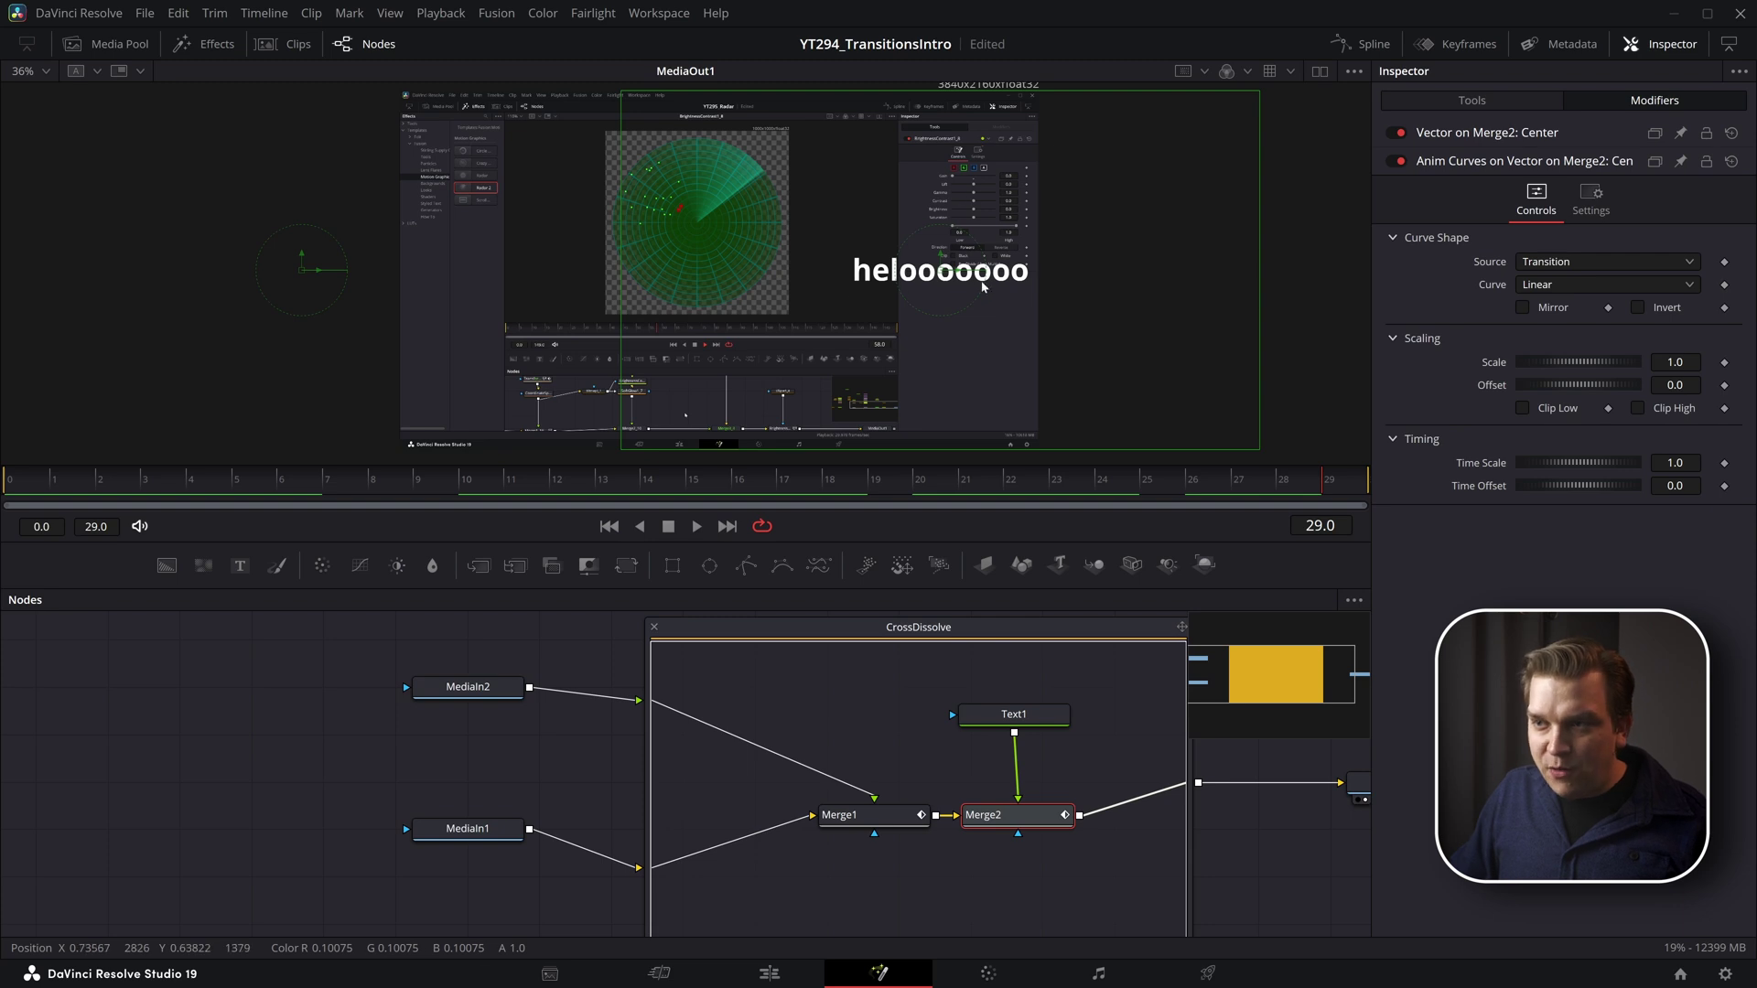
drag(1578, 362, 1605, 363)
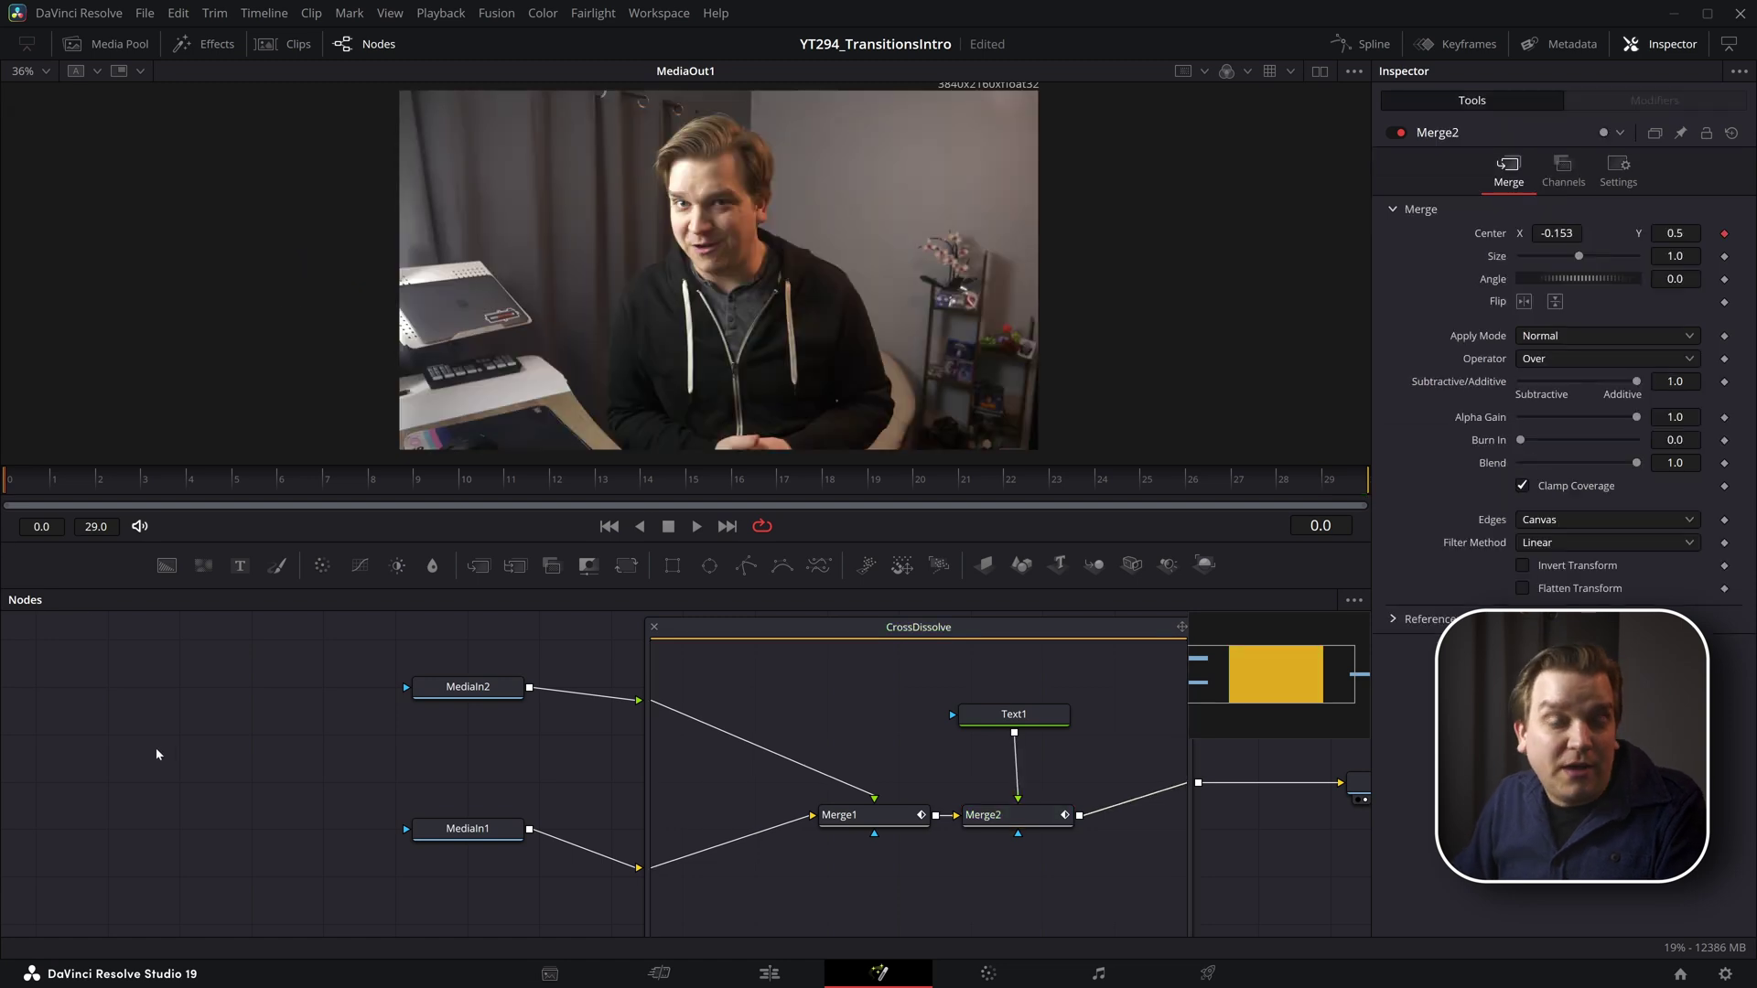
key(space)
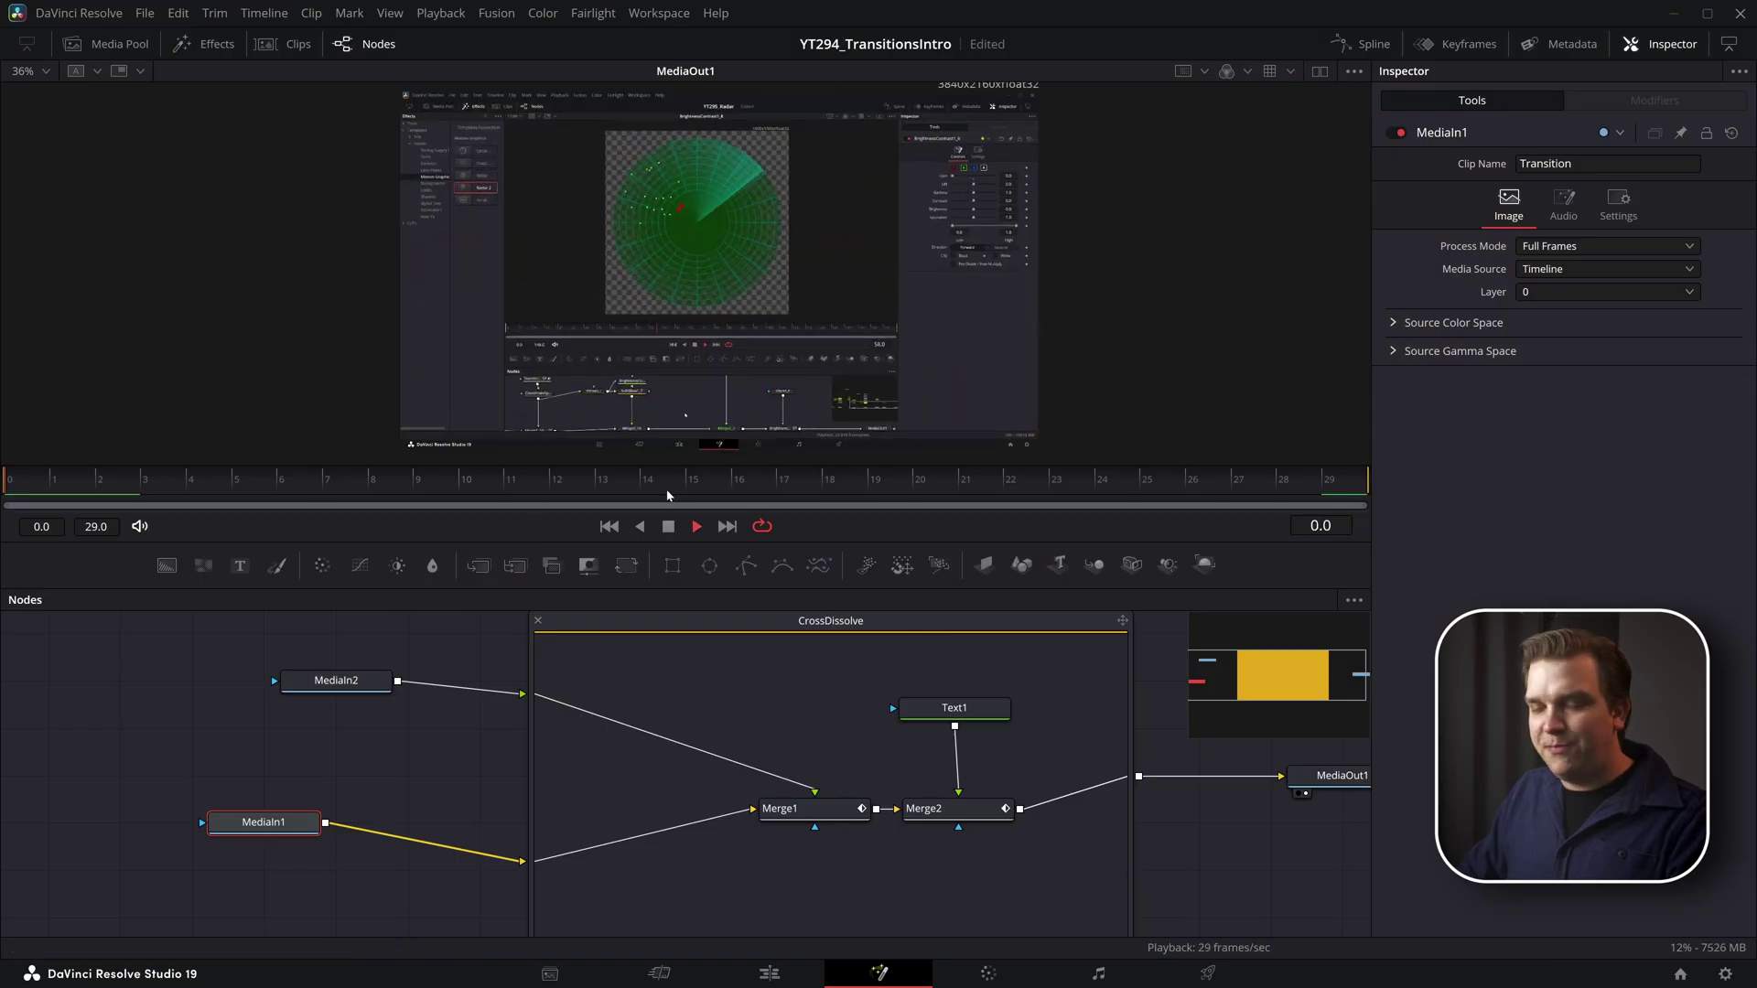
Step: Stop playback and rename the CrossDissolve group to HelooooSlide
key(space)
click(821, 732)
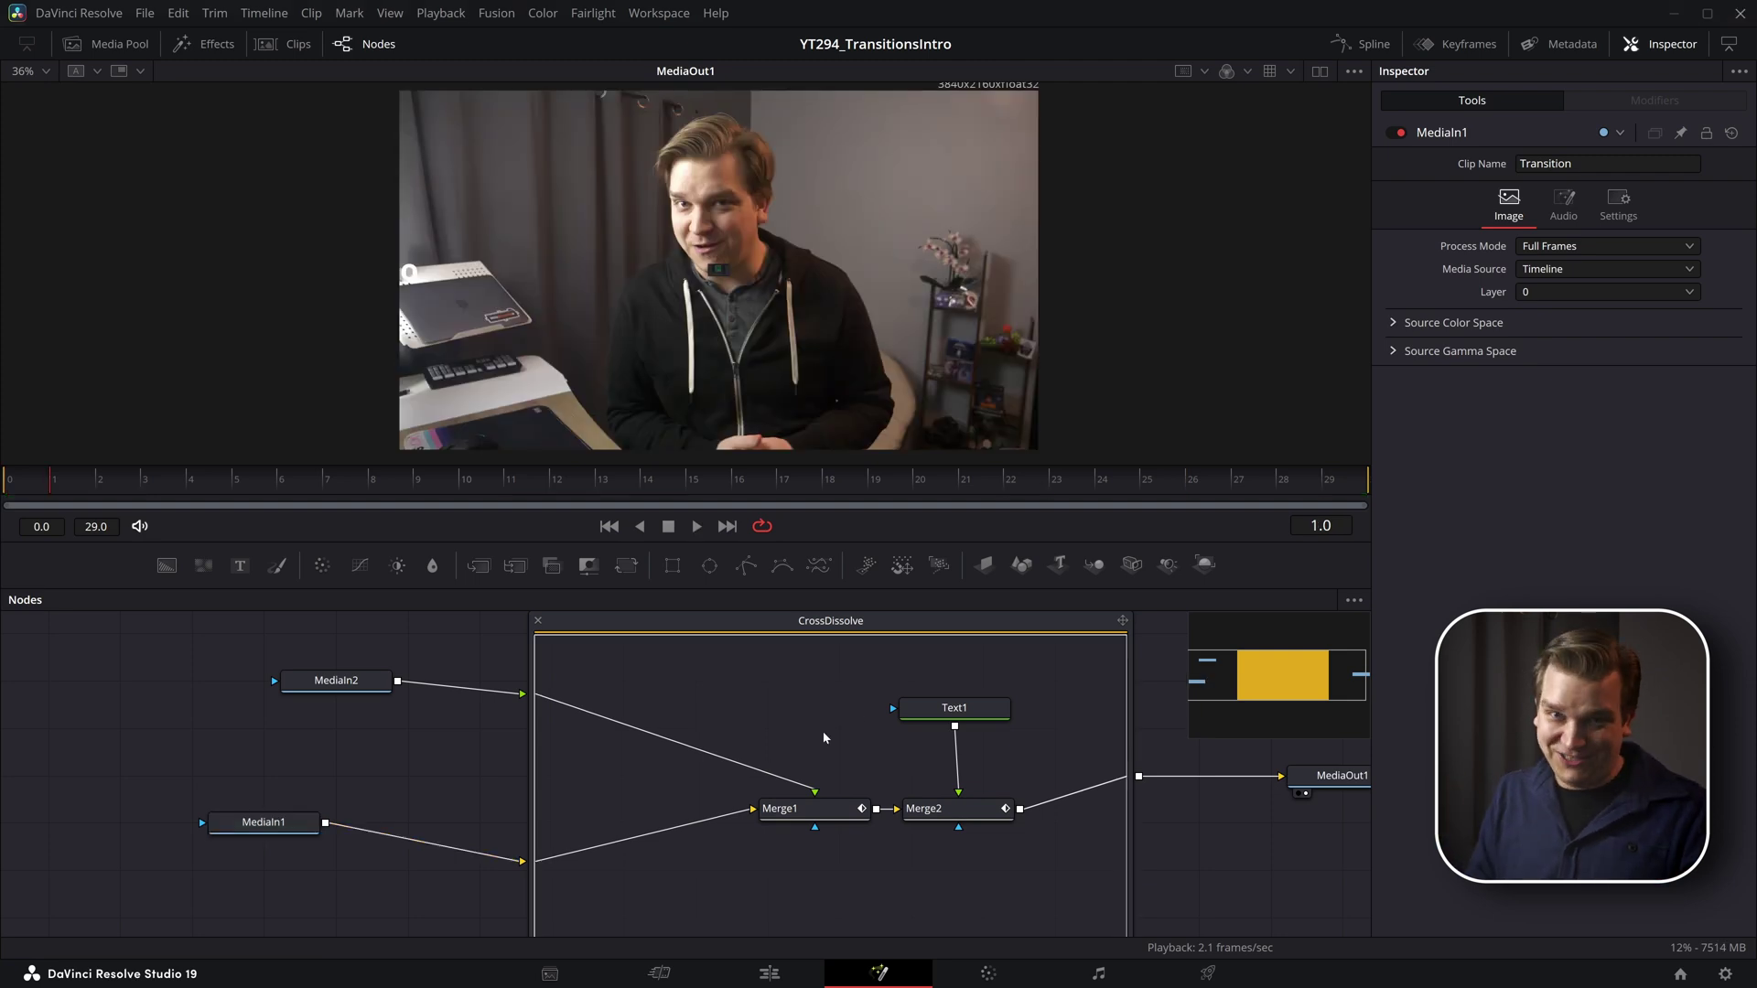
scroll(821, 732, down, 1)
click(792, 657)
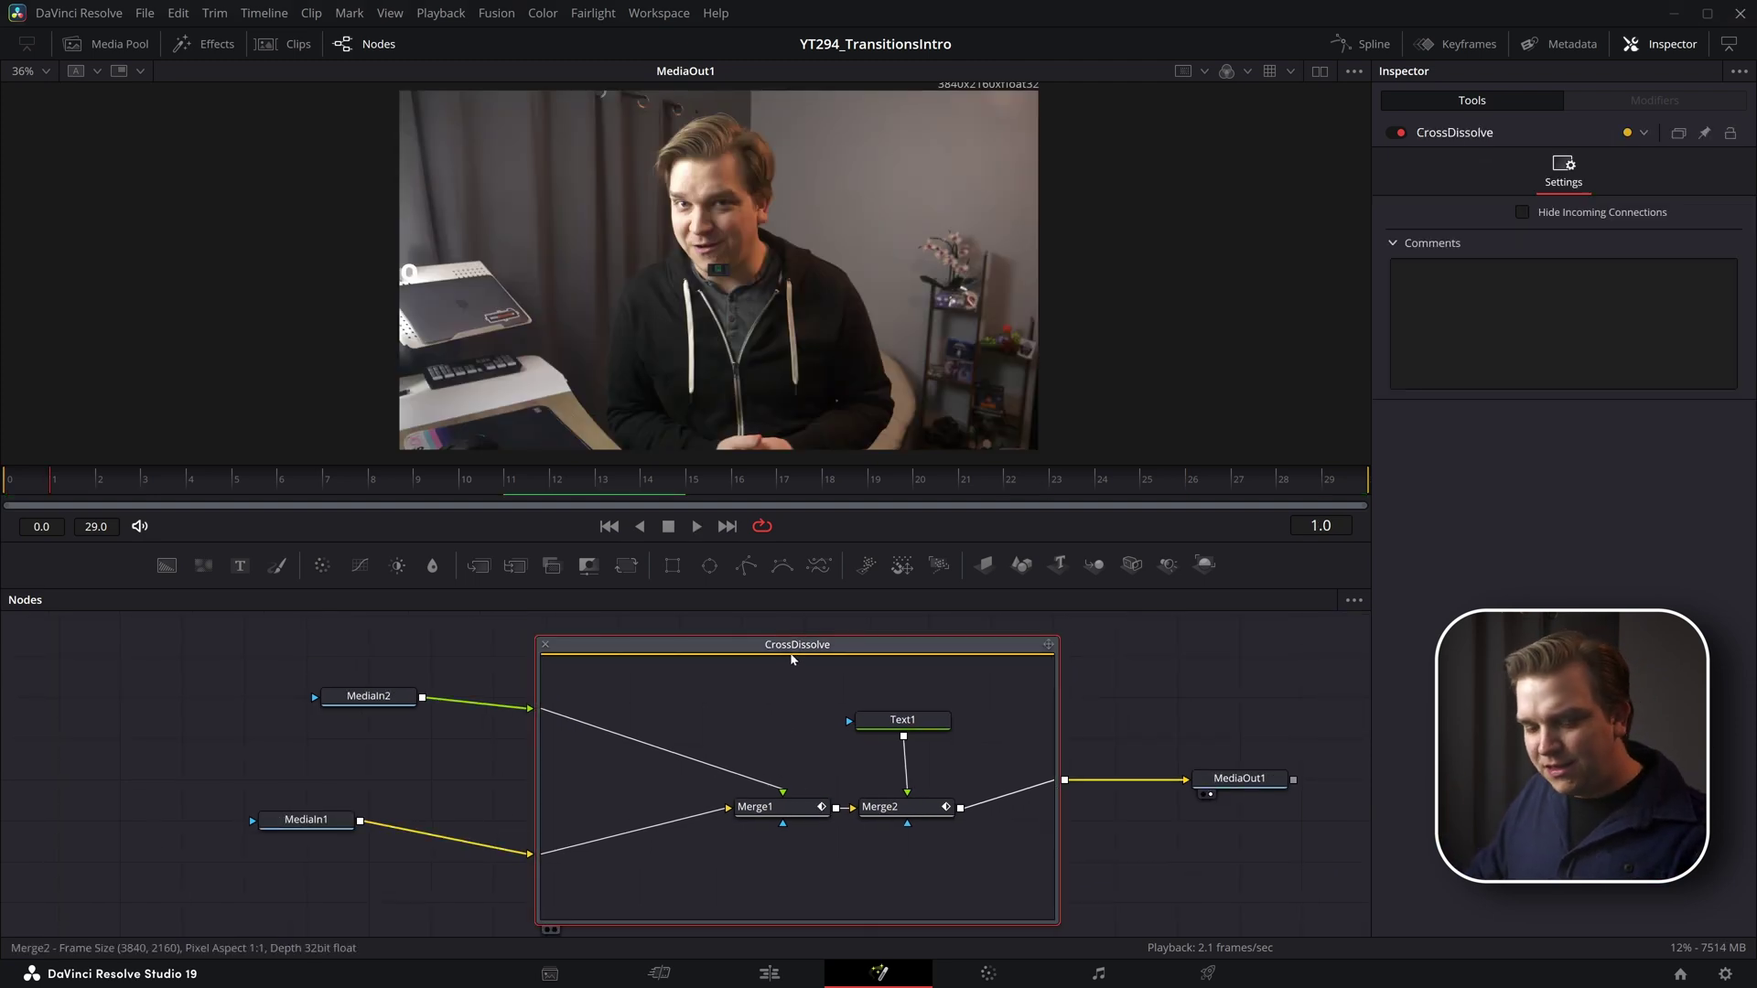
key(F2)
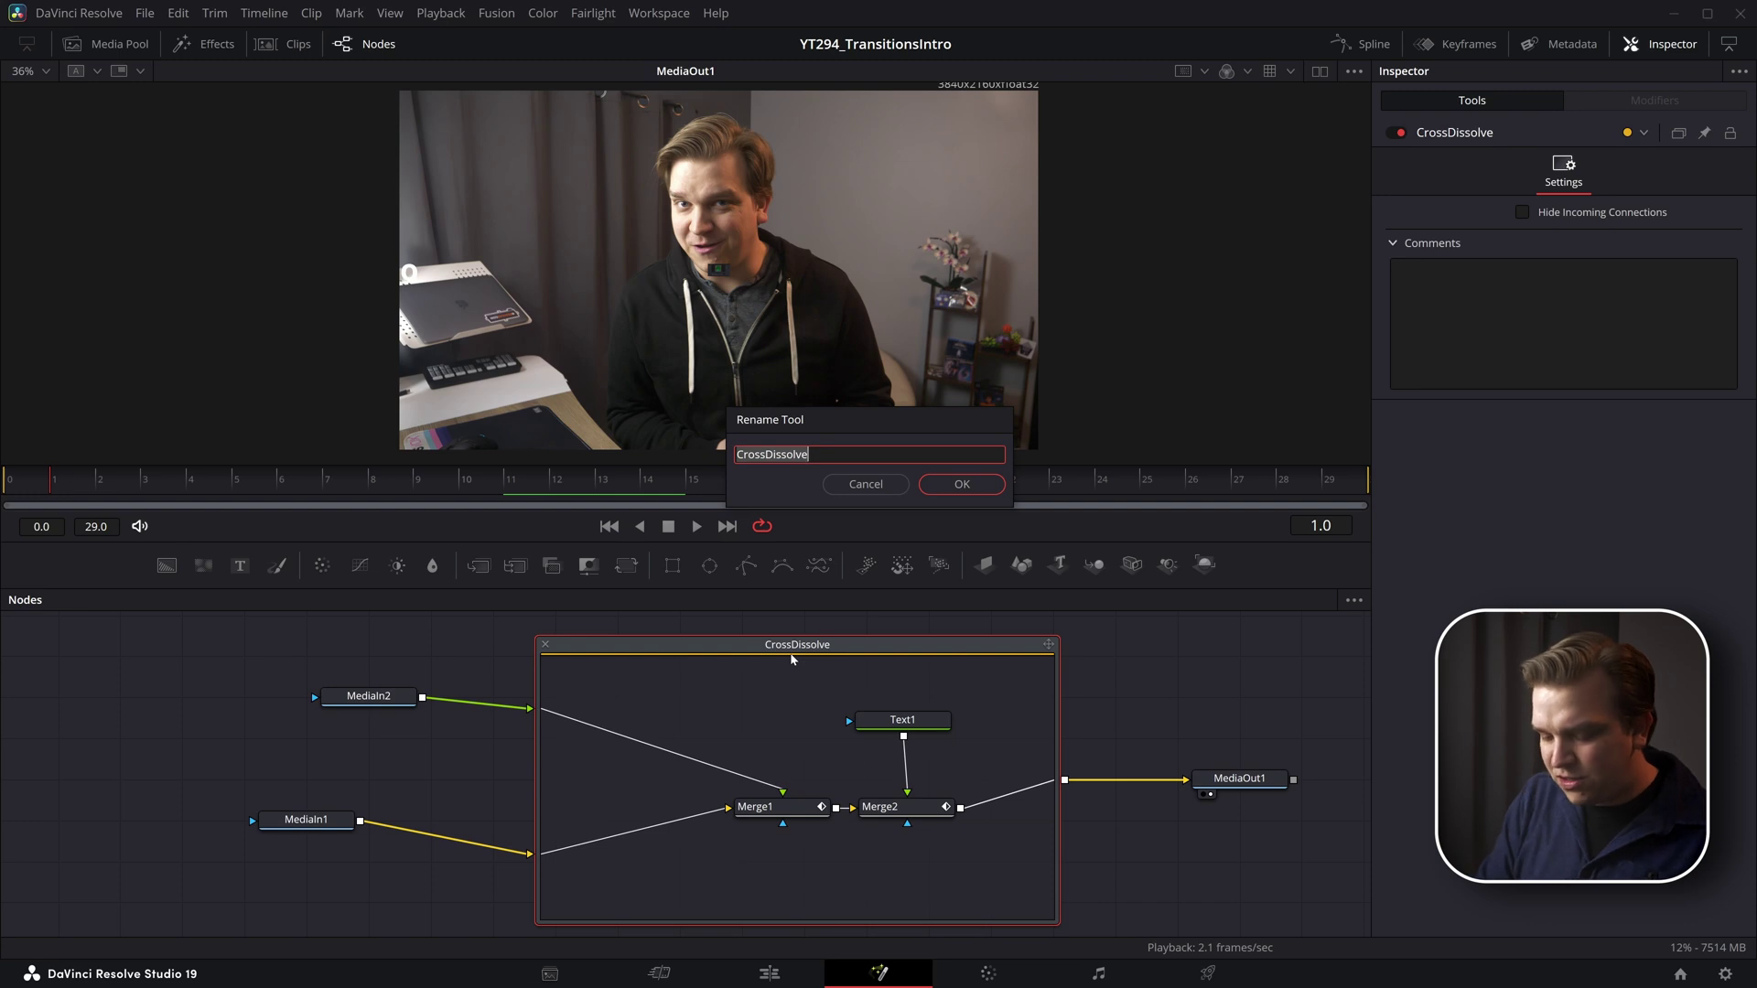
text(HelooooSlide)
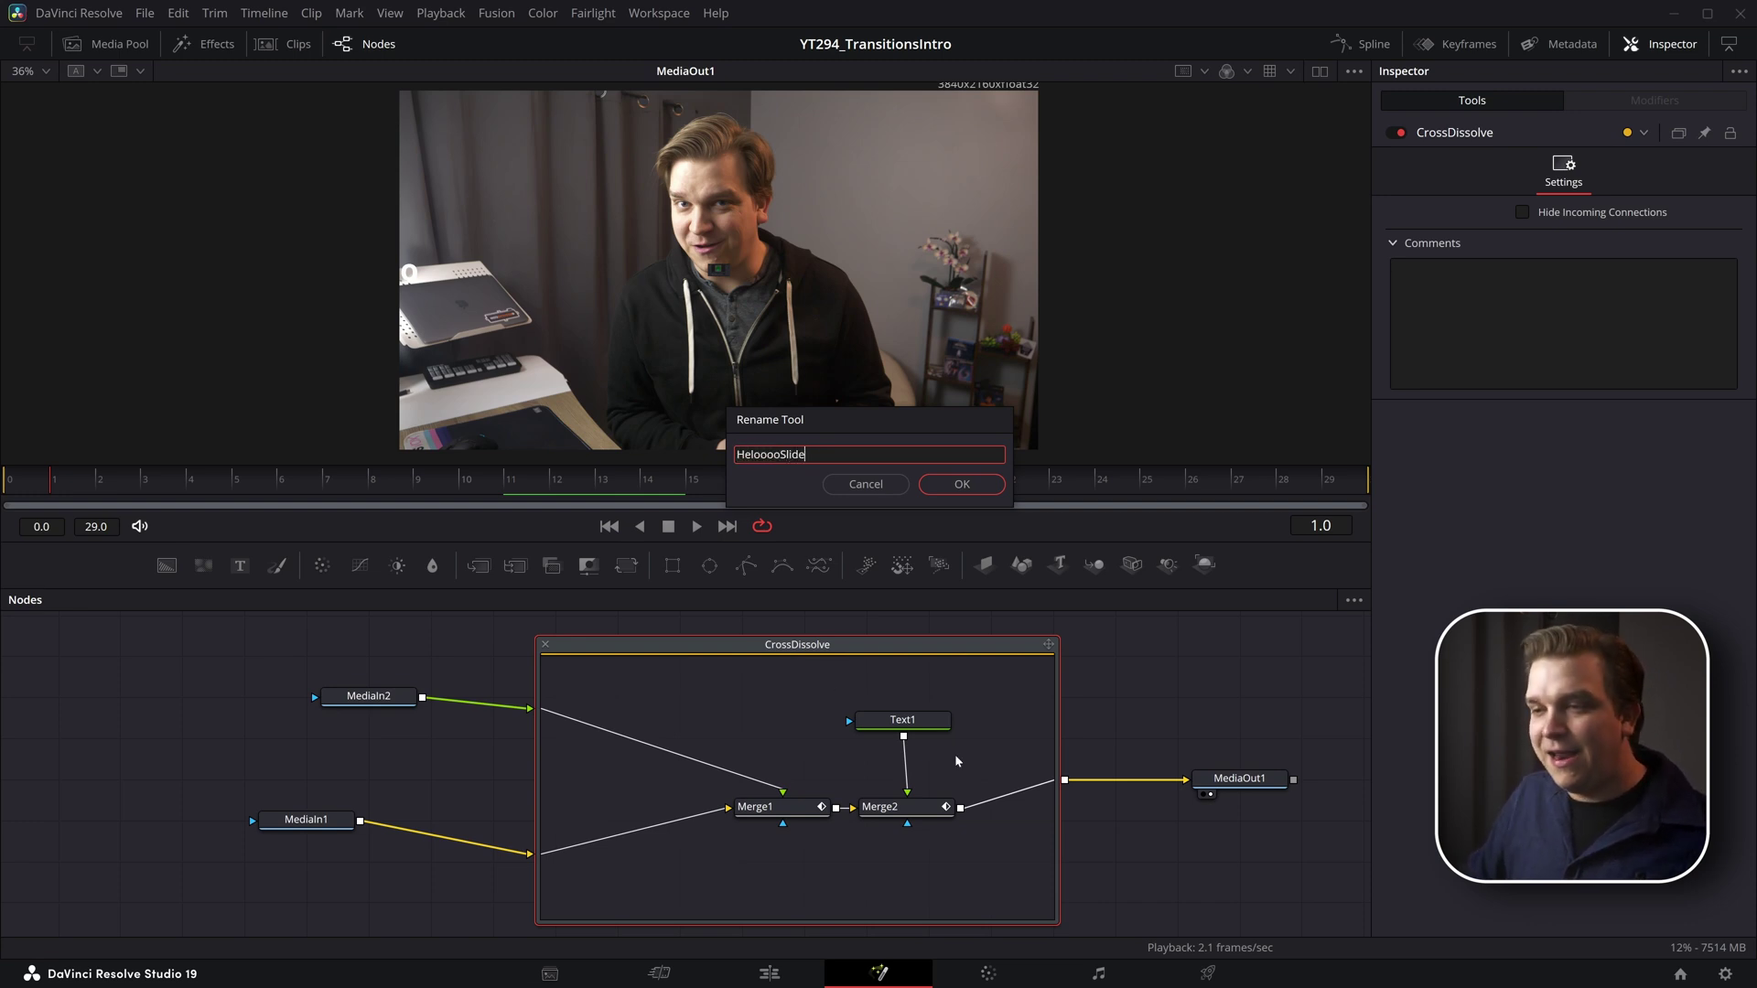
click(967, 491)
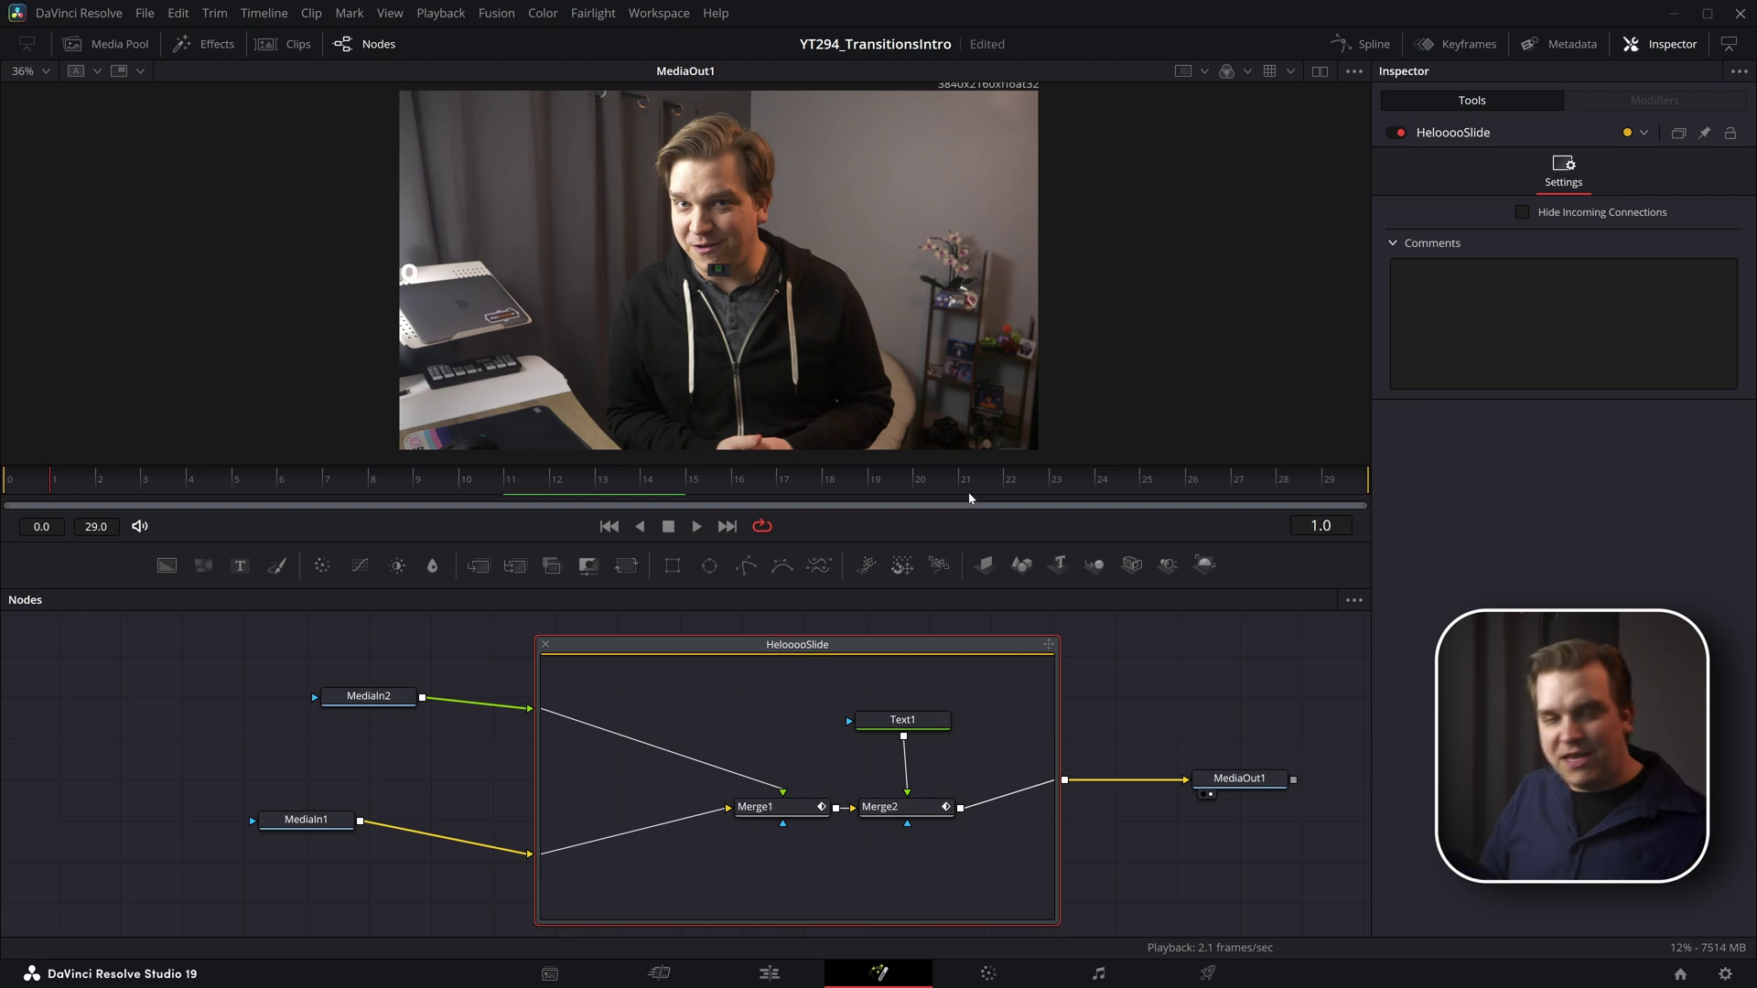
Step: Save the group's settings as HelooooSlide.setting in Fusion Templates > Edit > Transitions
right_click(760, 644)
mouse_move(796, 631)
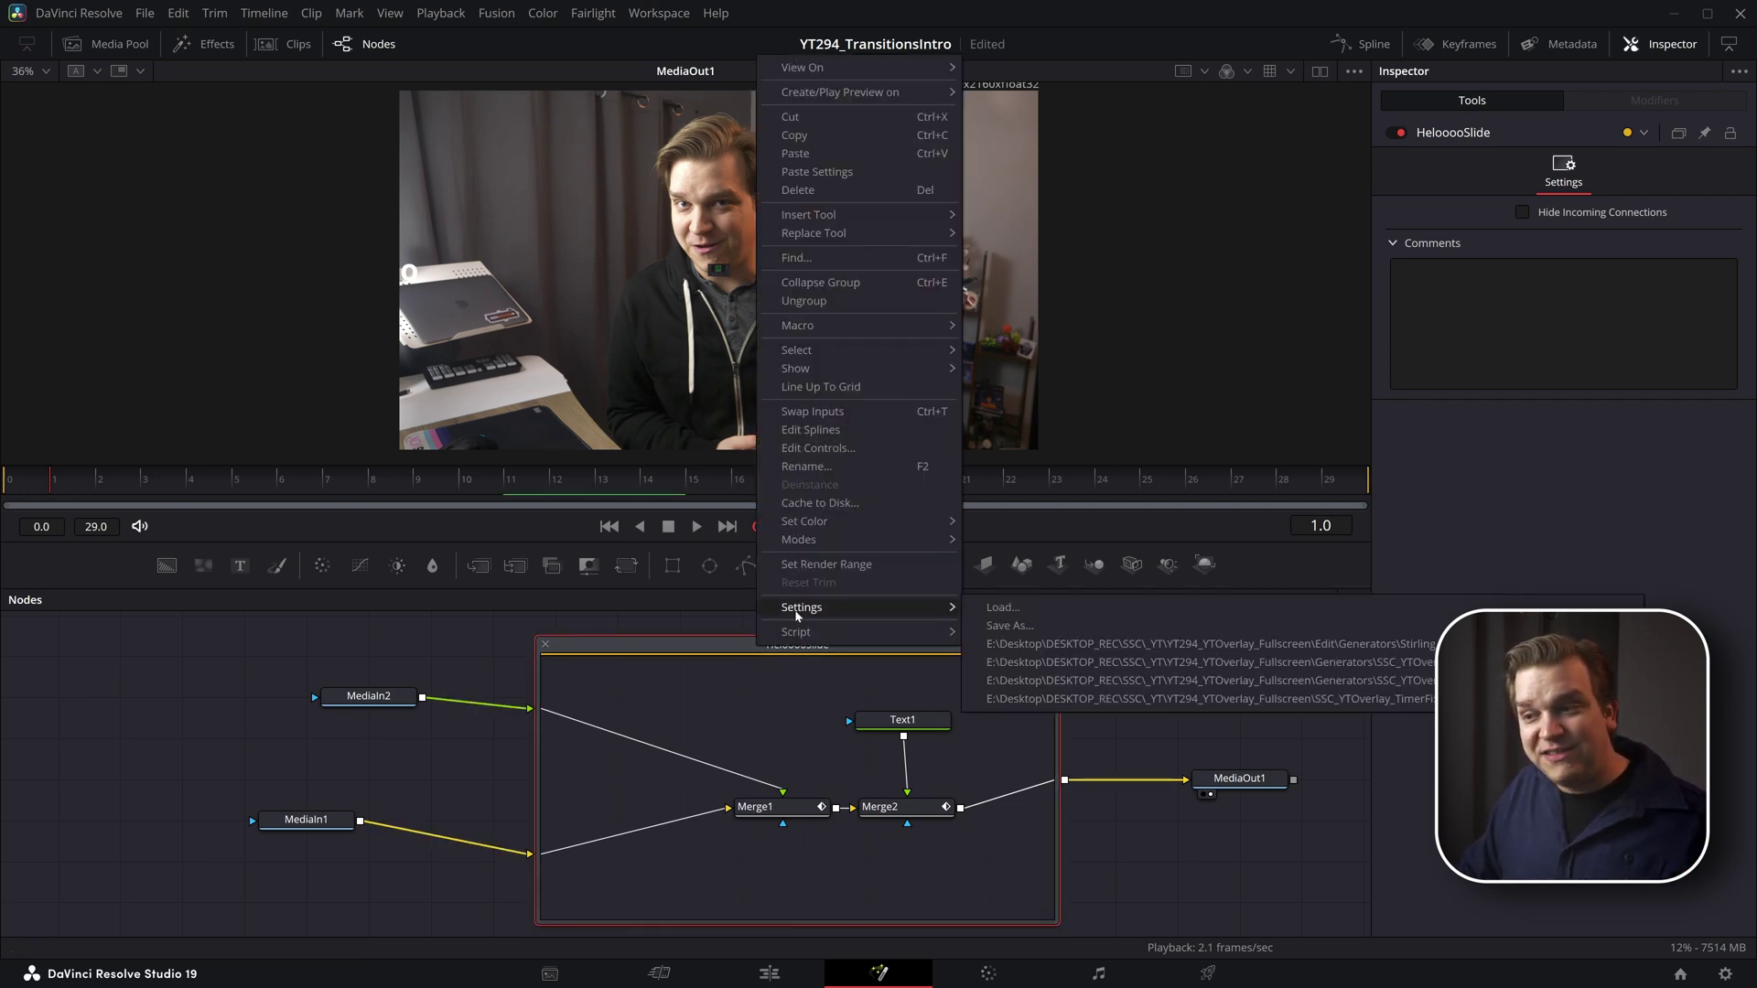
click(1068, 624)
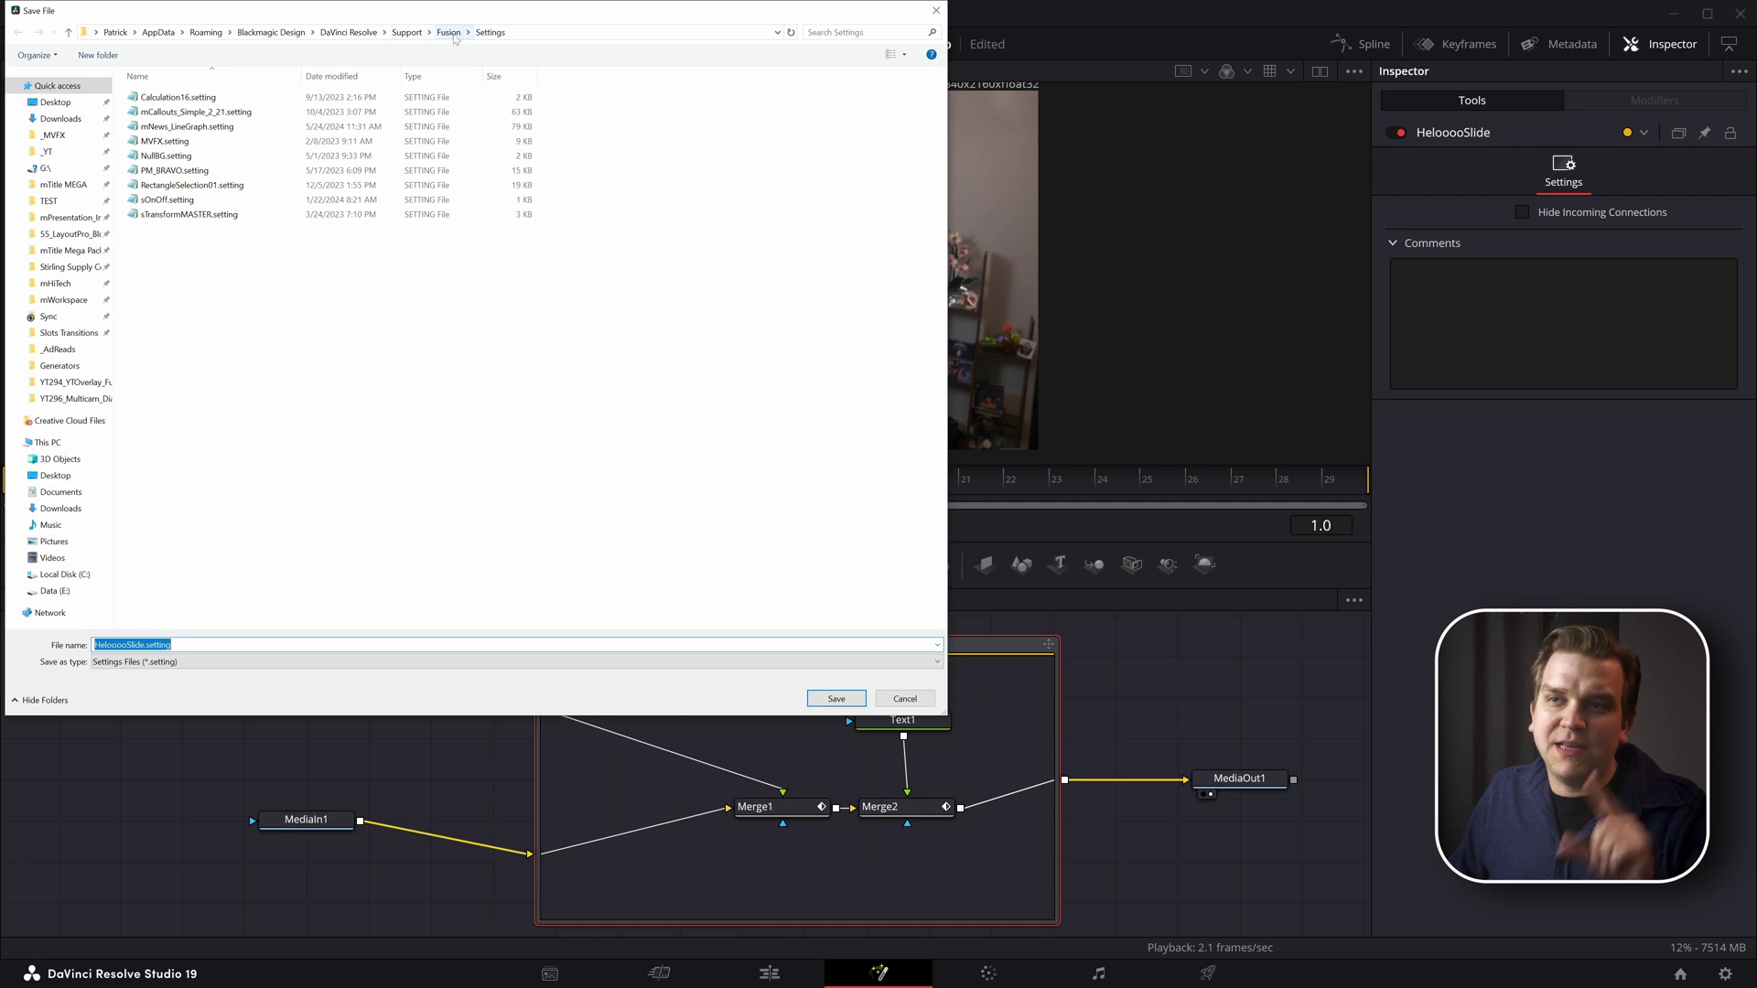
click(449, 32)
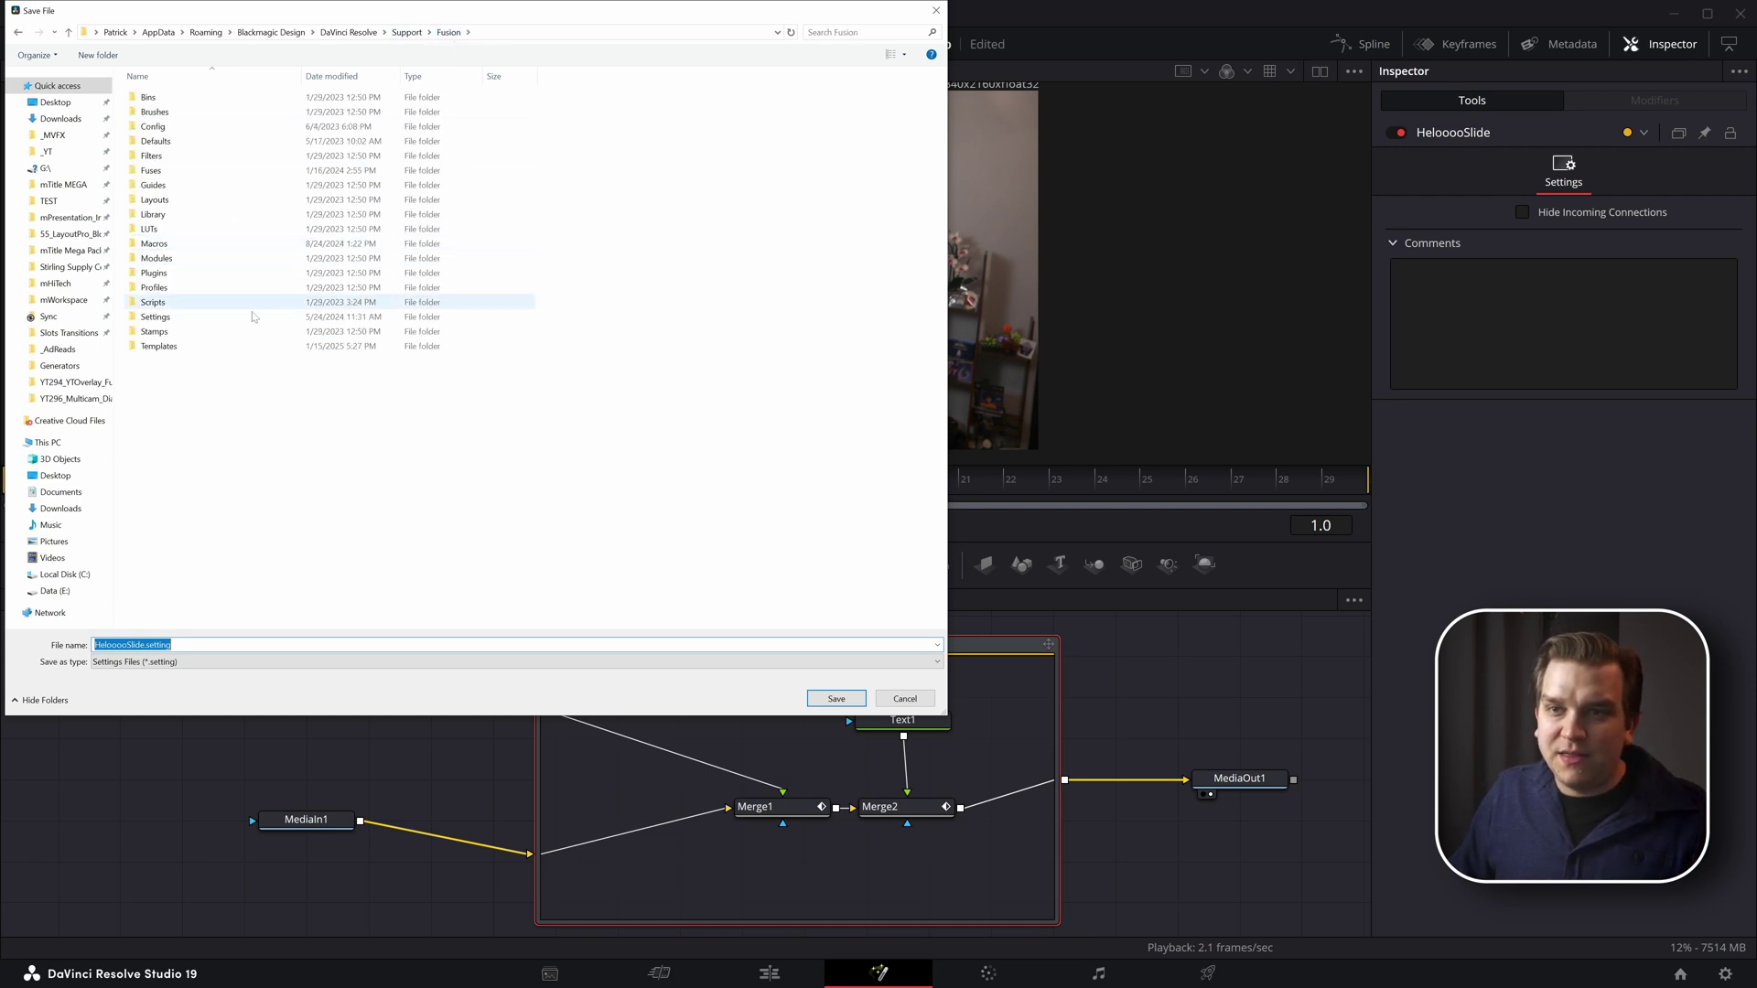
double_click(200, 348)
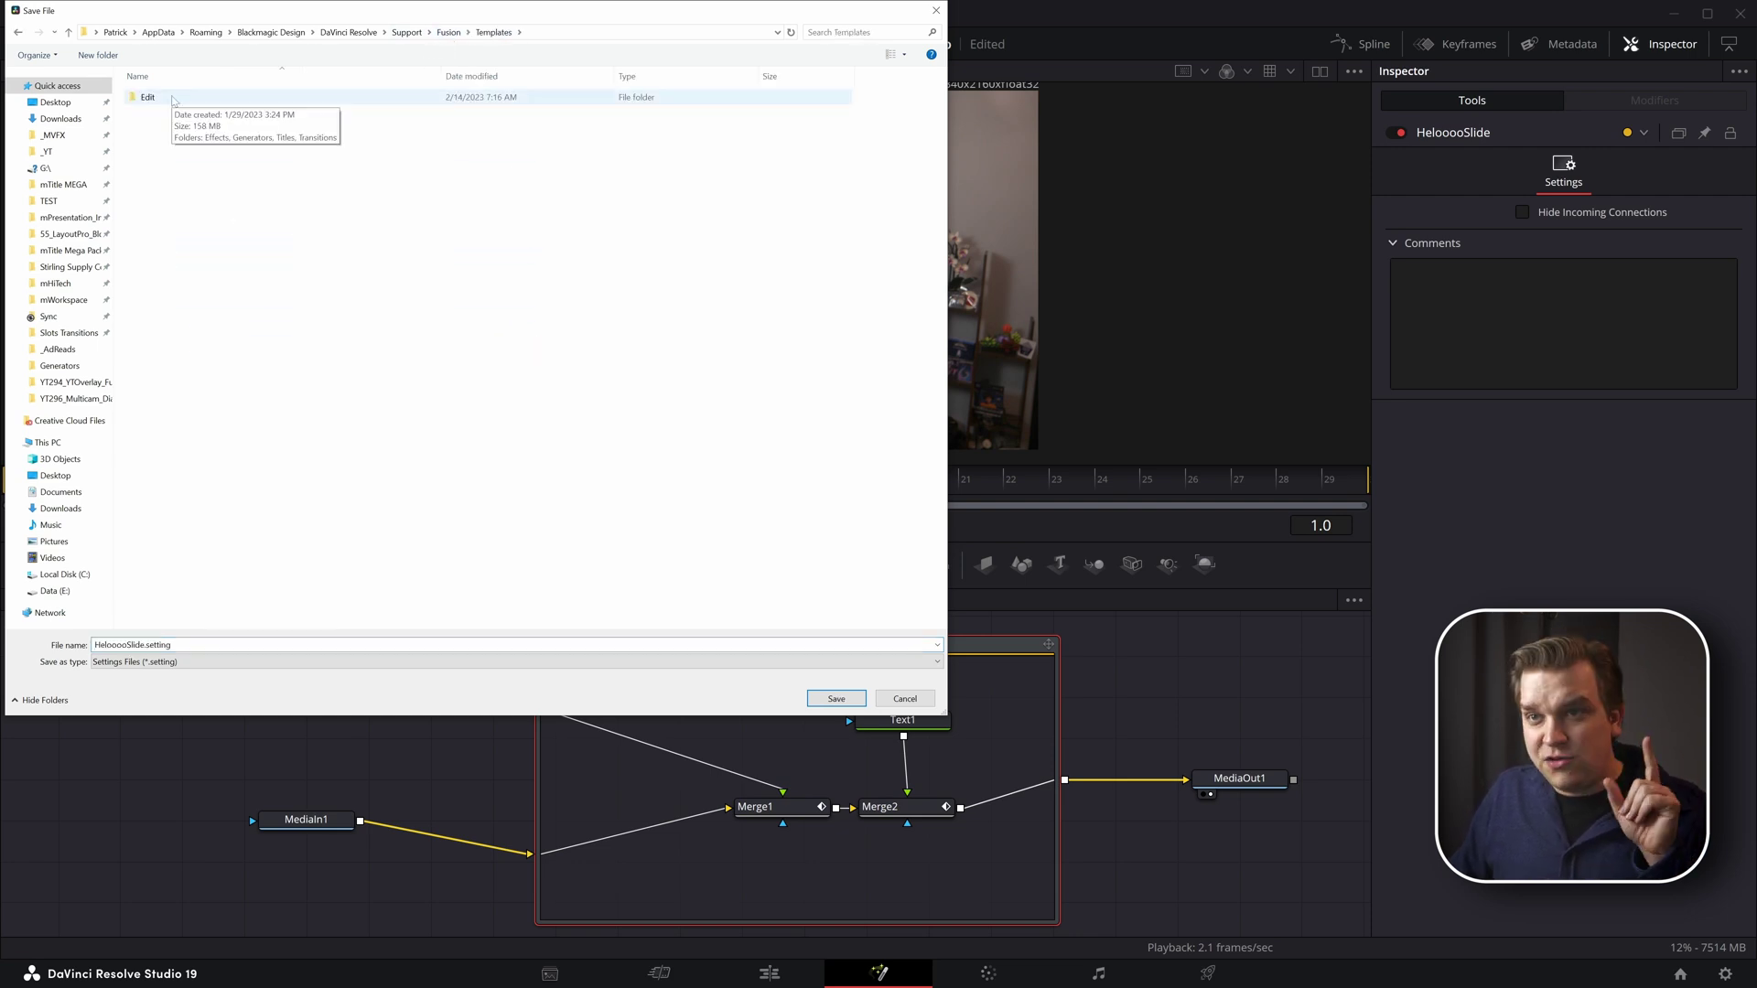
double_click(174, 98)
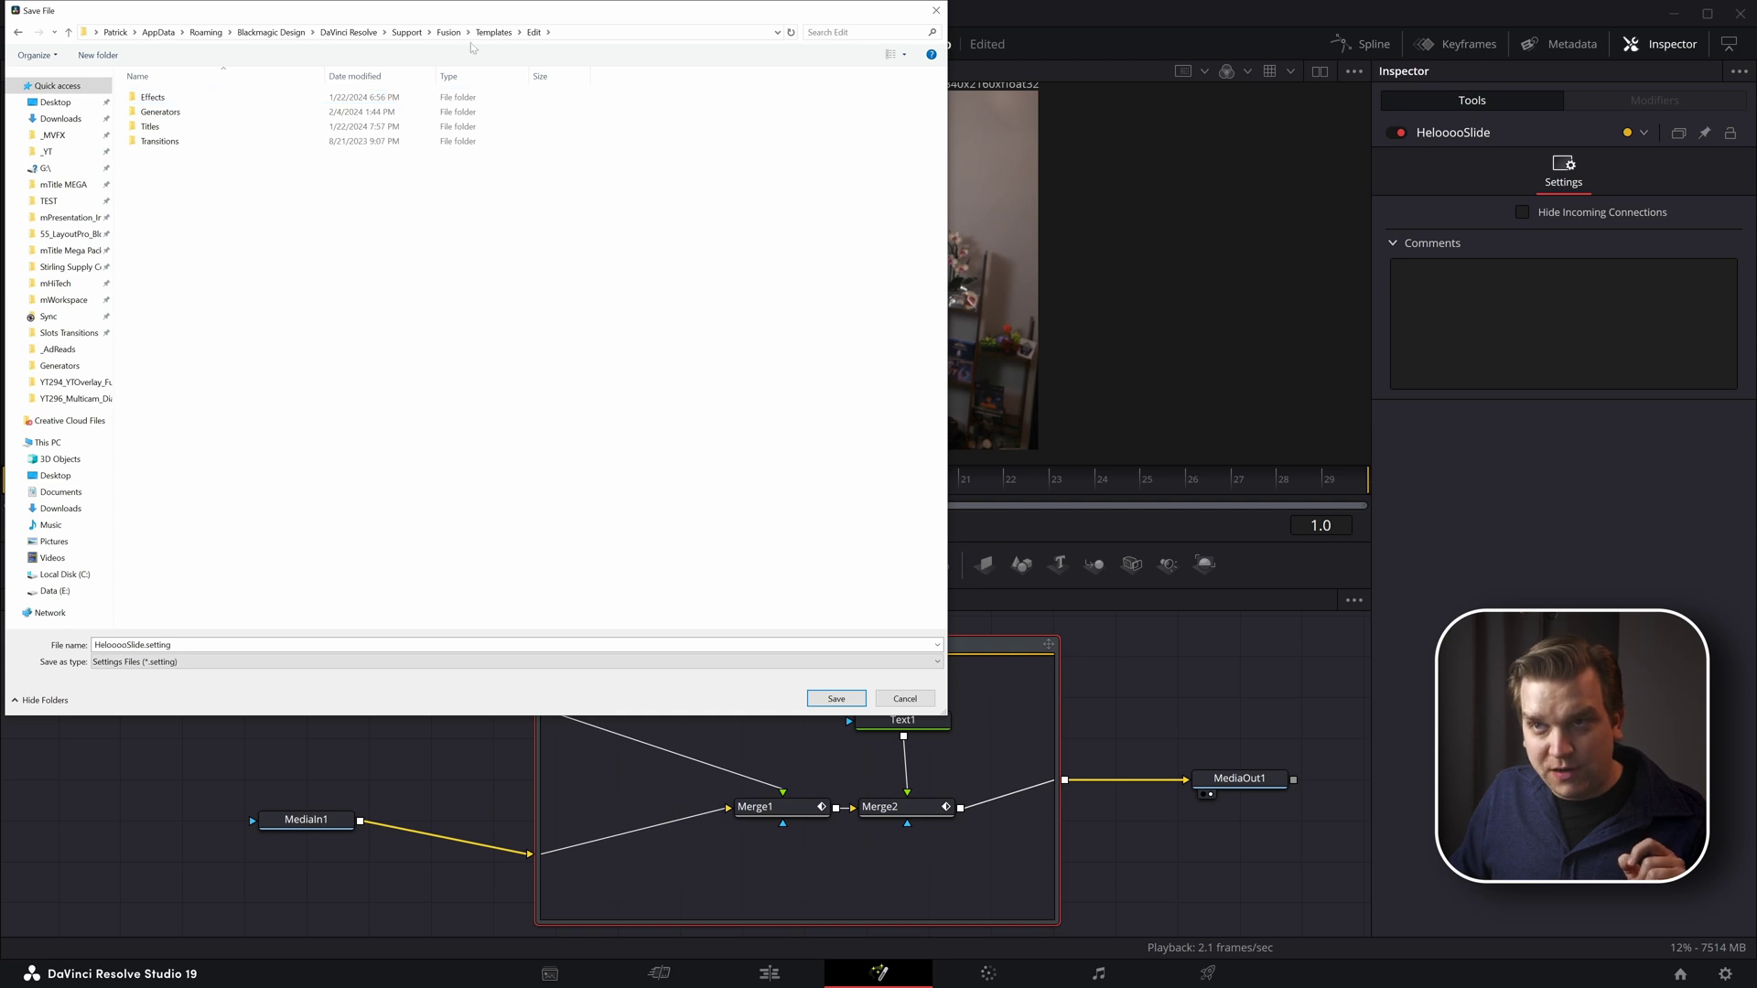
click(499, 34)
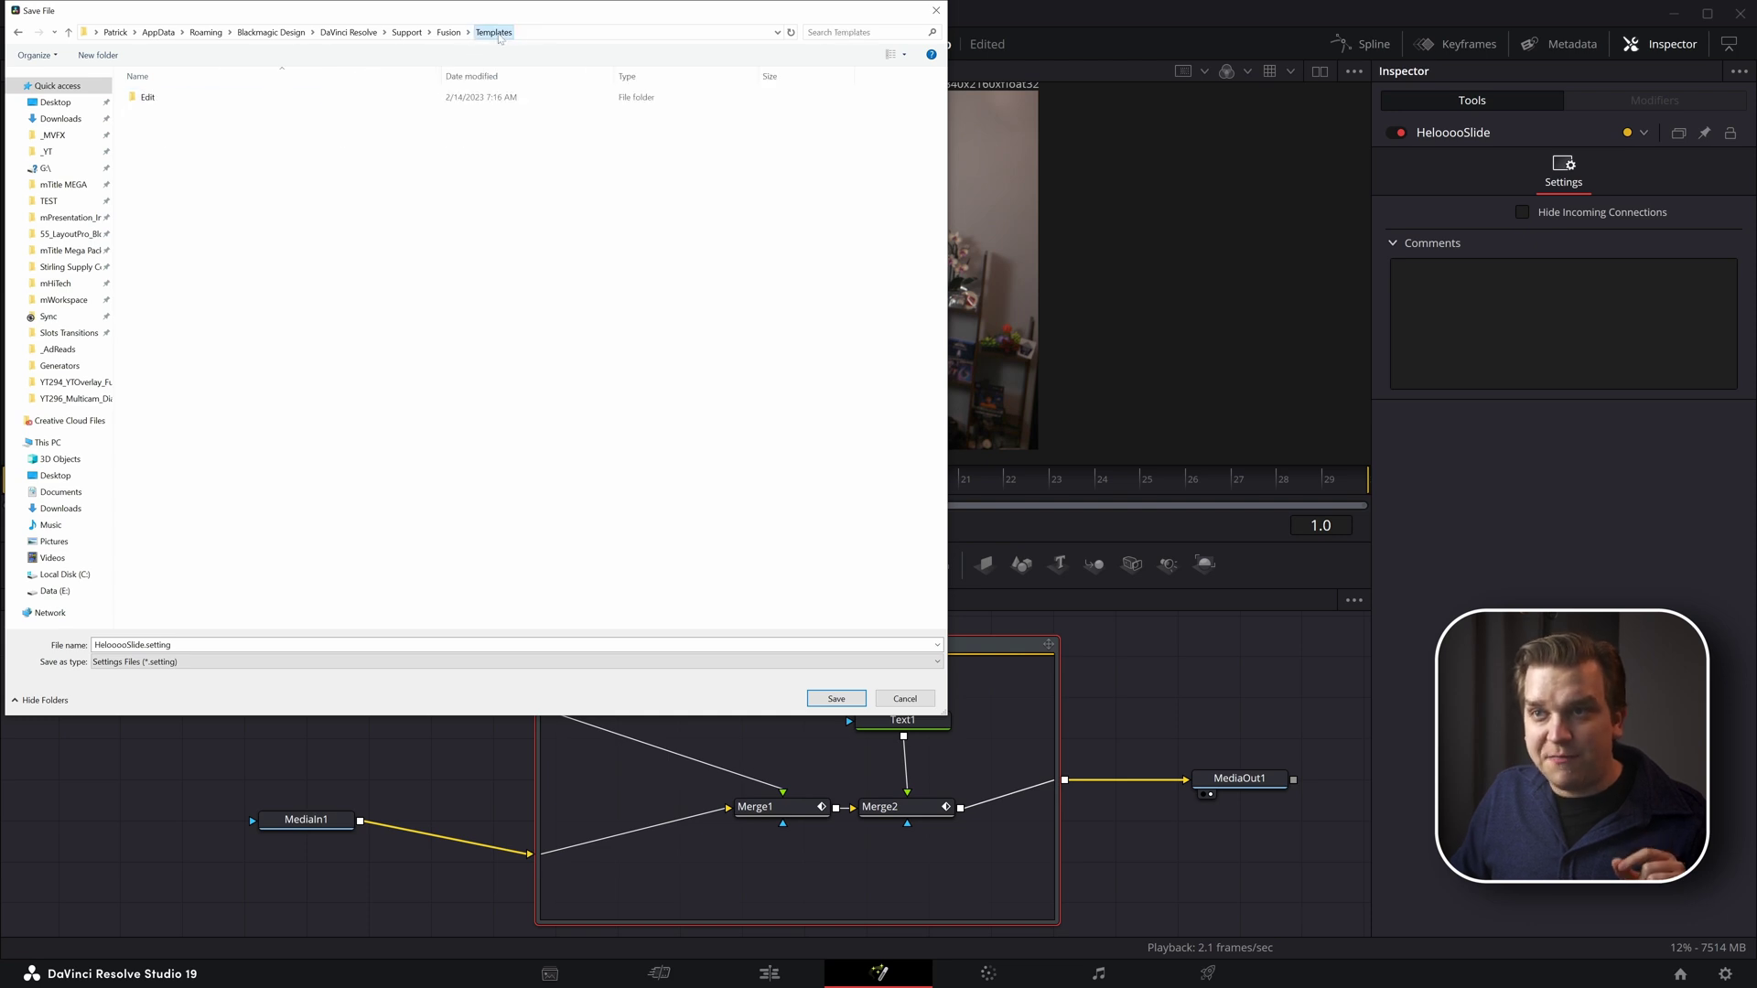
double_click(161, 98)
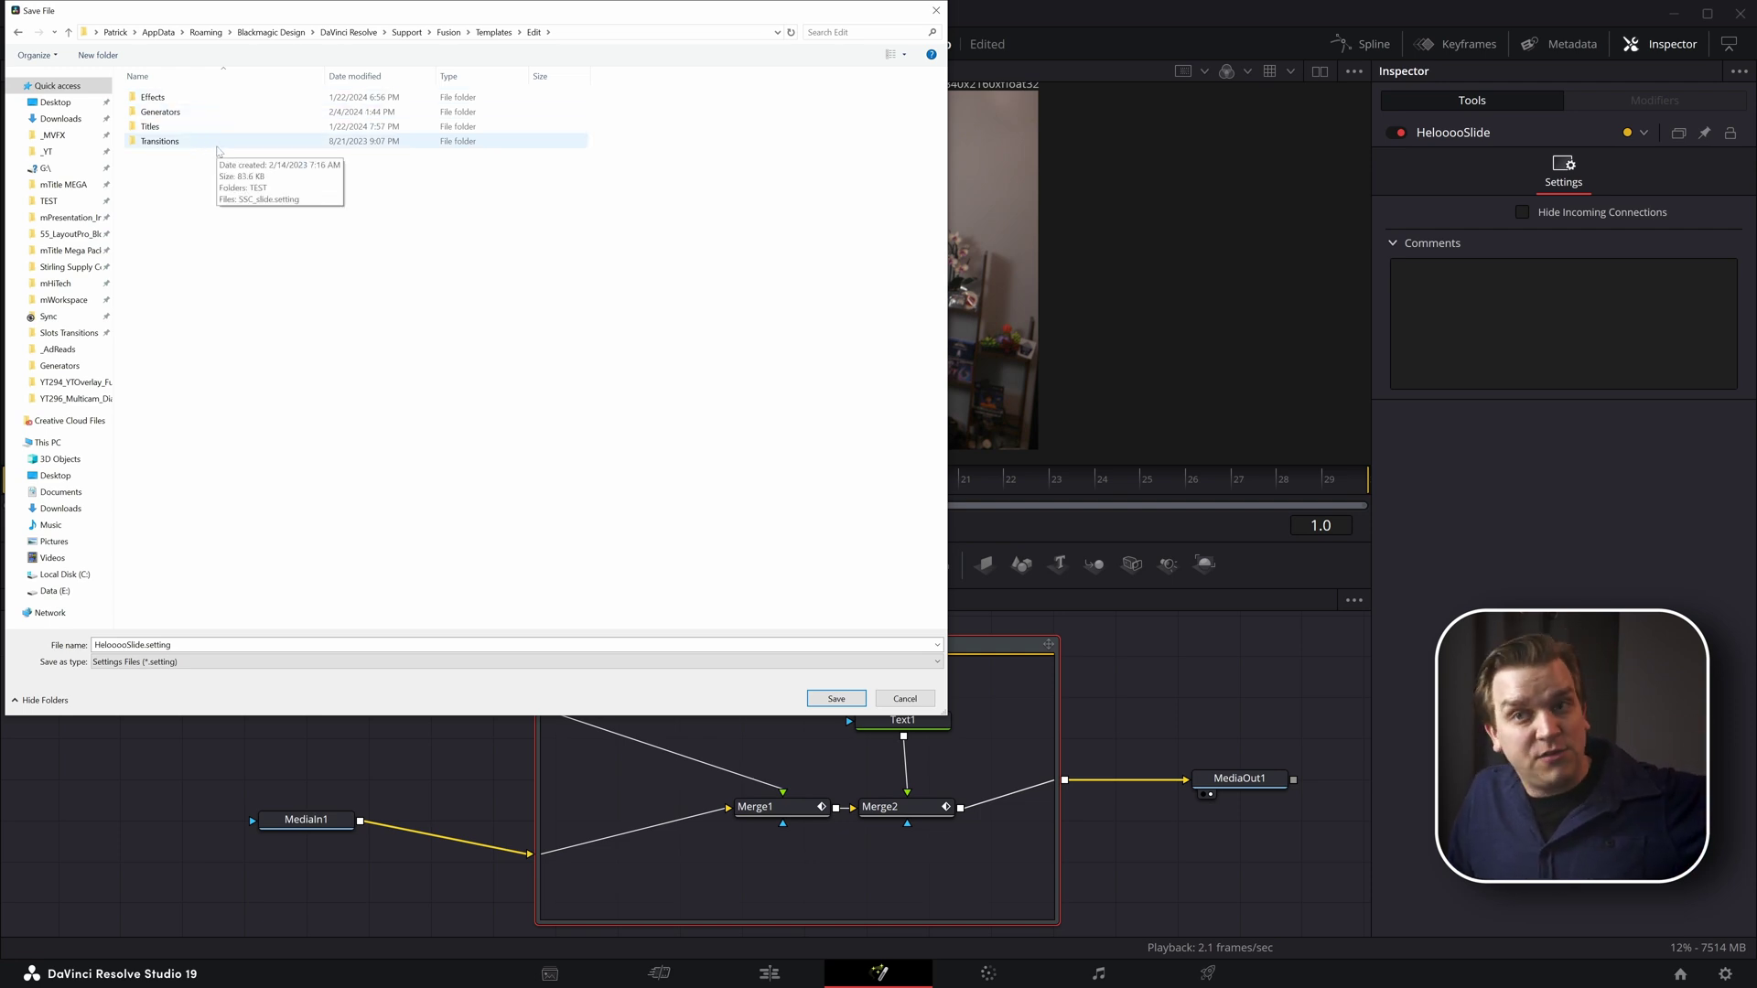
double_click(217, 145)
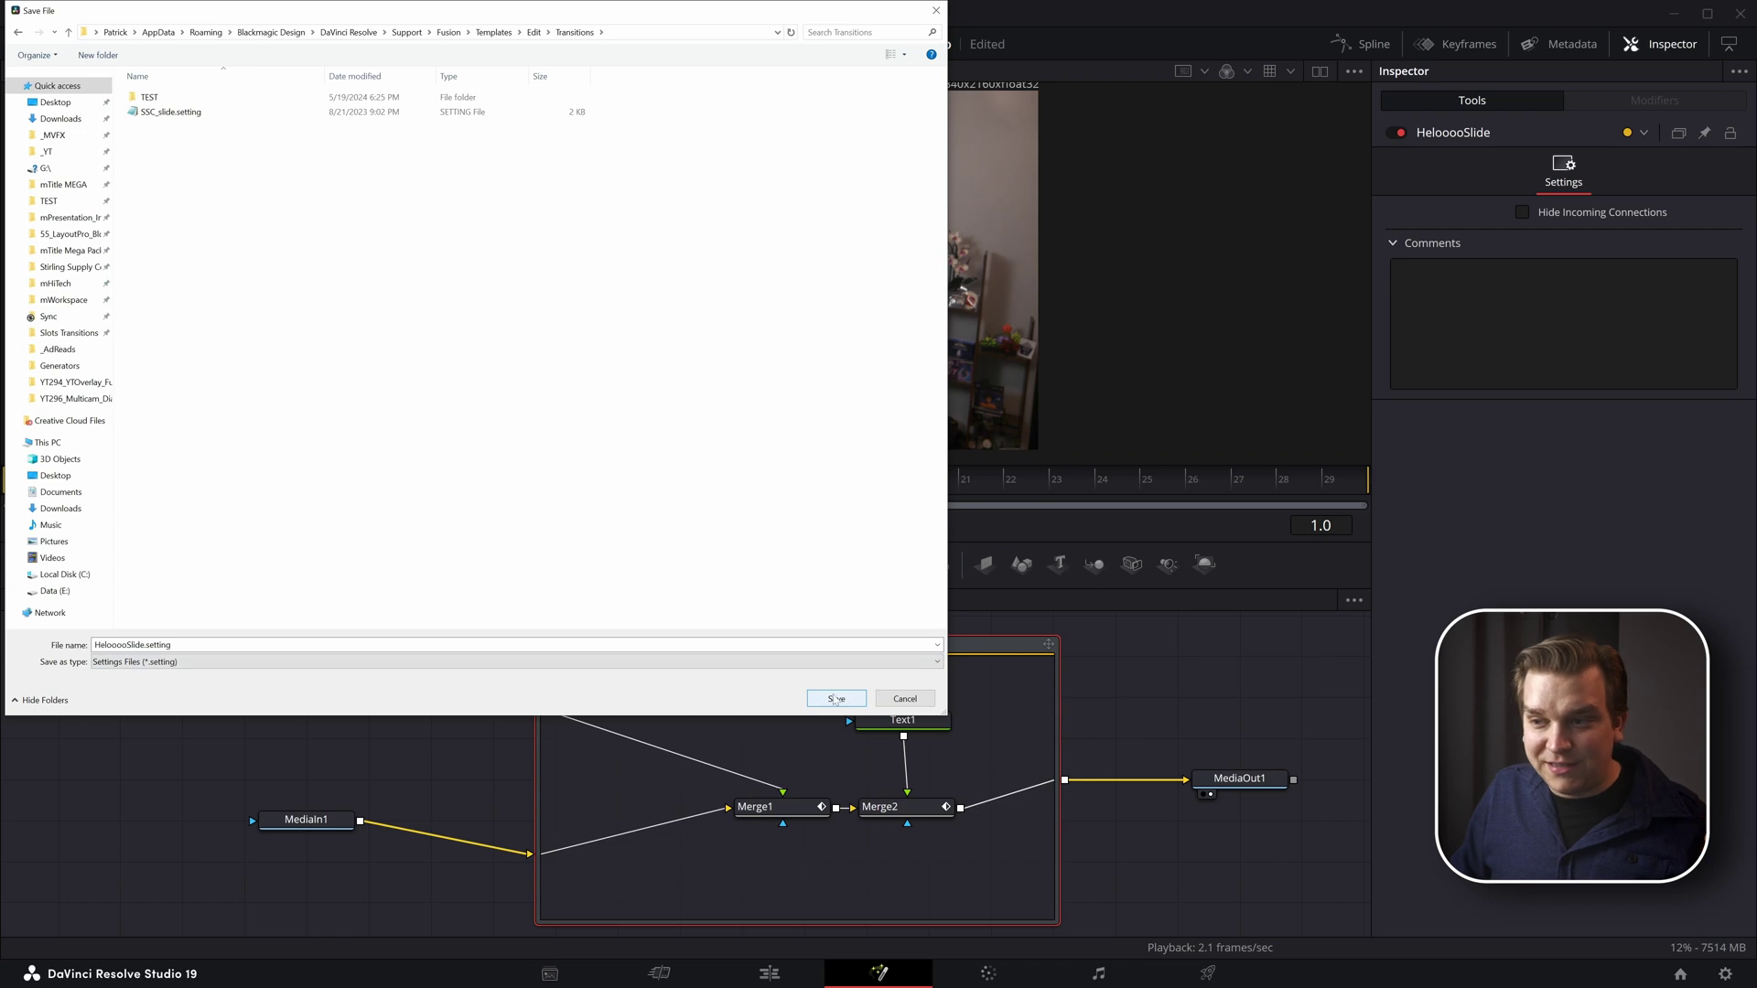
click(835, 699)
click(1089, 667)
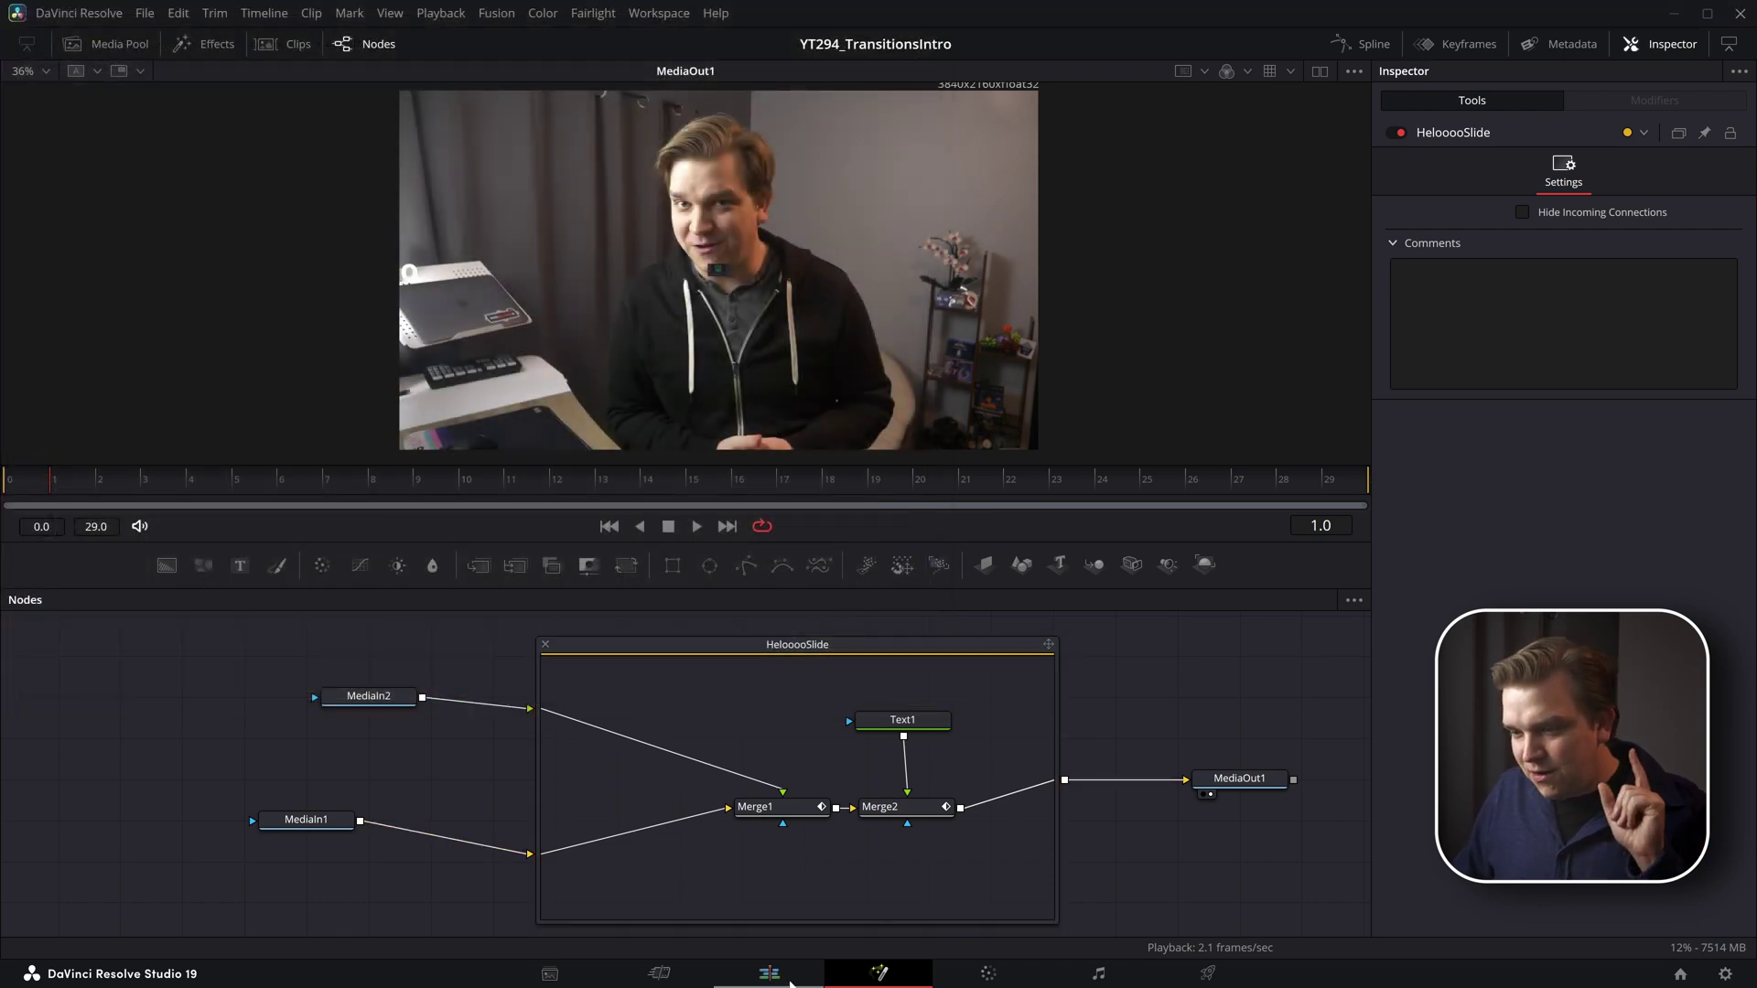
Step: On the Edit page, select both clips with their transition and paste a copy further along Video 1
click(770, 976)
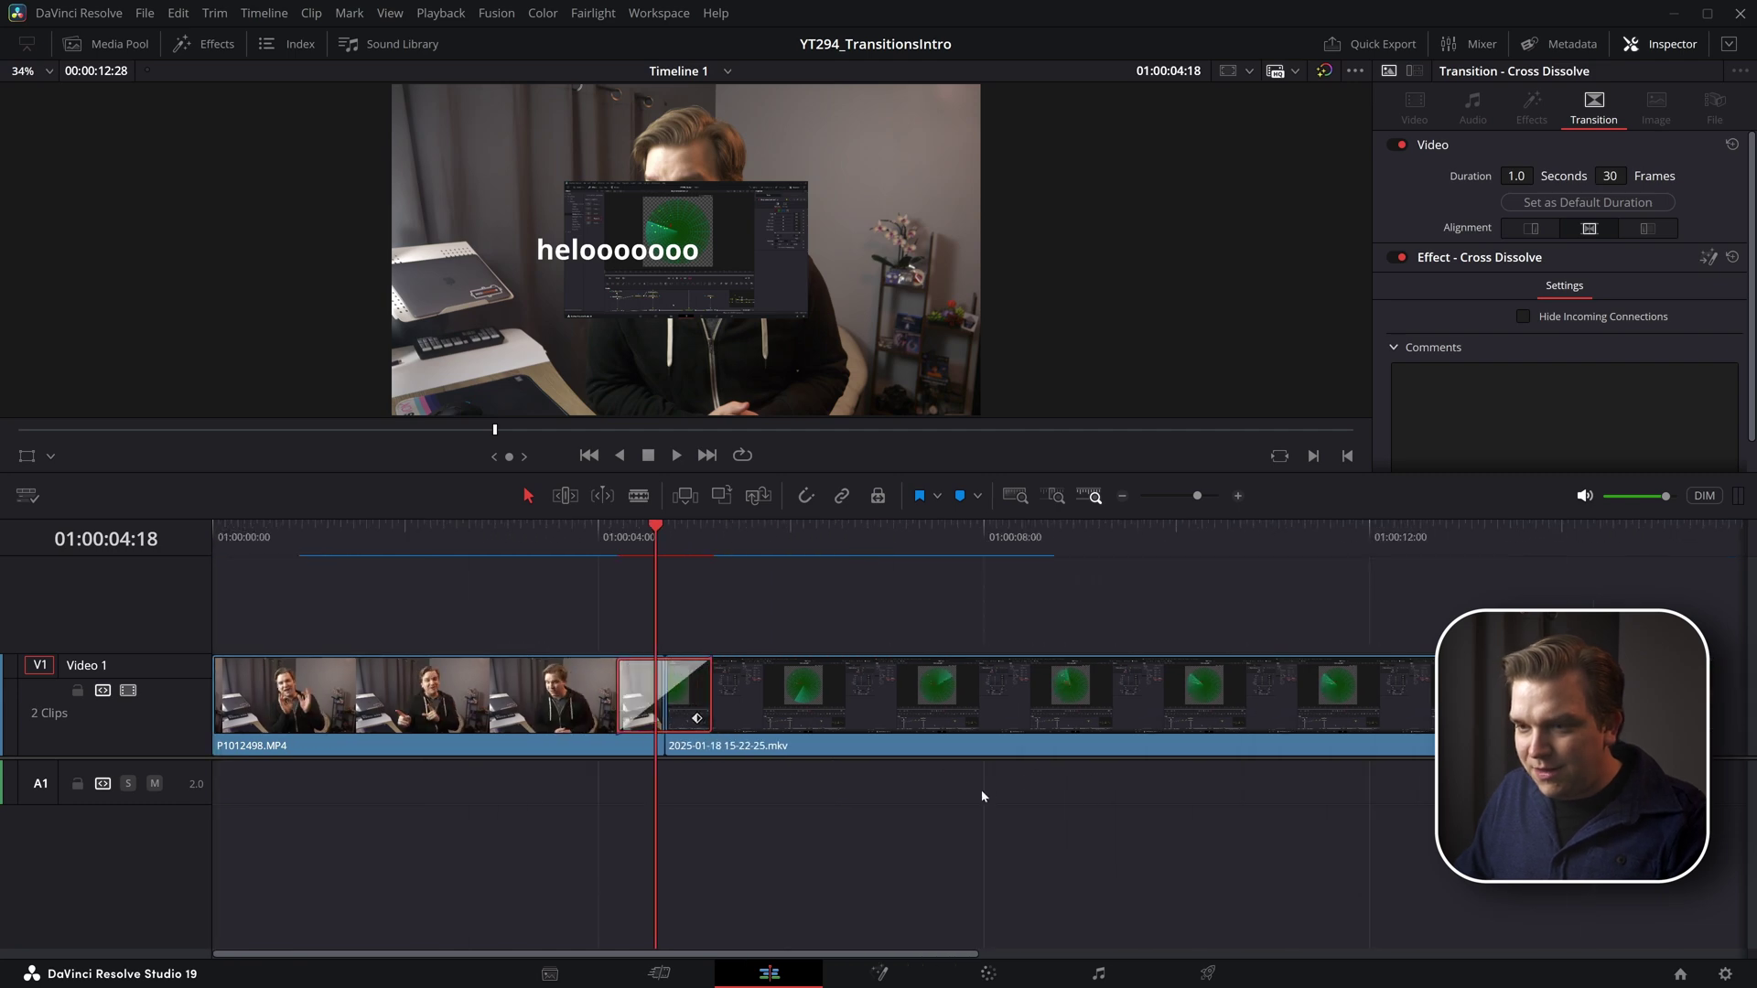
scroll(982, 796, down, 2)
key(End)
click(380, 549)
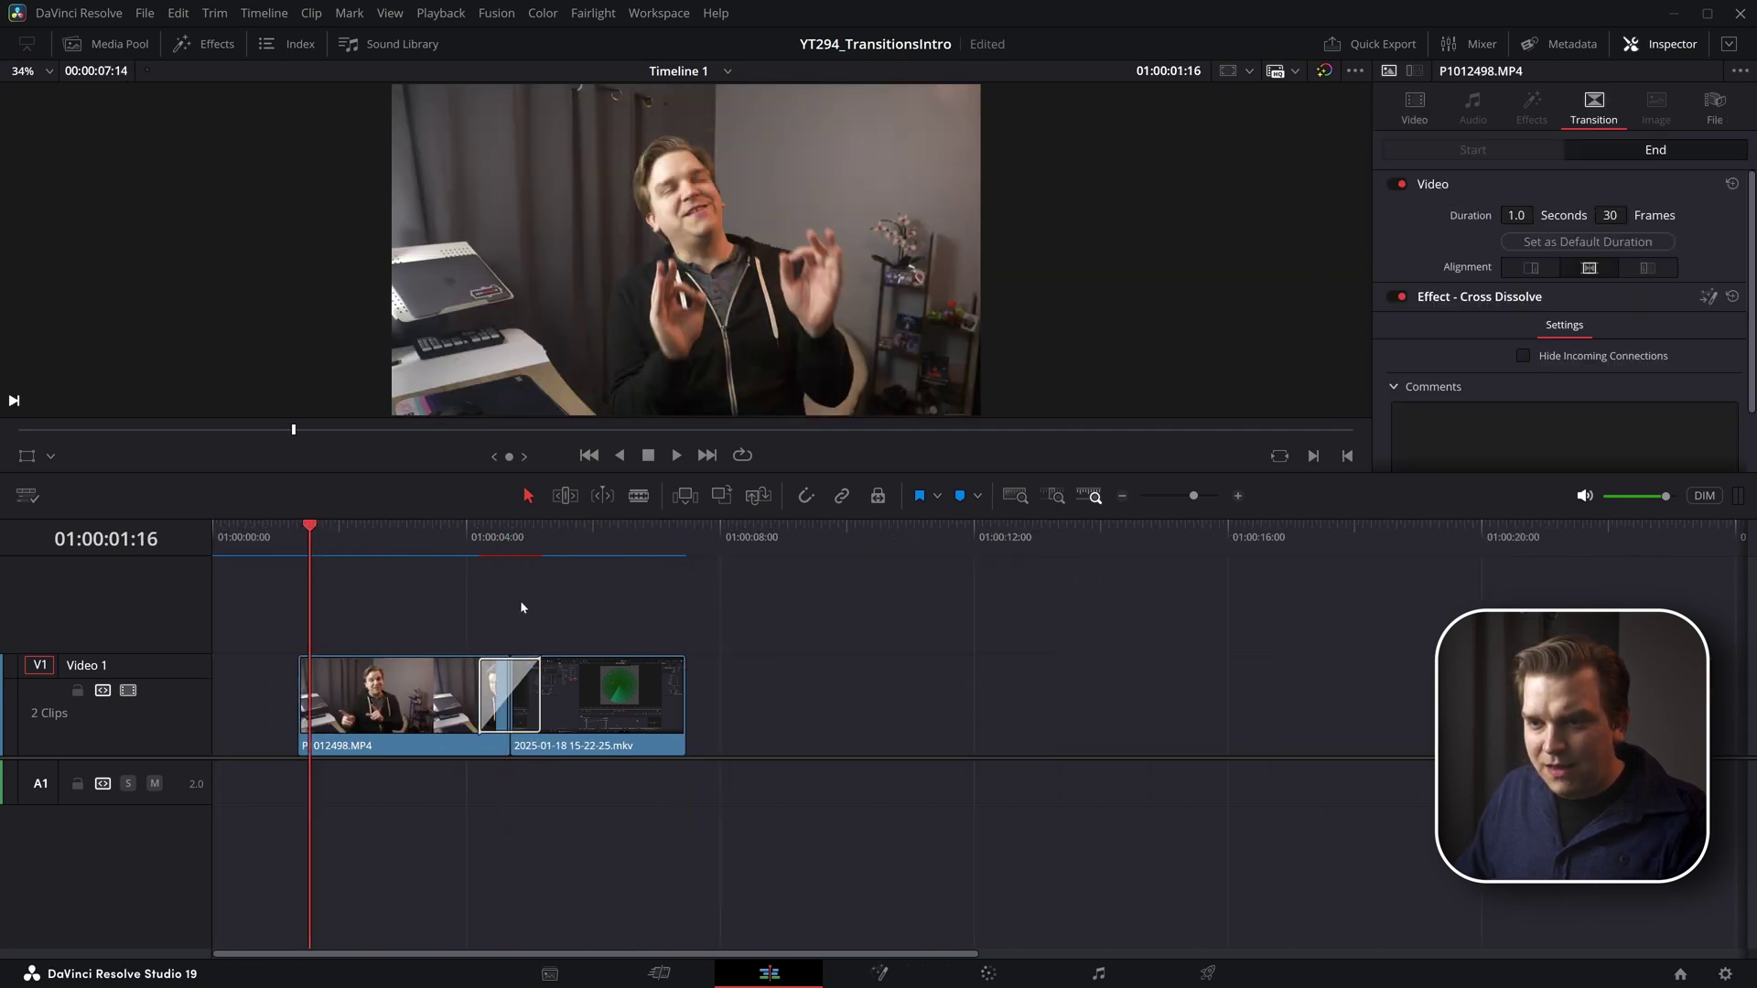
drag(431, 600, 723, 724)
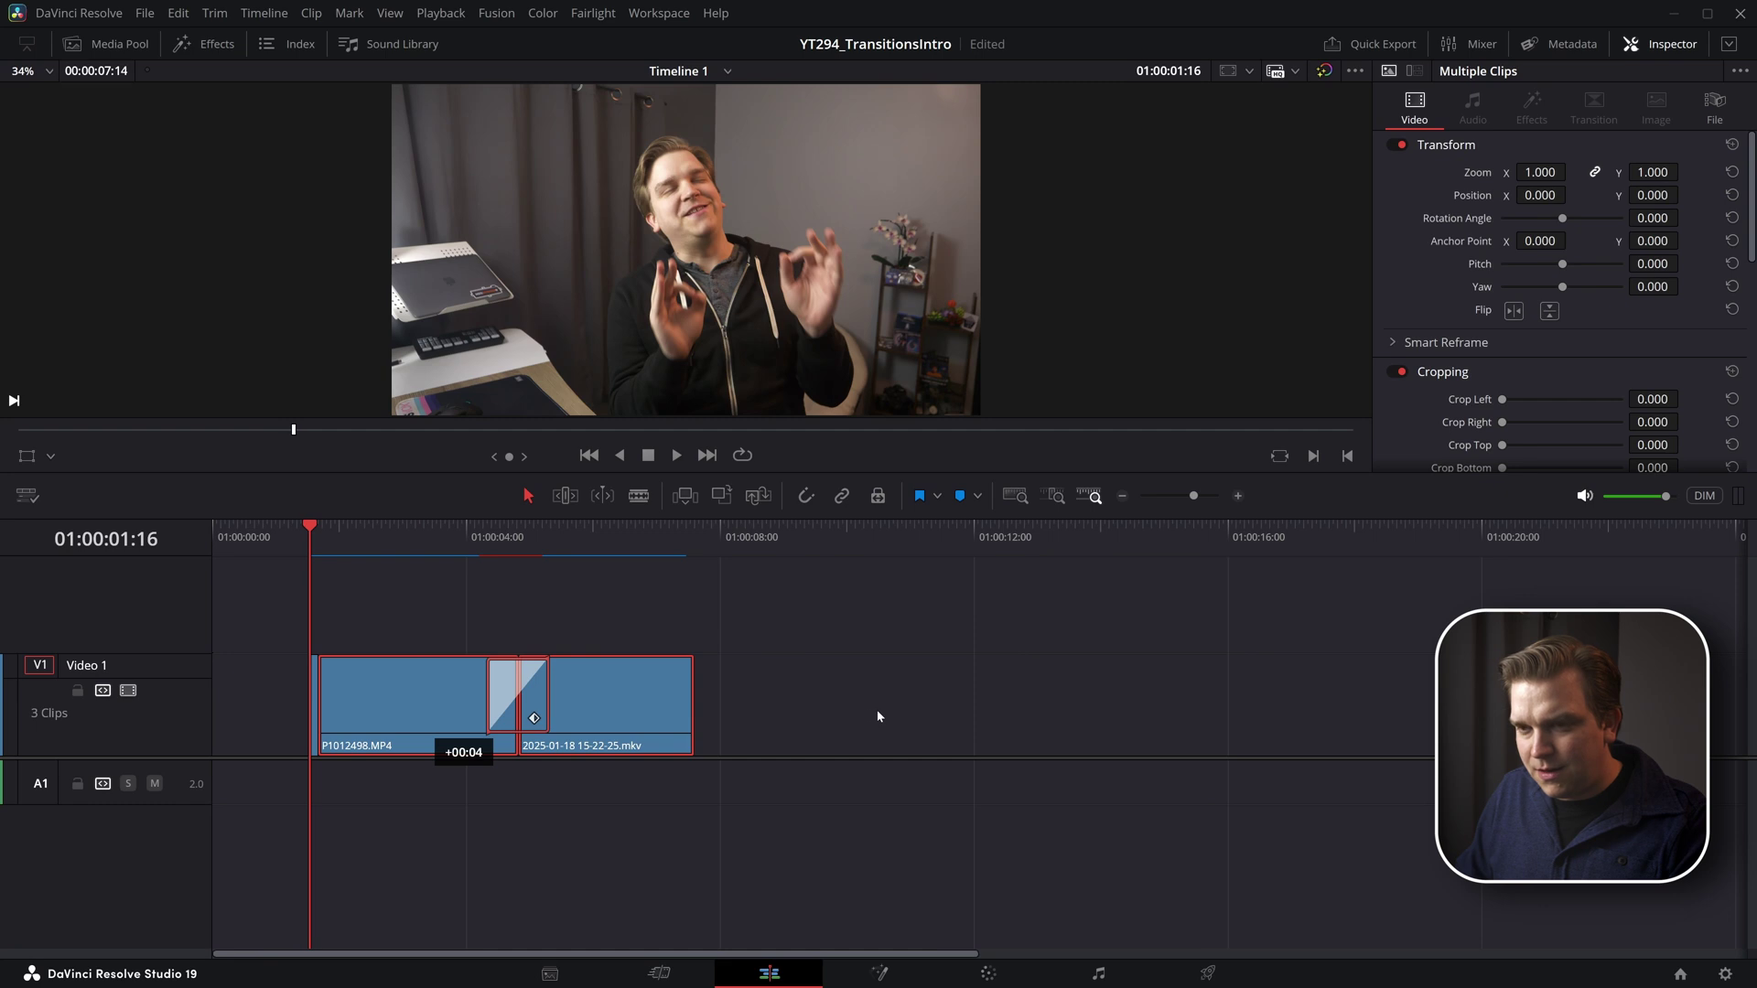
key(ctrl+v)
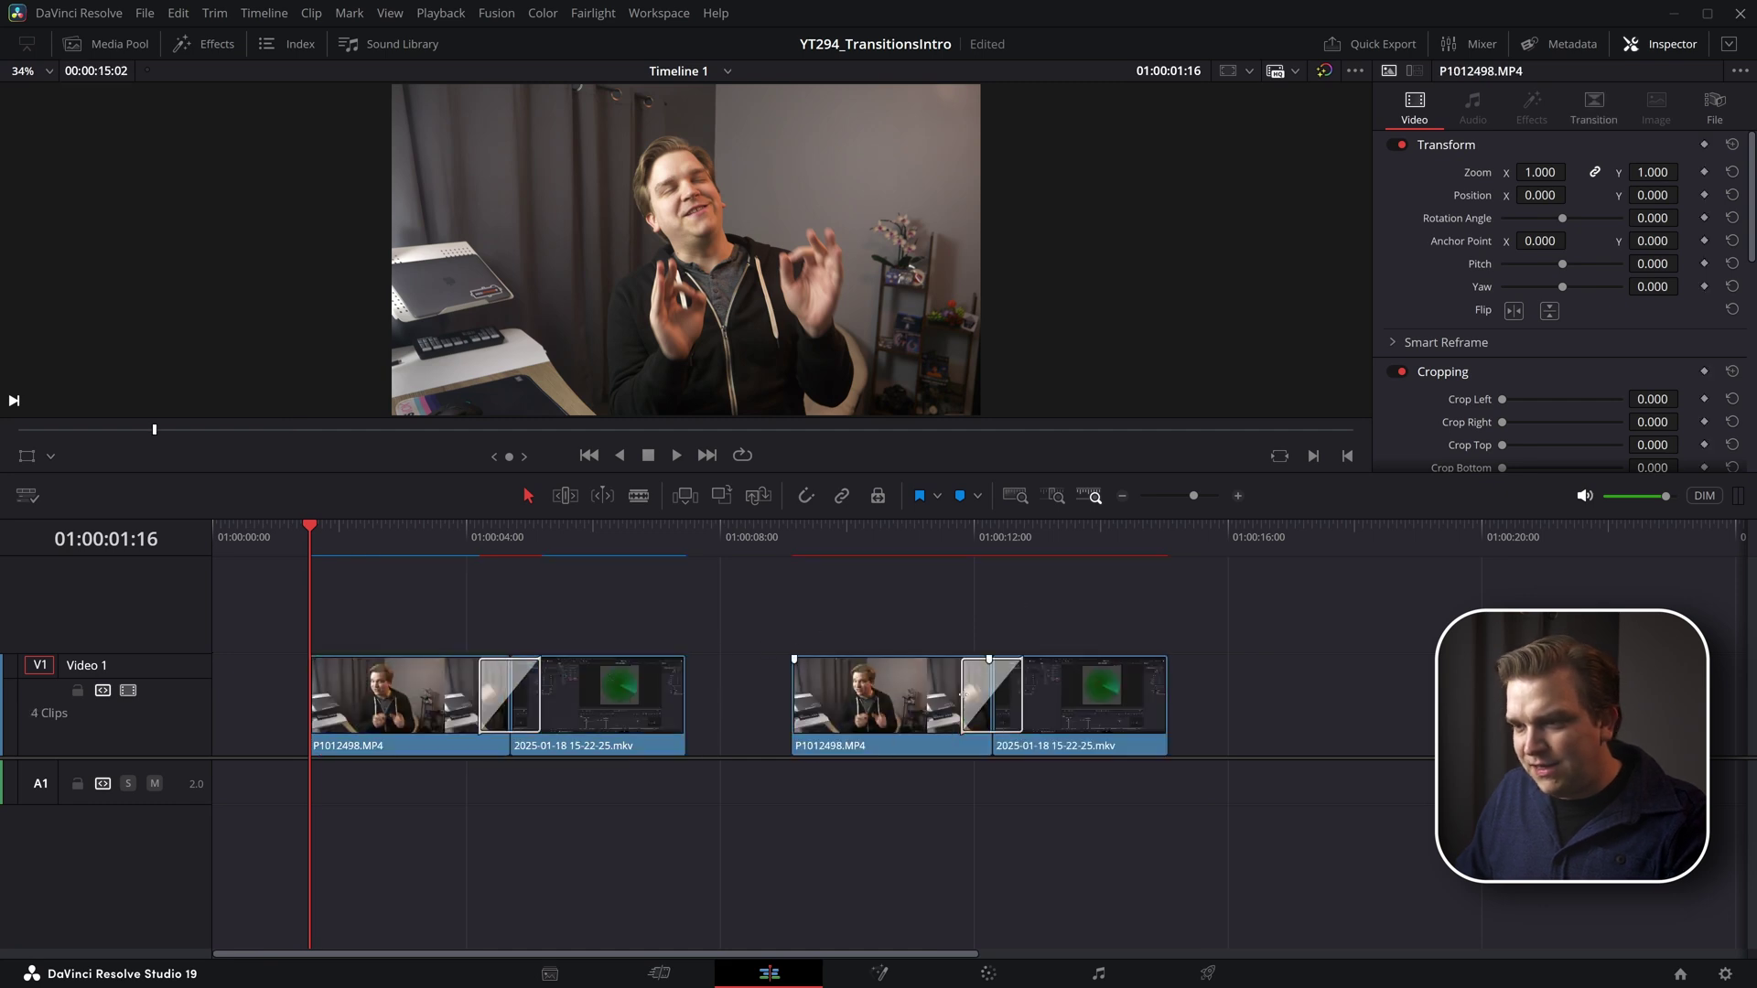
Step: Replace the copied transition with HelooooSlide from Effects > Video Transitions
click(990, 695)
key(Delete)
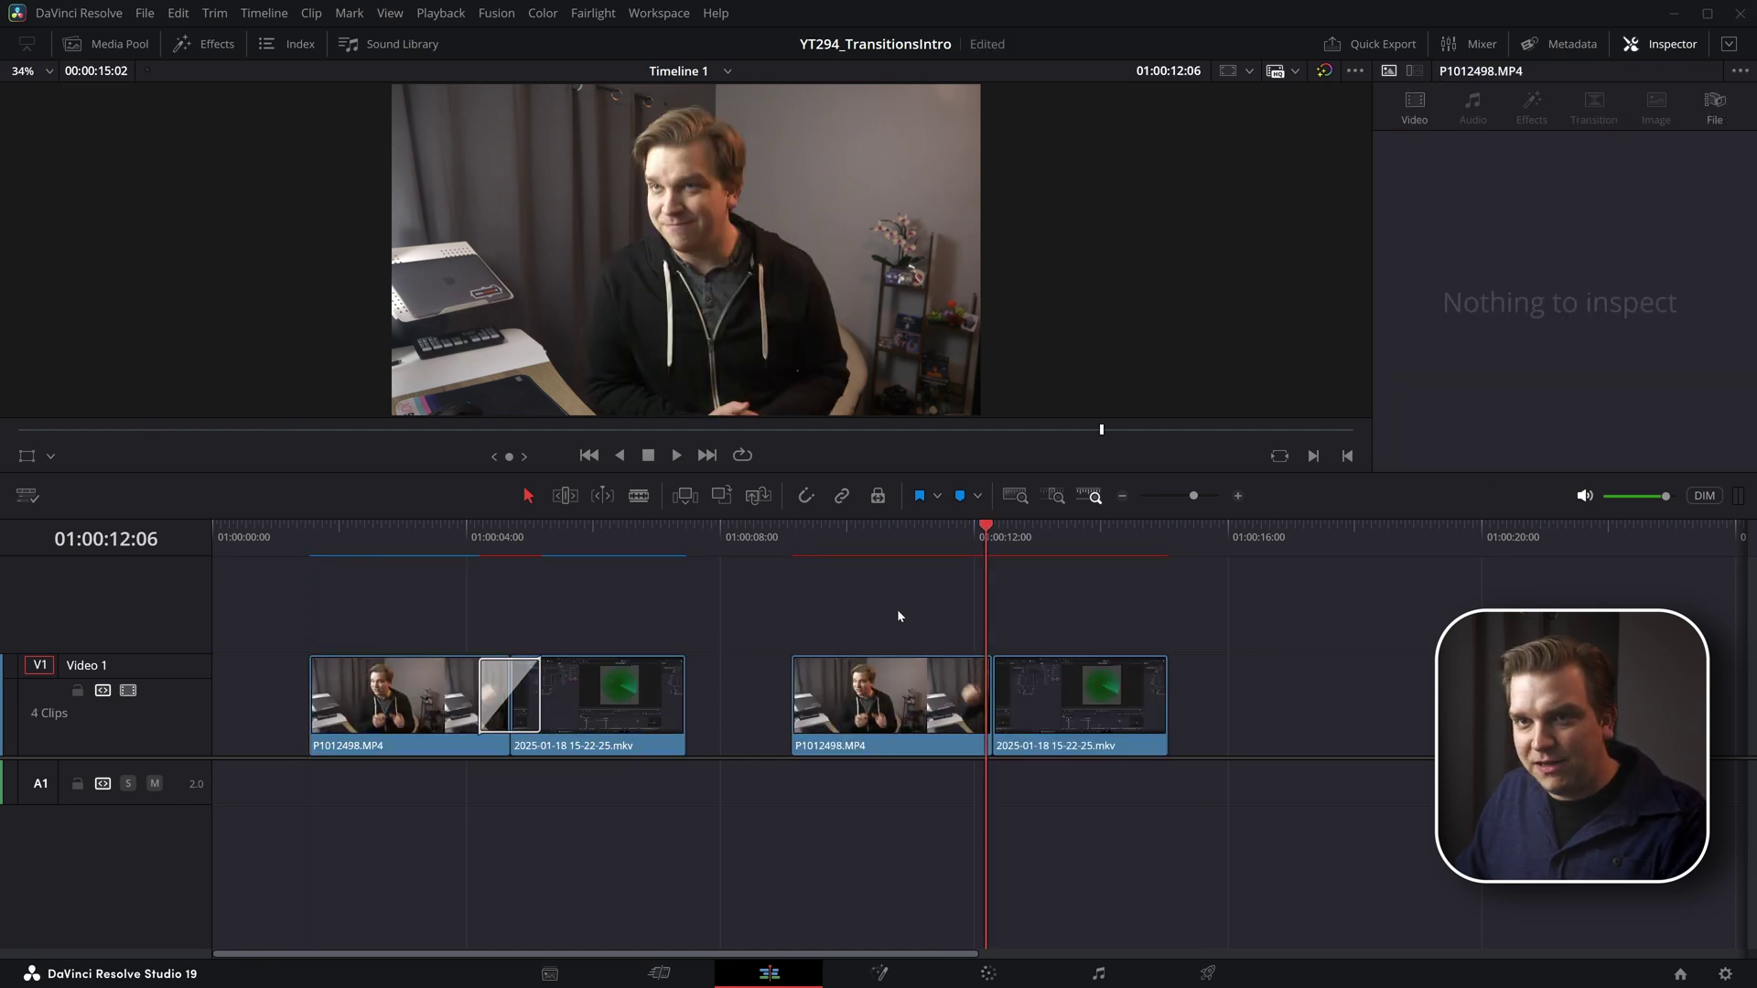
click(203, 45)
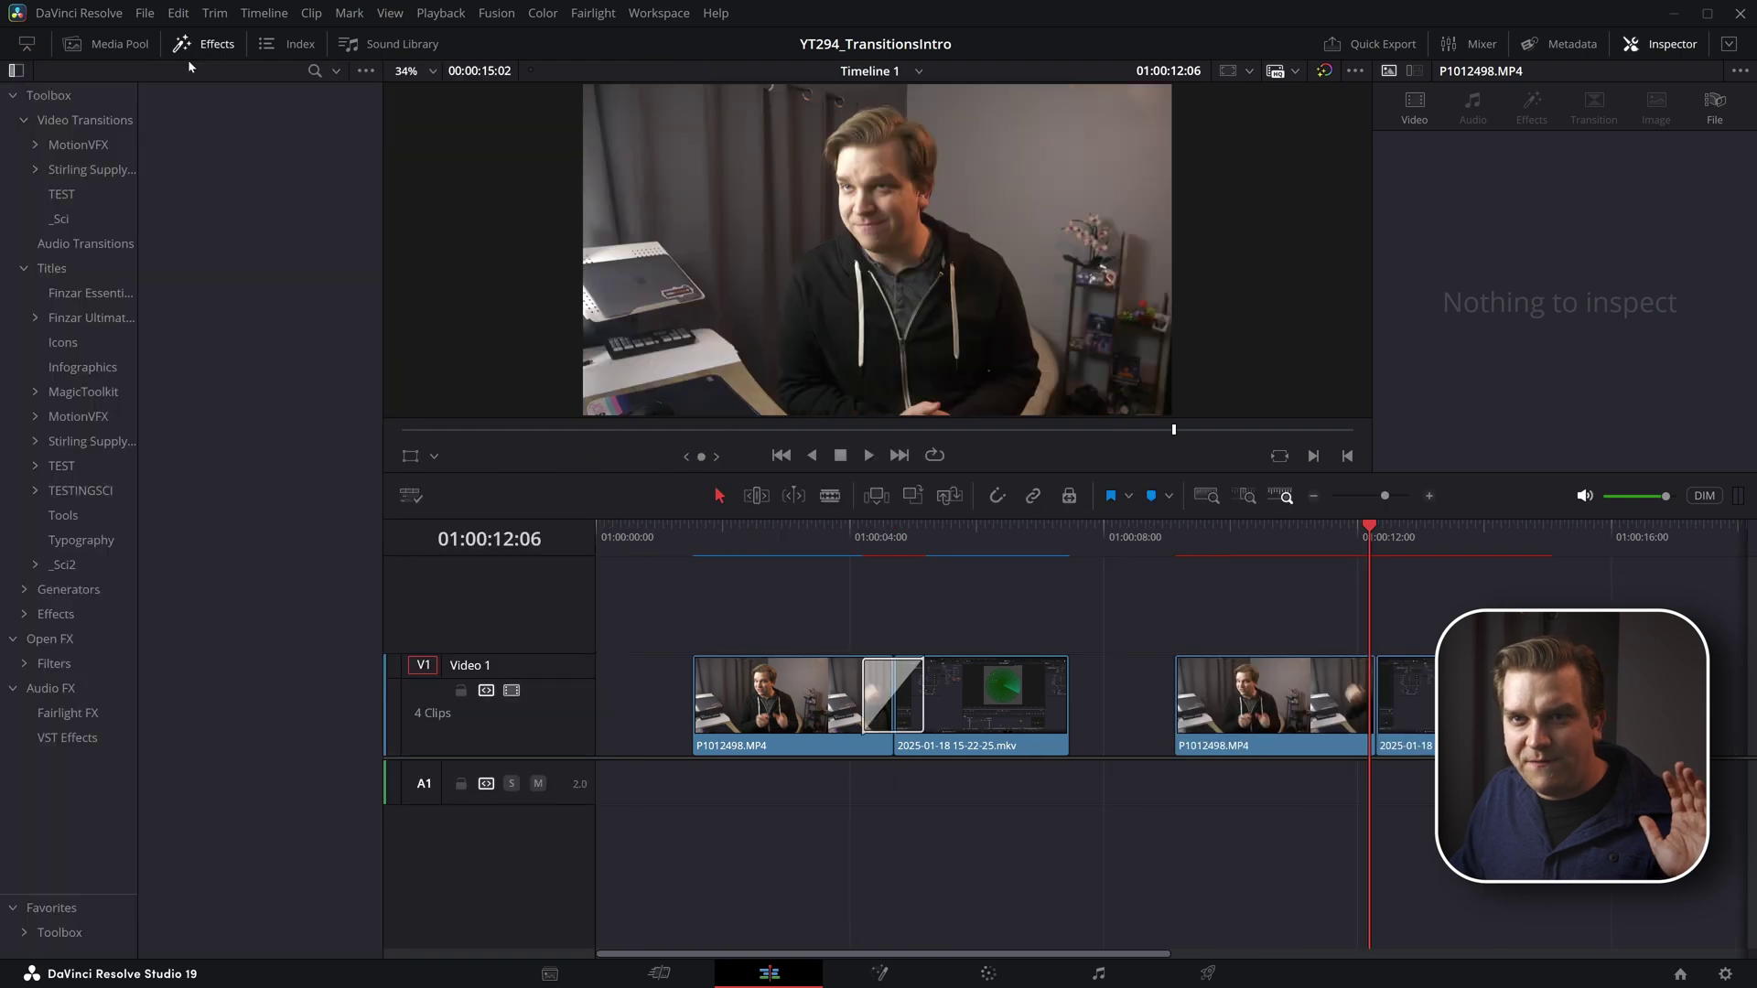
click(57, 121)
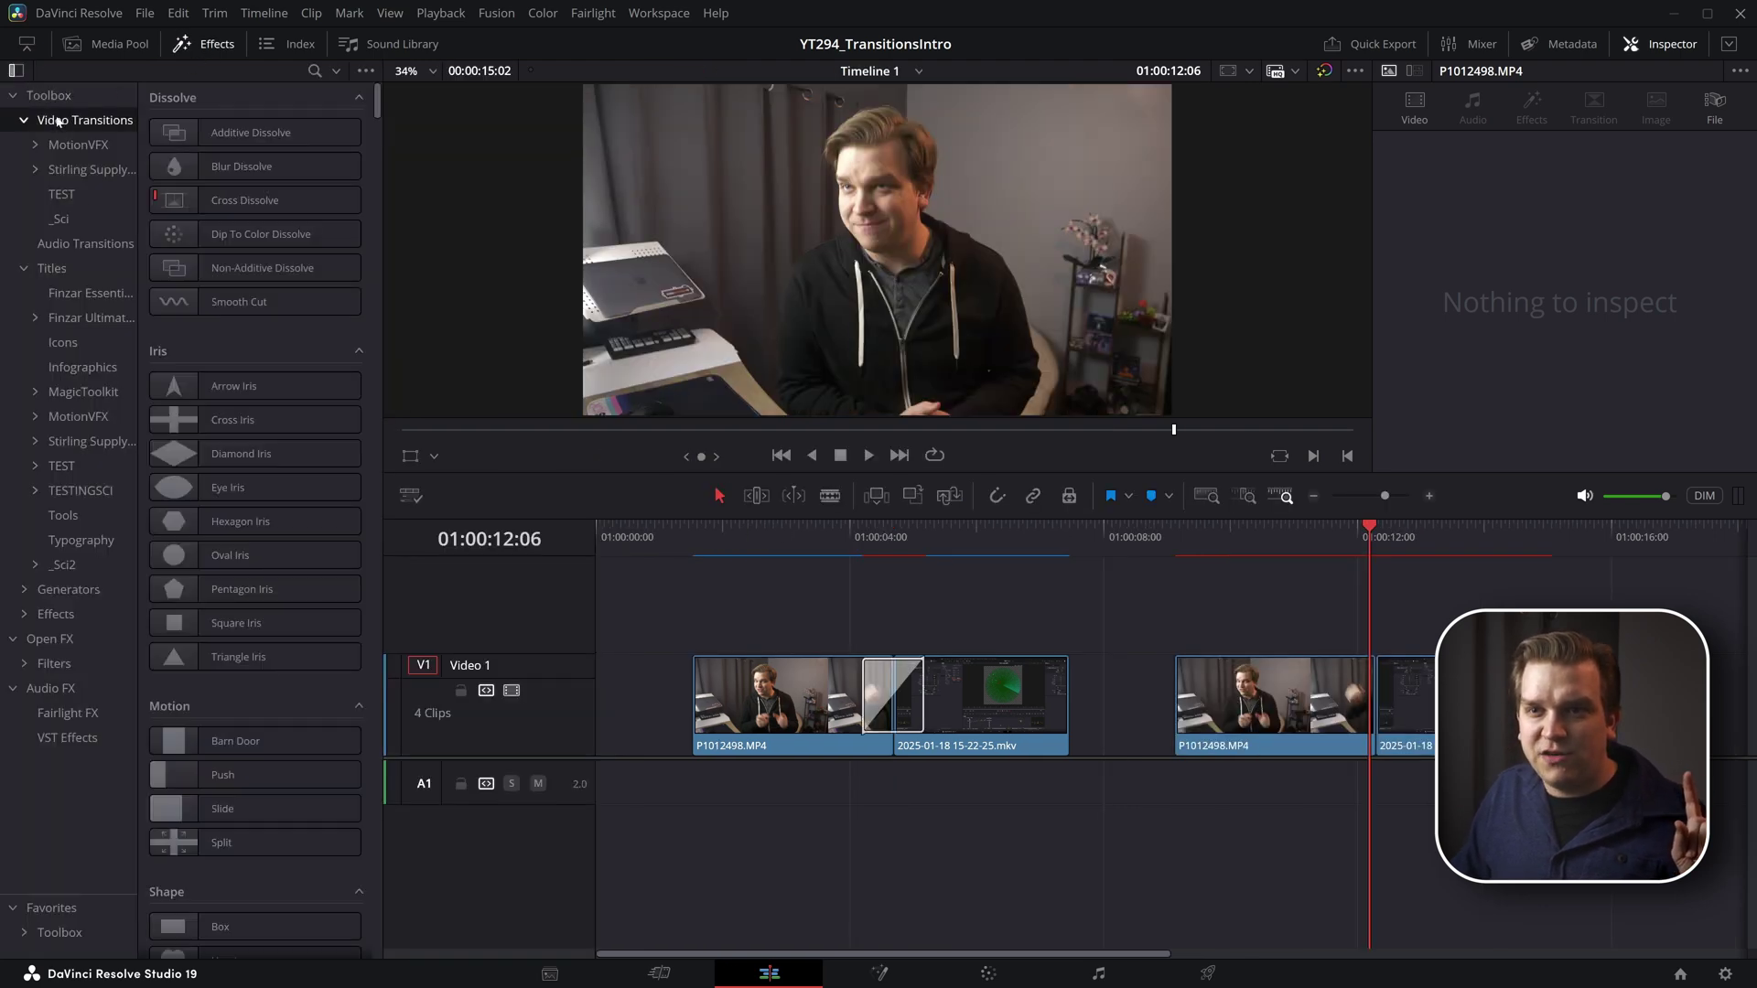
scroll(239, 274, down, 12)
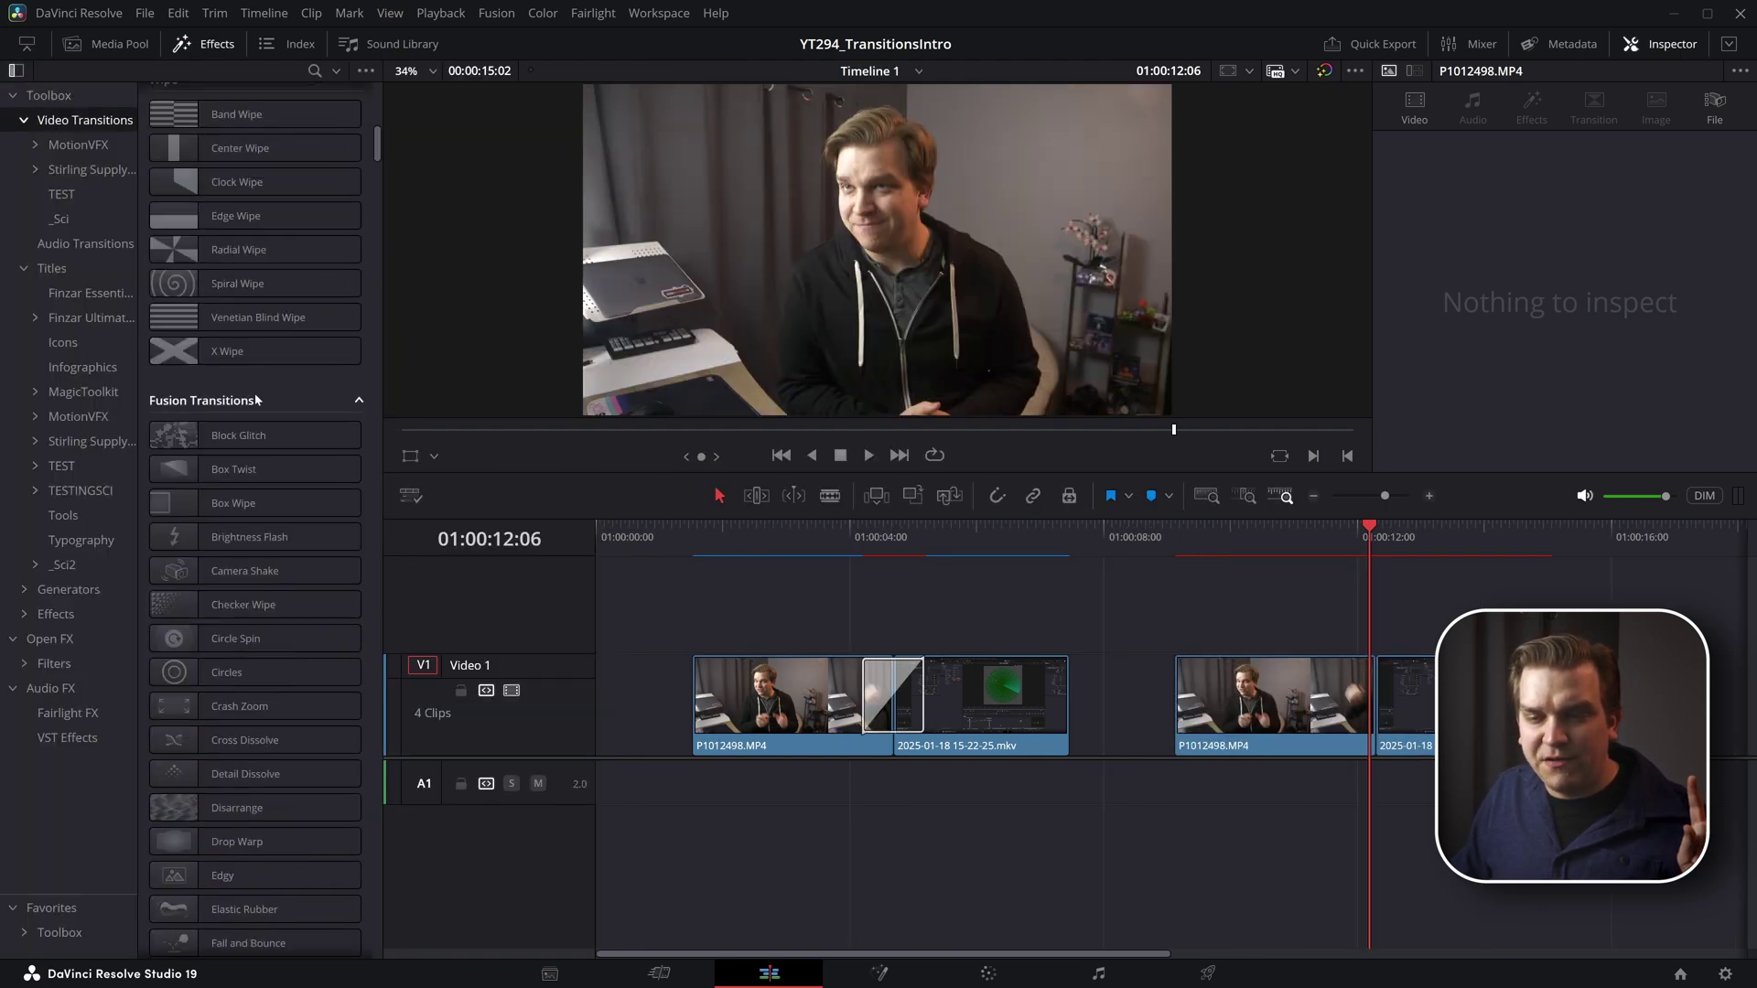
scroll(255, 400, down, 12)
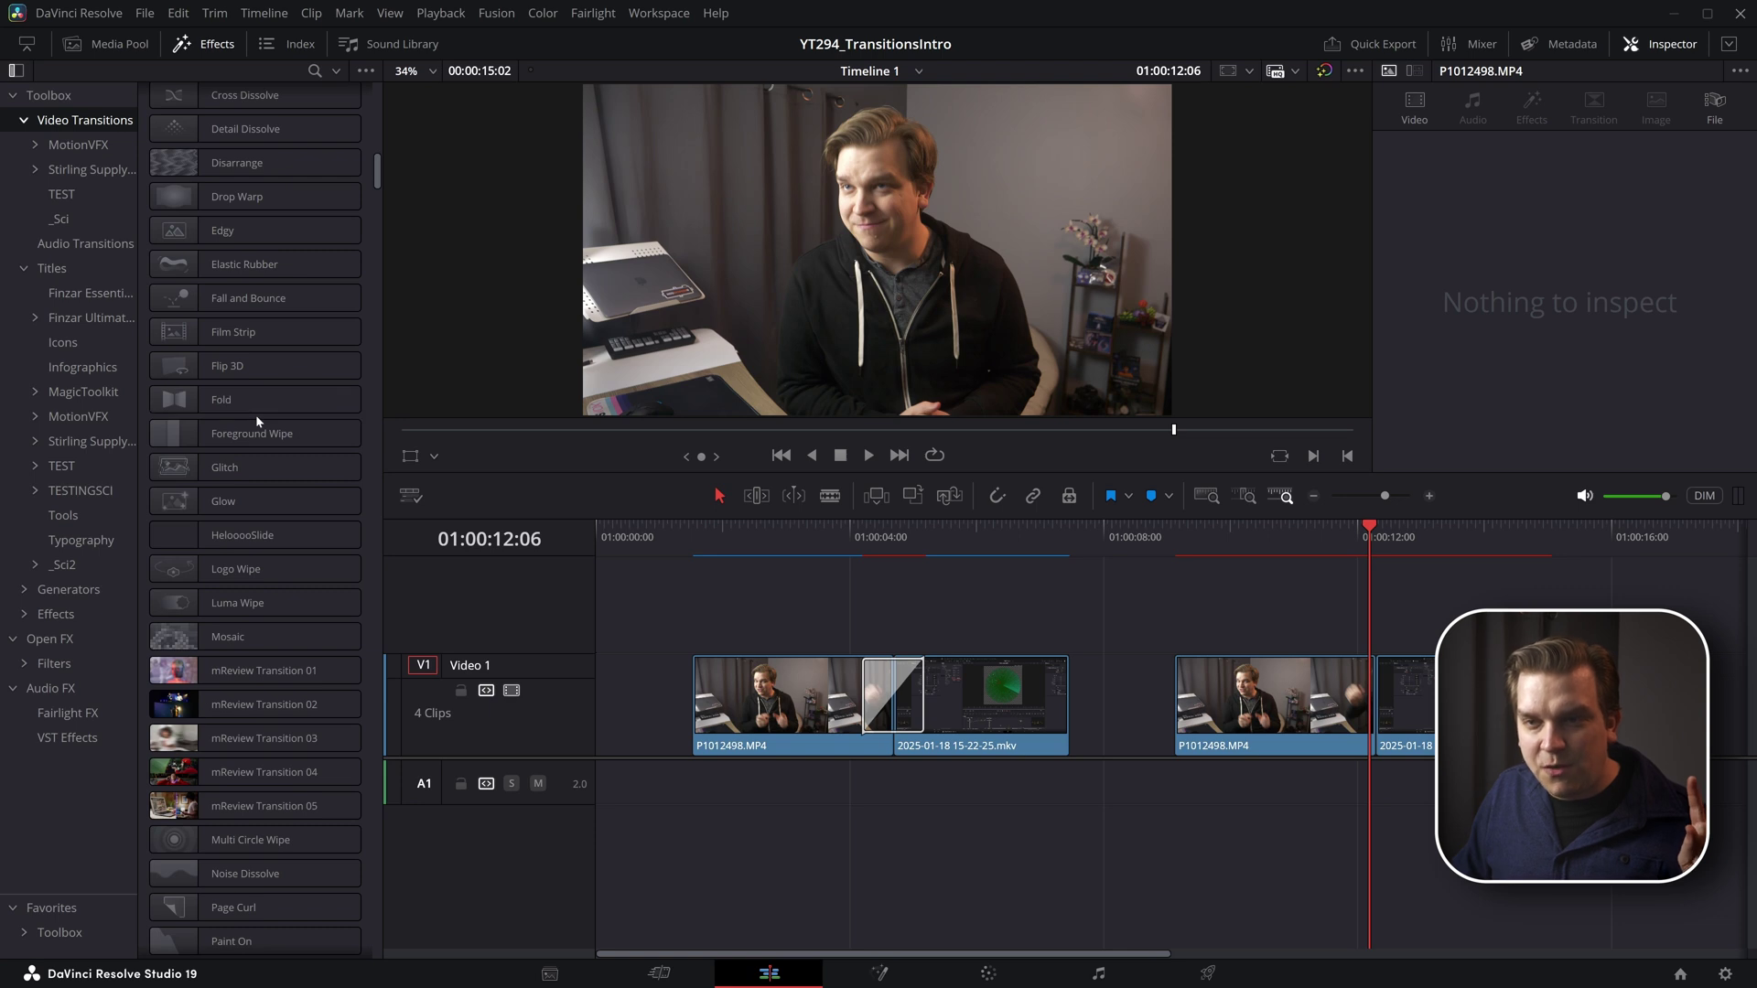
drag(280, 546, 1343, 648)
Step: Play back the HelooooSlide transition twice from just before the cut
click(1332, 585)
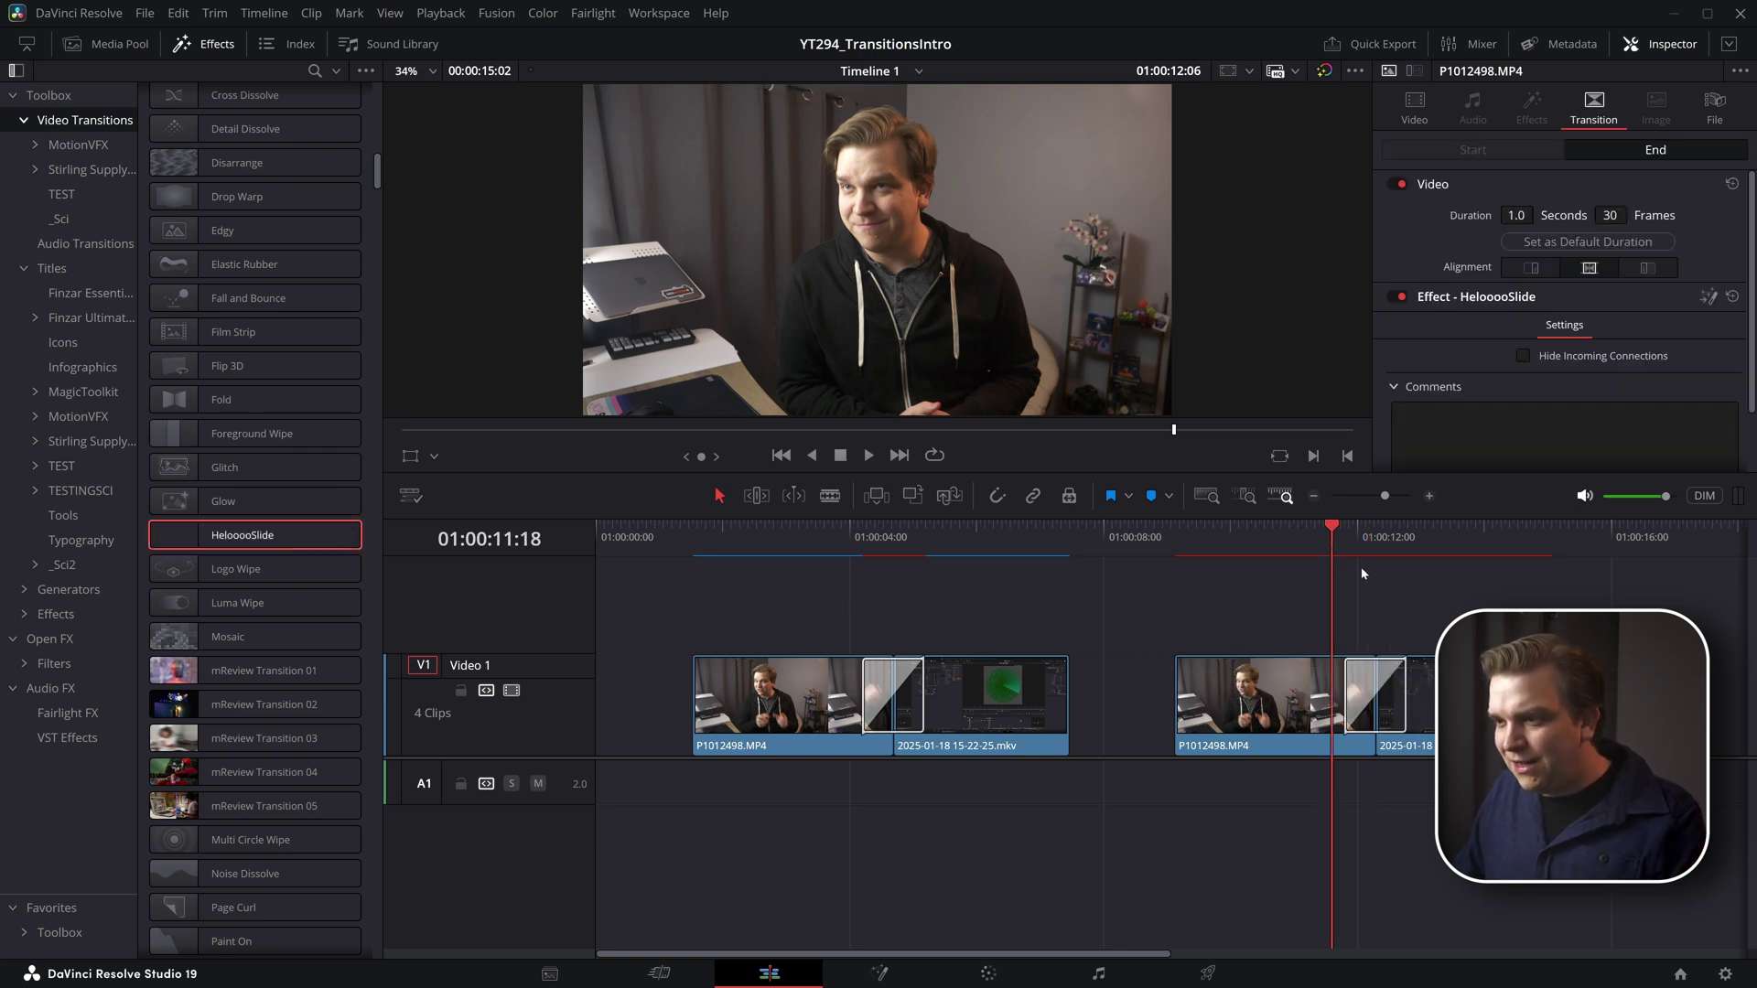
scroll(1381, 579, up, 2)
key(space)
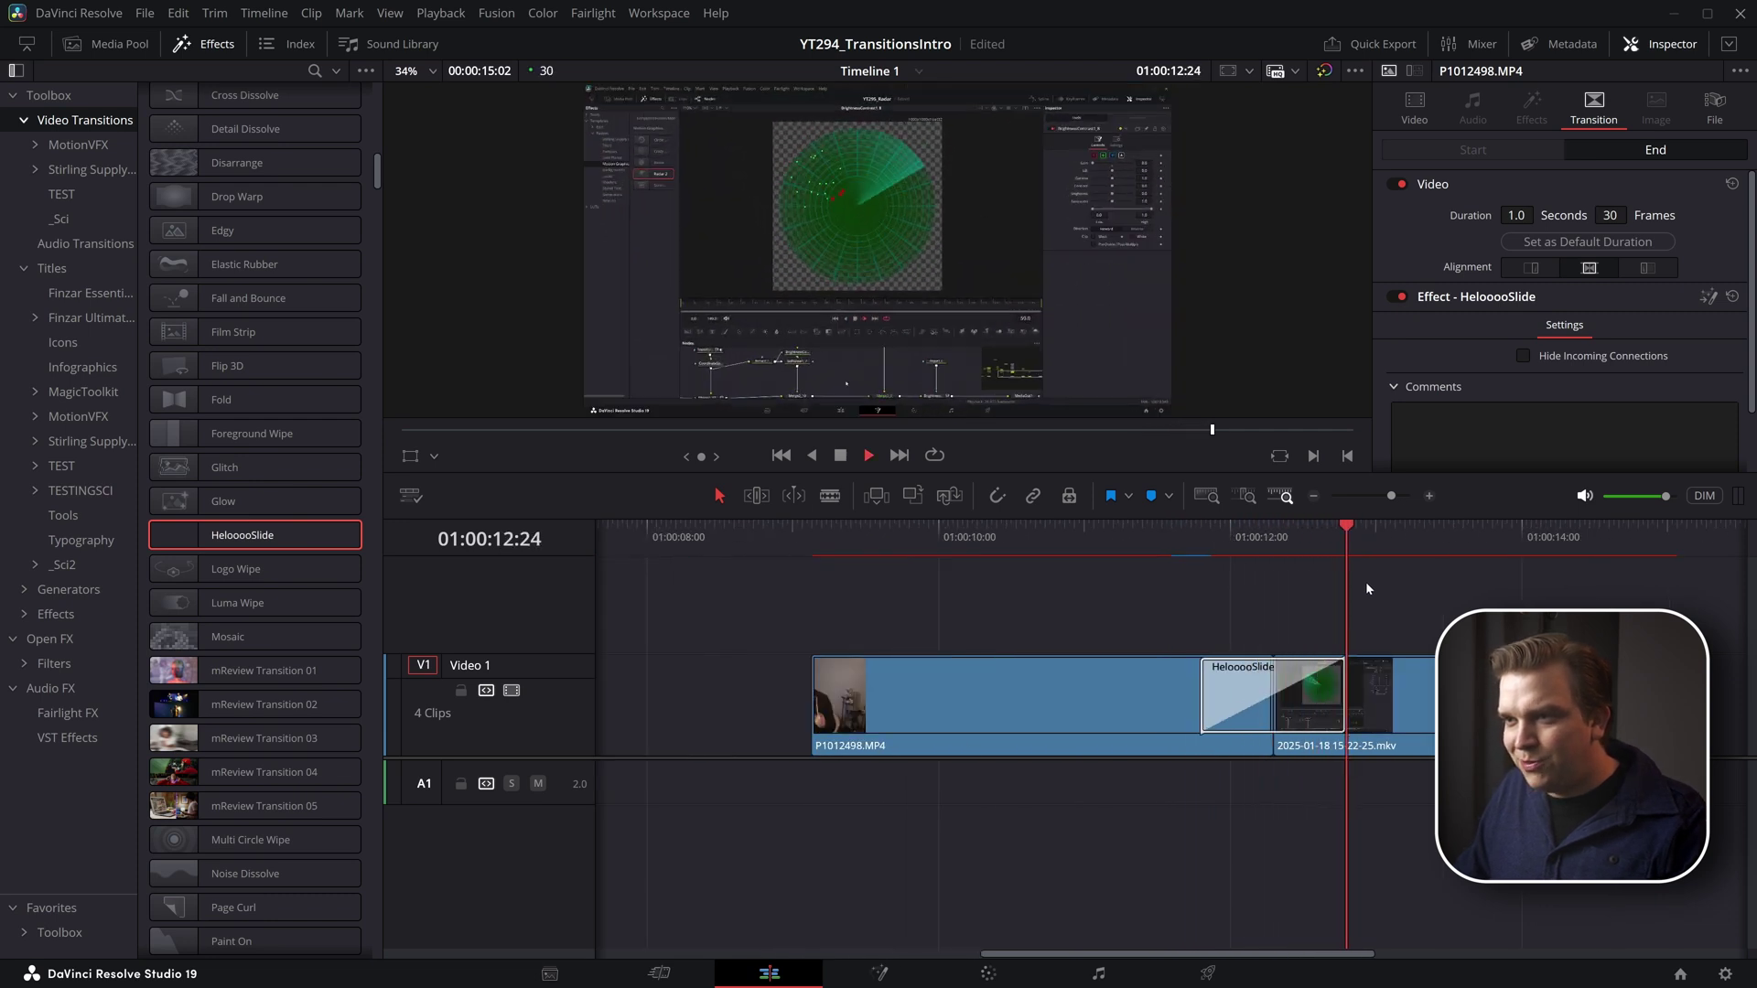
key(space)
click(1178, 559)
key(space)
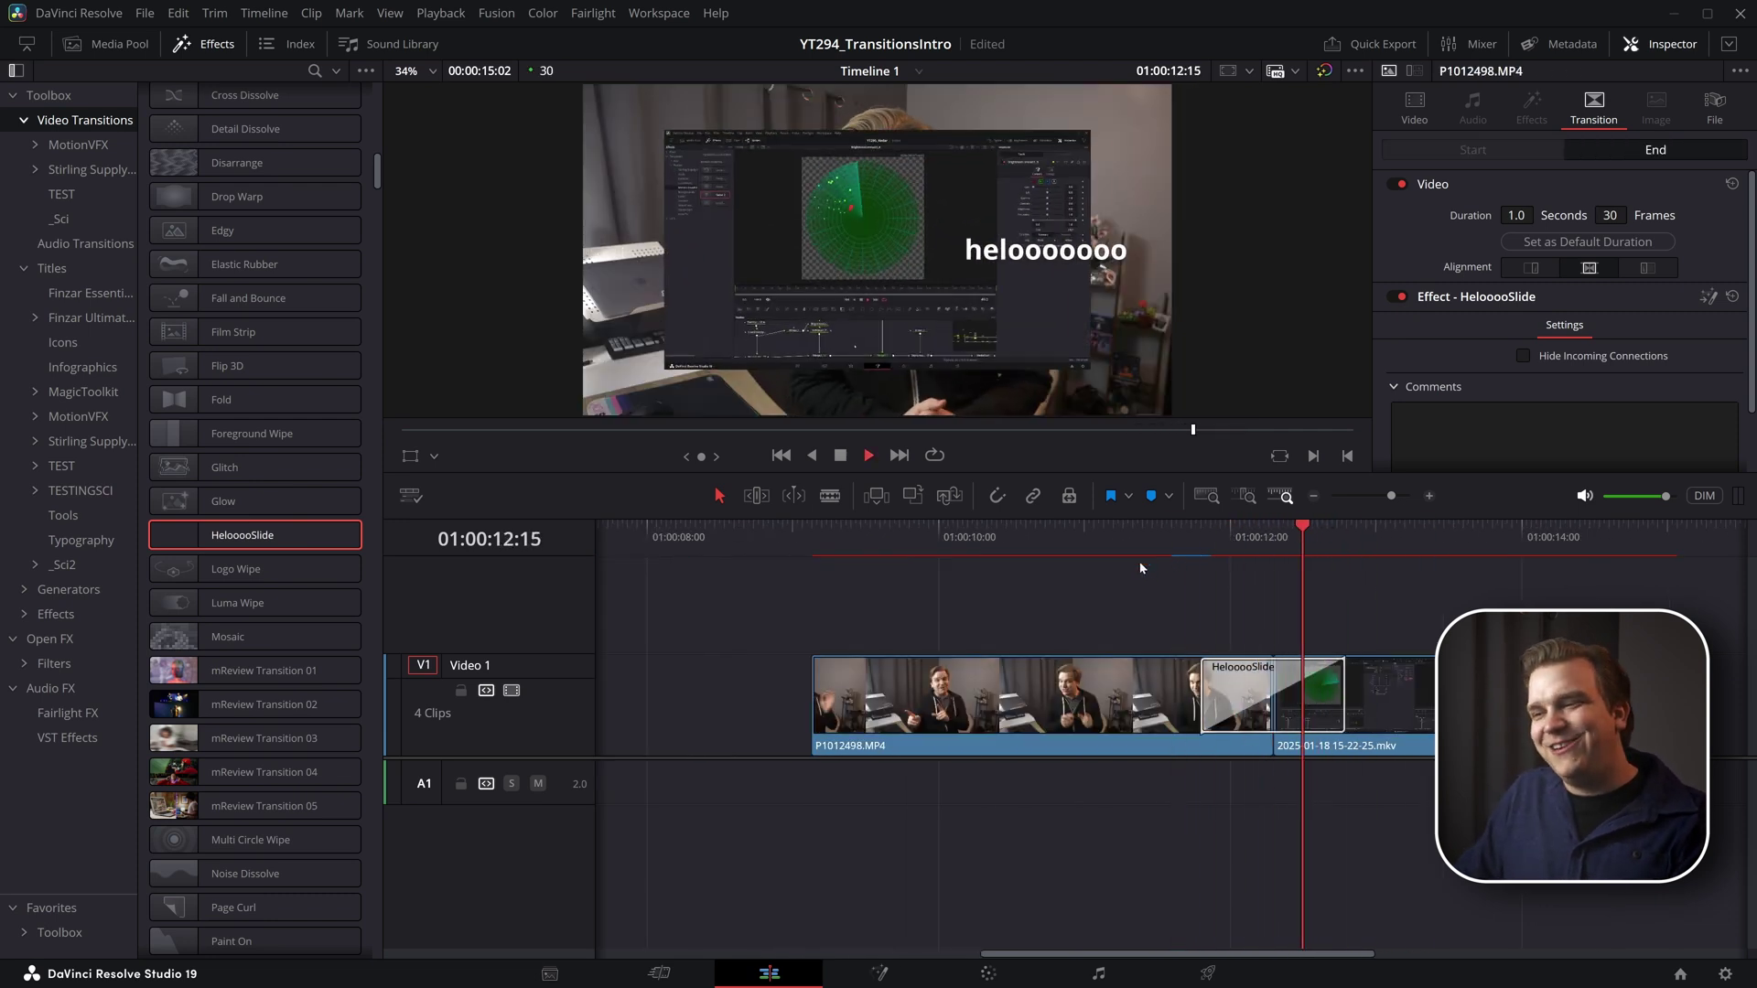
key(space)
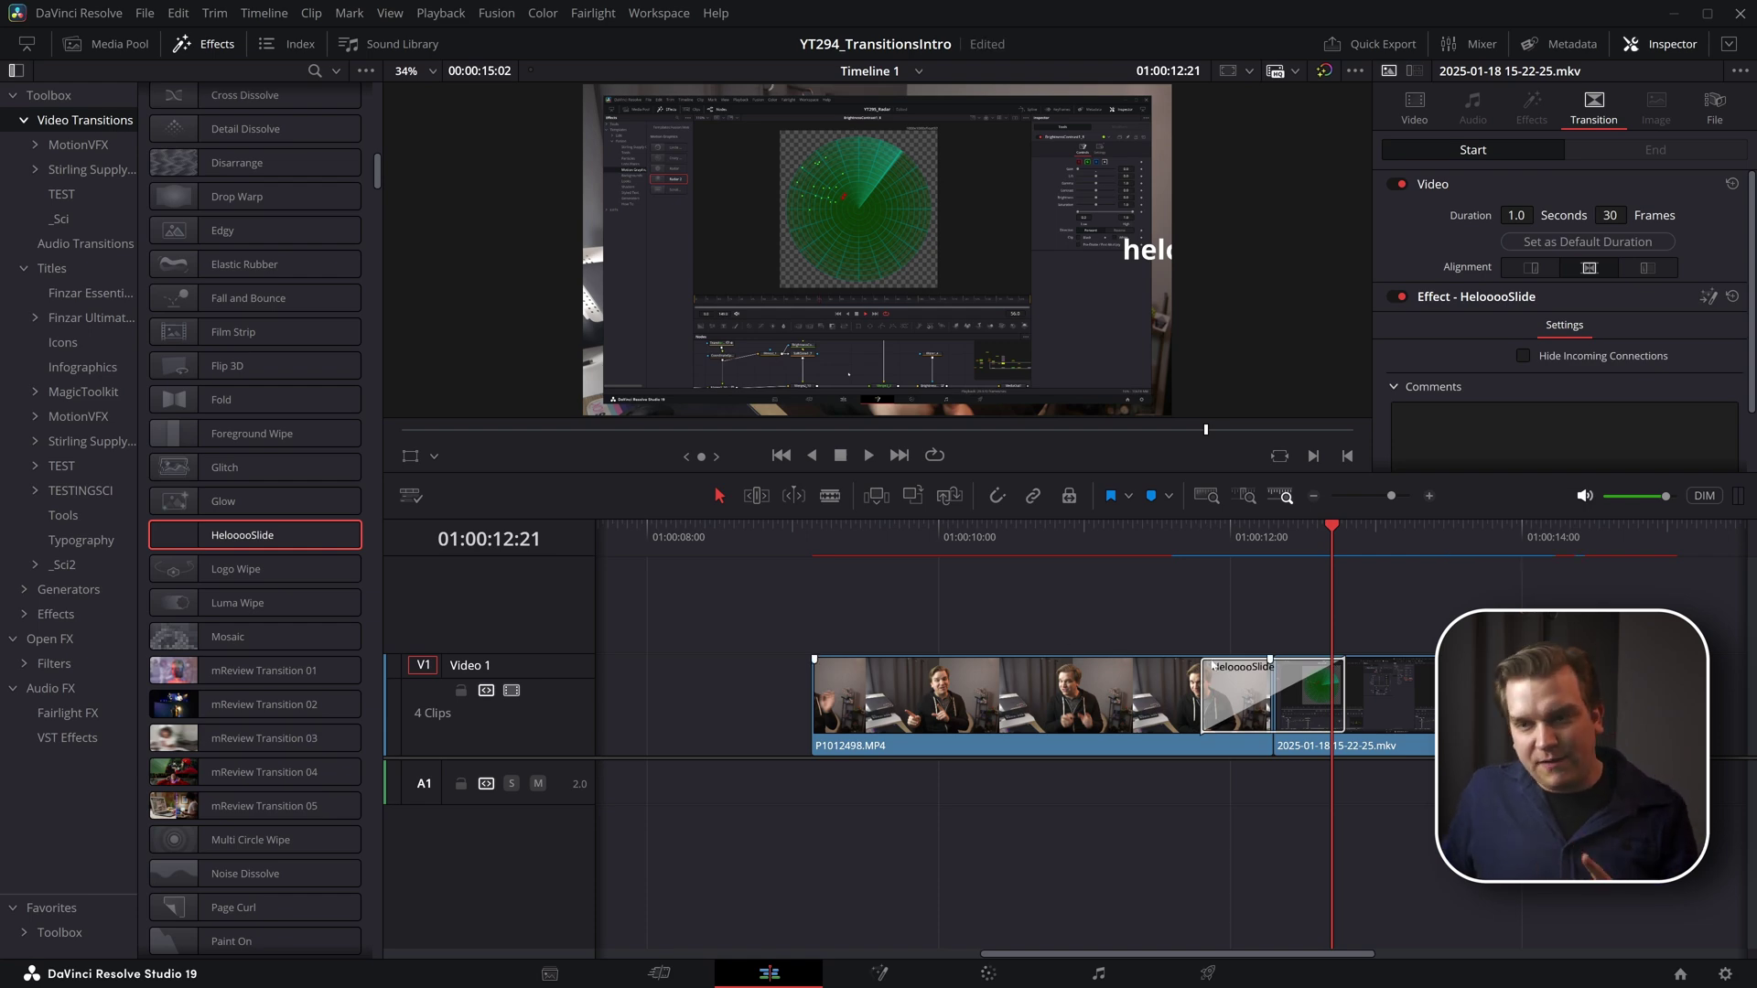
Step: Add the SSC_SpeedLines generator on a new track above the clips and select it
click(68, 590)
scroll(282, 538, down, 1)
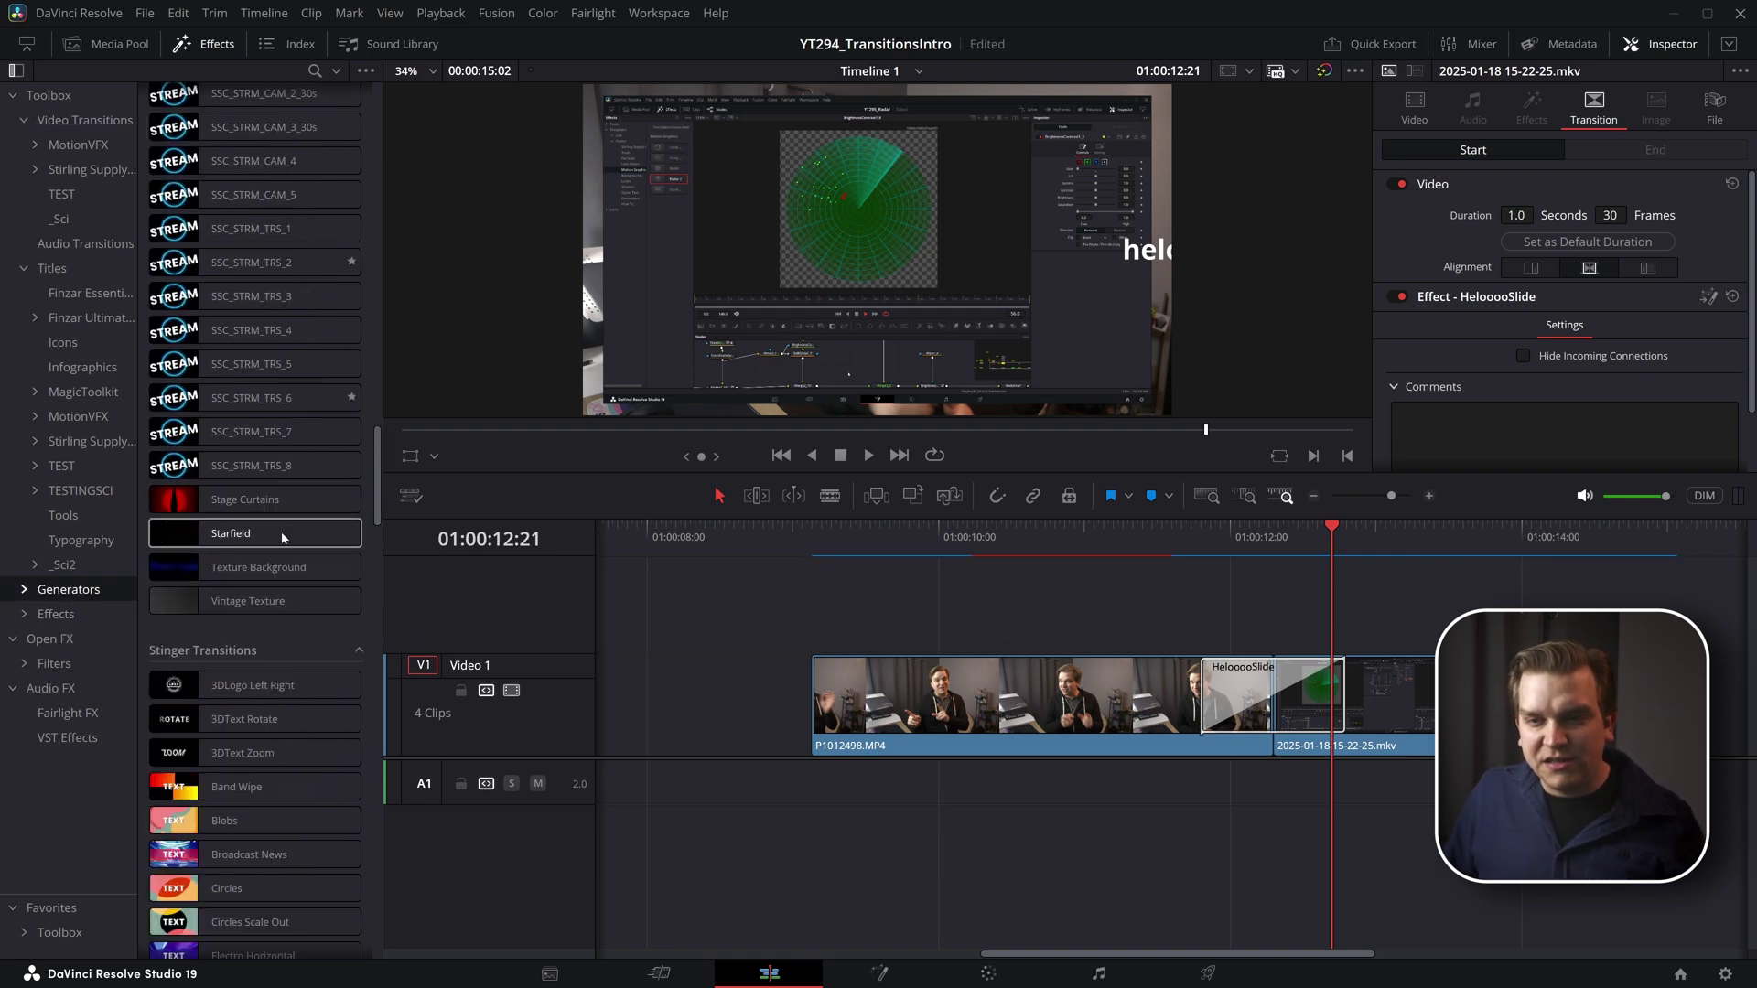
scroll(275, 622, down, 10)
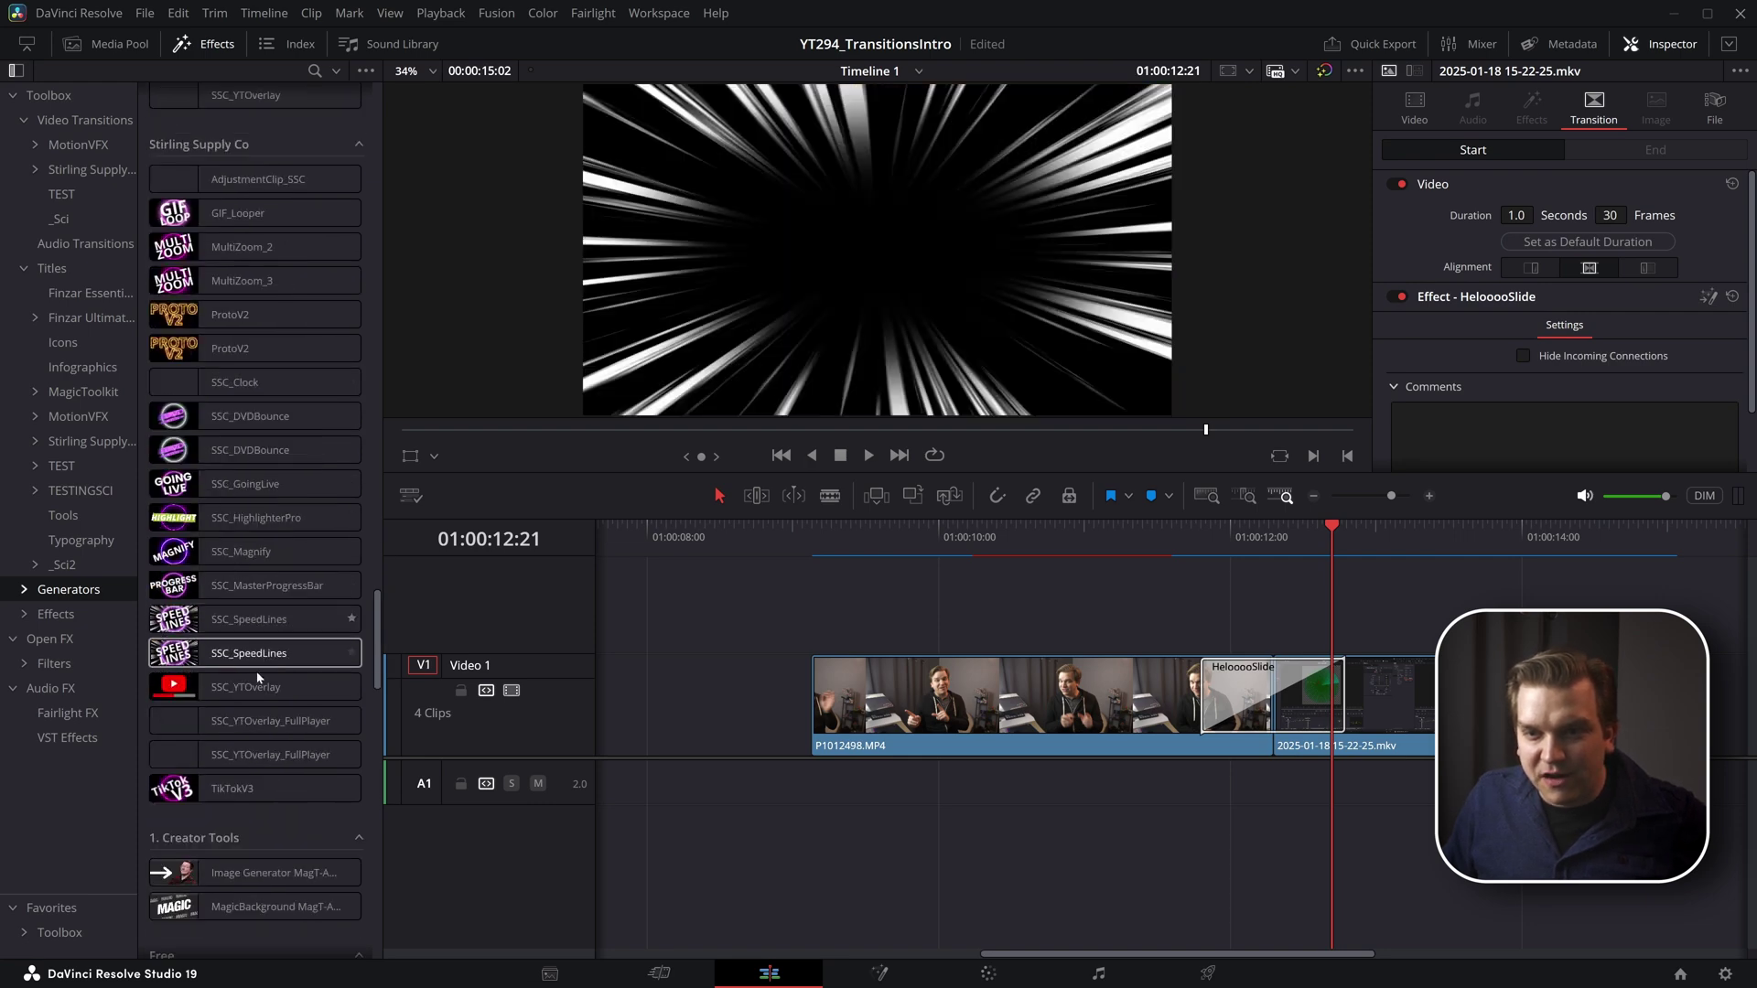
drag(257, 678, 993, 604)
click(1052, 540)
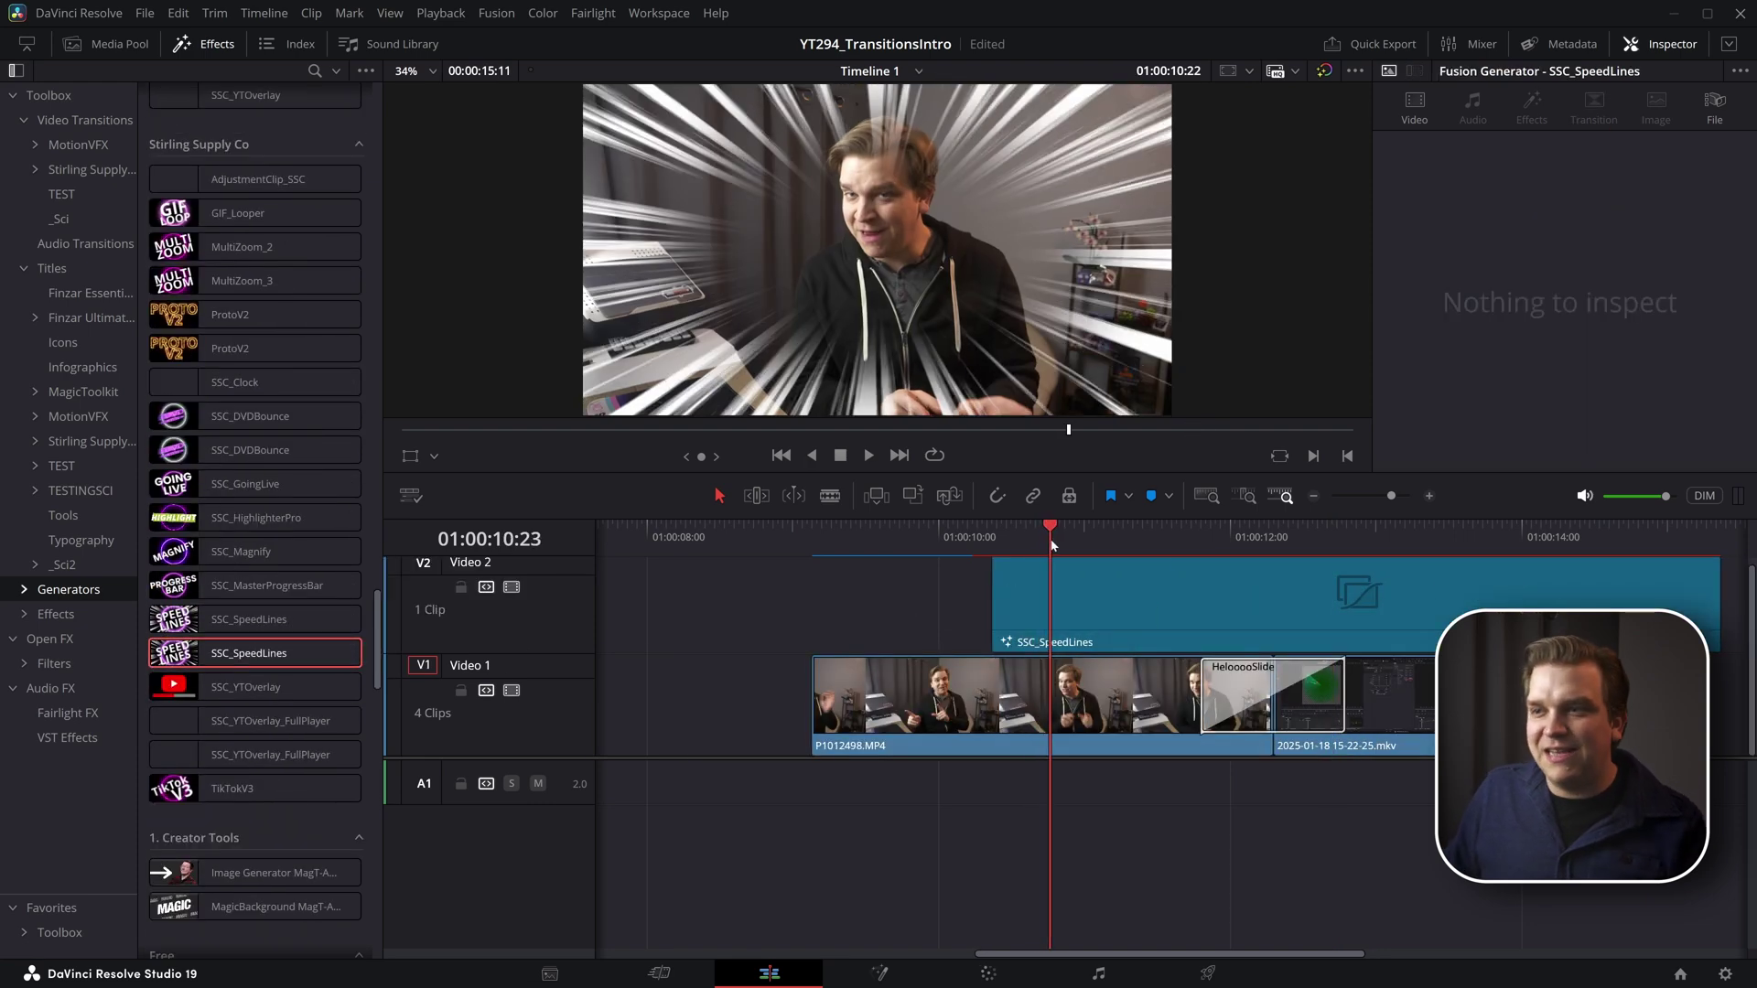
click(1080, 612)
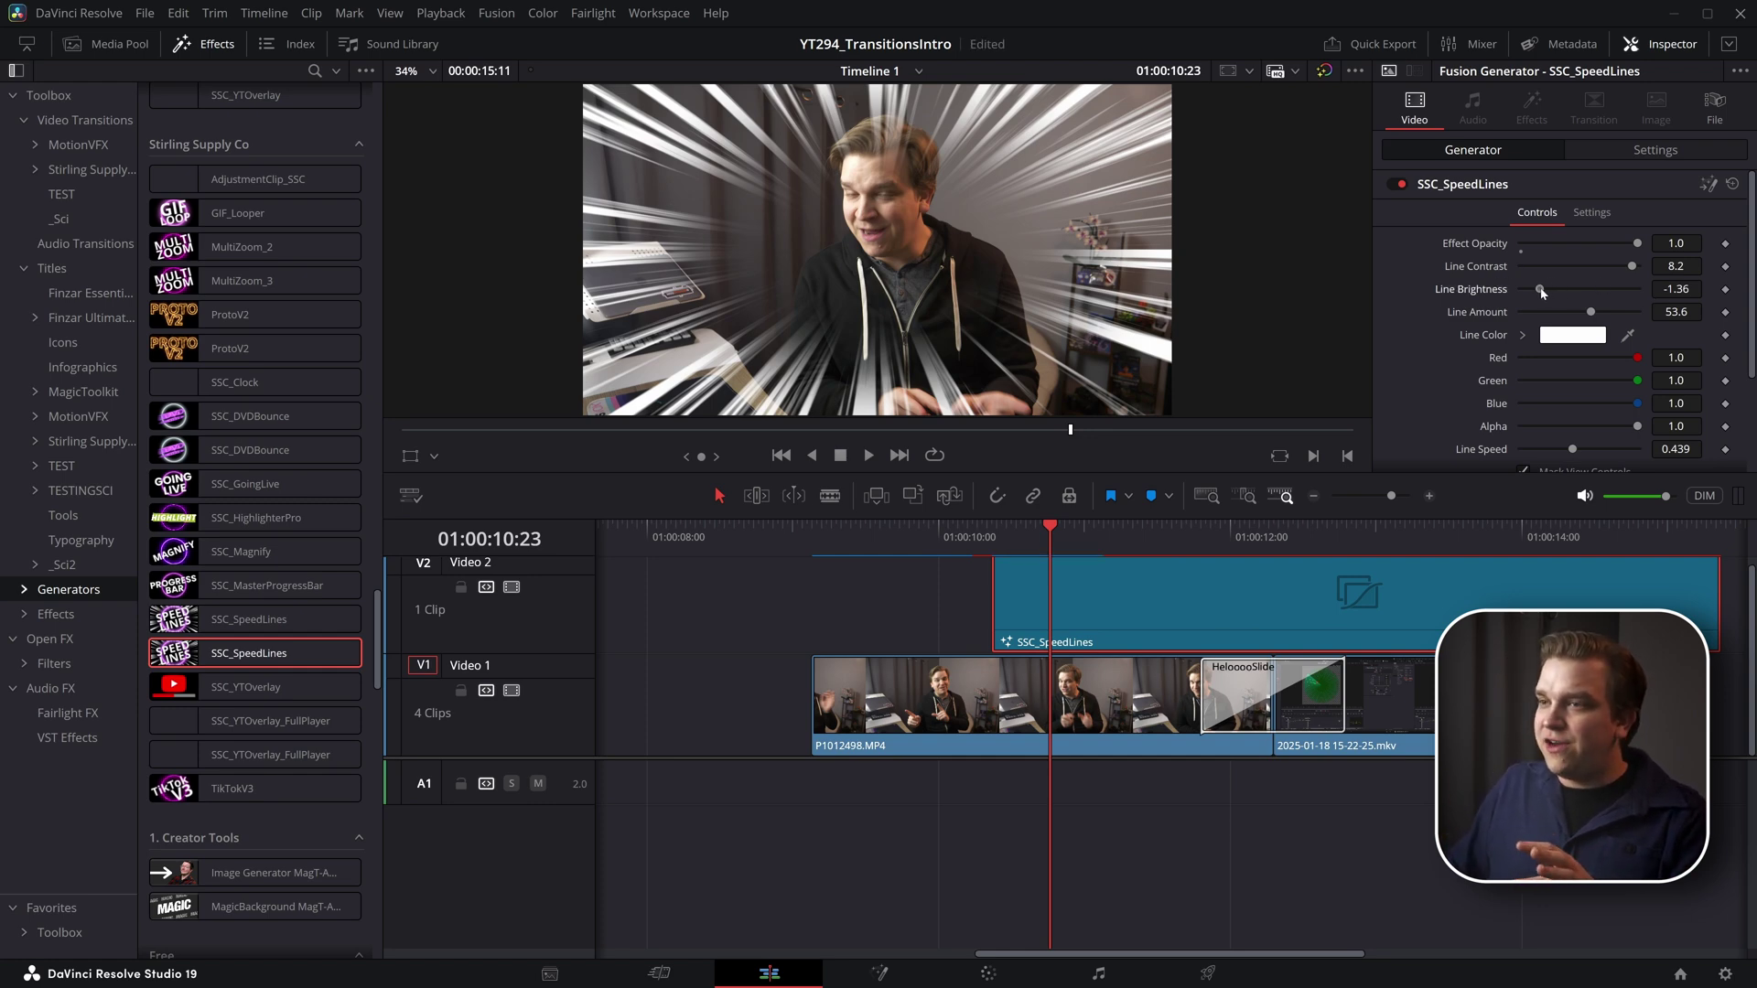
Step: Raise the speed lines' brightness to about -0.78, tint them pink, and reselect the clip on Video 2
drag(1540, 289, 1559, 294)
drag(1637, 380, 1586, 392)
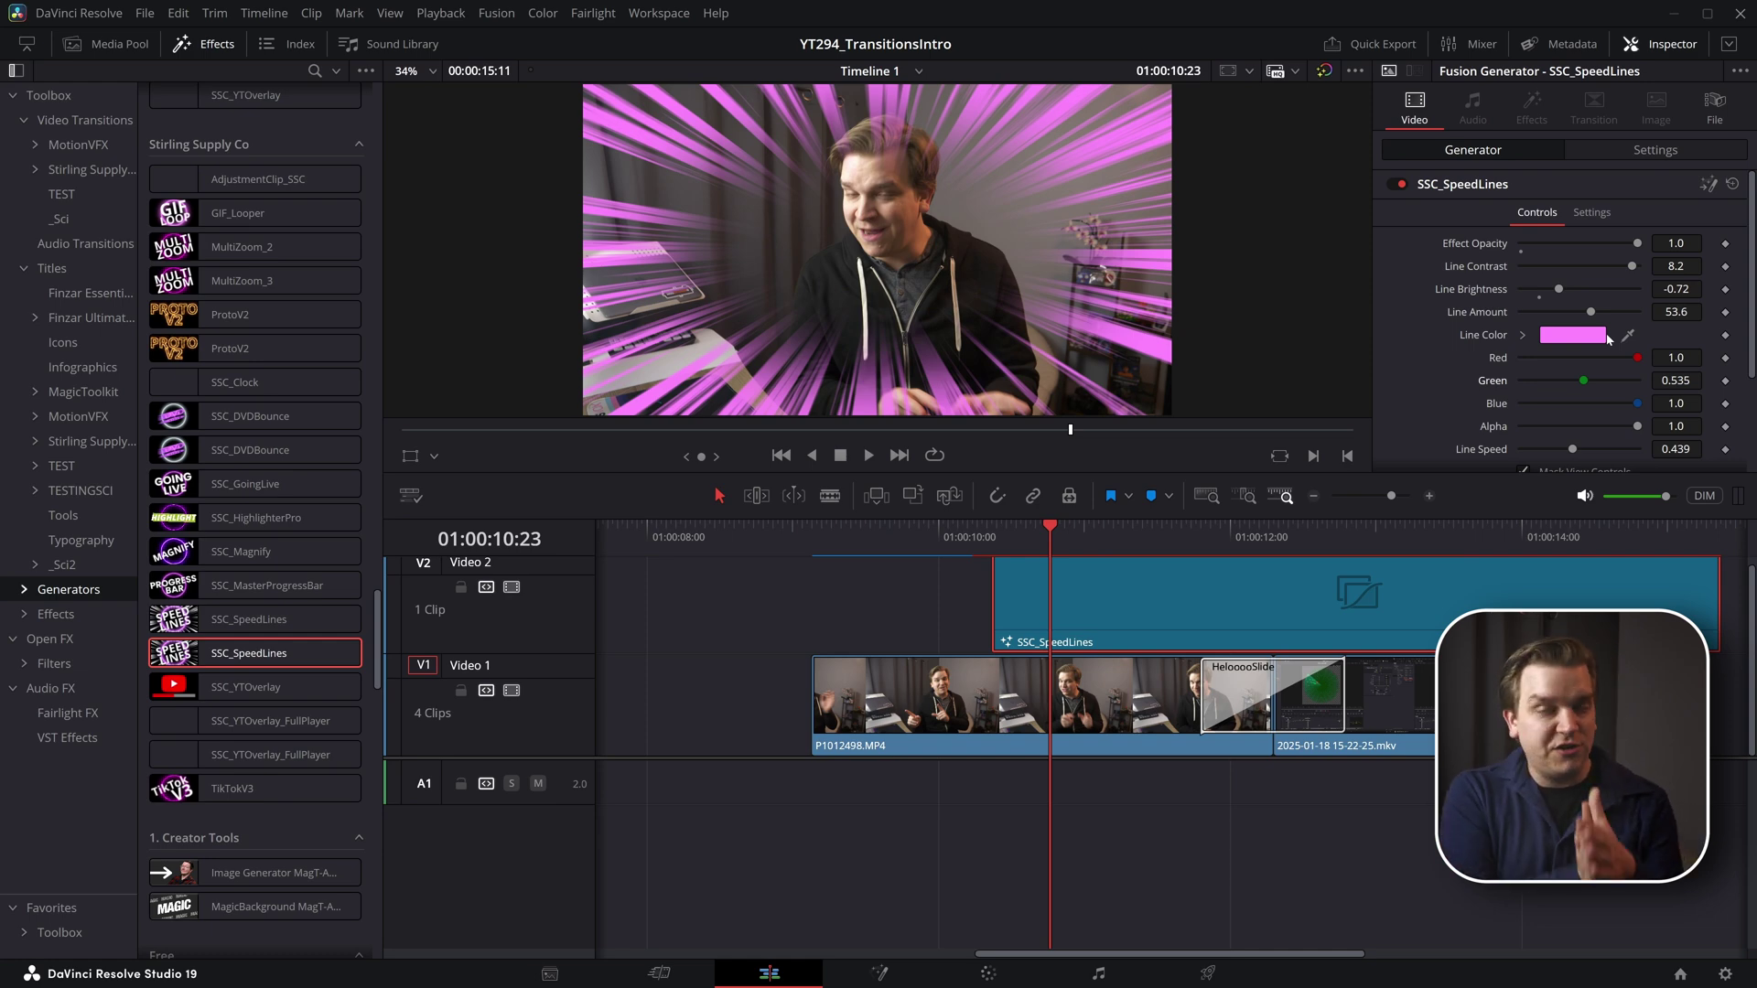
click(936, 606)
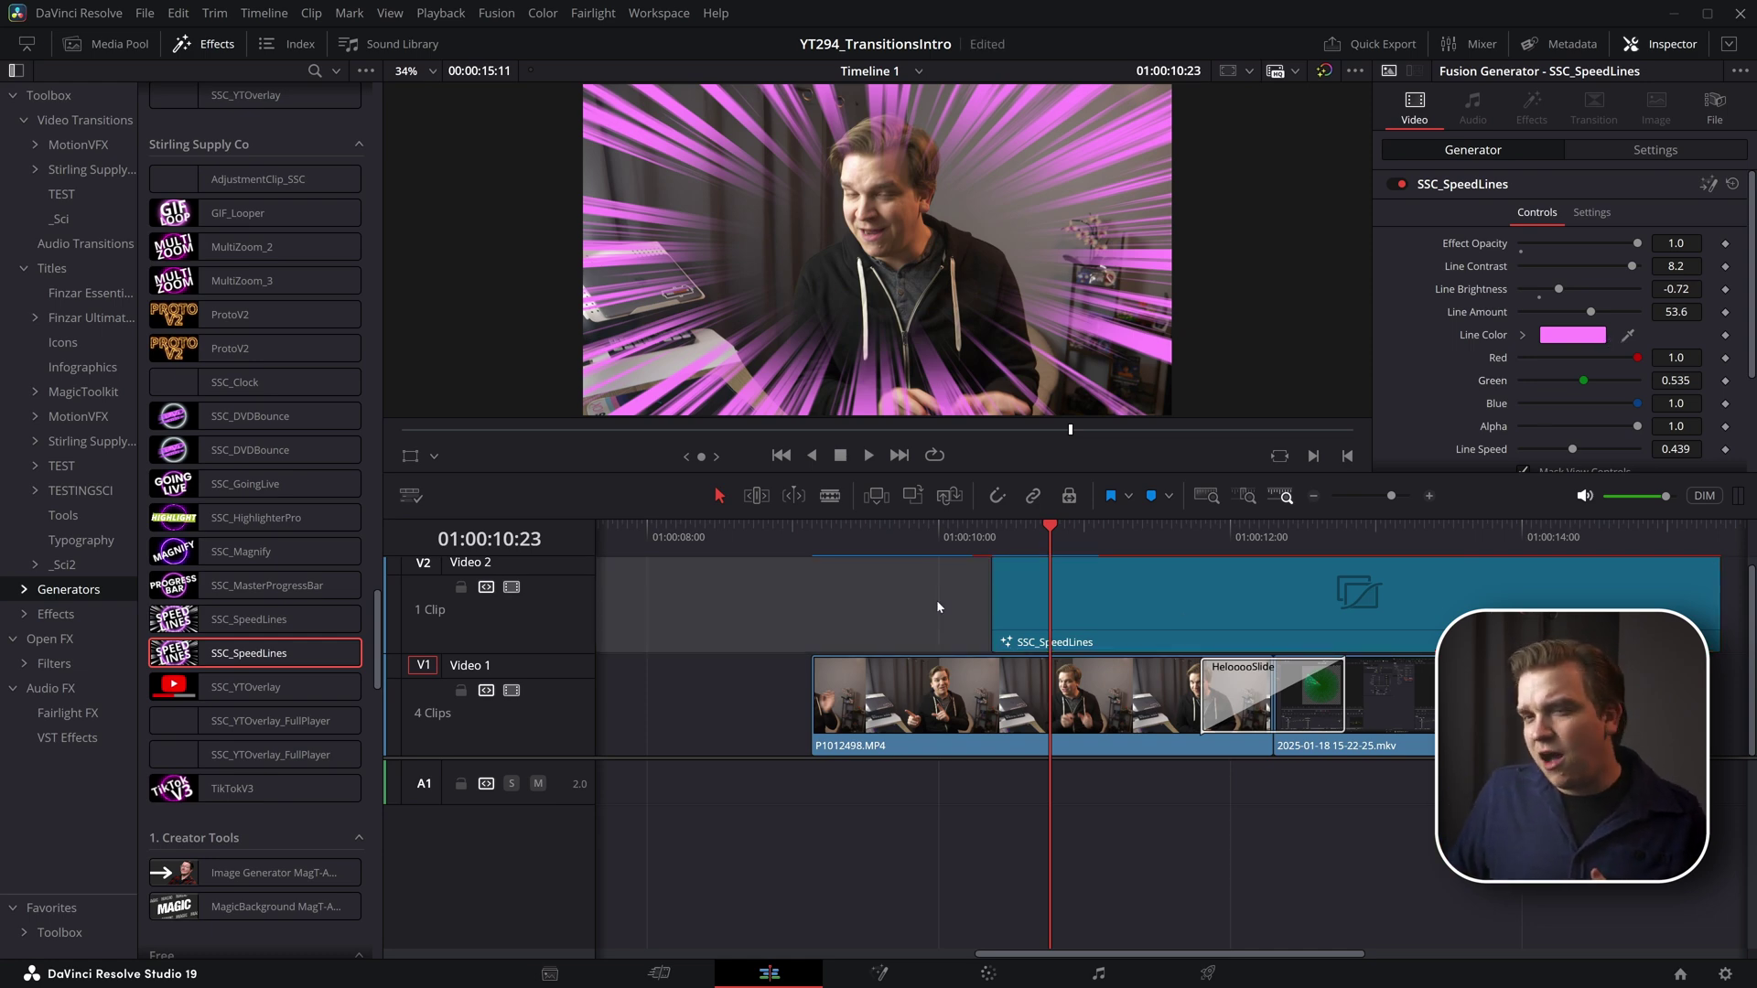
click(1096, 603)
Step: Delete the SSC_SpeedLines clip and scrub through the HelooooSlide transition on Video 1 to preview it
key(Delete)
key(Down)
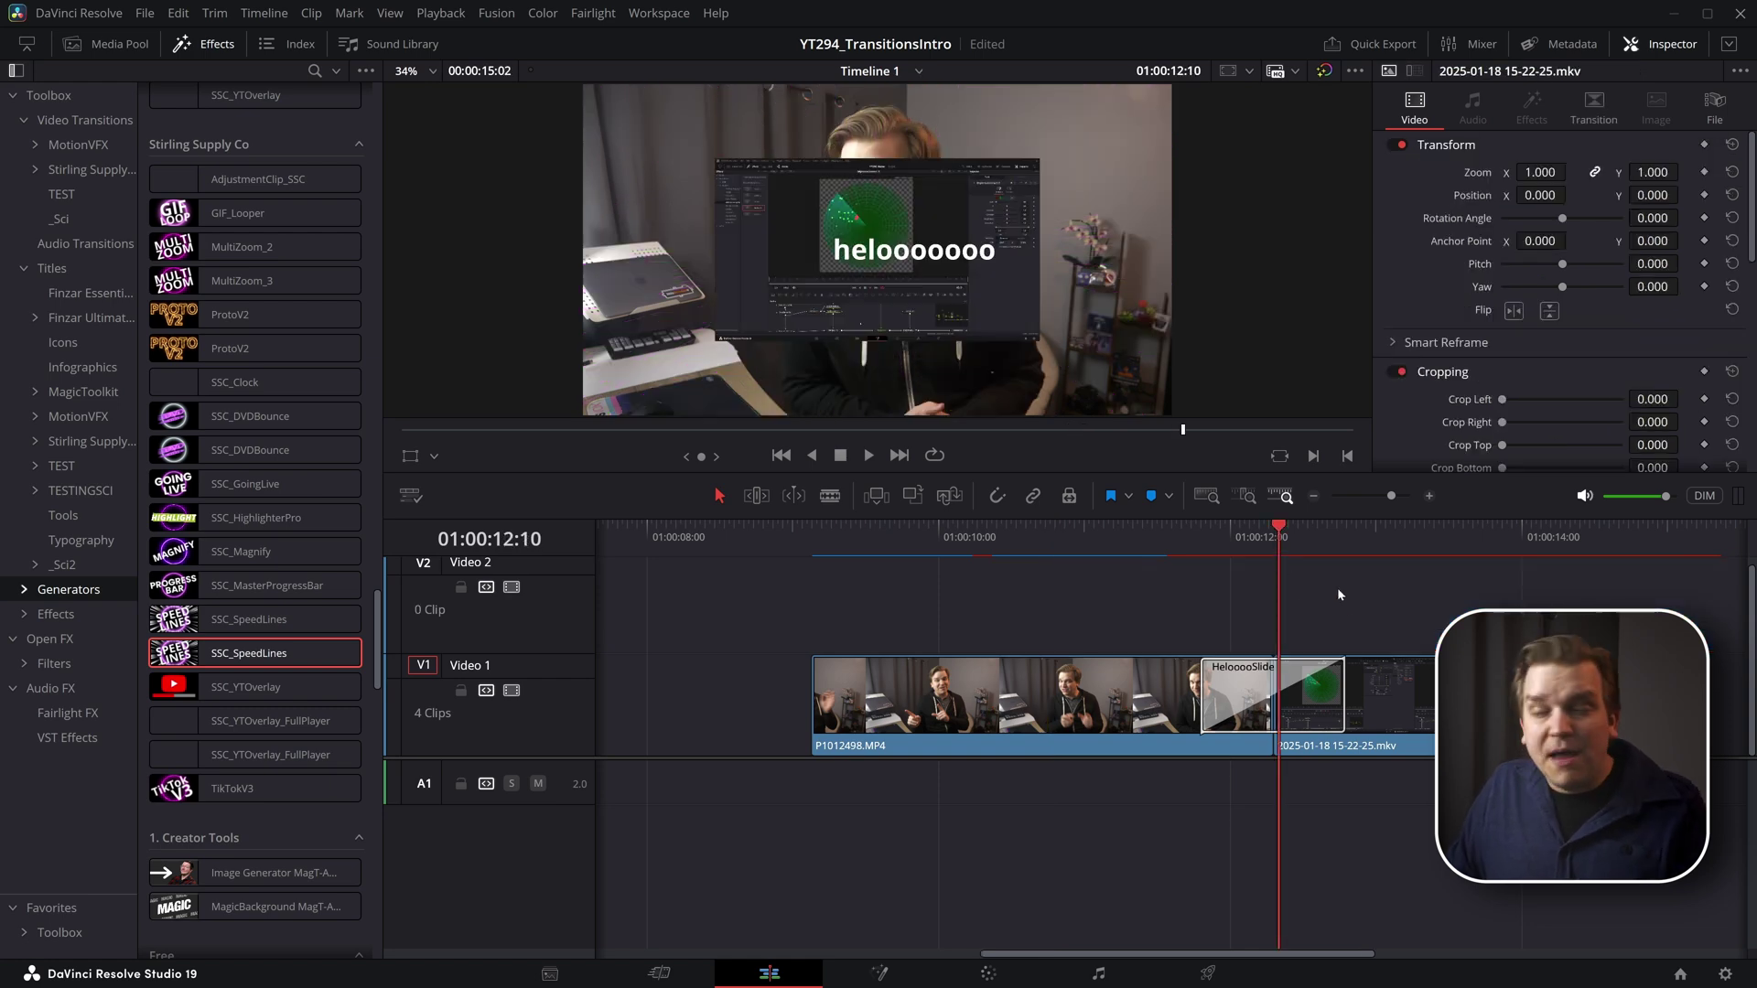
click(1308, 691)
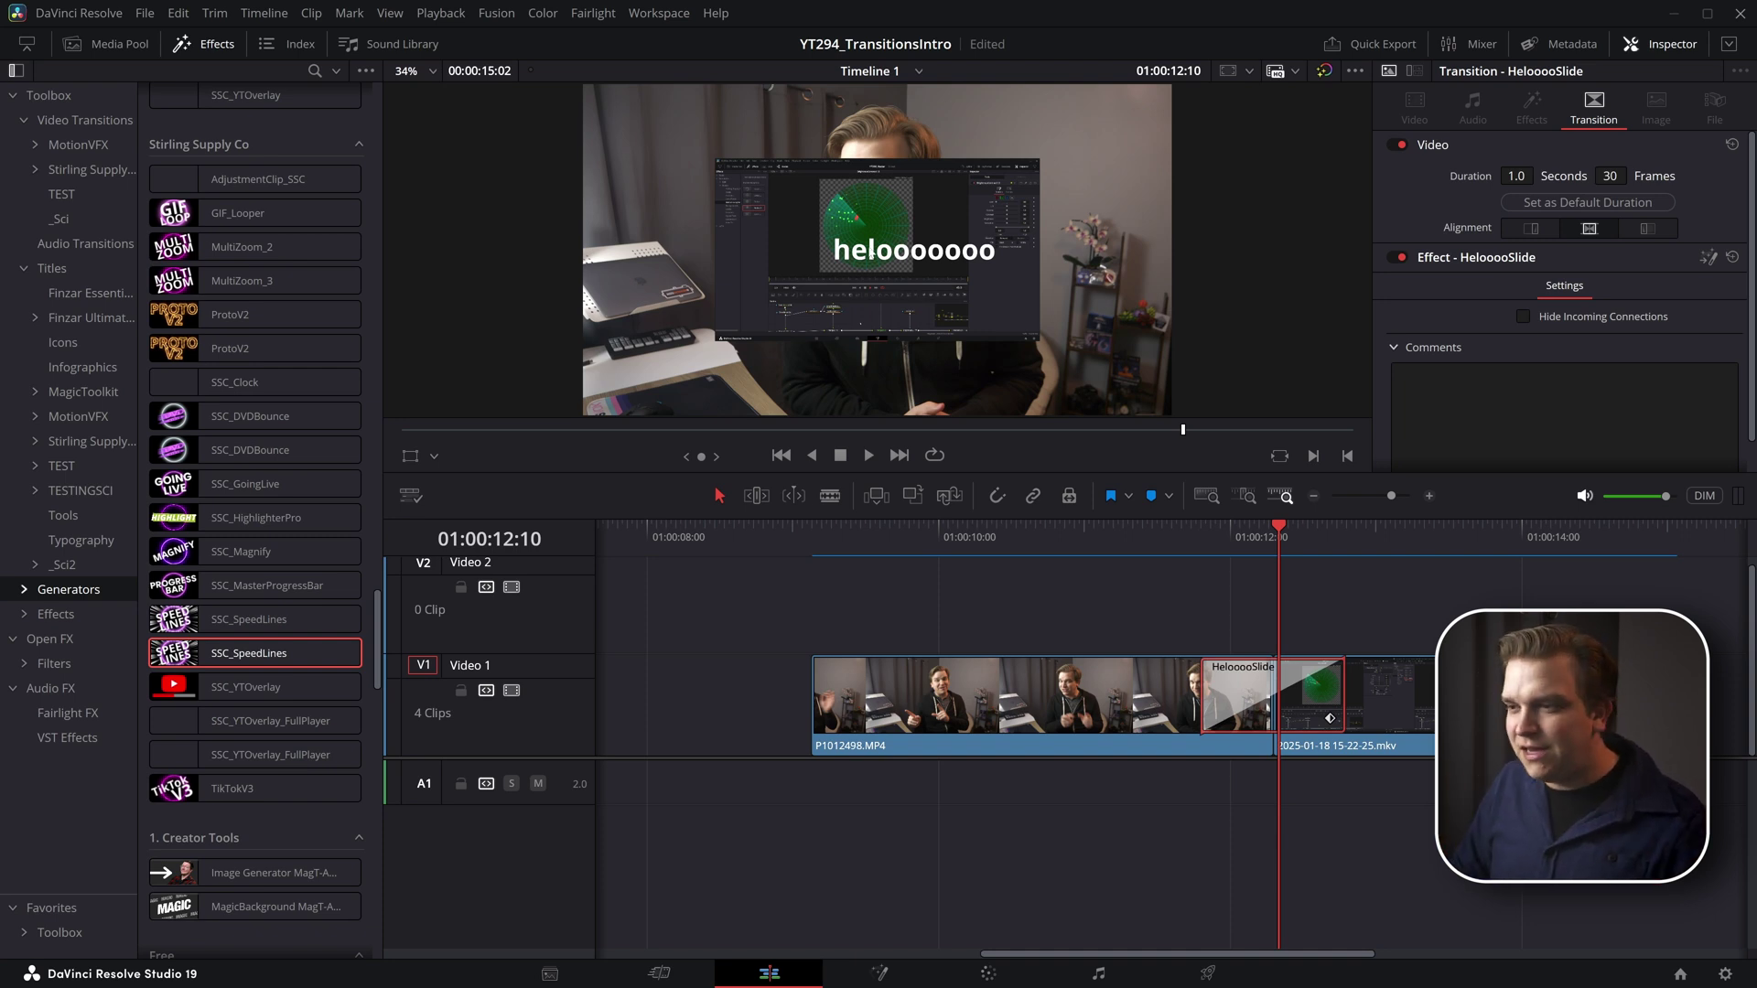
drag(1196, 540, 1244, 558)
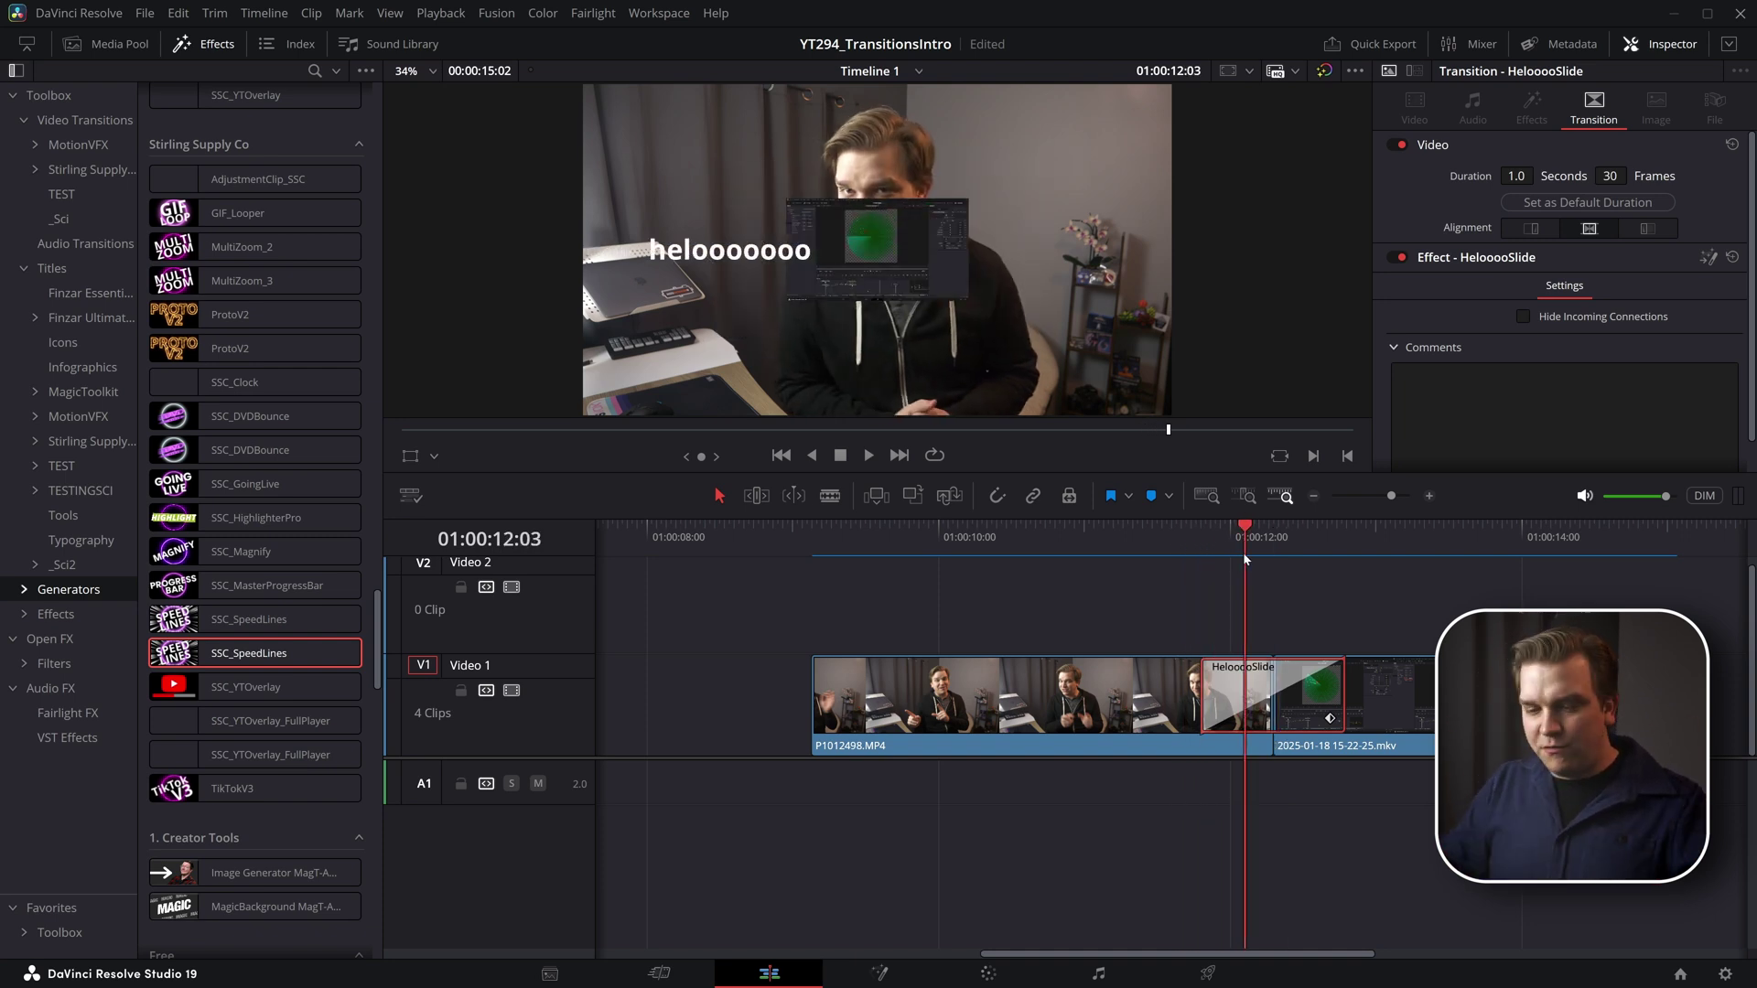
drag(1265, 549, 1278, 549)
Step: Stretch HelooooSlide to 2.4 seconds (72 frames), play it back, and save the project
drag(1343, 695, 1450, 683)
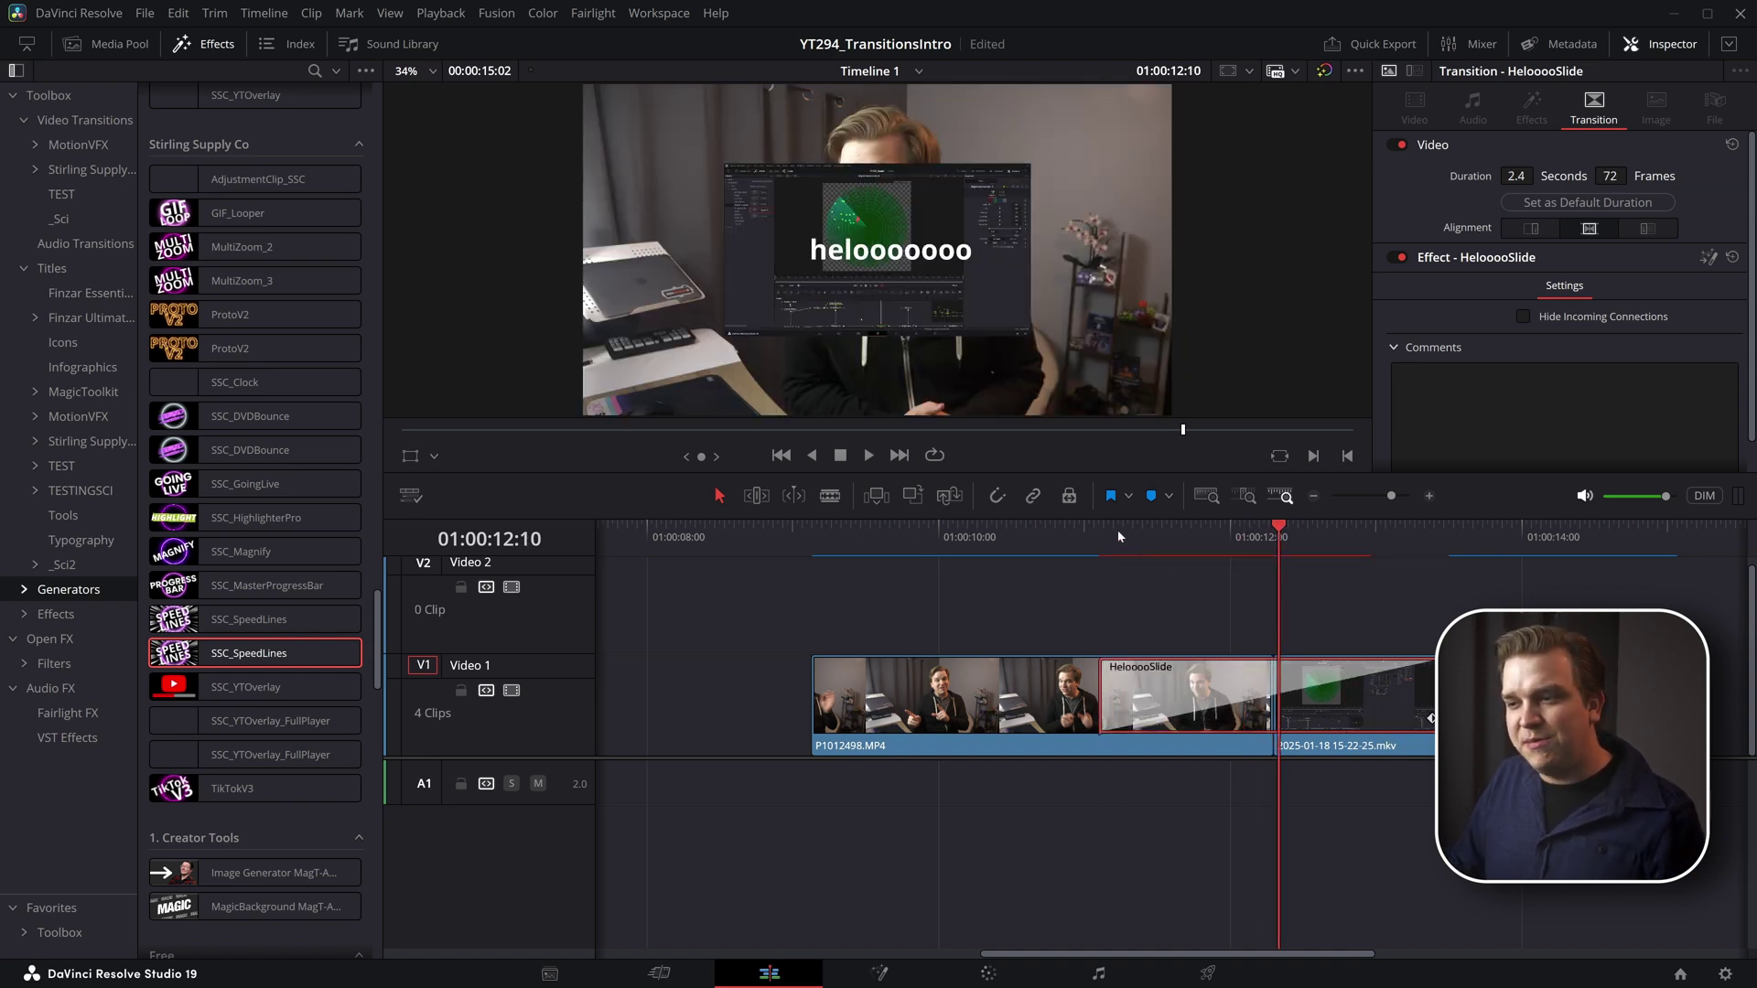
click(1111, 530)
key(space)
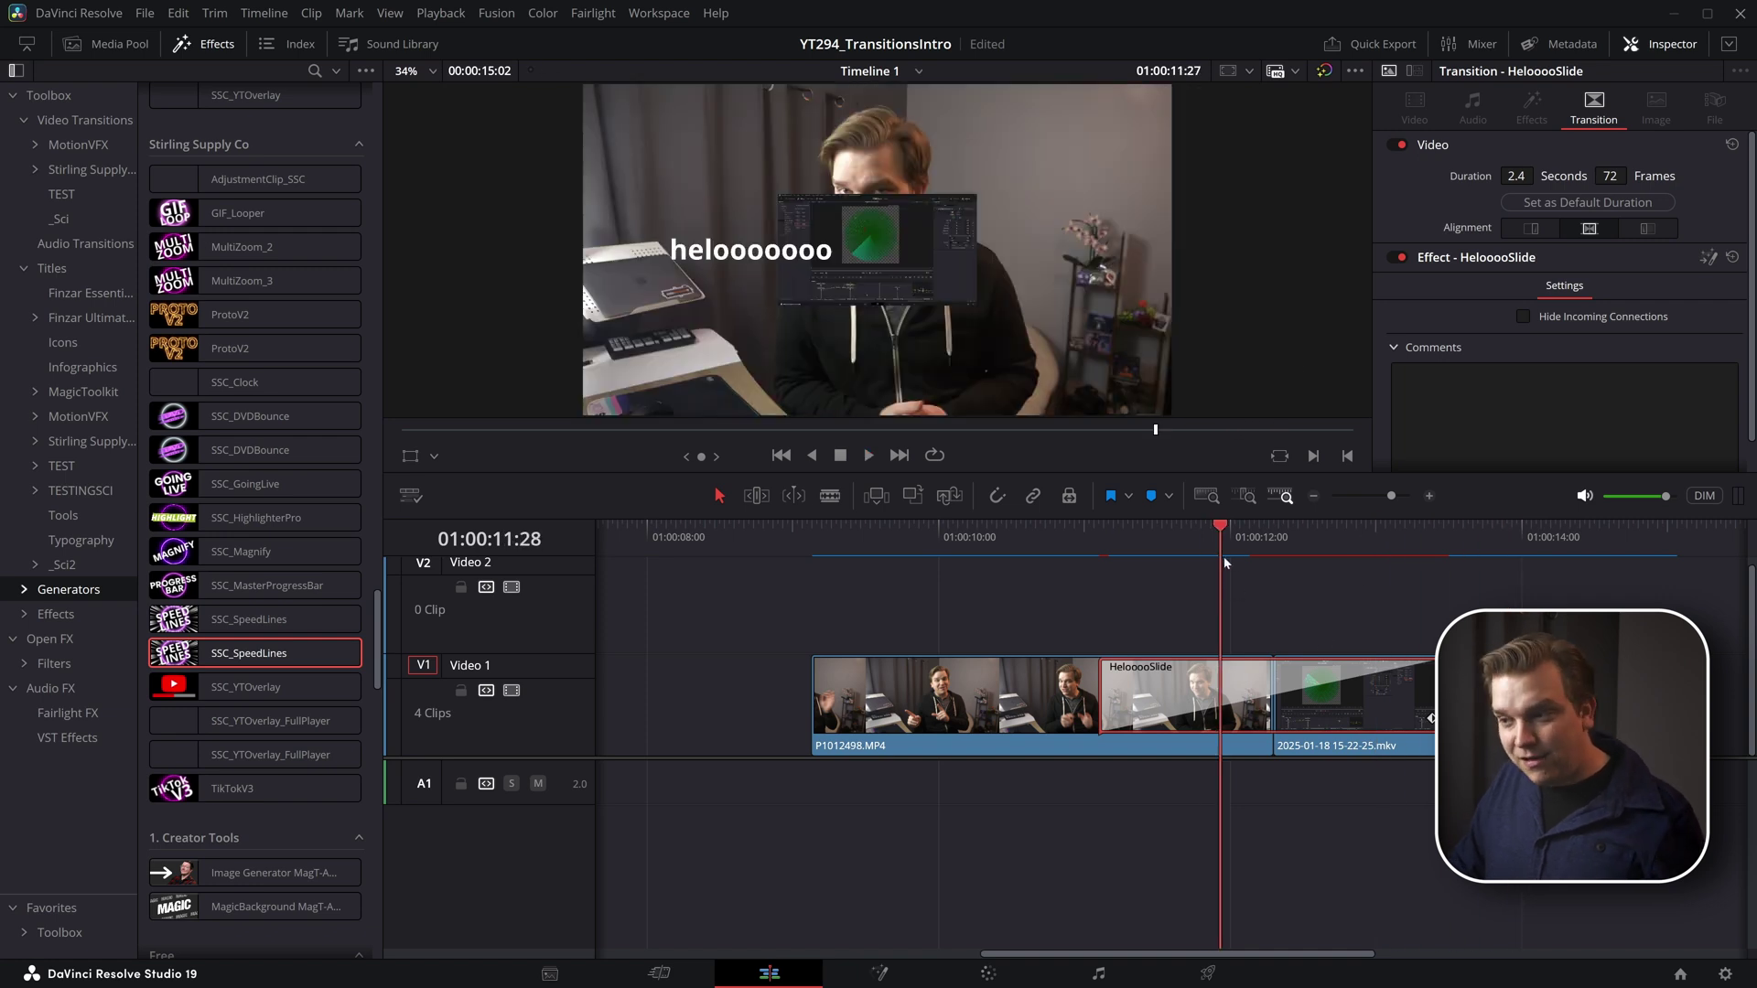
click(1328, 604)
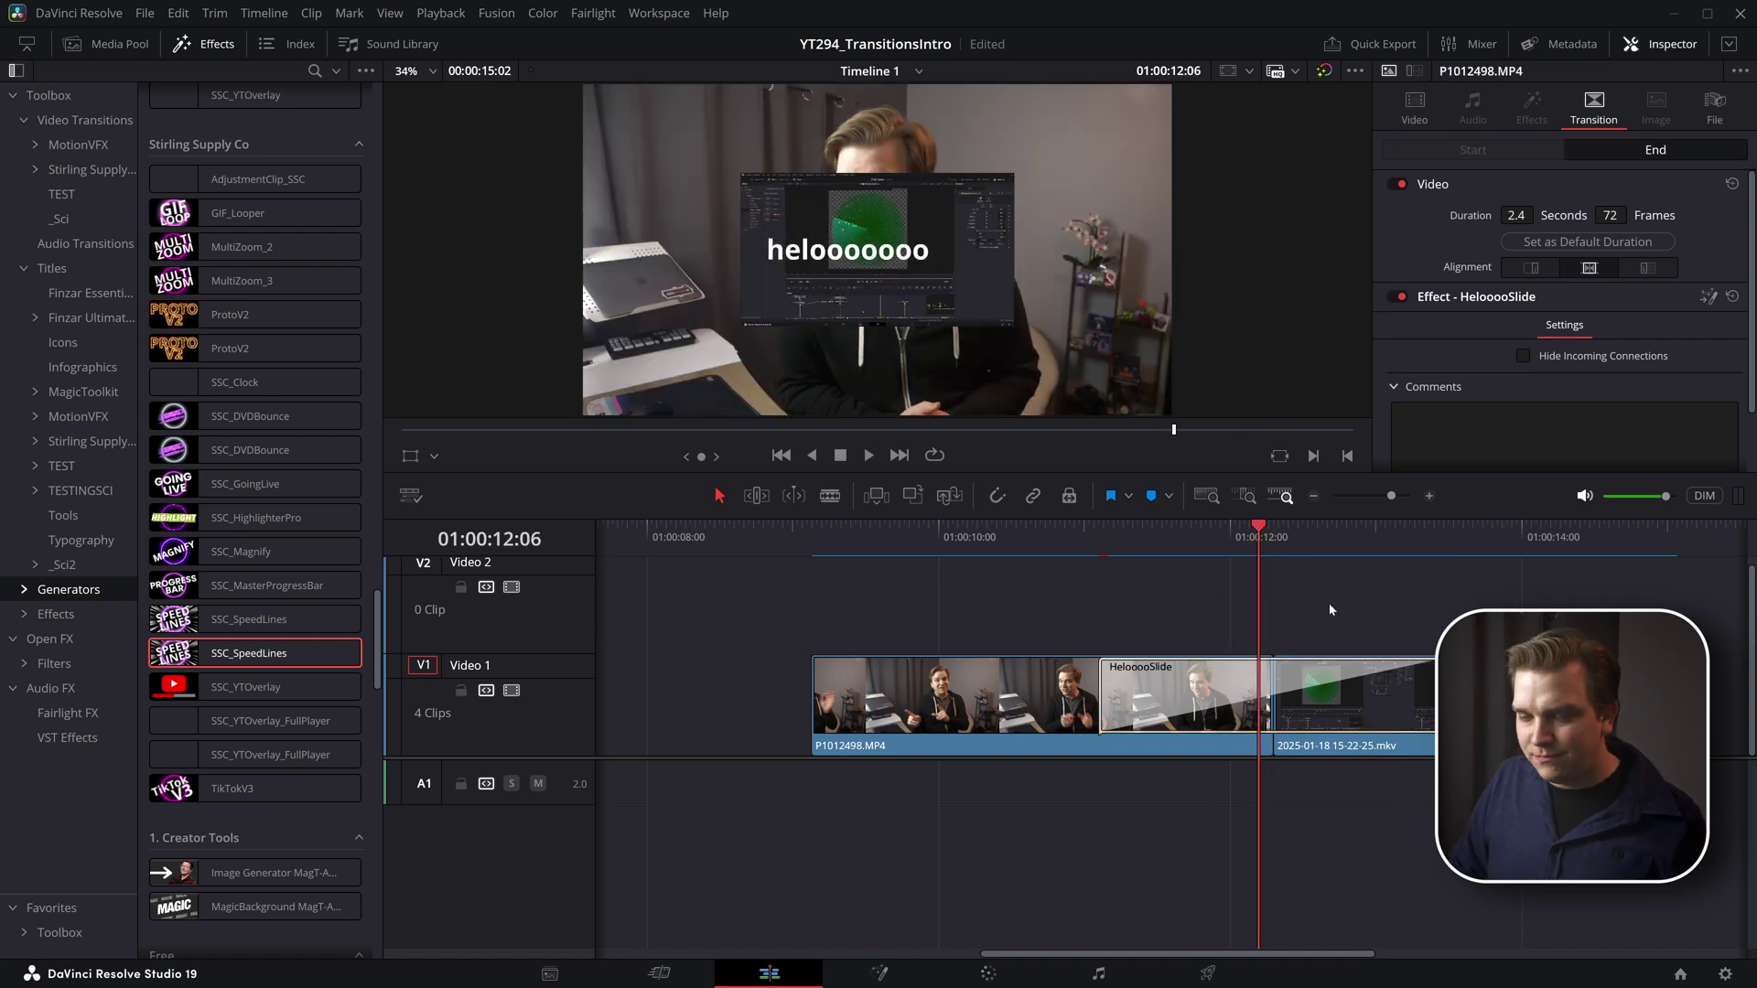
key(ctrl+s)
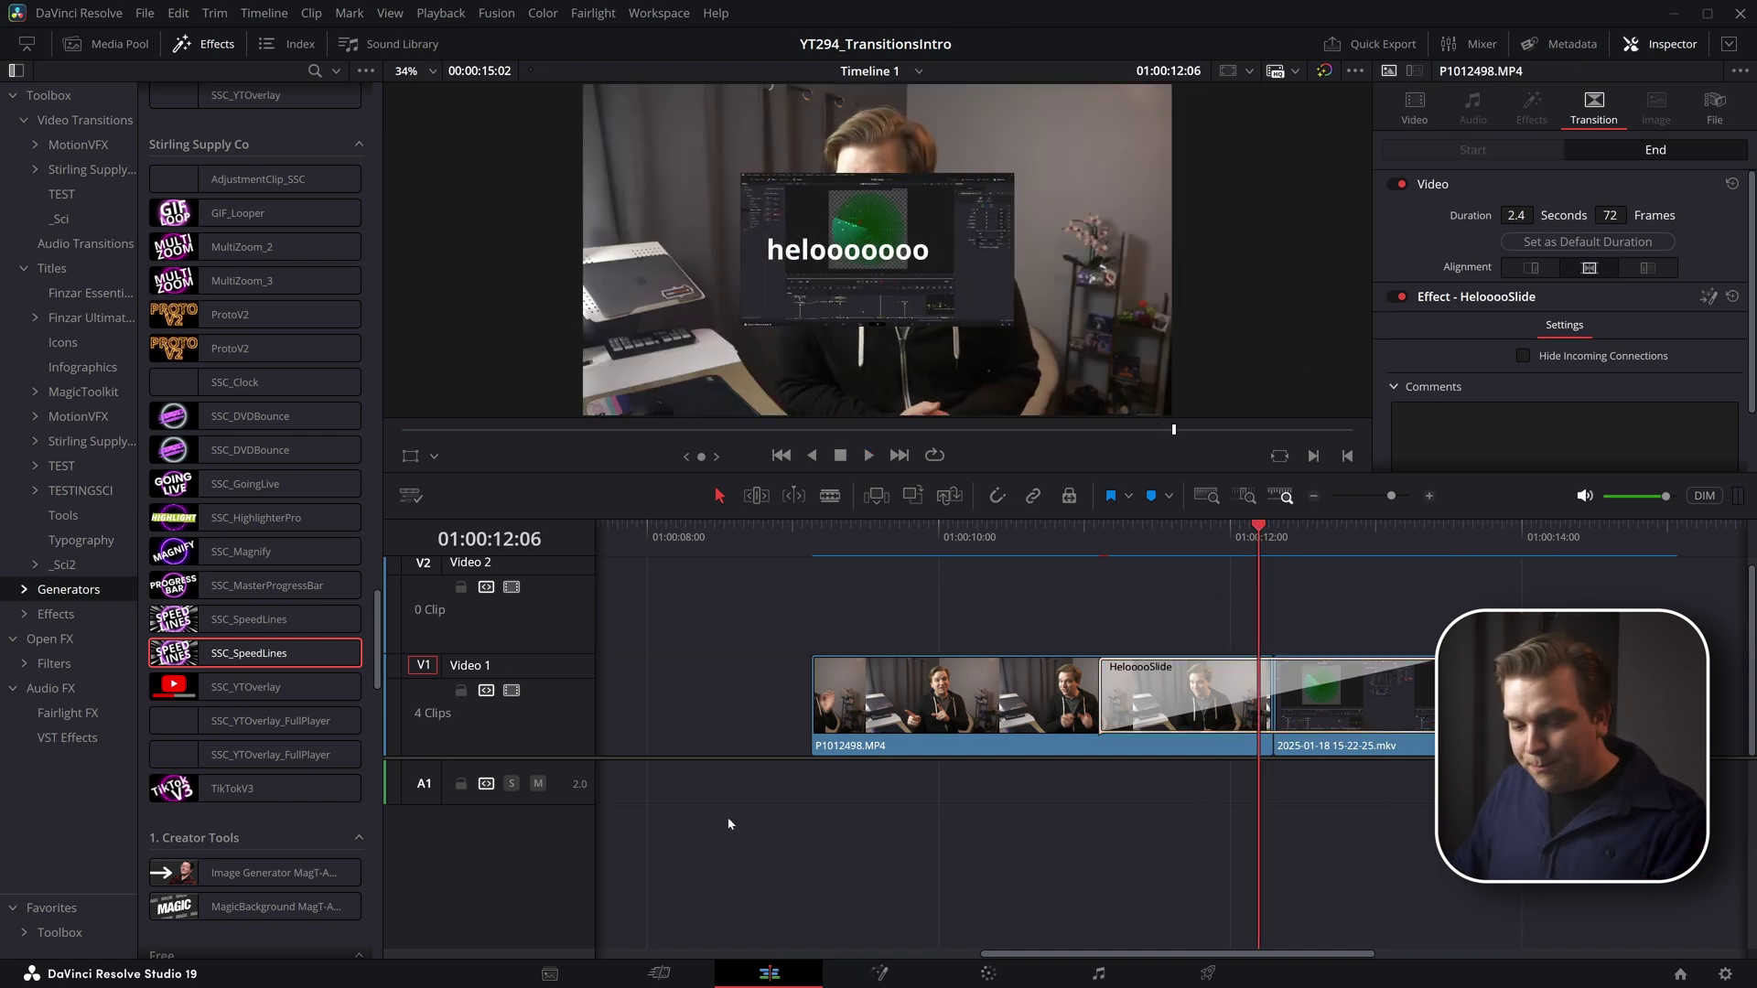
key(ctrl+z)
key(ctrl+z)
key(ctrl+z)
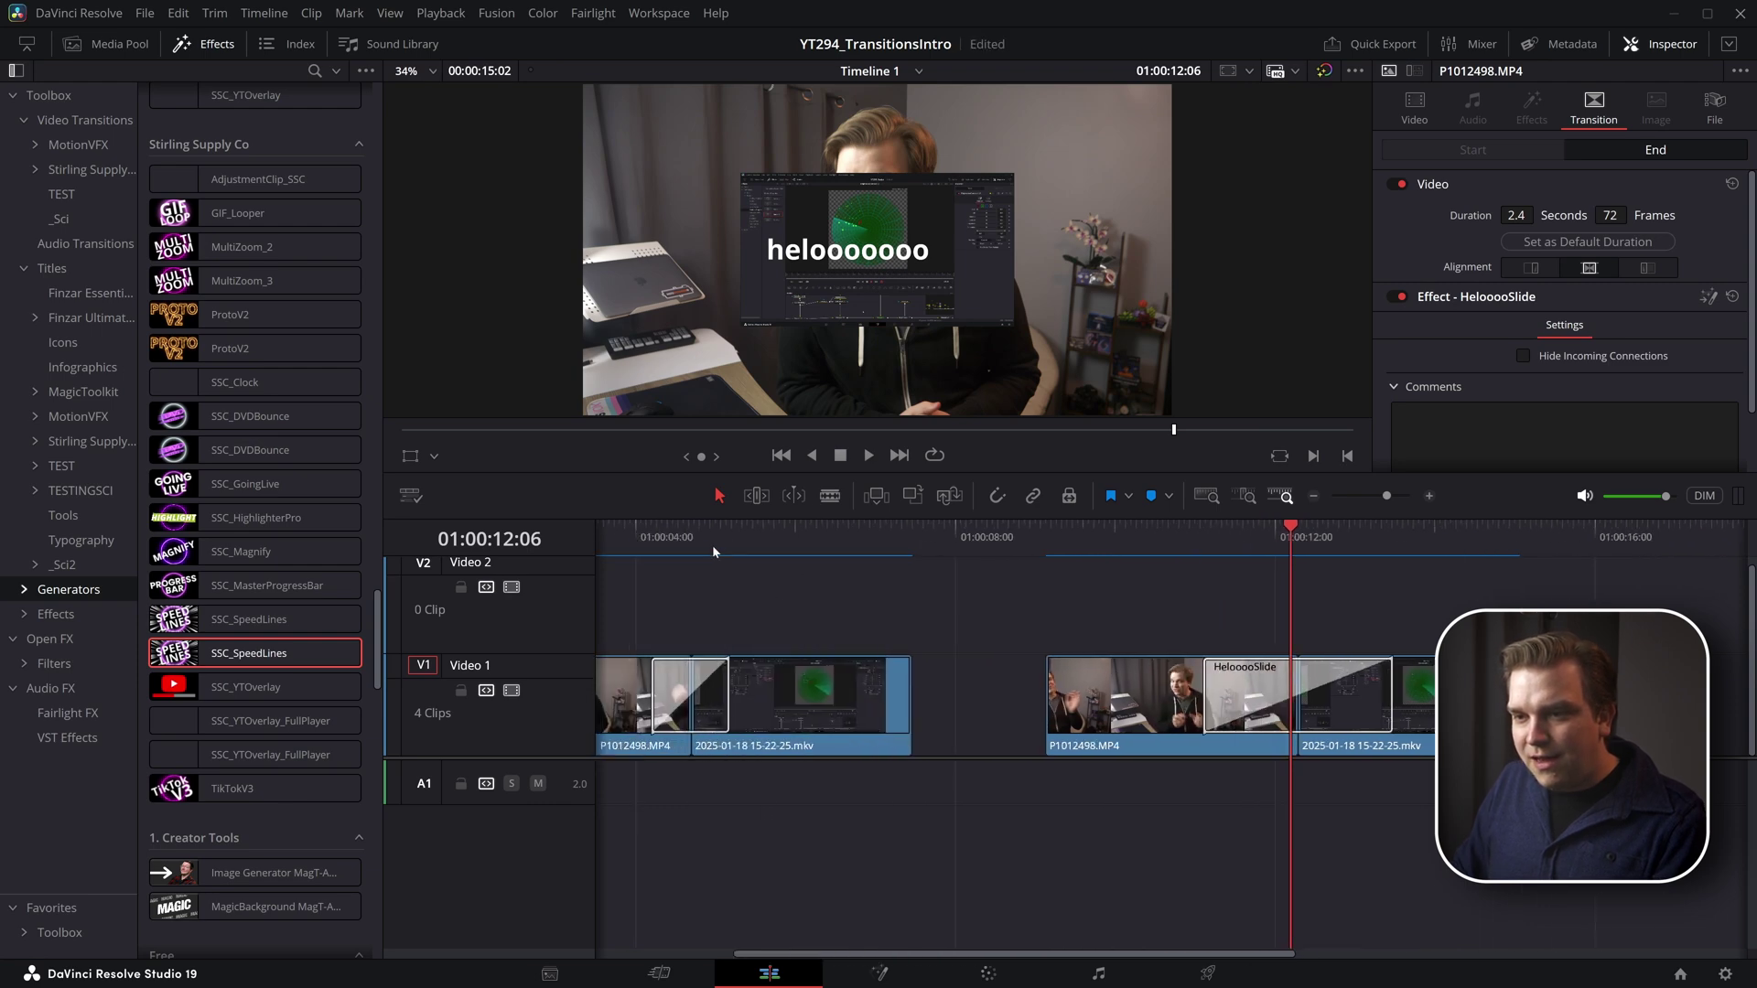
Step: Open the first HelooooSlide transition in Fusion and save its group as HelooooSlide.setting in Desktop\demo_transition
click(714, 688)
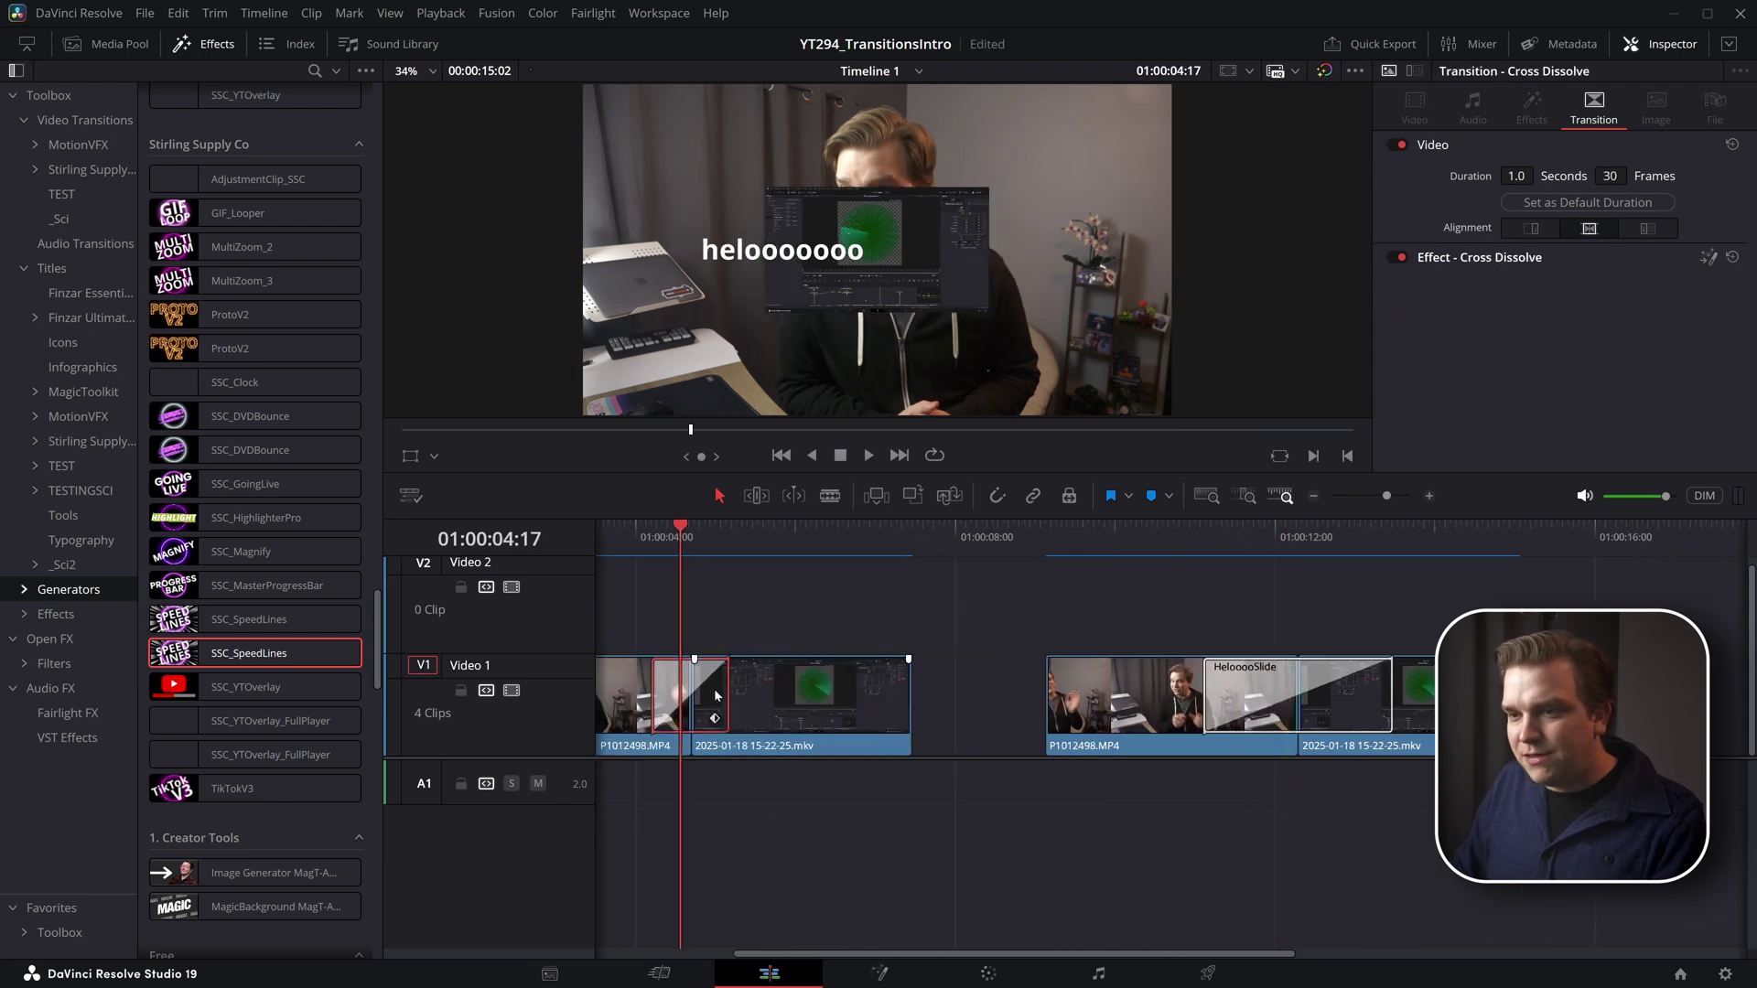
click(1716, 267)
scroll(796, 732, up, 1)
right_click(798, 646)
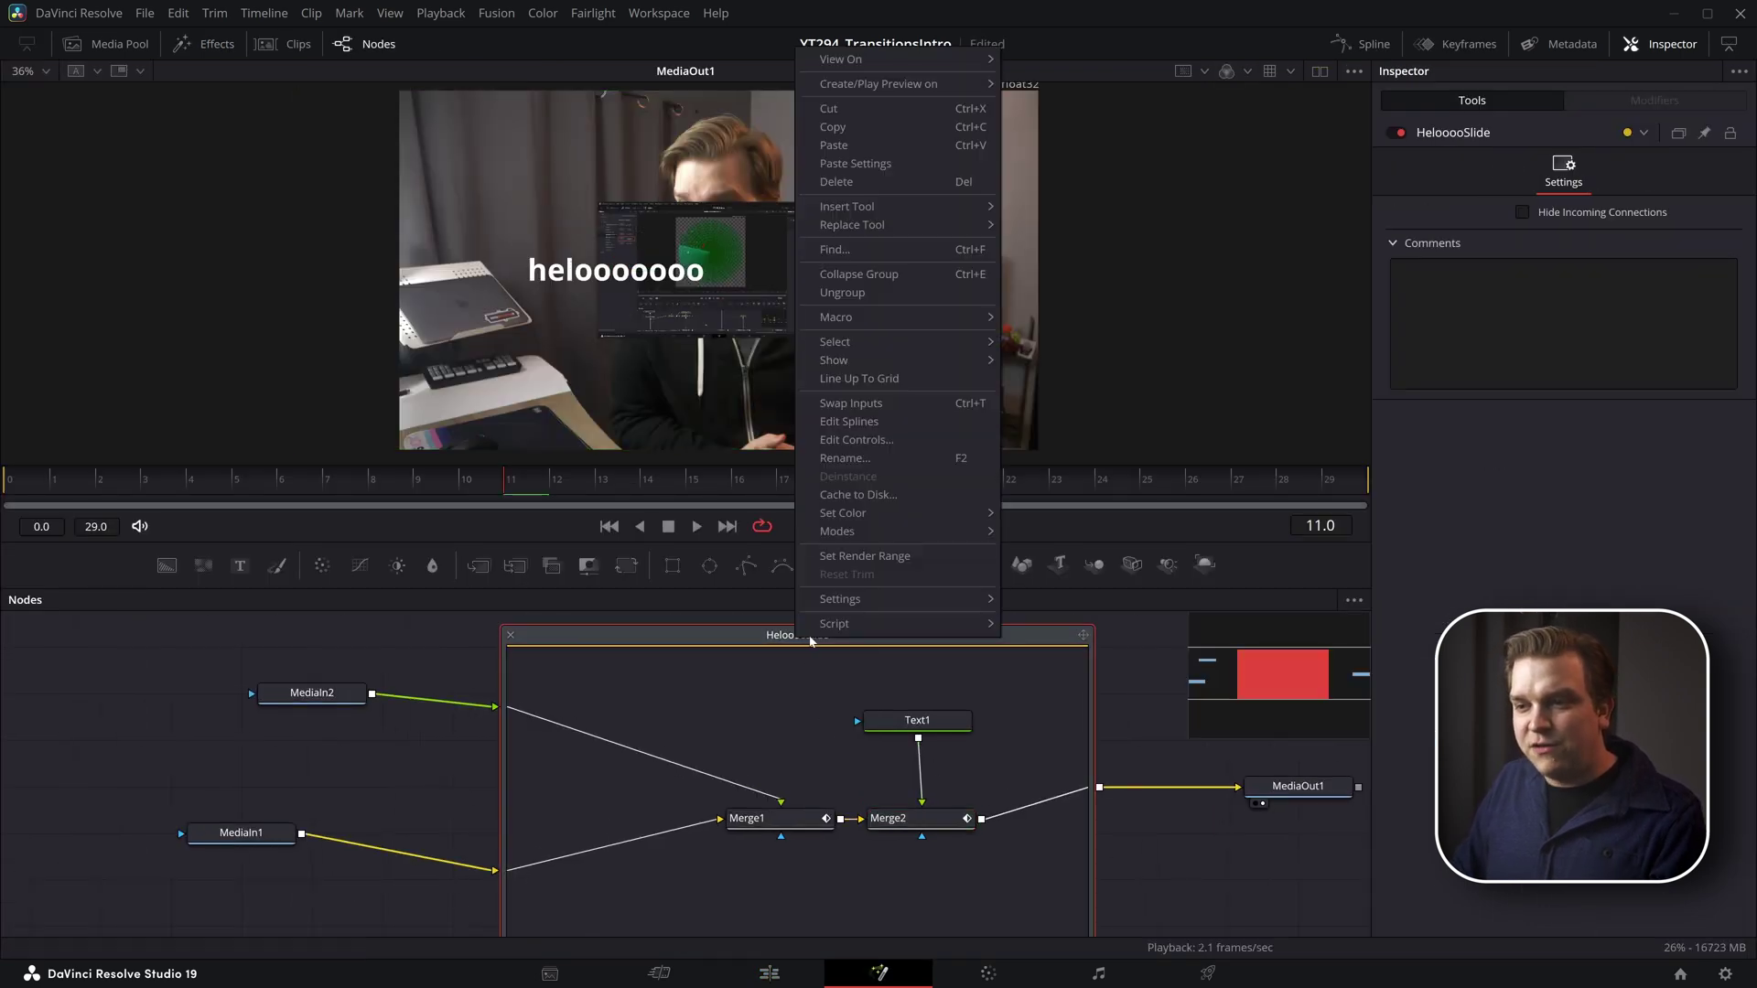
mouse_move(843, 604)
click(1047, 618)
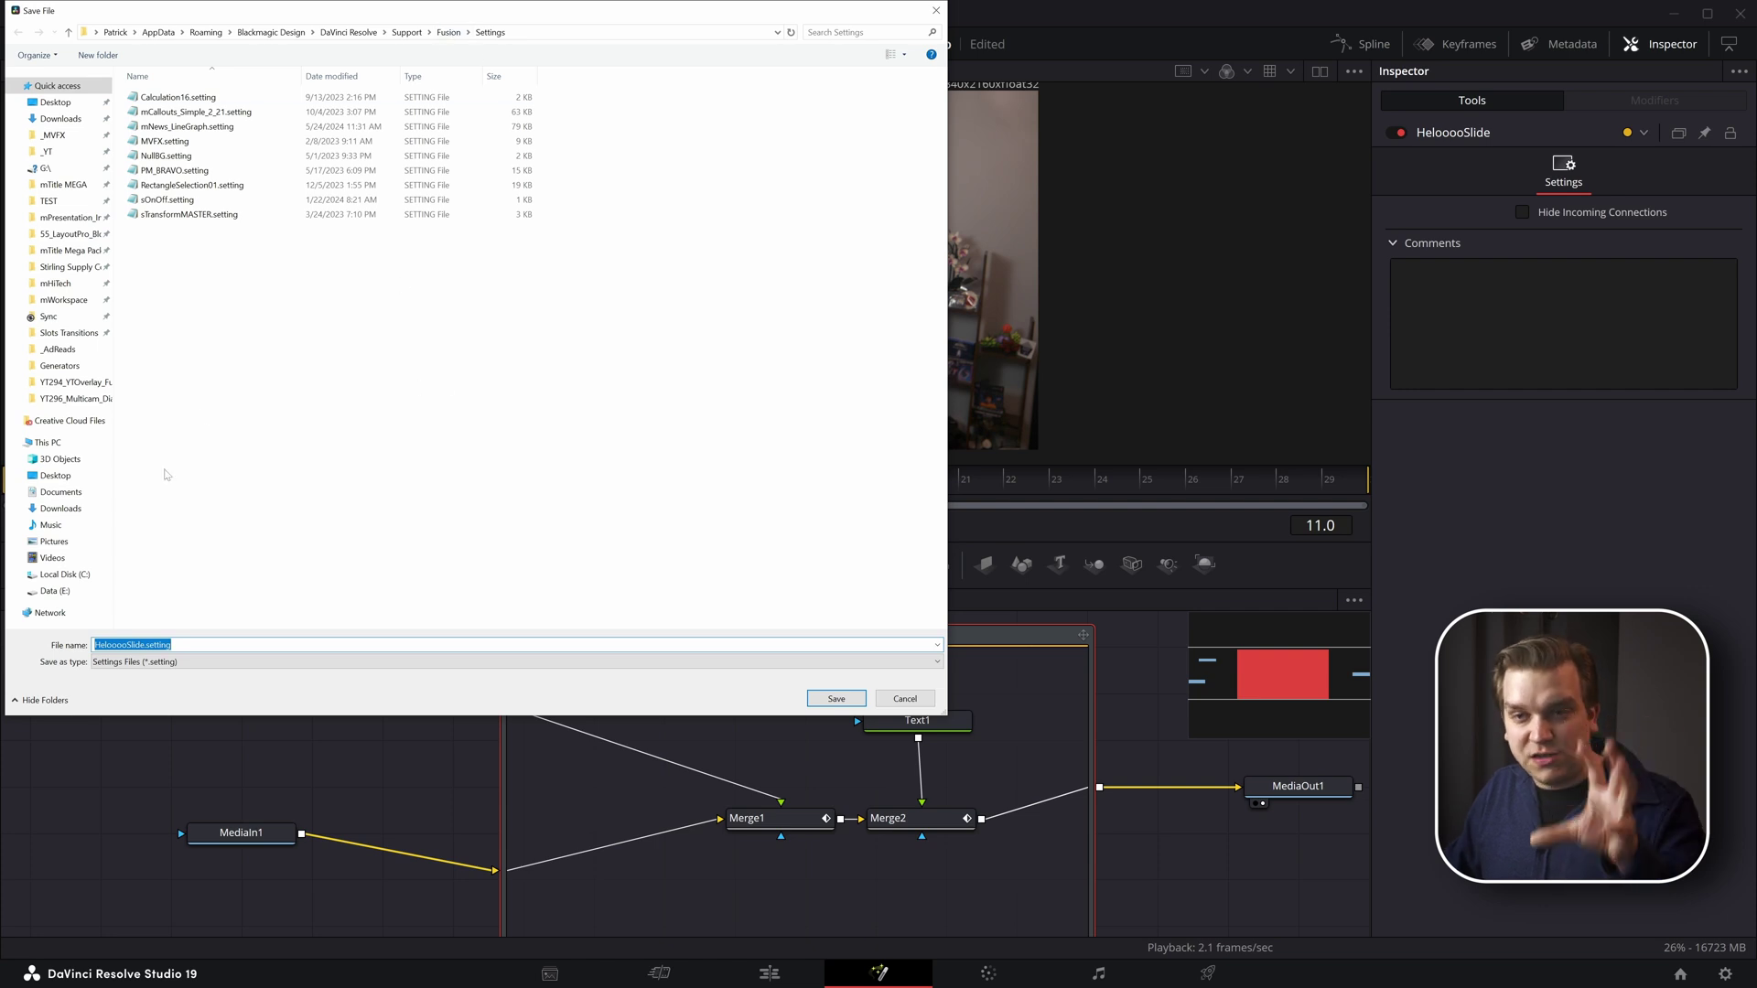
click(55, 102)
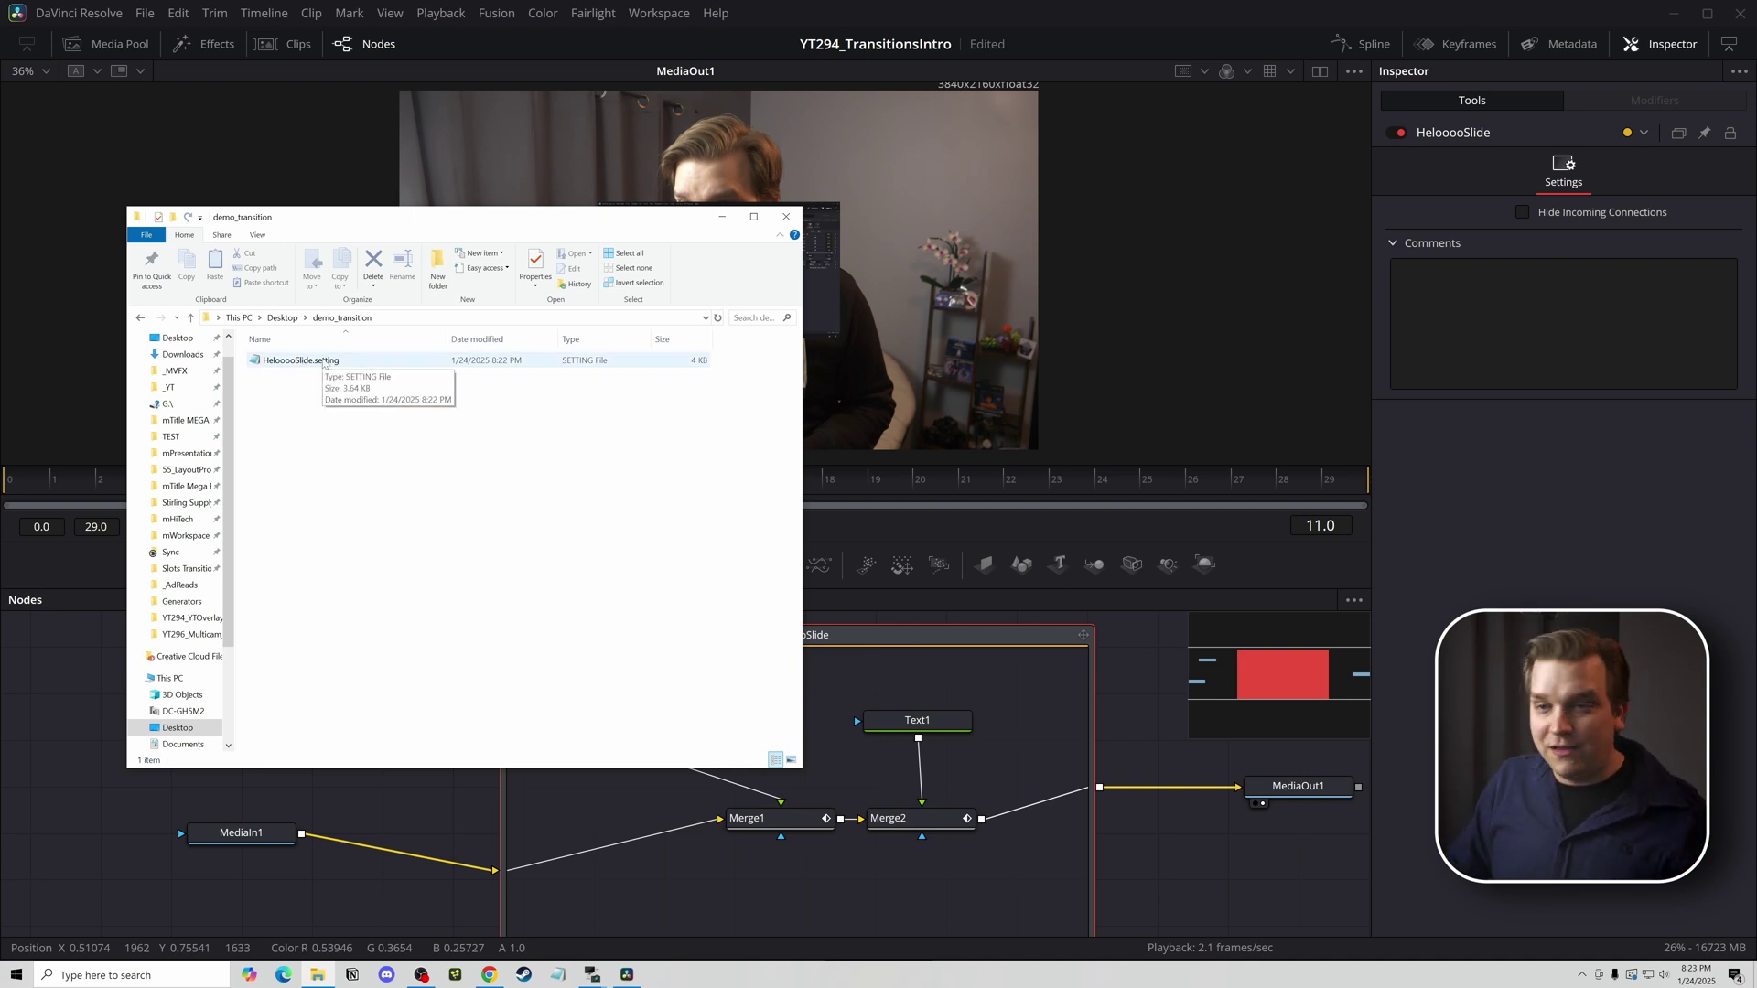
Step: Test HelooooSlide.setting in the node editor, delete the HelooooSlide_1 copy, and return to demo_transition
drag(324, 360, 1161, 870)
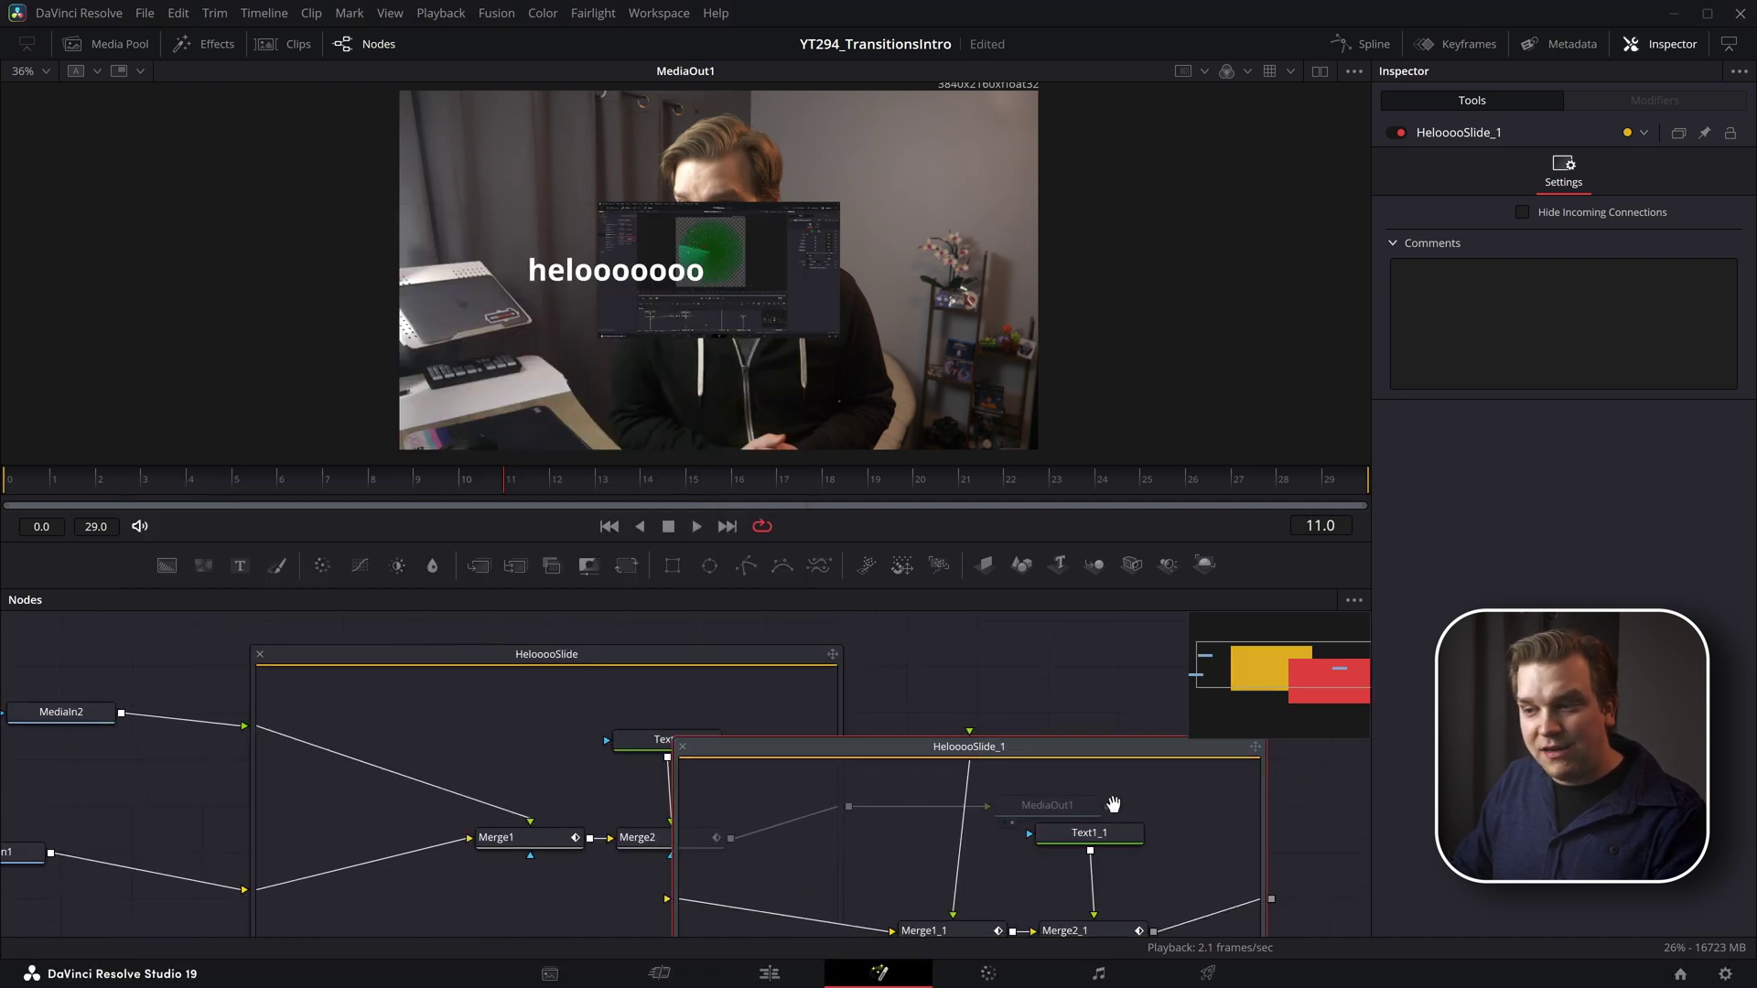
key(Delete)
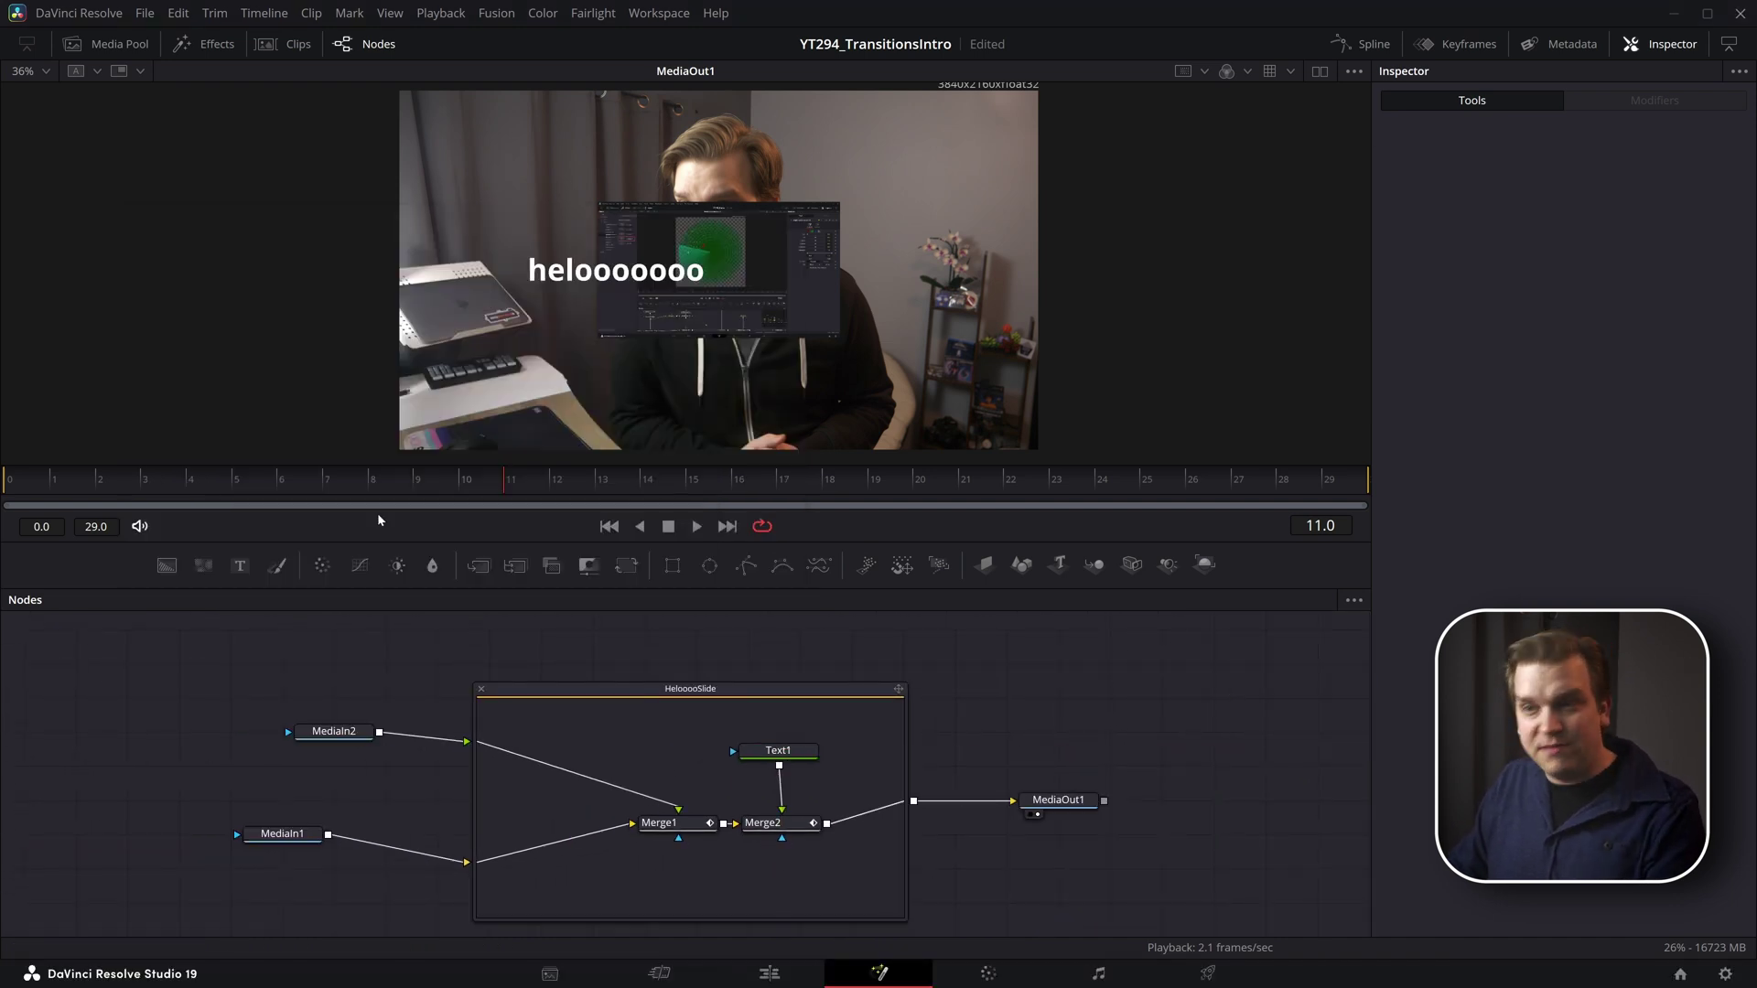
key(alt+Tab)
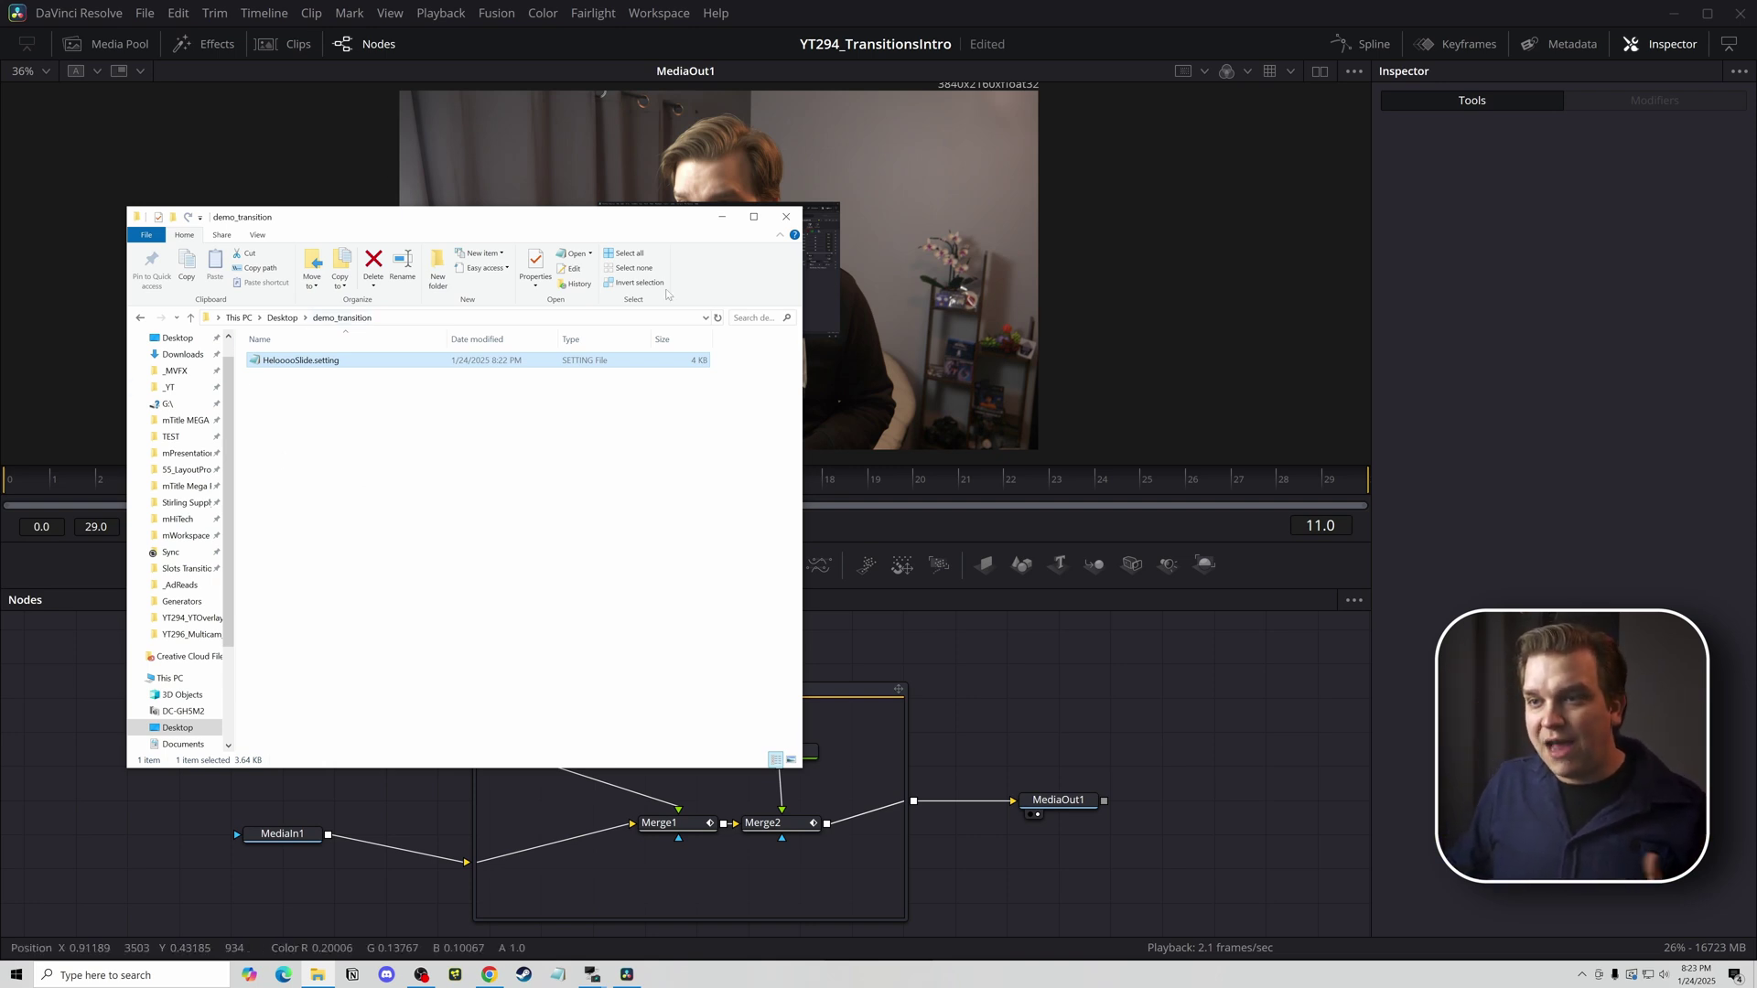
Step: Move the folder window aside and expand Templates > Edit > Transitions in the Fusion Effects library
drag(429, 222, 1280, 239)
click(207, 44)
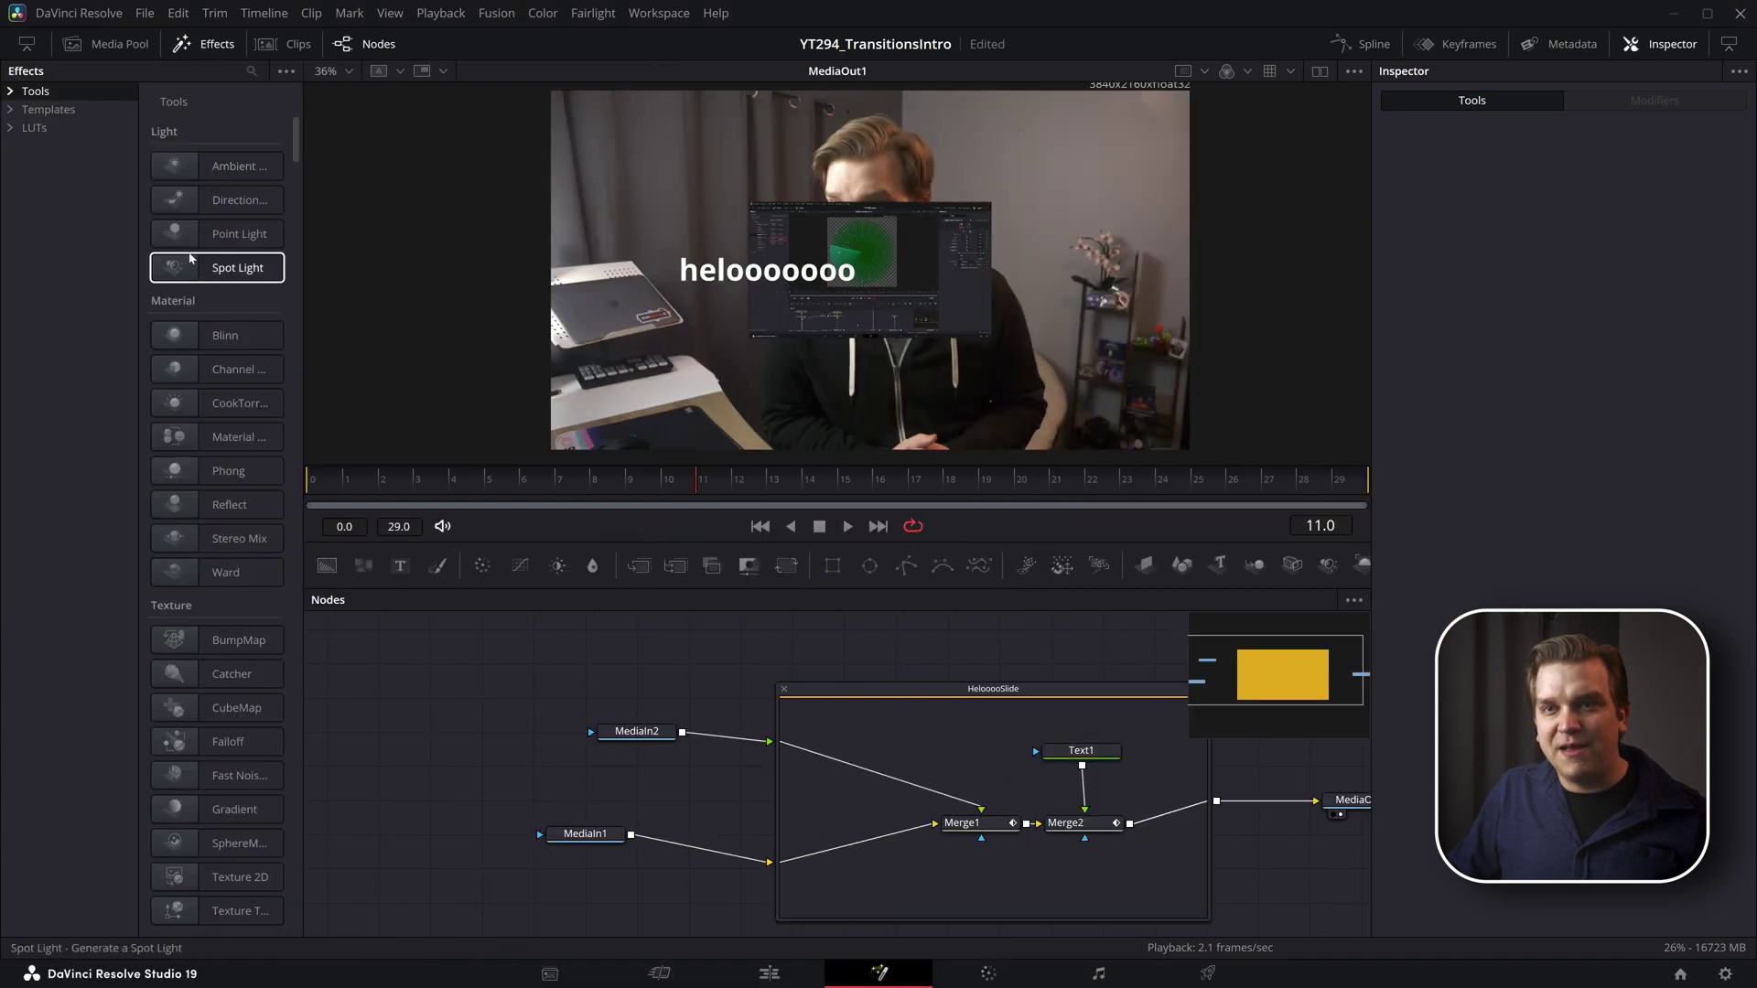
click(11, 109)
click(26, 129)
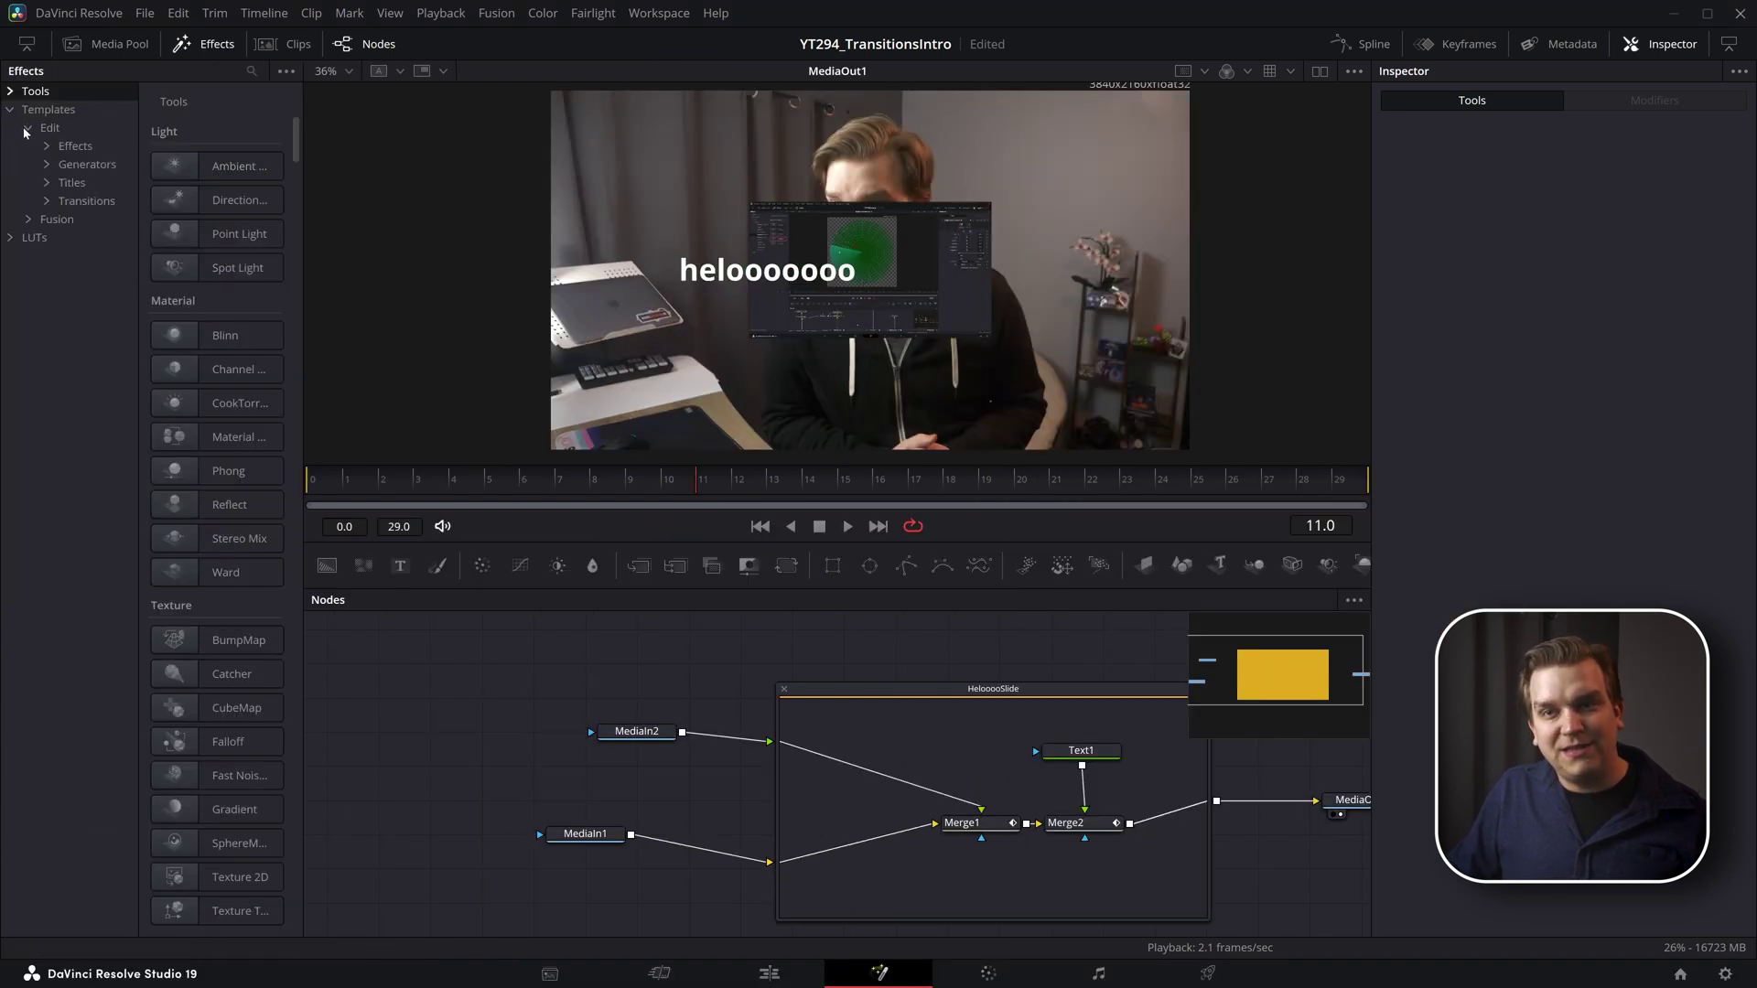
click(48, 201)
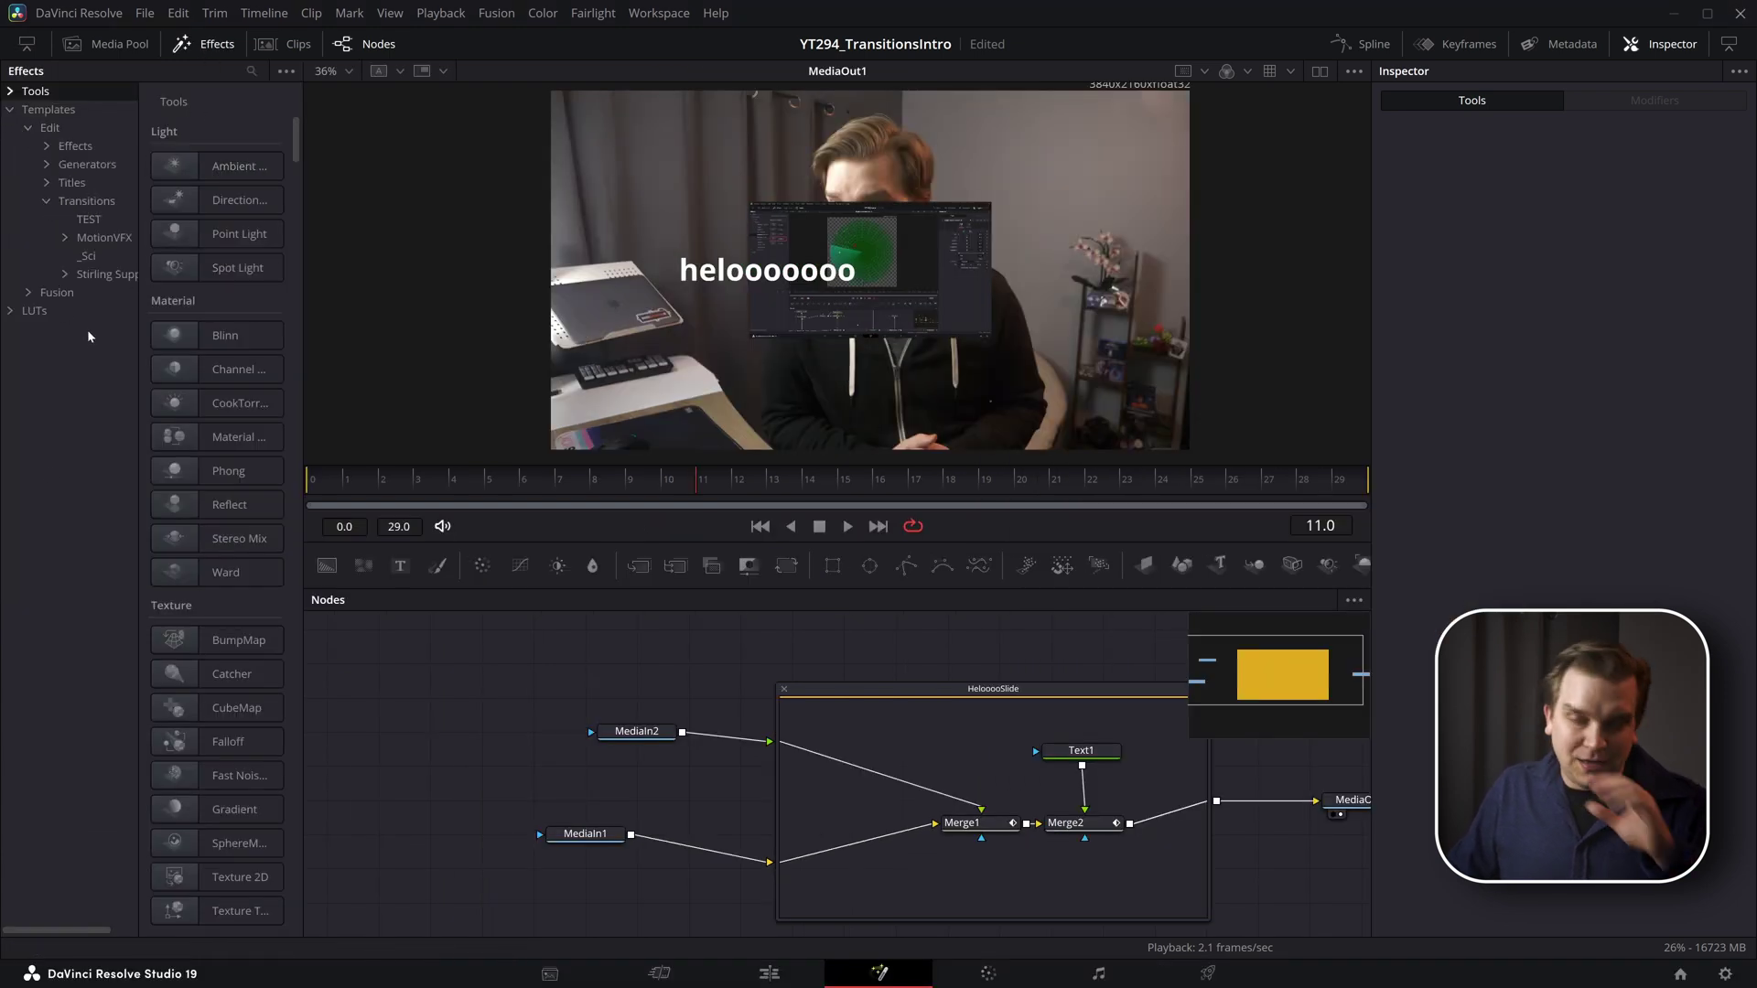
click(92, 202)
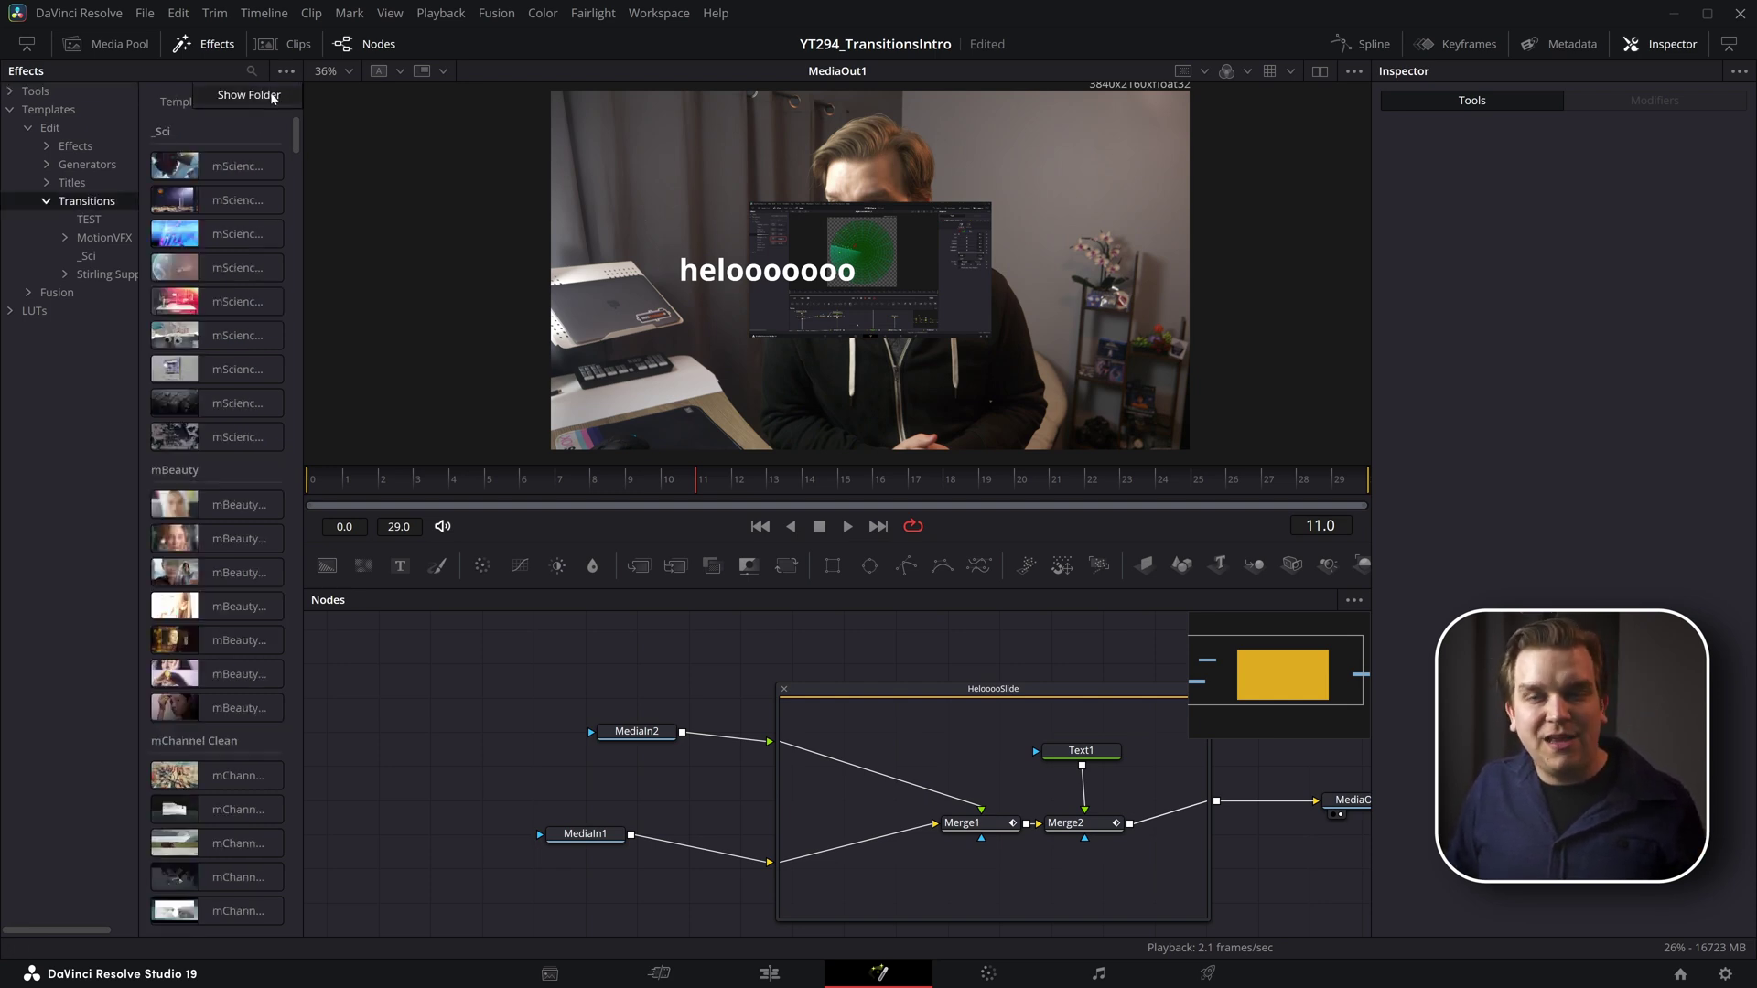
Step: Open Resolve's Transitions template folder on disk and arrange it beside the demo_transition window
click(271, 98)
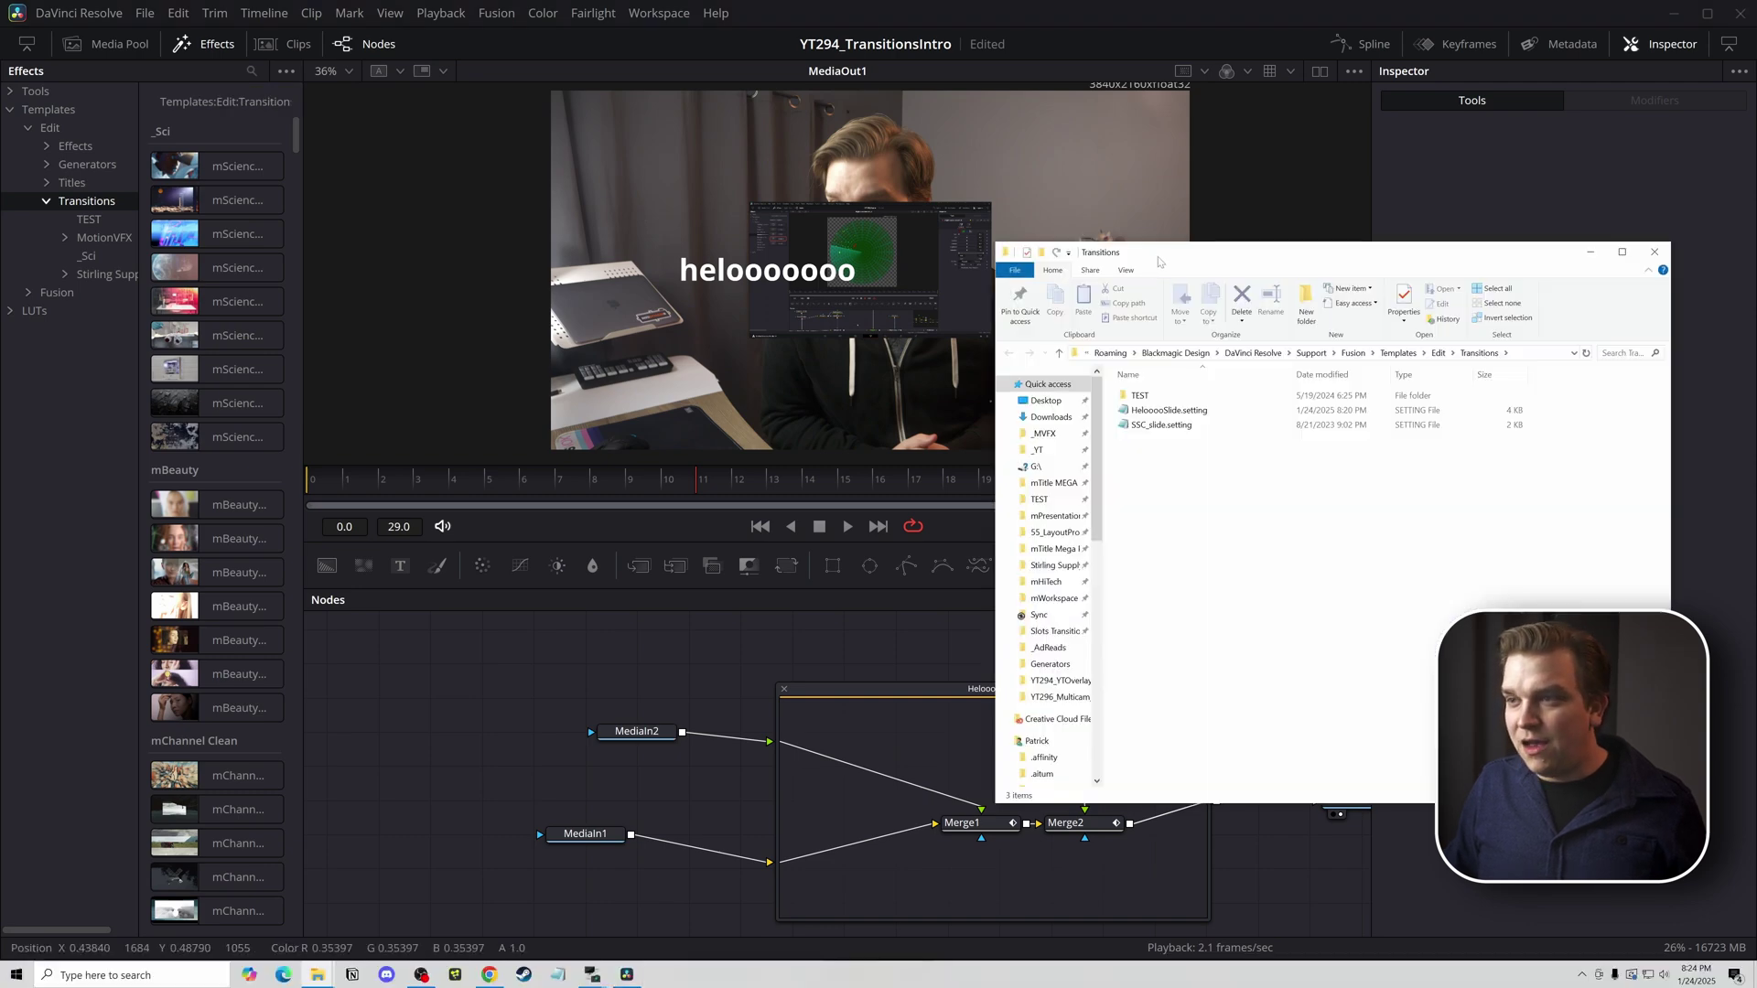
drag(1159, 263, 380, 158)
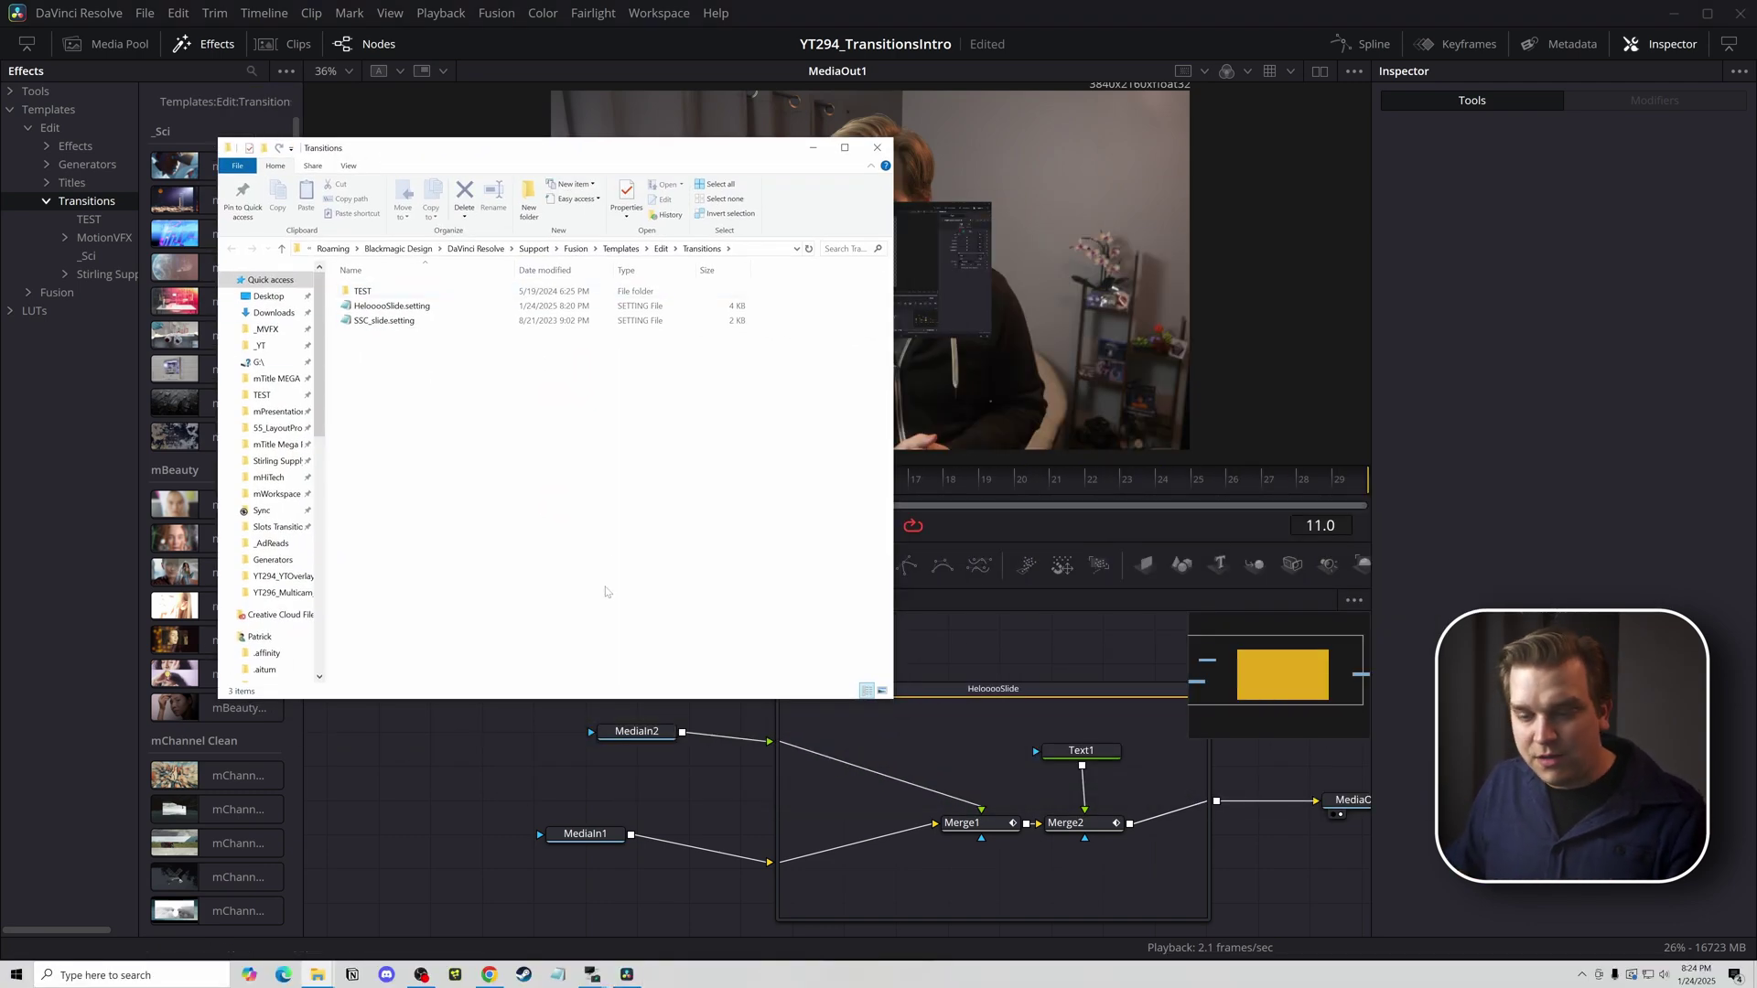
key(alt+Tab)
drag(1281, 228, 1281, 120)
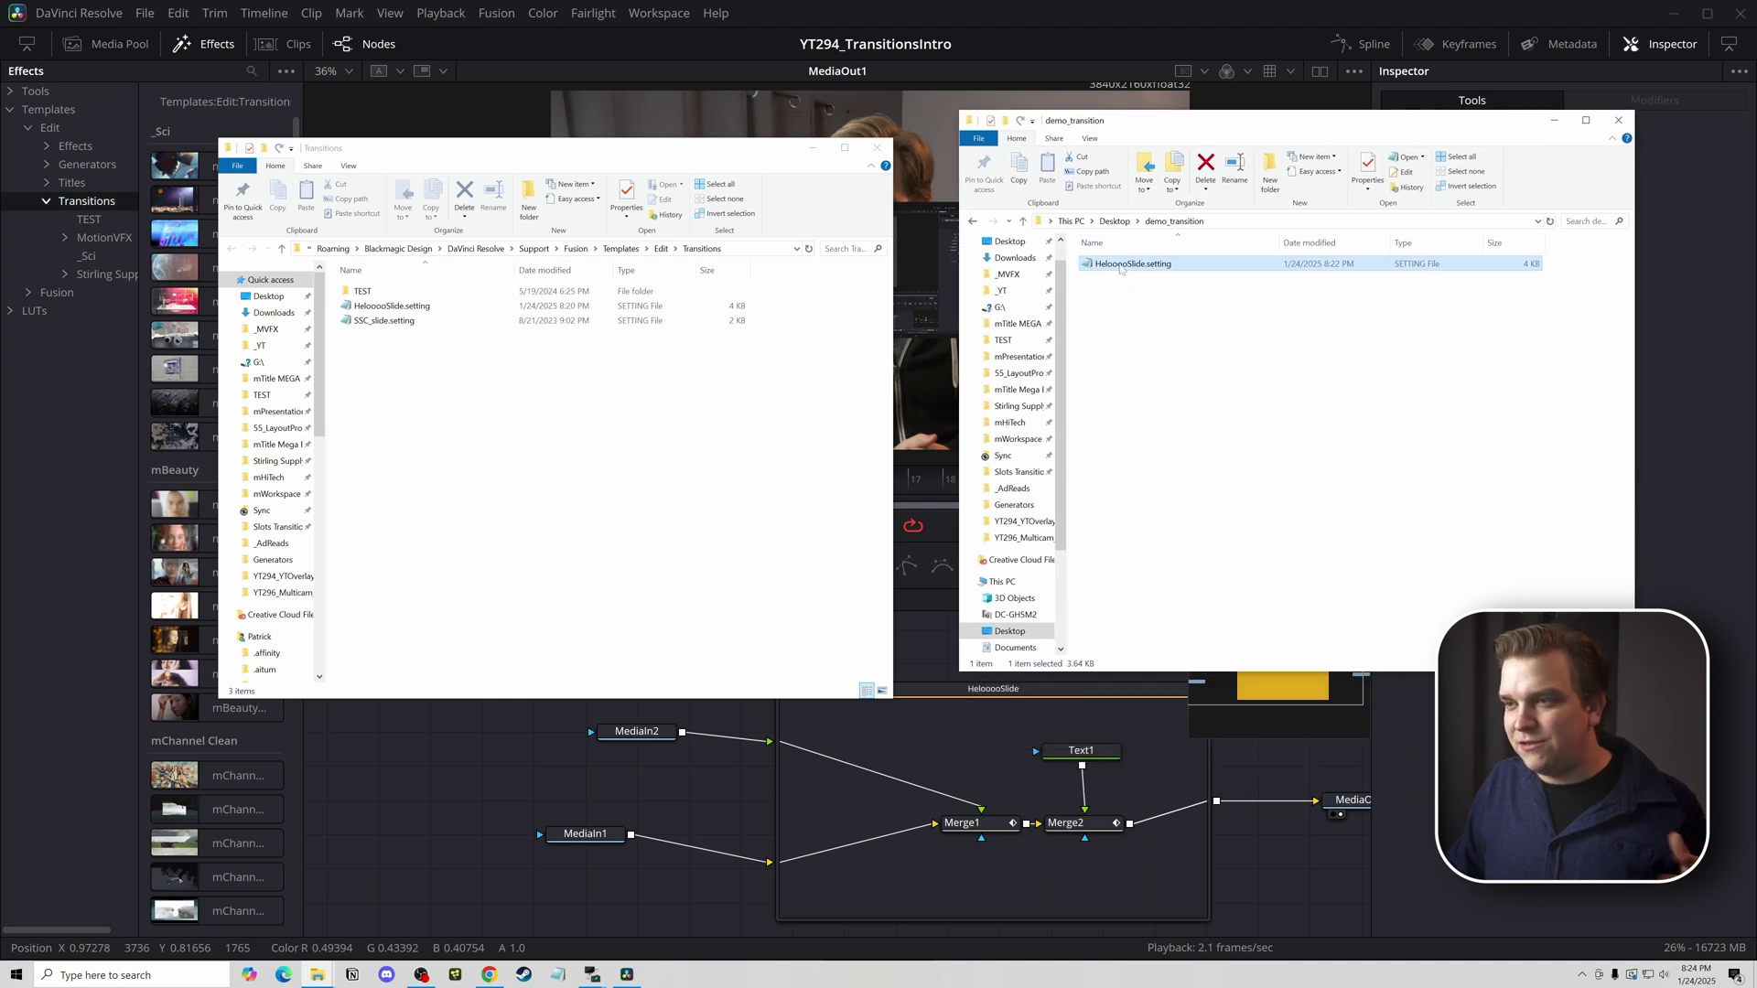
Step: Copy HelooooSlide.setting into the Transitions template folder and onto Resolve's effects list
drag(1126, 265, 695, 430)
click(813, 147)
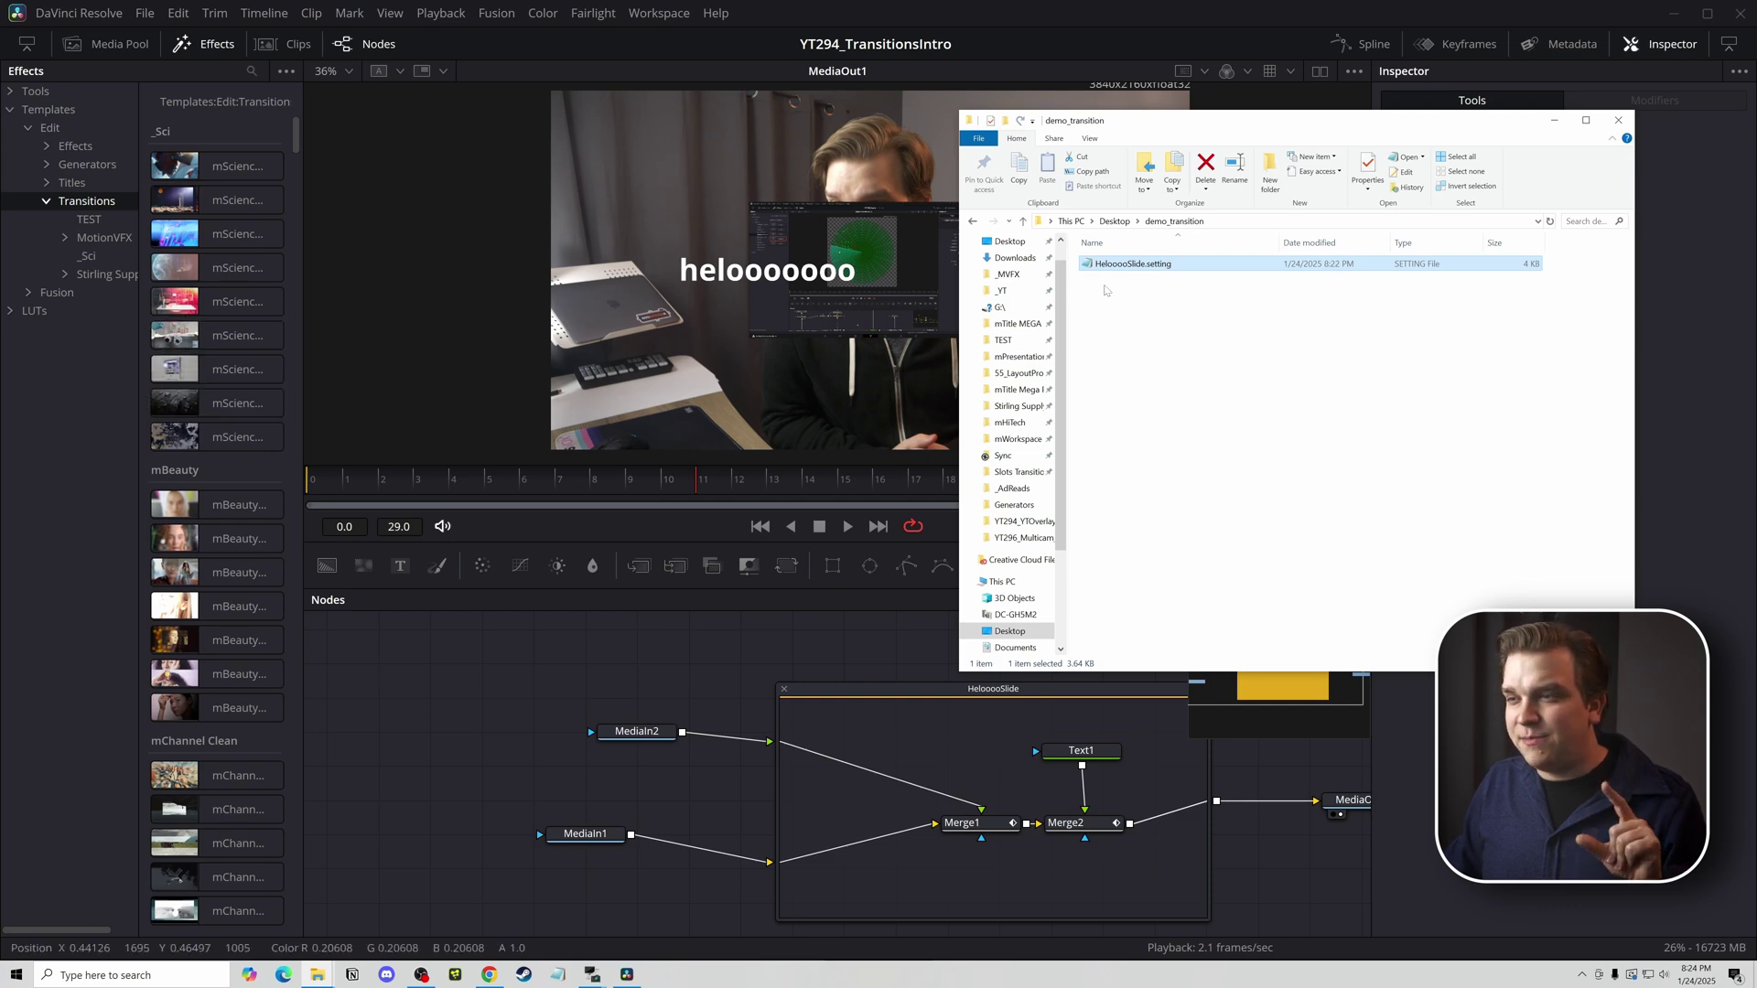
drag(1104, 269, 1272, 405)
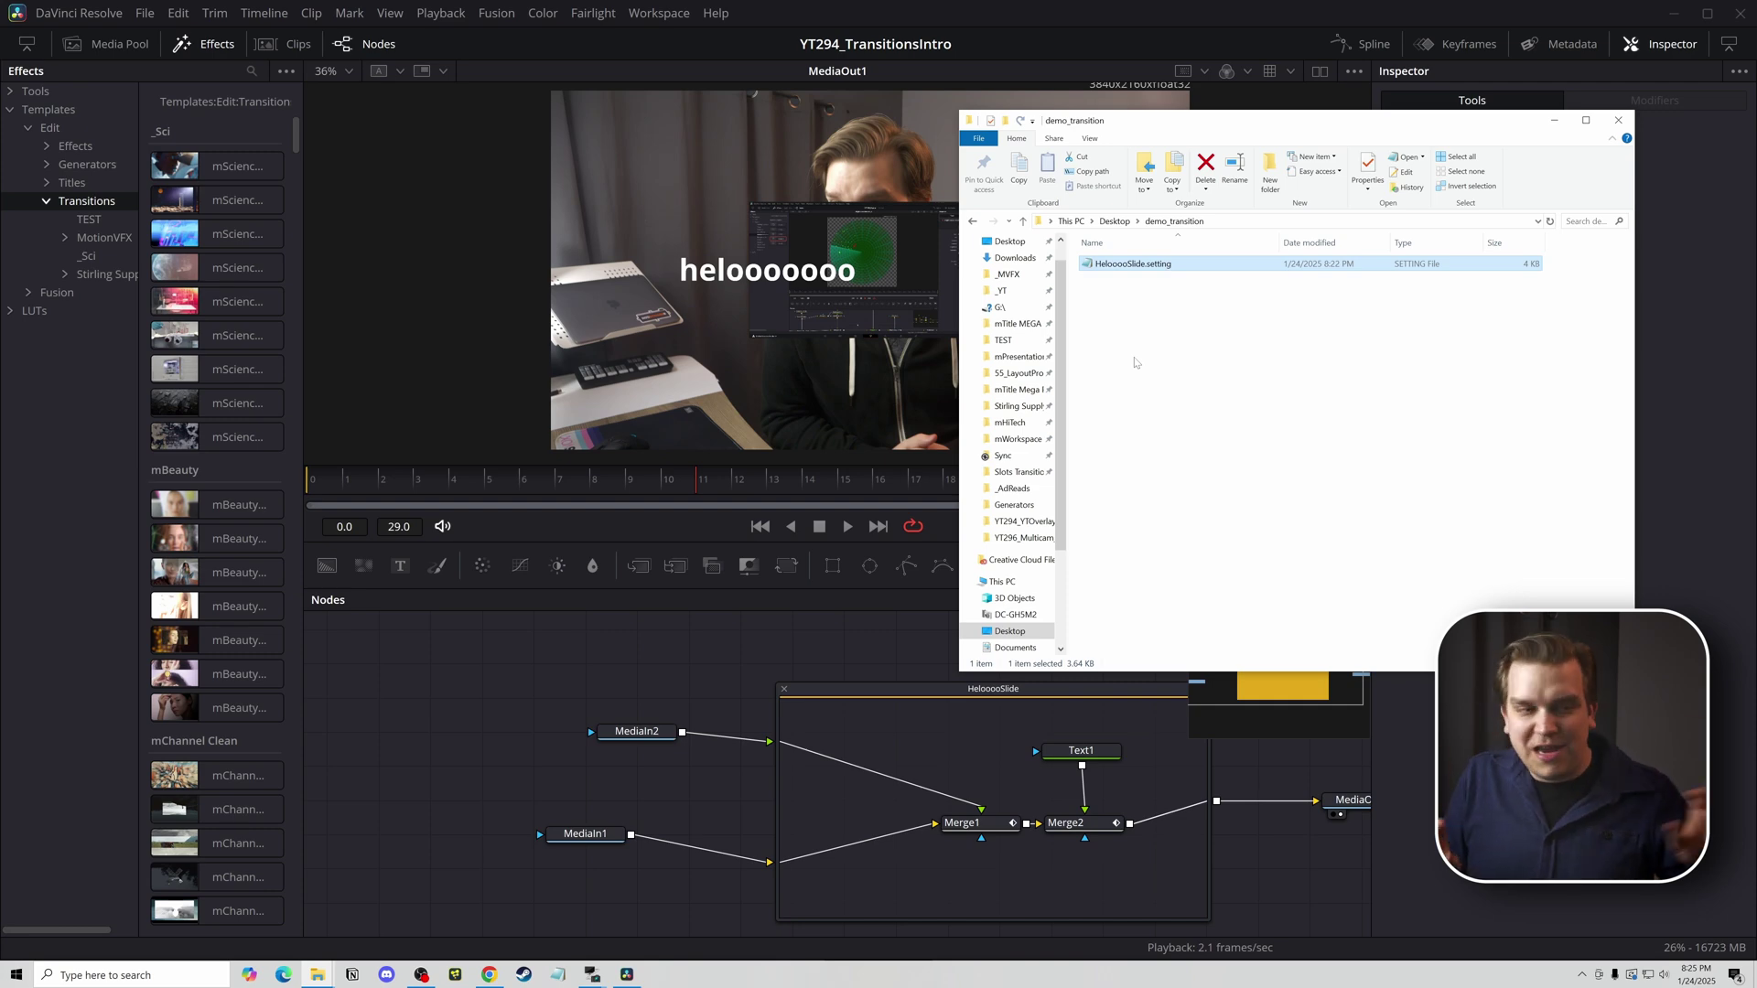
Step: Find HelooooSlide in the Edit page's Video Transitions, then play through the stretched transition
click(606, 717)
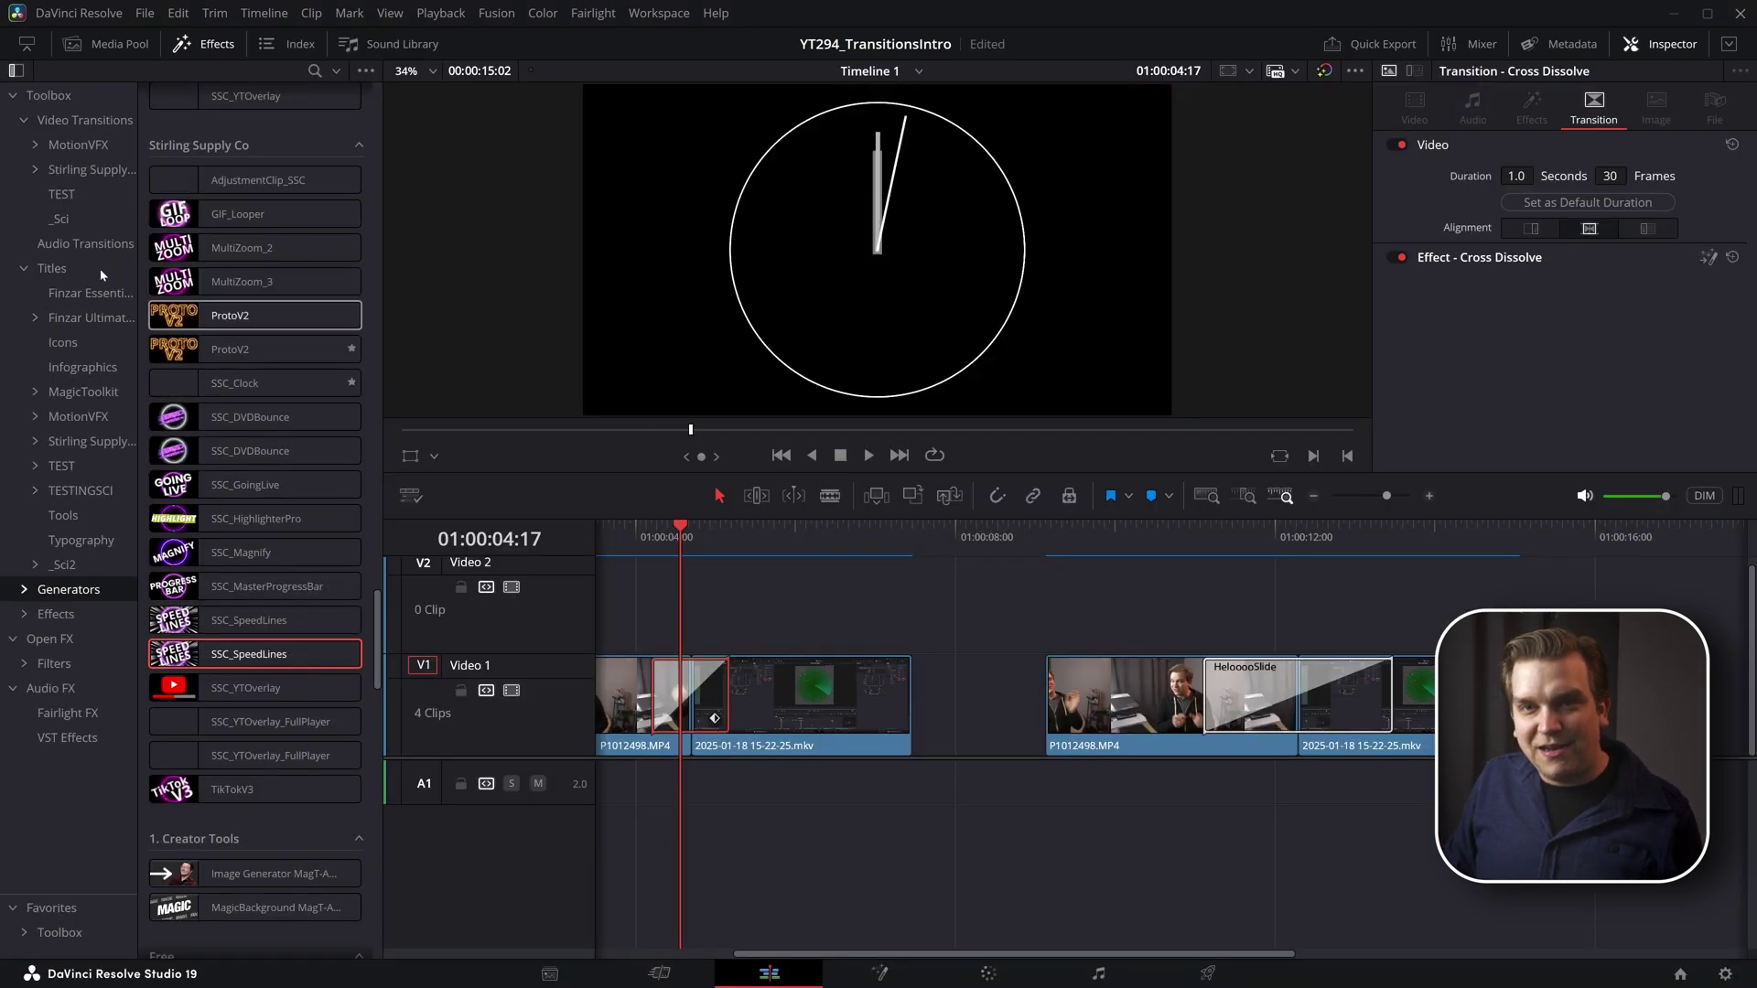
click(84, 120)
scroll(269, 416, down, 5)
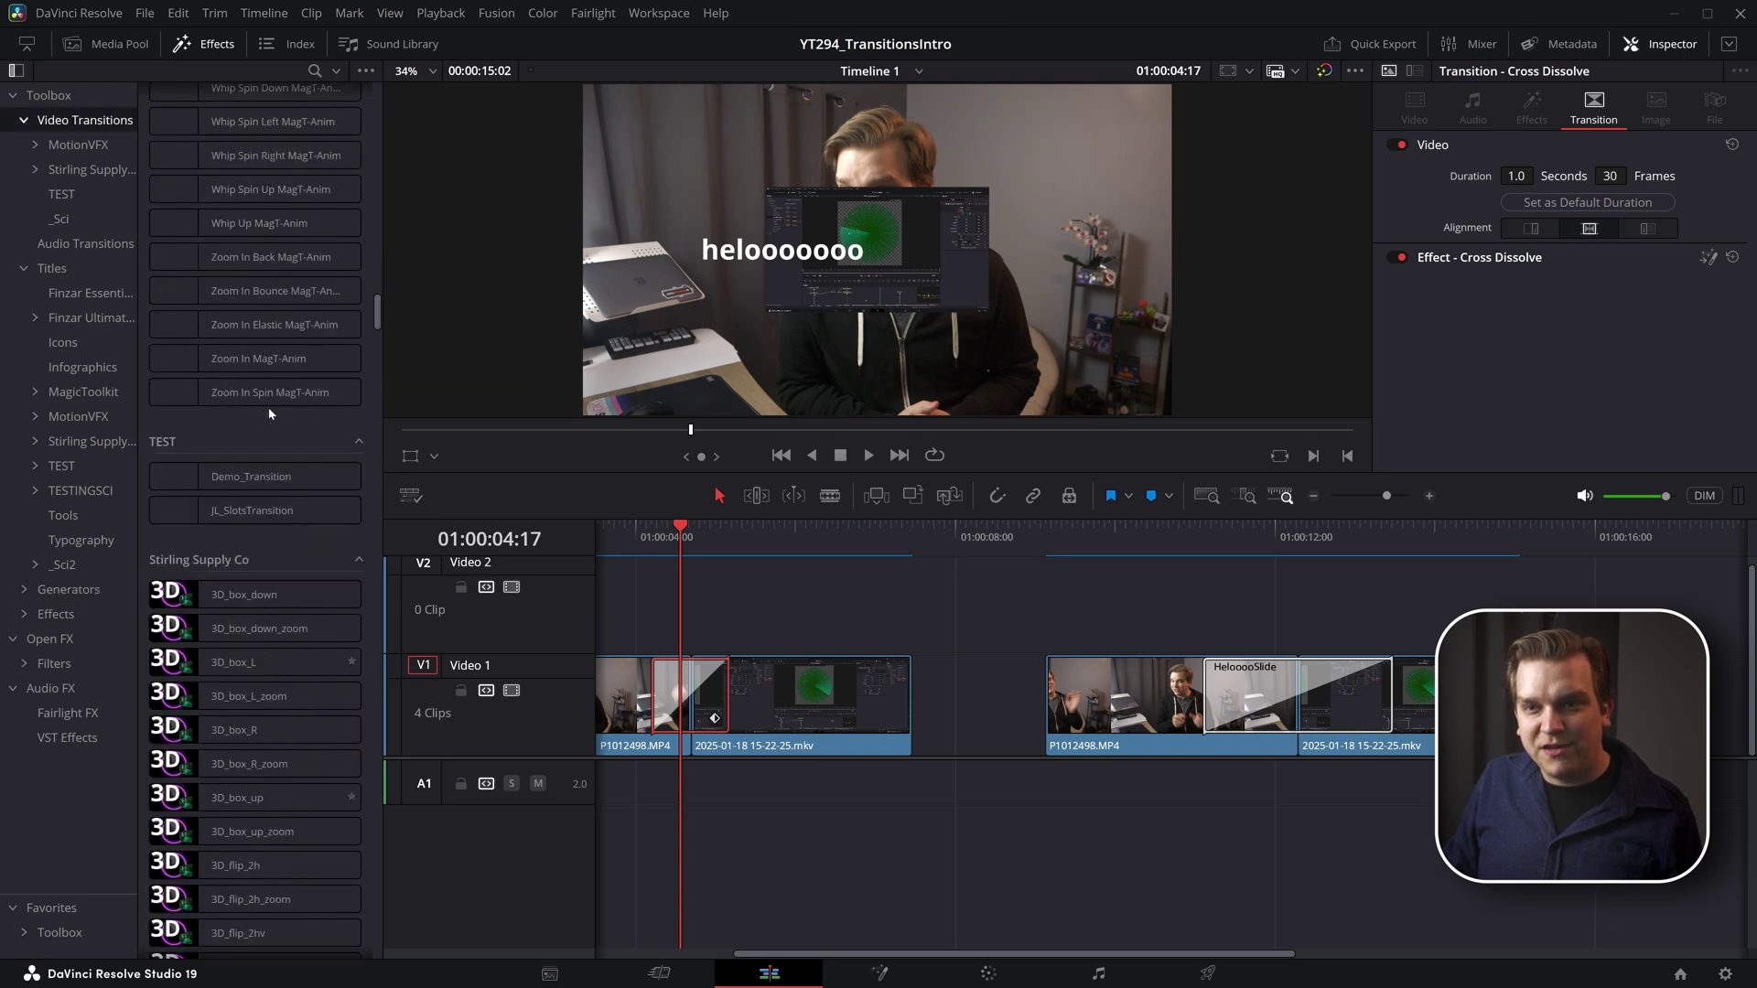
scroll(269, 417, up, 10)
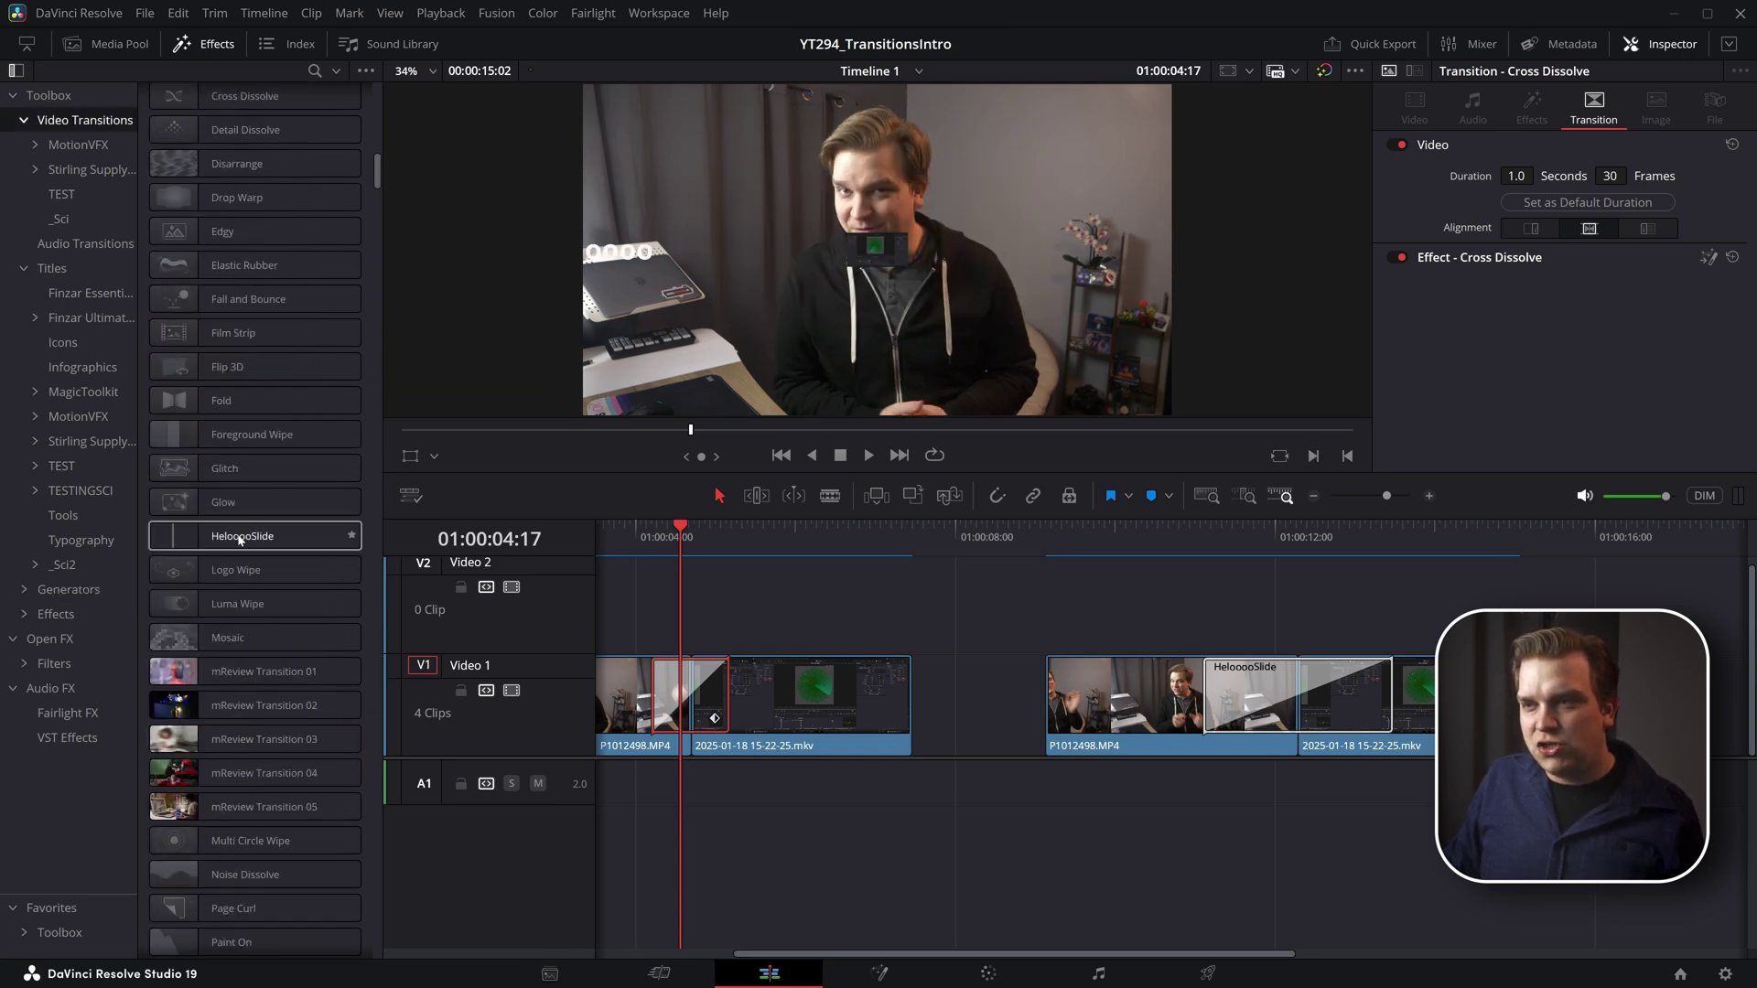
click(1199, 595)
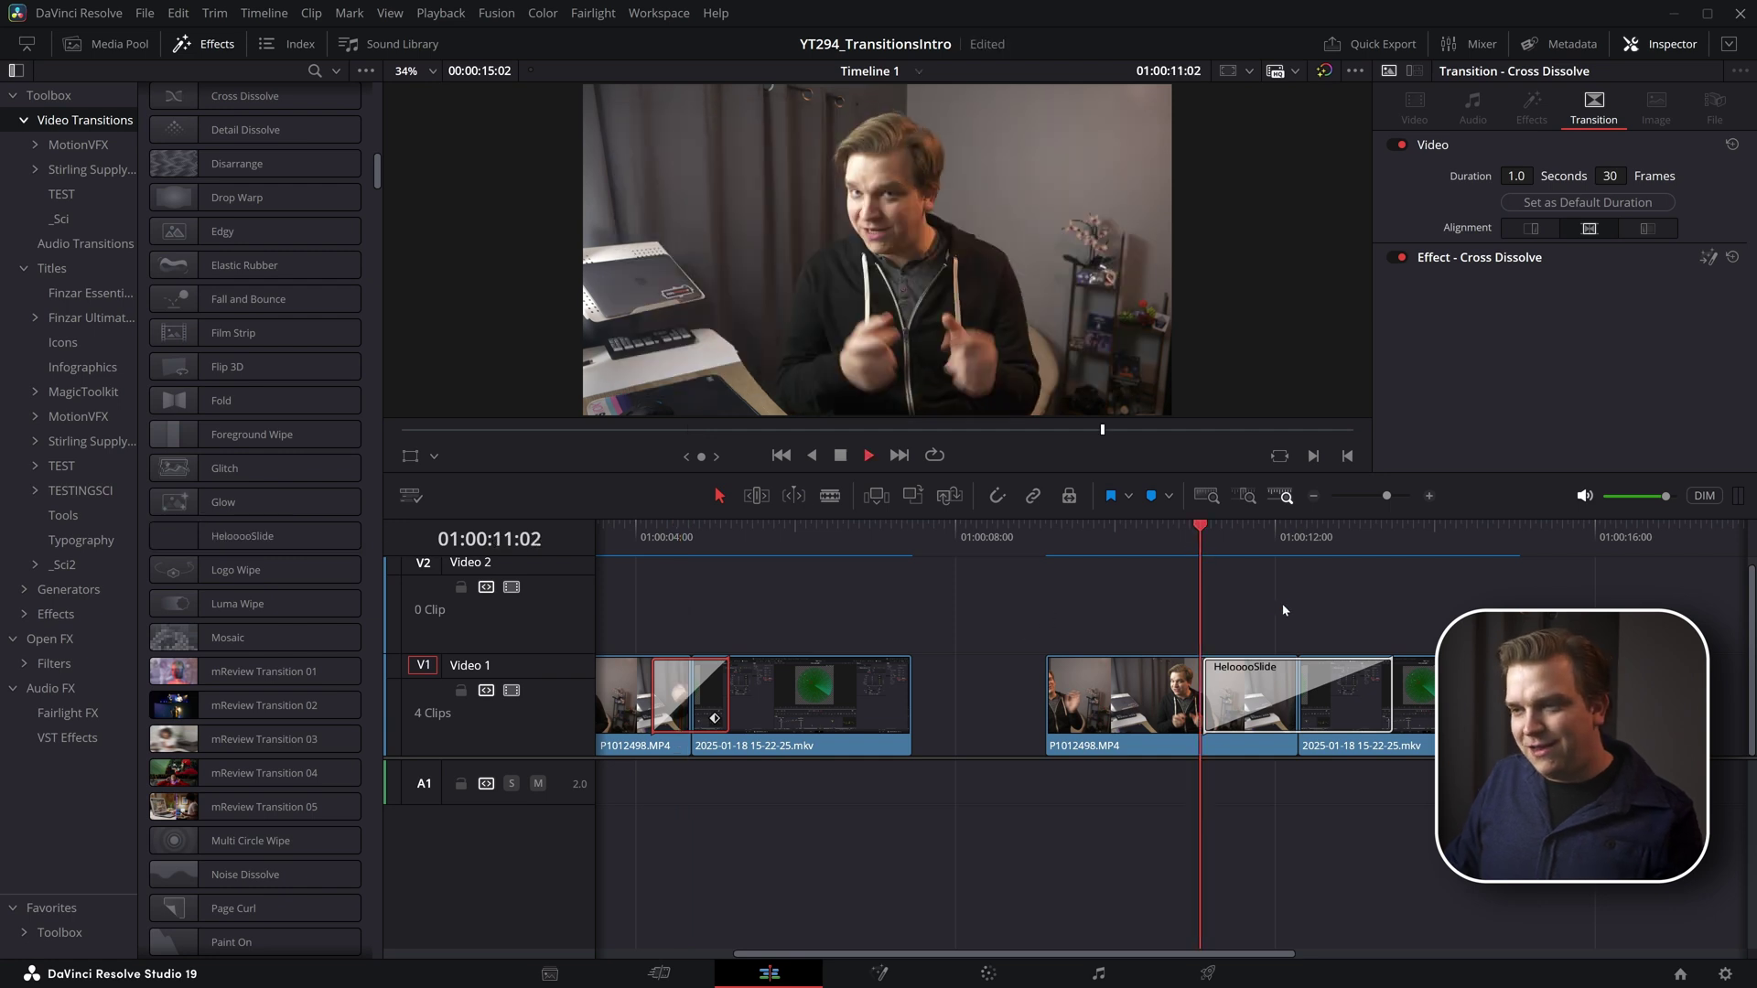
key(space)
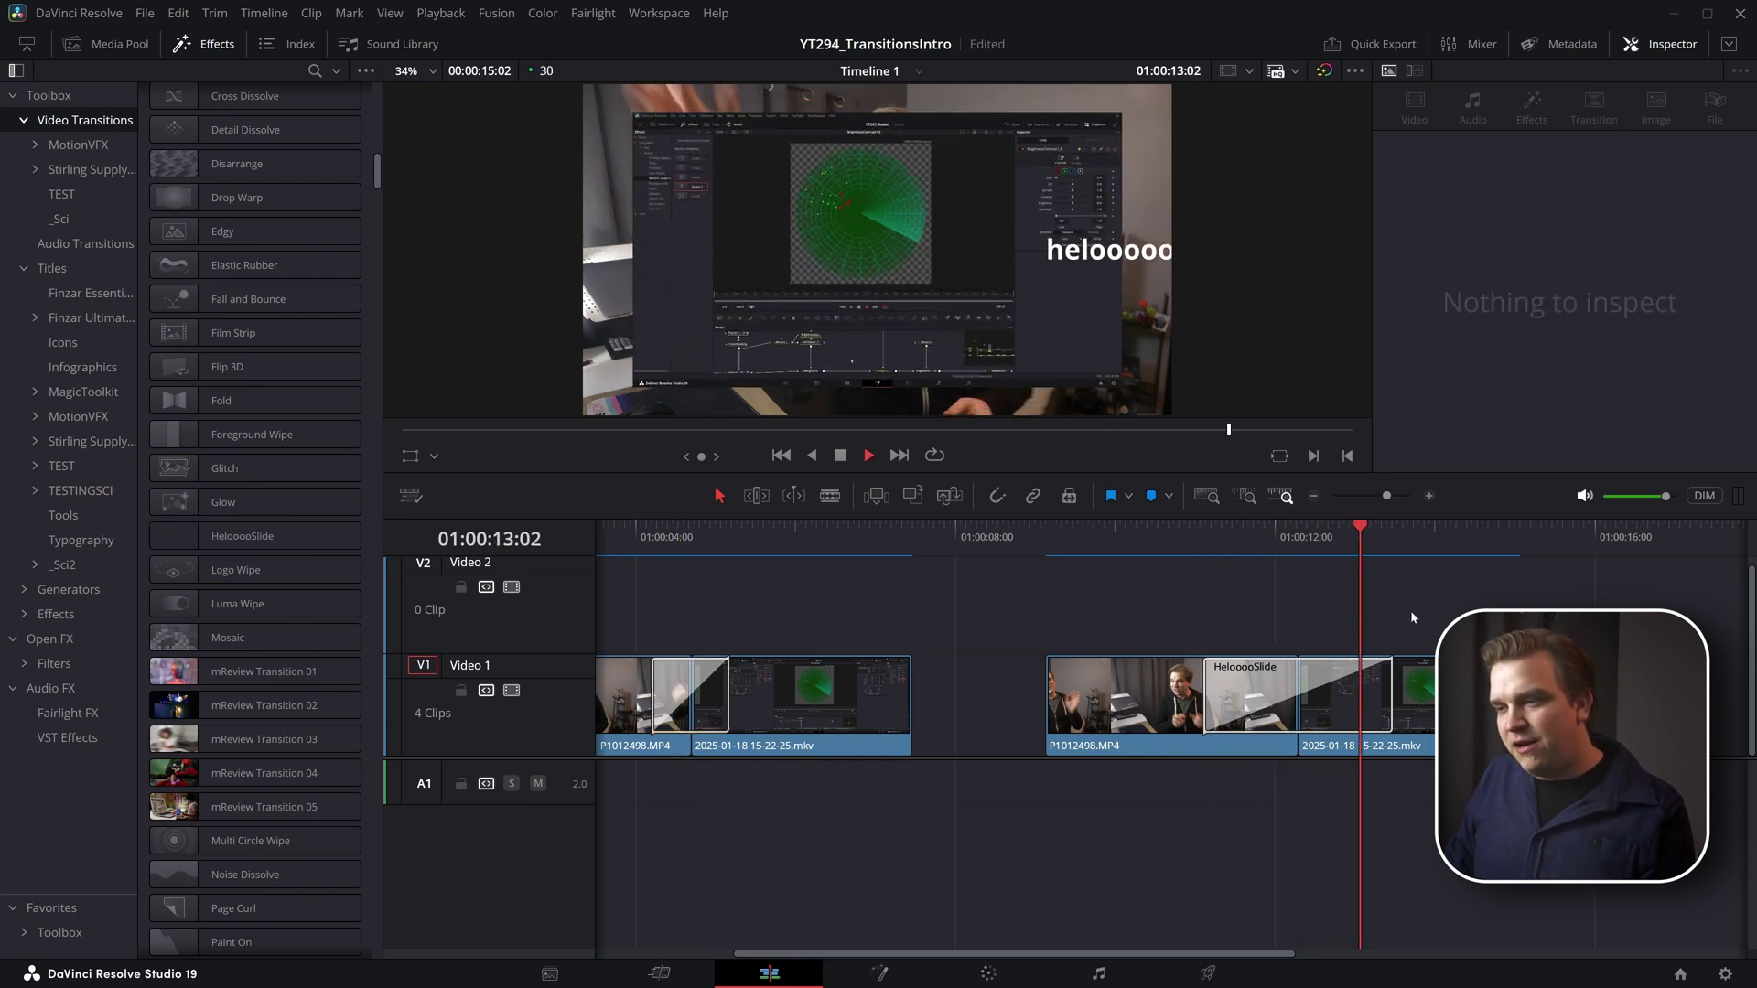